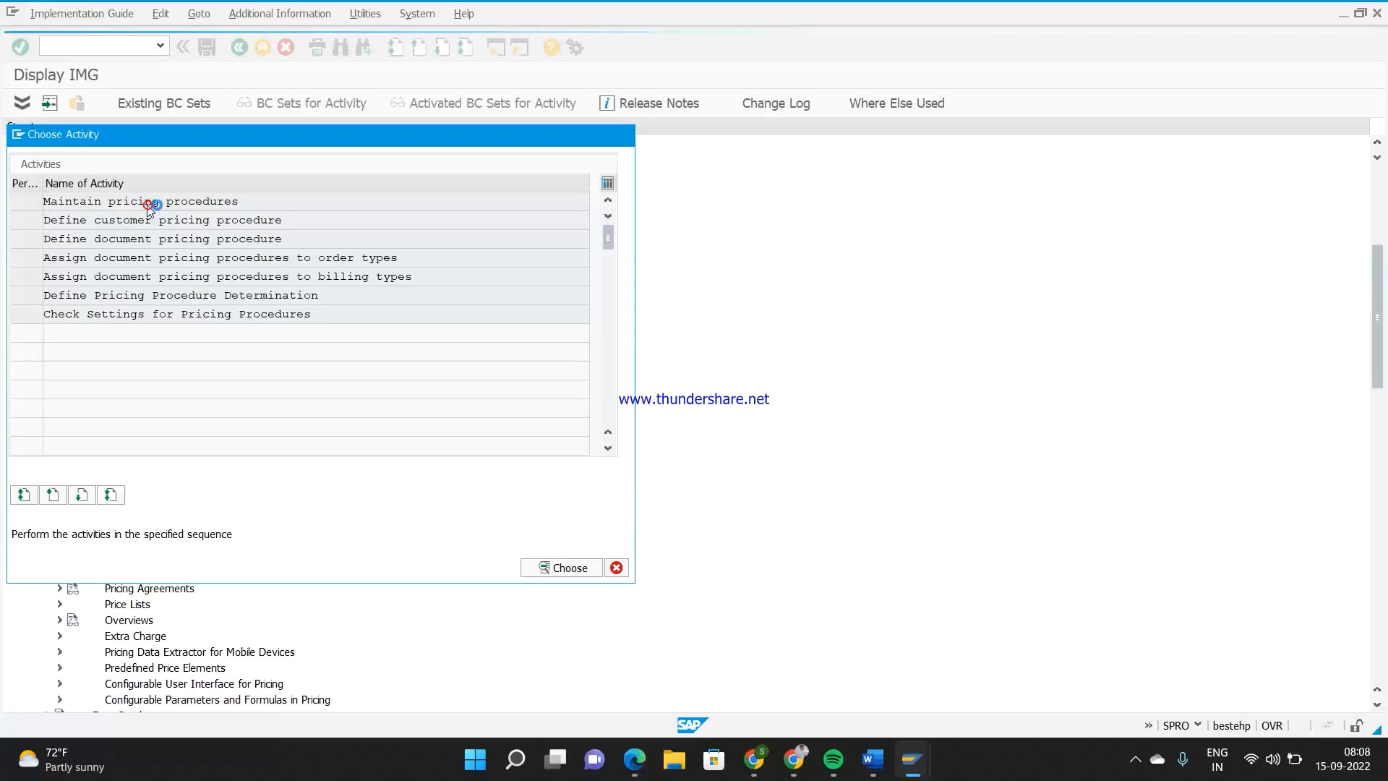
Locate pricing procedure Z4D1 in the procedures list and open its control data
{"action": "left_click", "coordinate": [407, 700]}
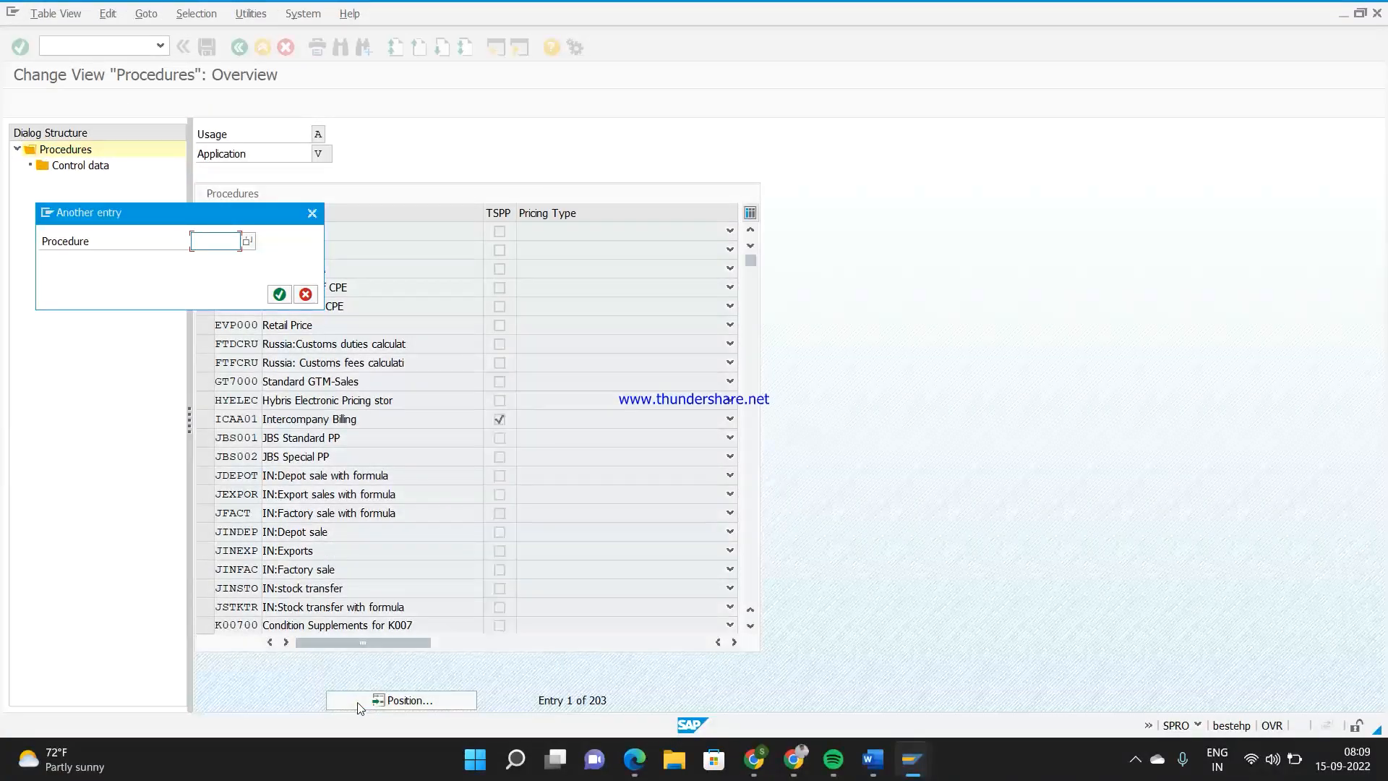
{"action": "type", "text": "z"}
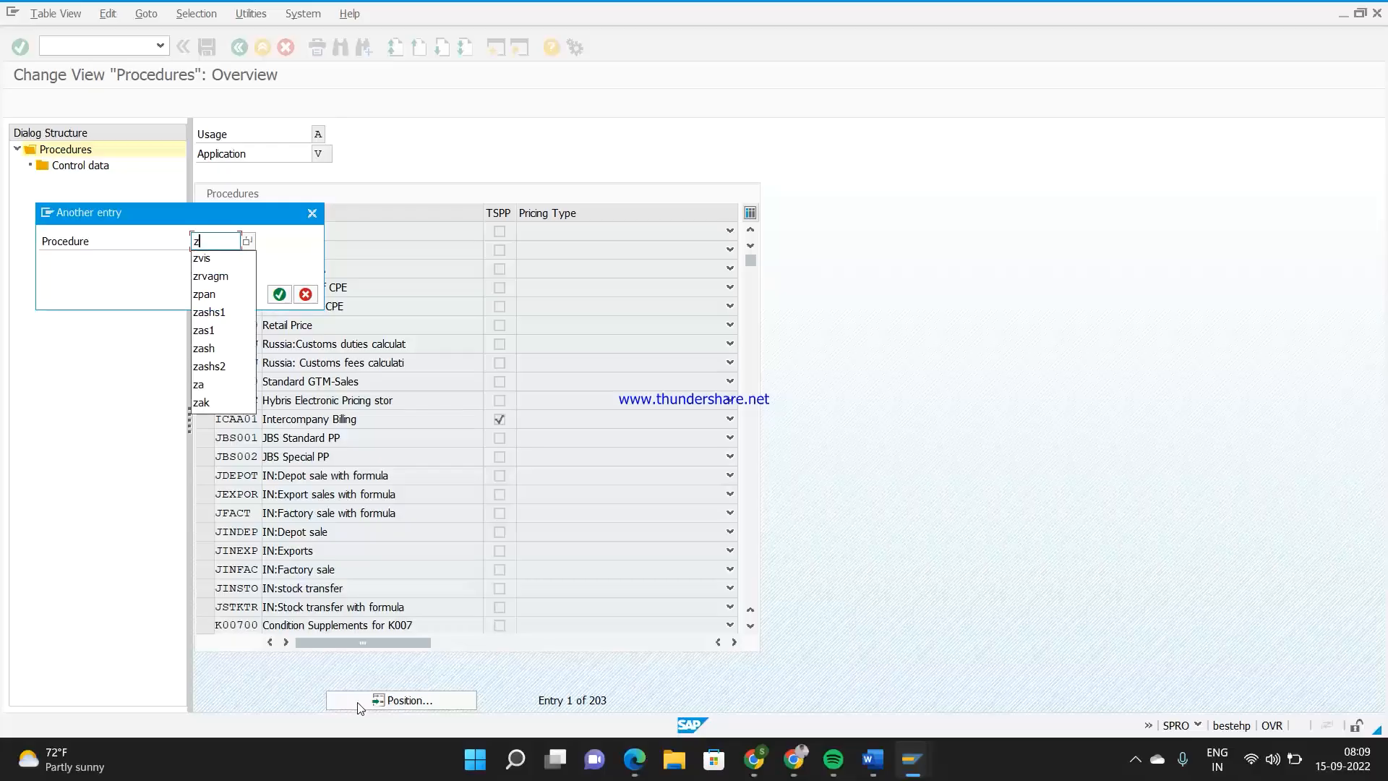
{"action": "type", "text": "4d1"}
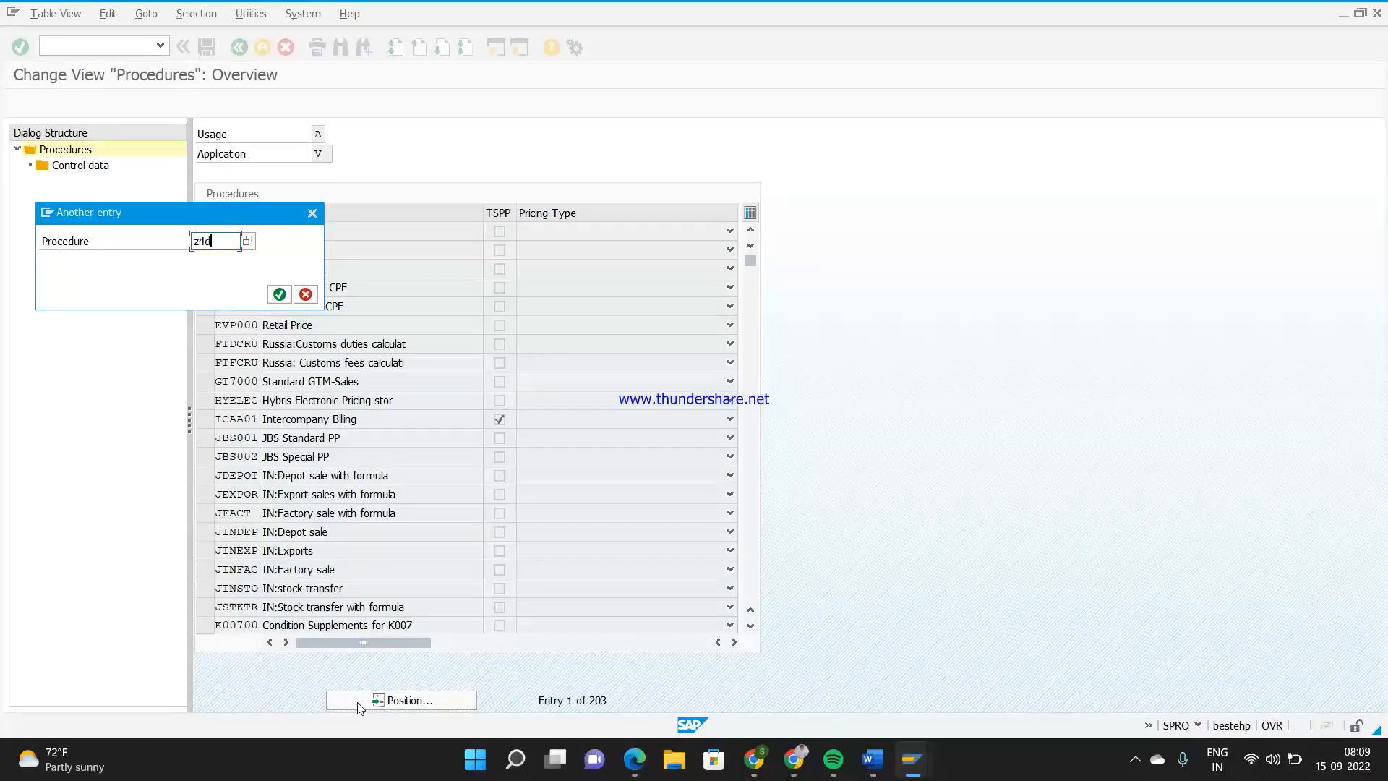
{"action": "key", "text": "Return"}
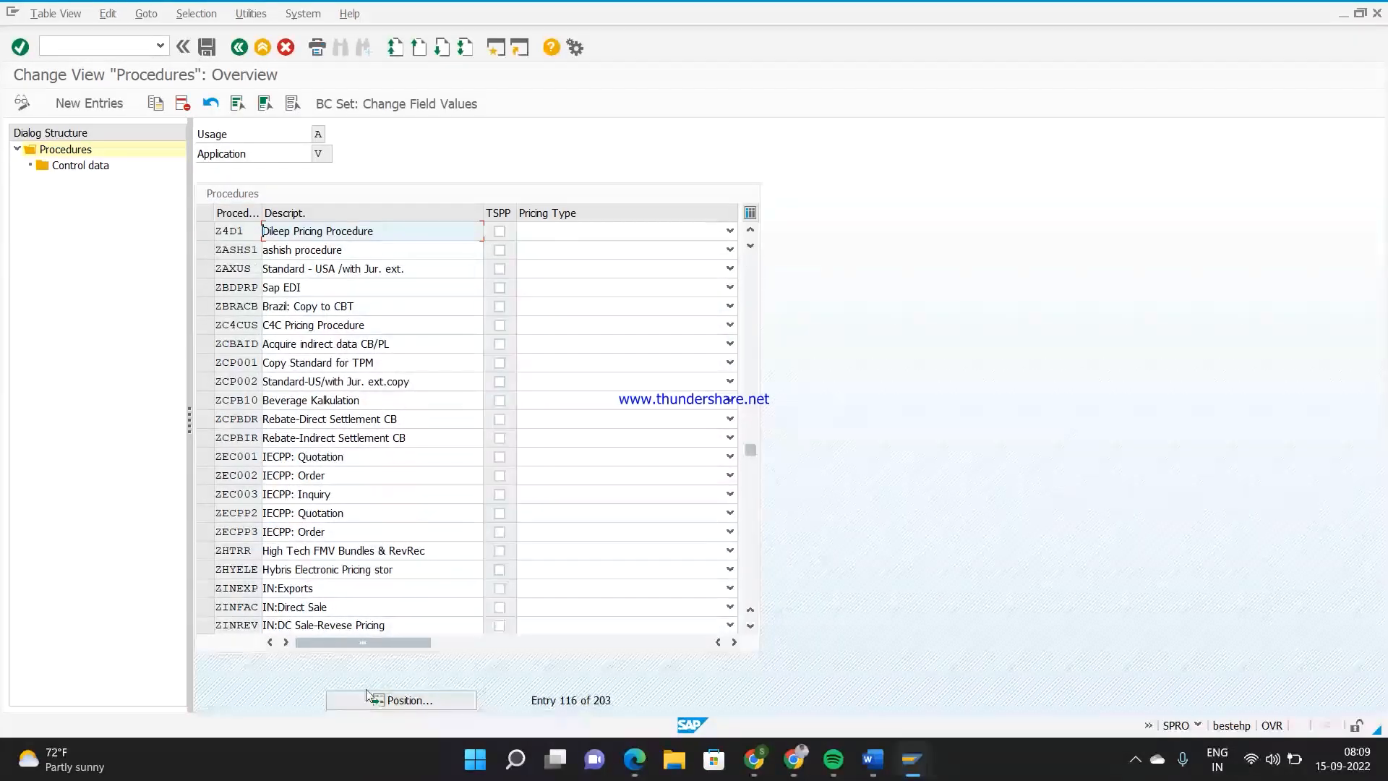
{"action": "left_click", "coordinate": [202, 231]}
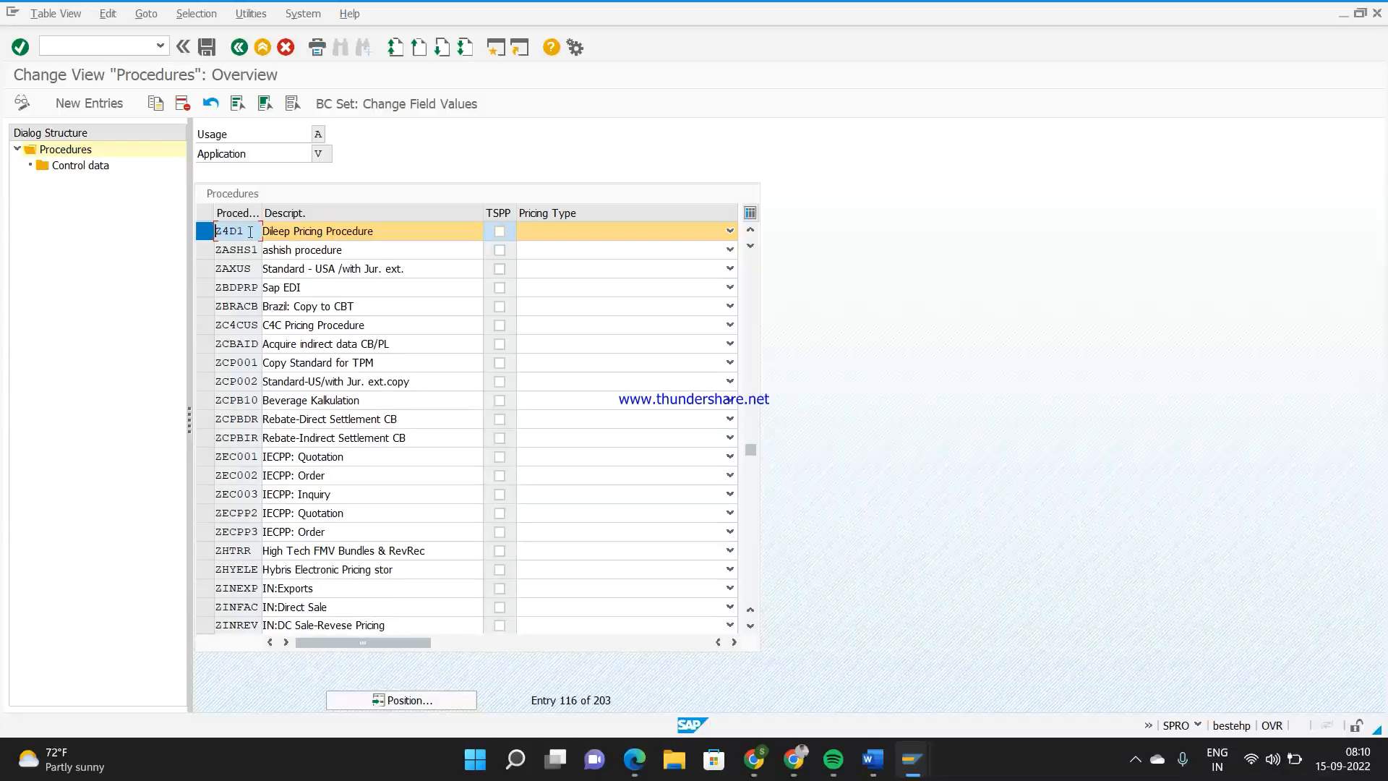
{"action": "left_click", "coordinate": [102, 166]}
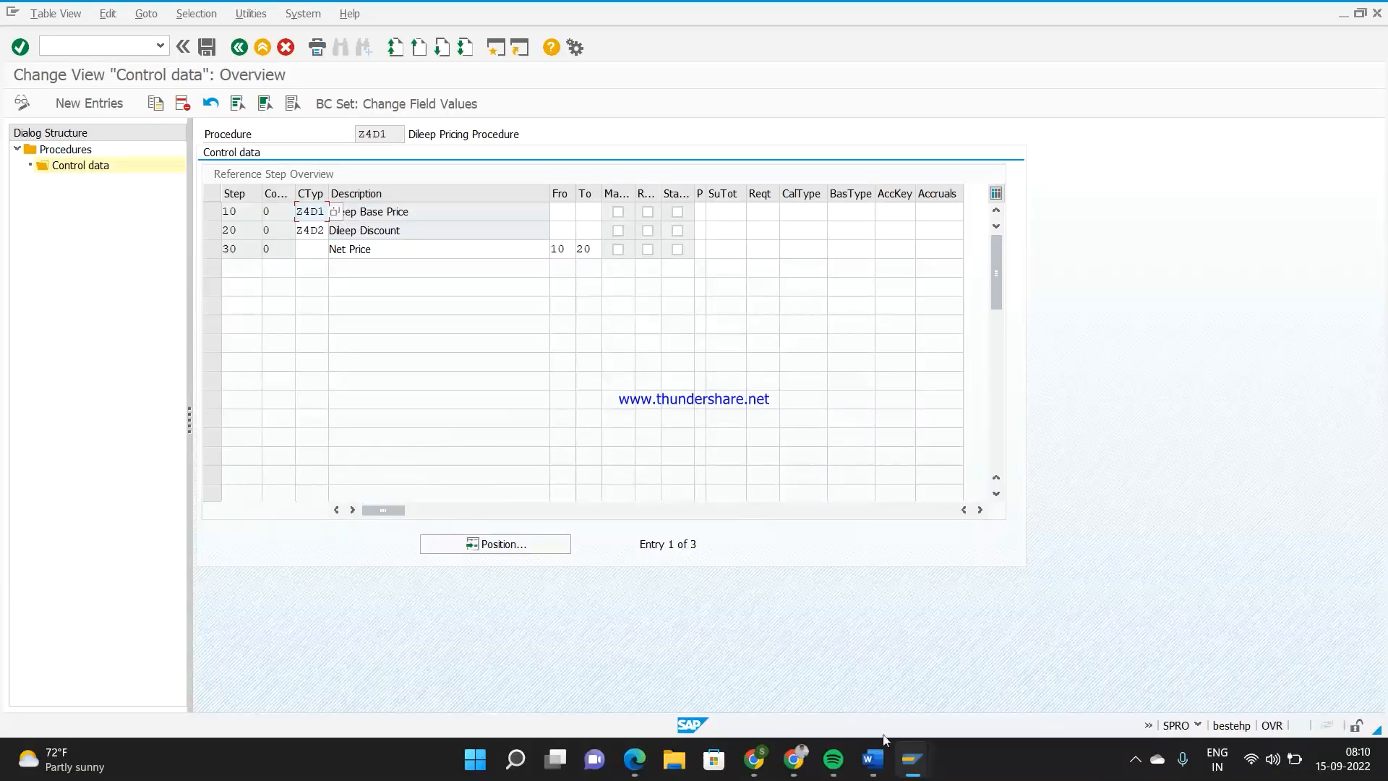
Switch to the customer display session and start the sales order creation transaction VA01 there
{"action": "mouse_move", "coordinate": [913, 769]}
{"action": "left_click", "coordinate": [912, 673]}
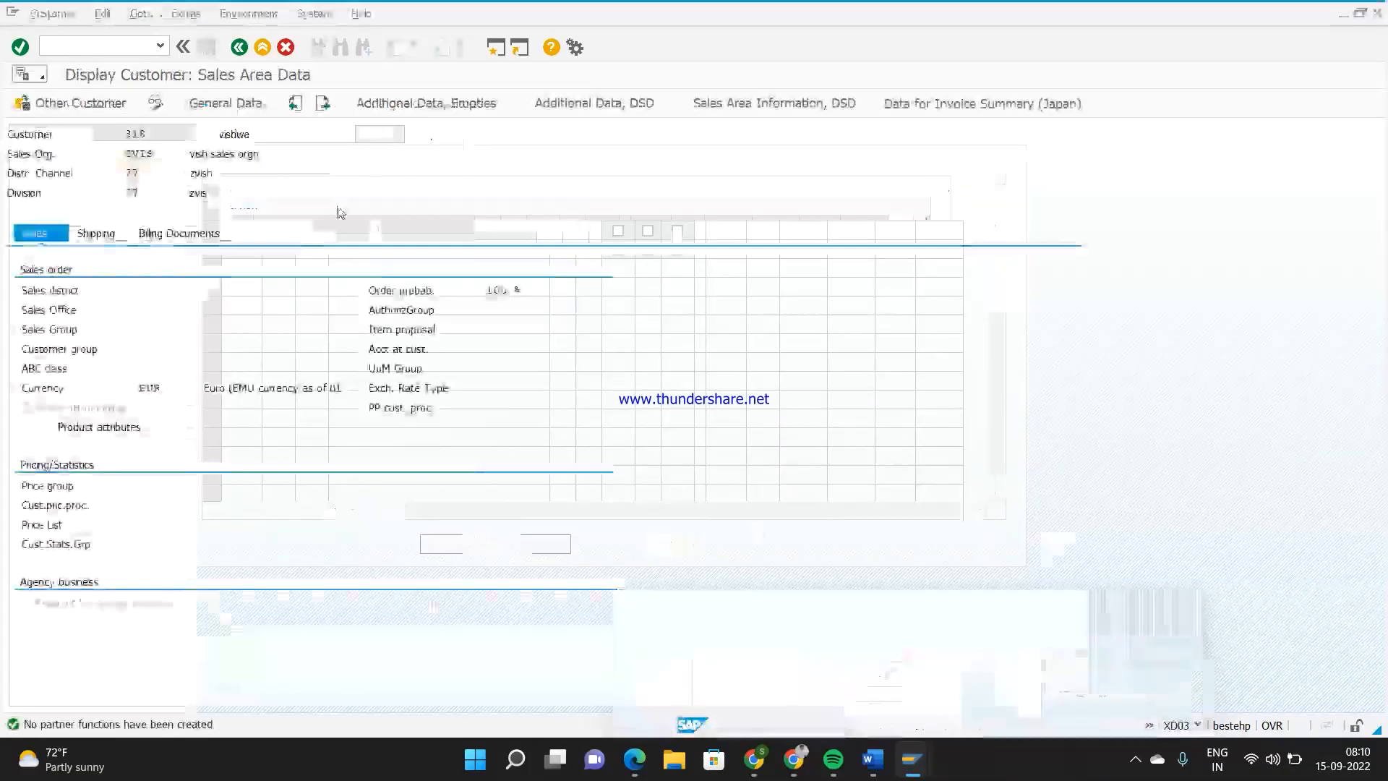
{"action": "type", "text": "/nva01"}
{"action": "key", "text": "Return"}
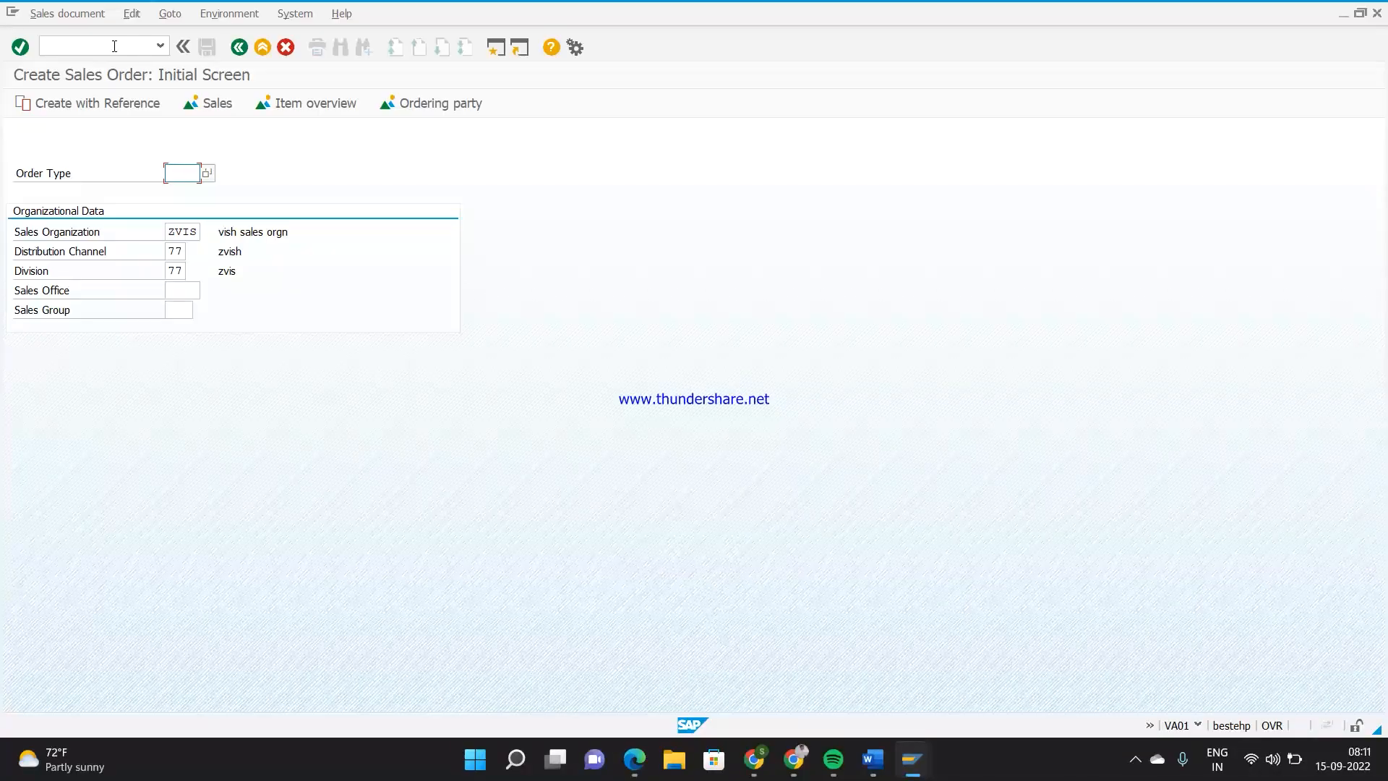
Enter order type Z4DD and clear the prefilled sales organization, distribution channel and division
{"action": "type", "text": "zd44"}
{"action": "type", "text": "4dd"}
{"action": "key", "text": "Tab"}
{"action": "key", "text": "Delete"}
{"action": "key", "text": "Tab"}
{"action": "key", "text": "Delete"}
{"action": "key", "text": "Tab"}
{"action": "key", "text": "Delete"}
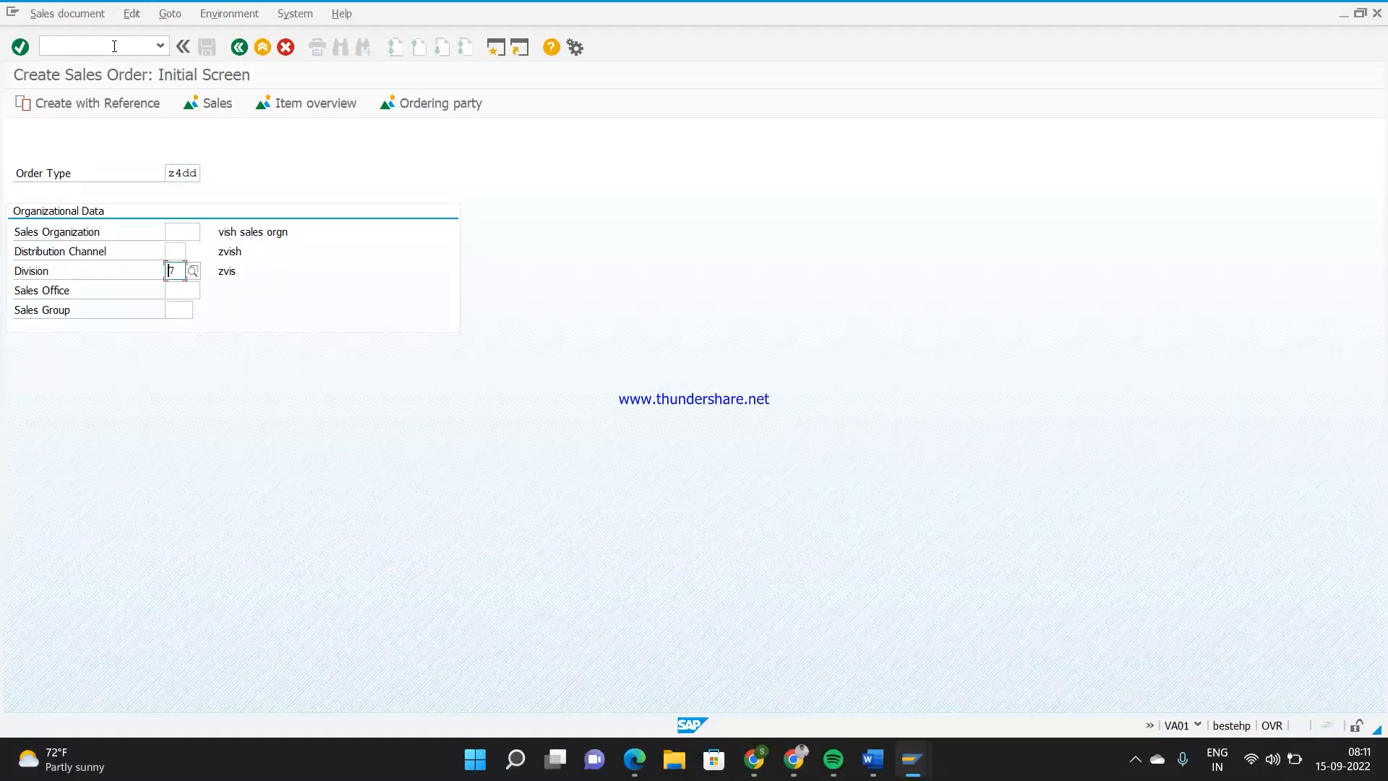
Enter sales organization Z444, distribution channel 44 and division 44, and submit the initial order data
{"action": "left_click", "coordinate": [187, 231]}
{"action": "type", "text": "z4z4"}
{"action": "key", "text": "Return"}
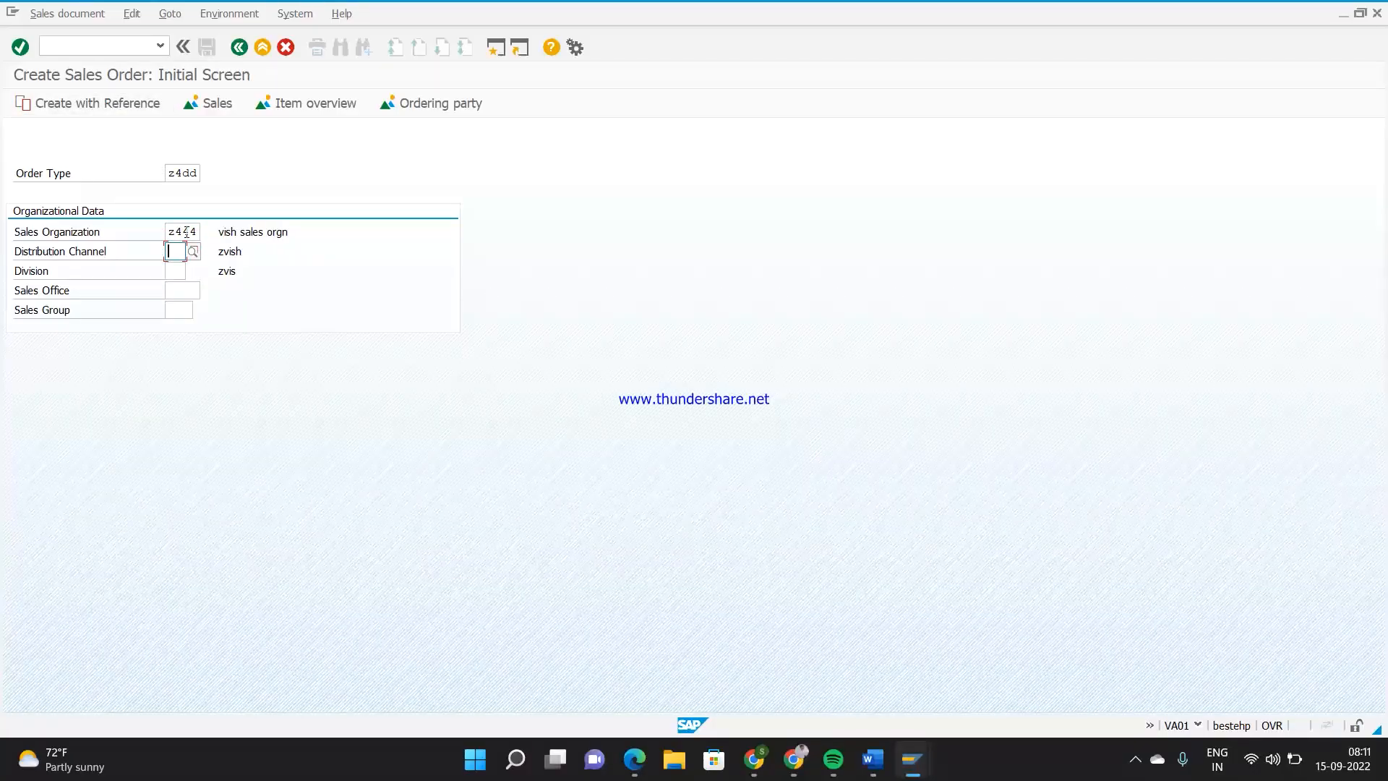
{"action": "type", "text": "44"}
{"action": "key", "text": "Tab"}
{"action": "type", "text": "44"}
{"action": "key", "text": "Return"}
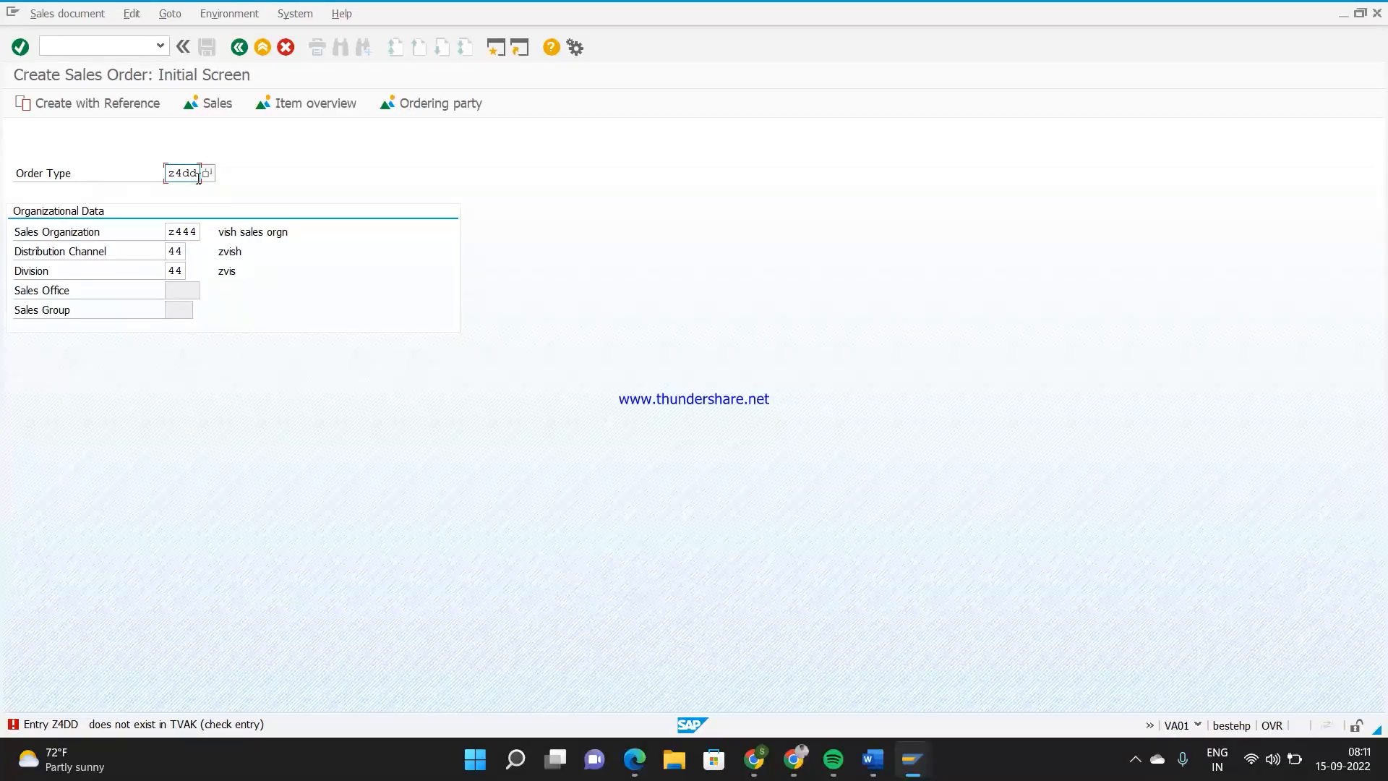
Correct the order type to ZD44 and continue to the sales order overview
{"action": "key", "text": "BackSpace"}
{"action": "key", "text": "BackSpace"}
{"action": "key", "text": "BackSpace"}
{"action": "key", "text": "BackSpace"}
{"action": "type", "text": "zd44"}
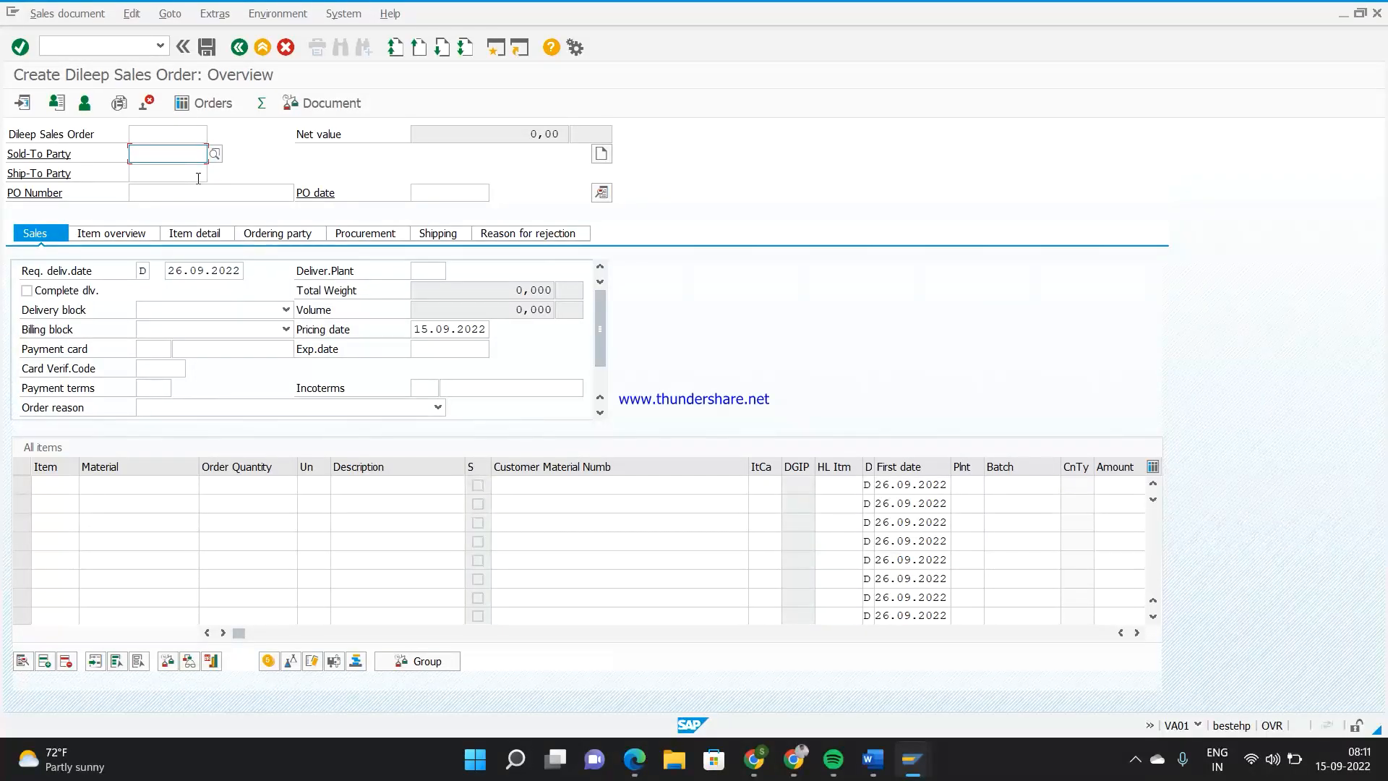
Enter the customer number as both sold-to party and ship-to party of the order
{"action": "type", "text": "309"}
{"action": "key", "text": "Tab"}
{"action": "key", "text": "Return"}
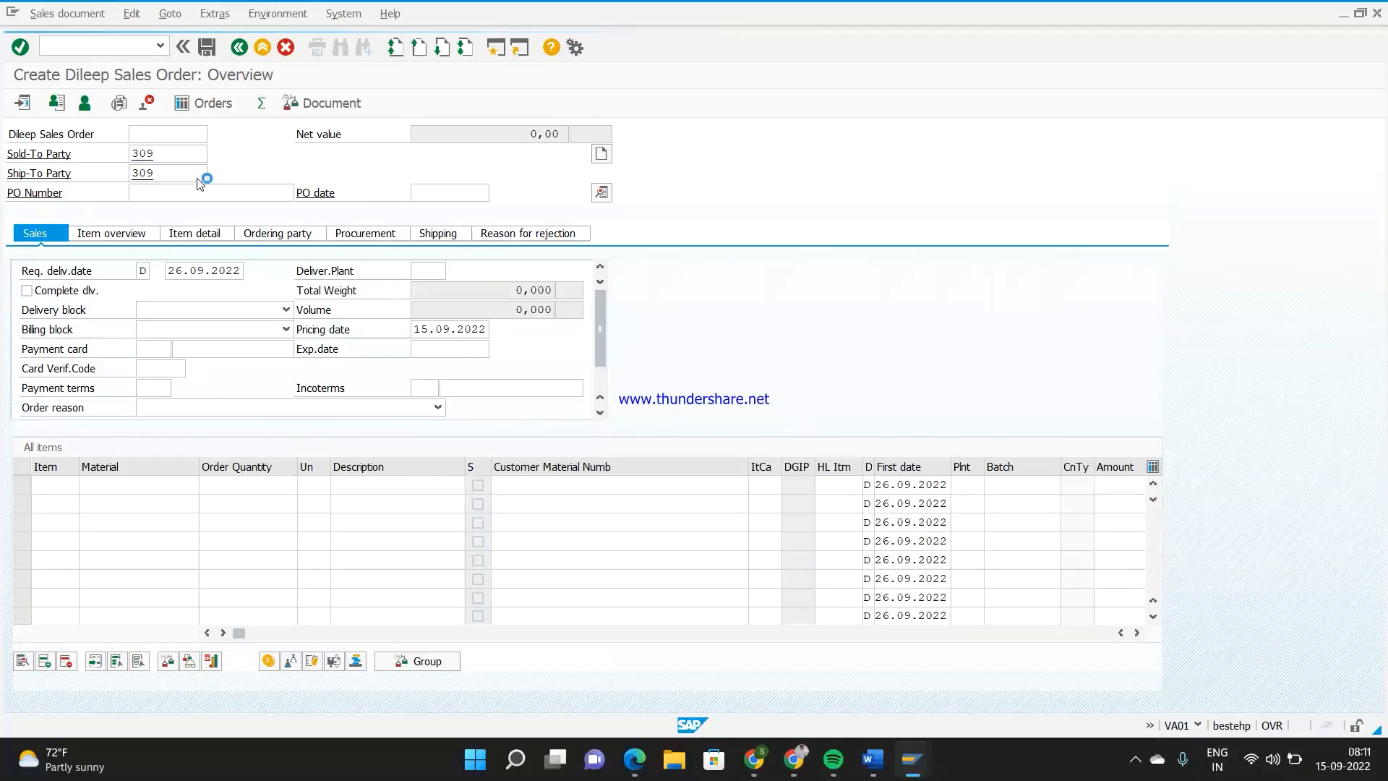
Add an order item for material 55 with quantity 2 and check the order's net value
{"action": "double_click", "coordinate": [167, 485]}
{"action": "type", "text": "50"}
{"action": "key", "text": "Return"}
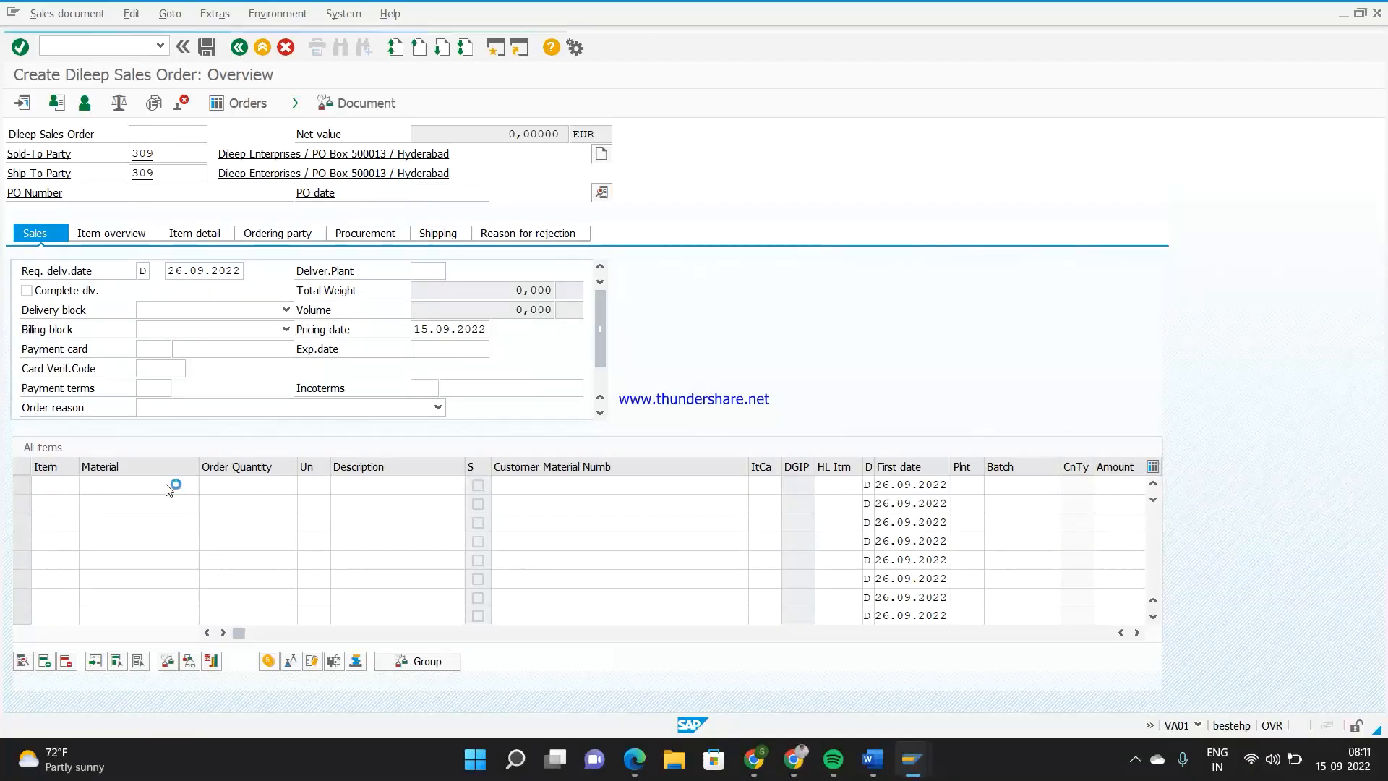
{"action": "left_click", "coordinate": [262, 487]}
{"action": "type", "text": "2"}
{"action": "key", "text": "Return"}
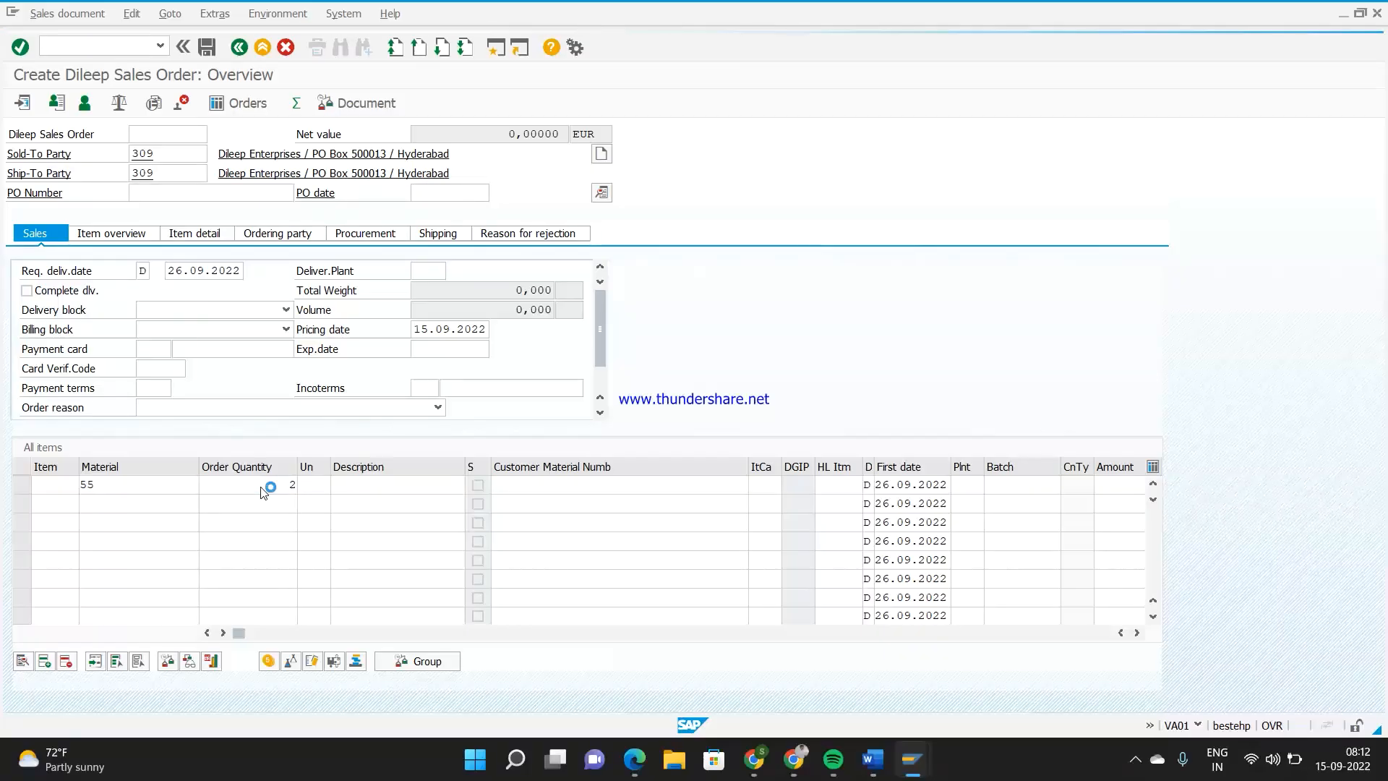
{"action": "left_click", "coordinate": [494, 134]}
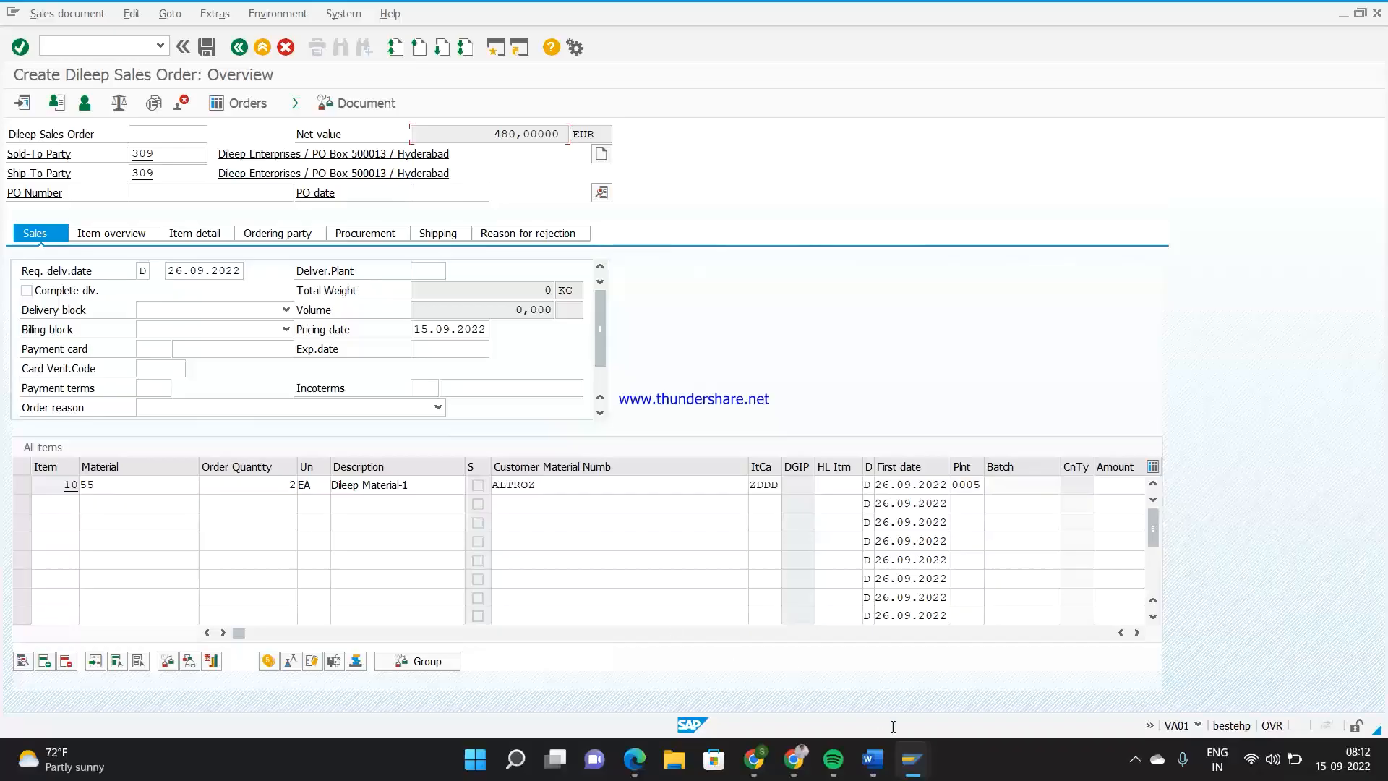
Return to the session showing the control data of pricing procedure Z4D1 and review the base price and discount rows
{"action": "mouse_move", "coordinate": [913, 759]}
{"action": "left_click", "coordinate": [1042, 696]}
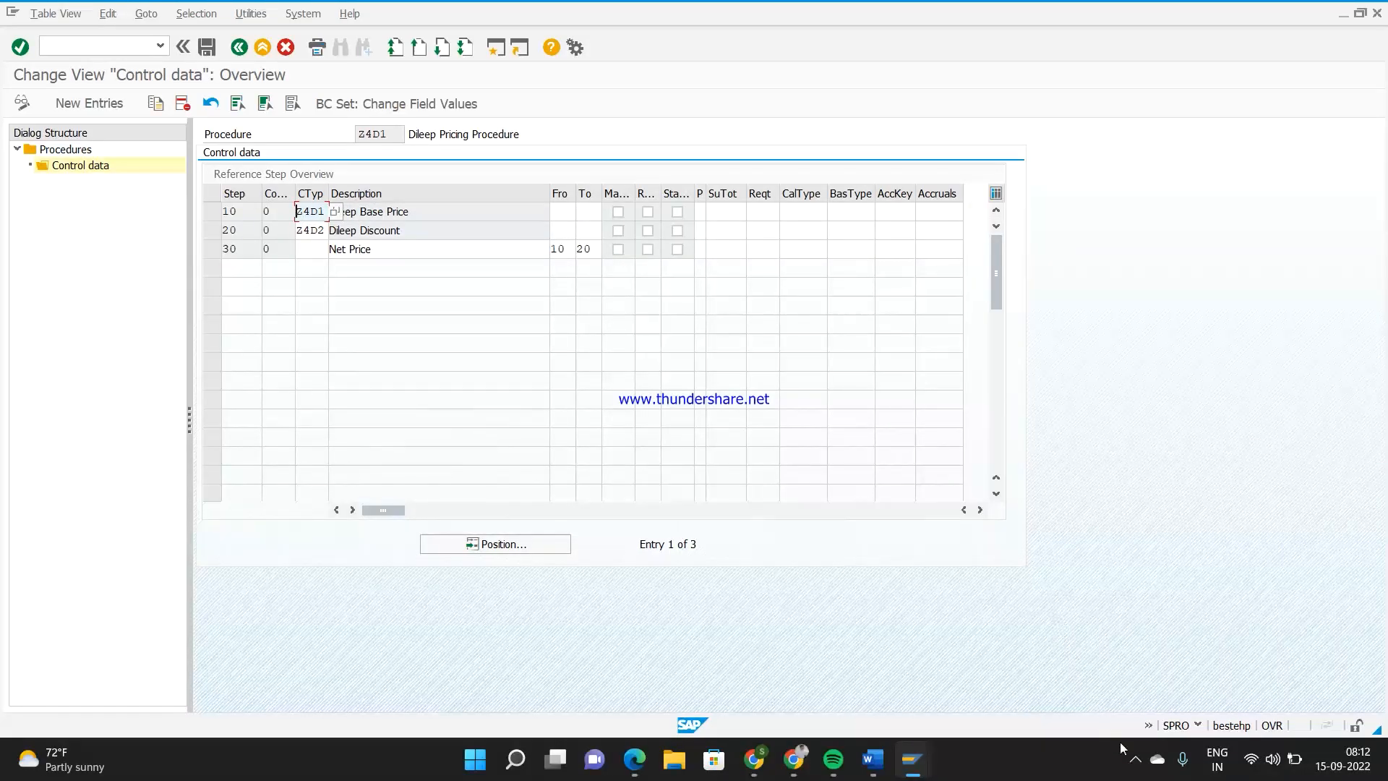
{"action": "left_click", "coordinate": [1137, 761]}
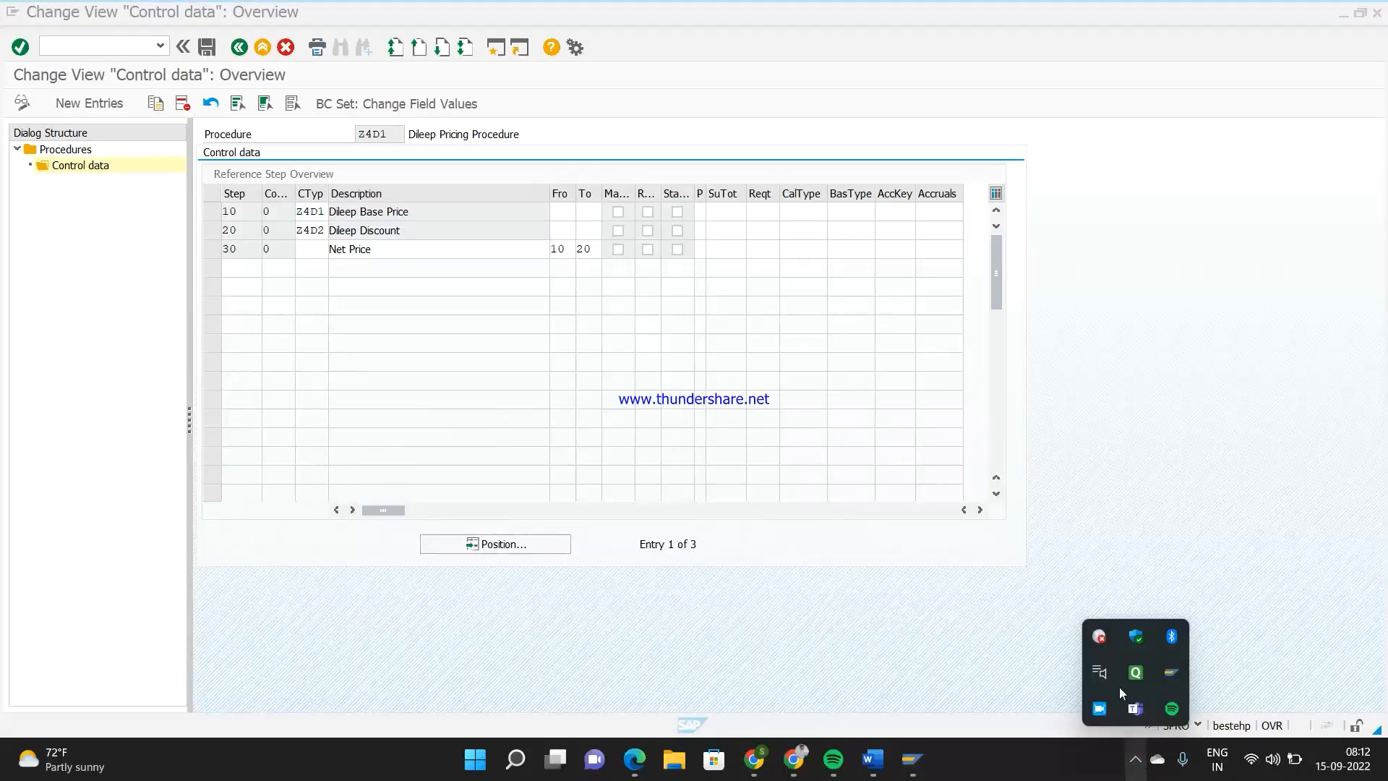
{"action": "left_click", "coordinate": [1097, 499]}
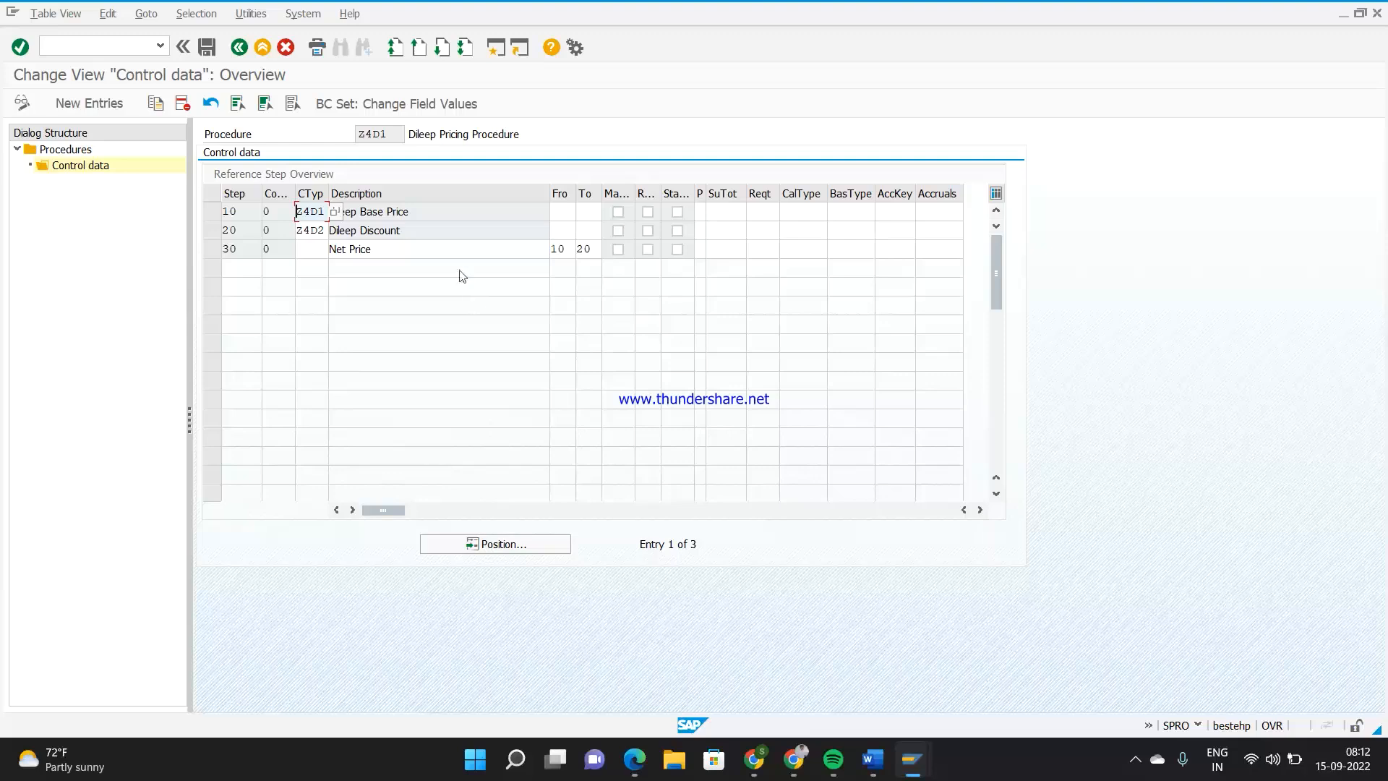
{"action": "left_click", "coordinate": [441, 211]}
{"action": "left_click", "coordinate": [441, 236]}
{"action": "left_click_drag", "start_coordinate": [413, 211], "coordinate": [341, 211]}
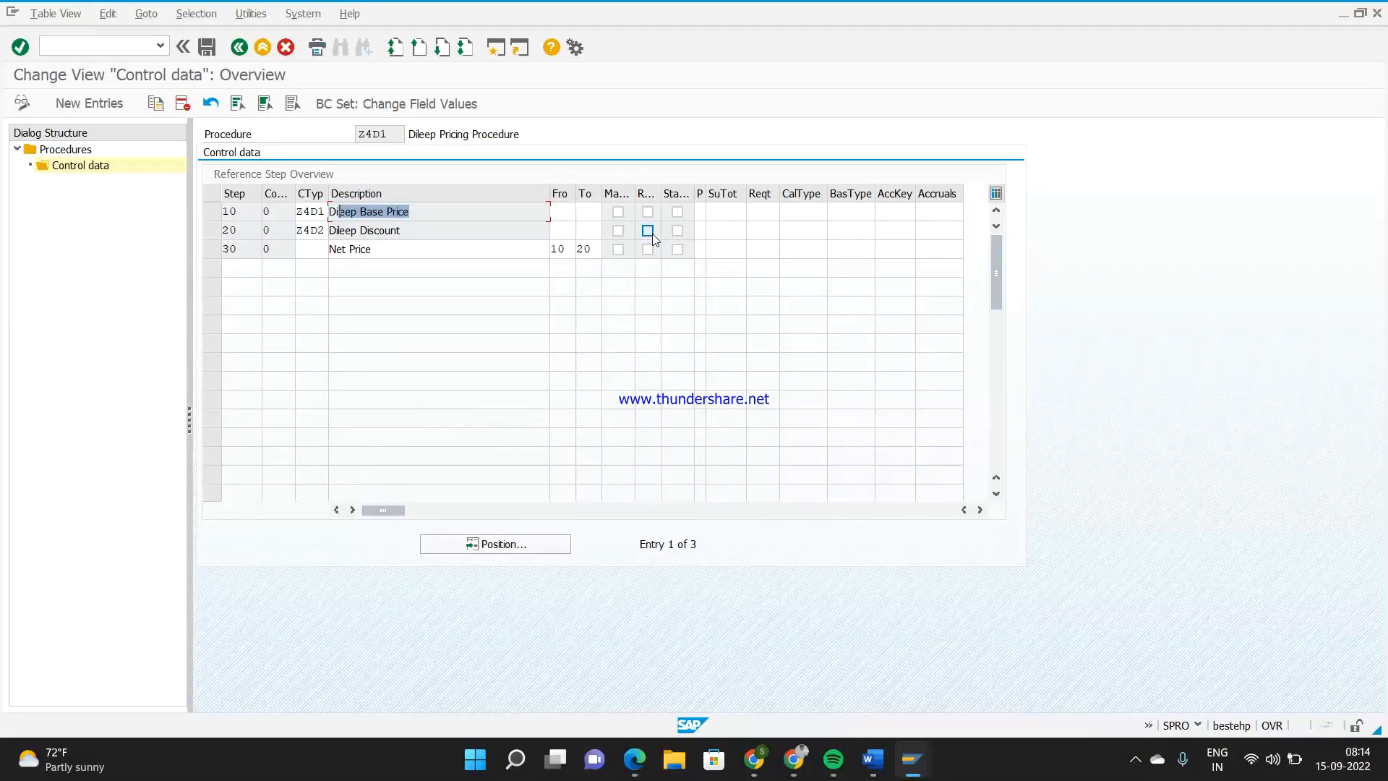
Mark the base price condition Z4D1 in step 10 as required and save the procedure under the proposed customizing request
{"action": "left_click", "coordinate": [648, 213]}
{"action": "left_click", "coordinate": [207, 48]}
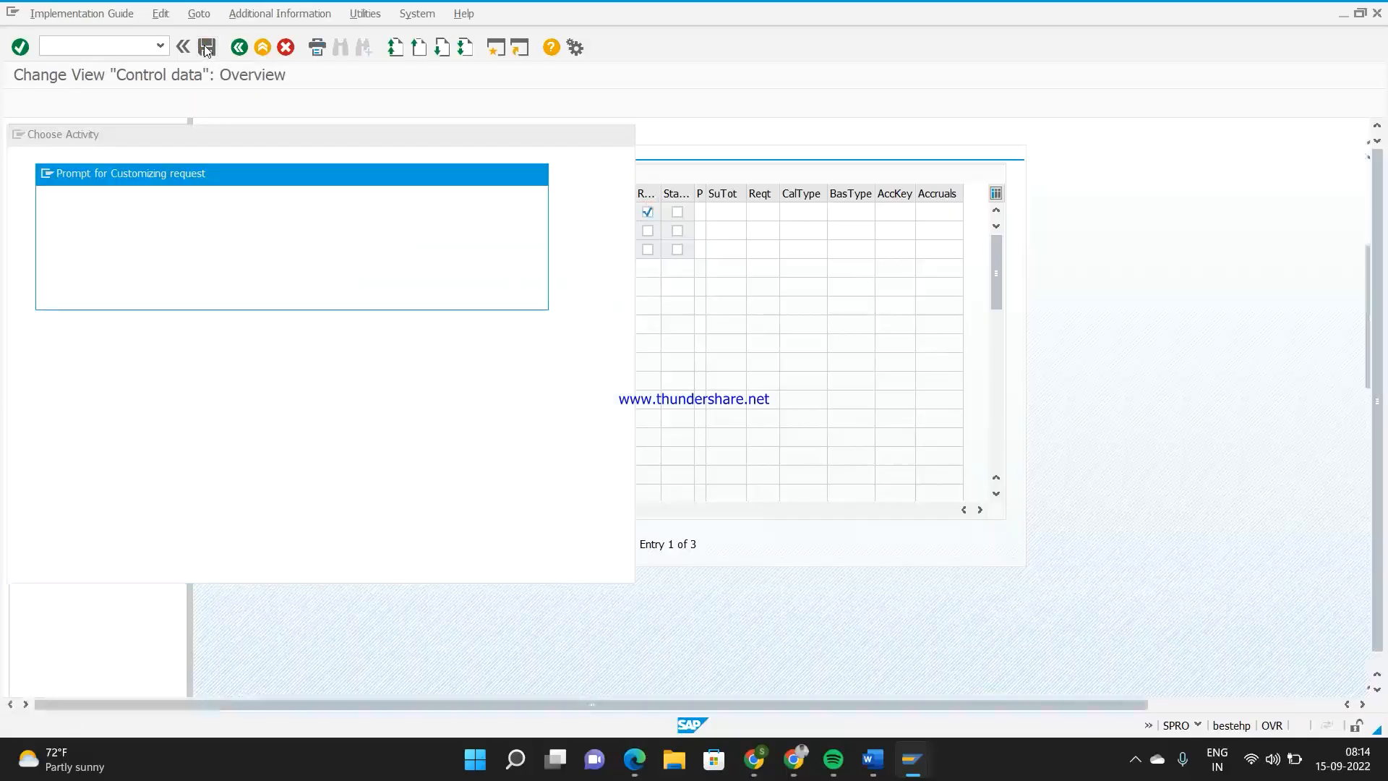
{"action": "left_click", "coordinate": [288, 294]}
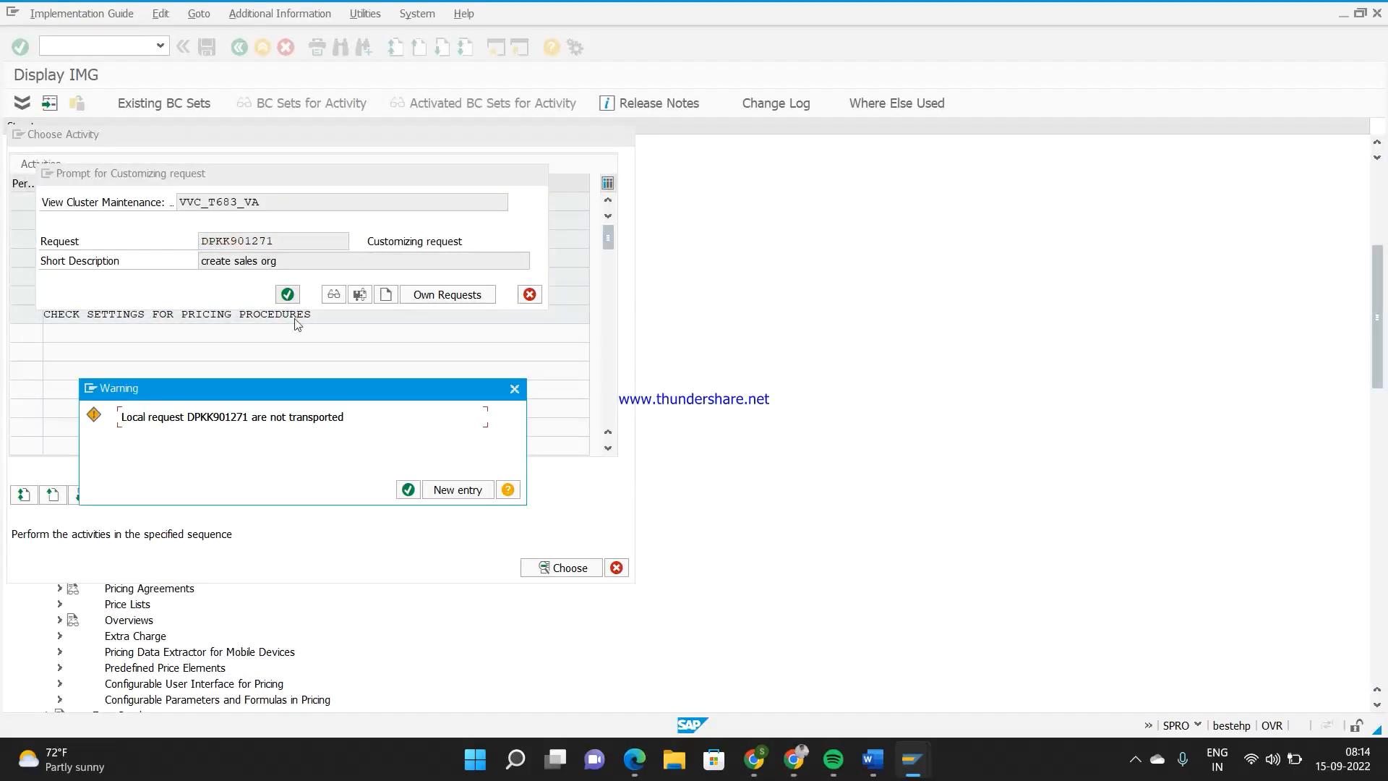
{"action": "key", "text": "Return"}
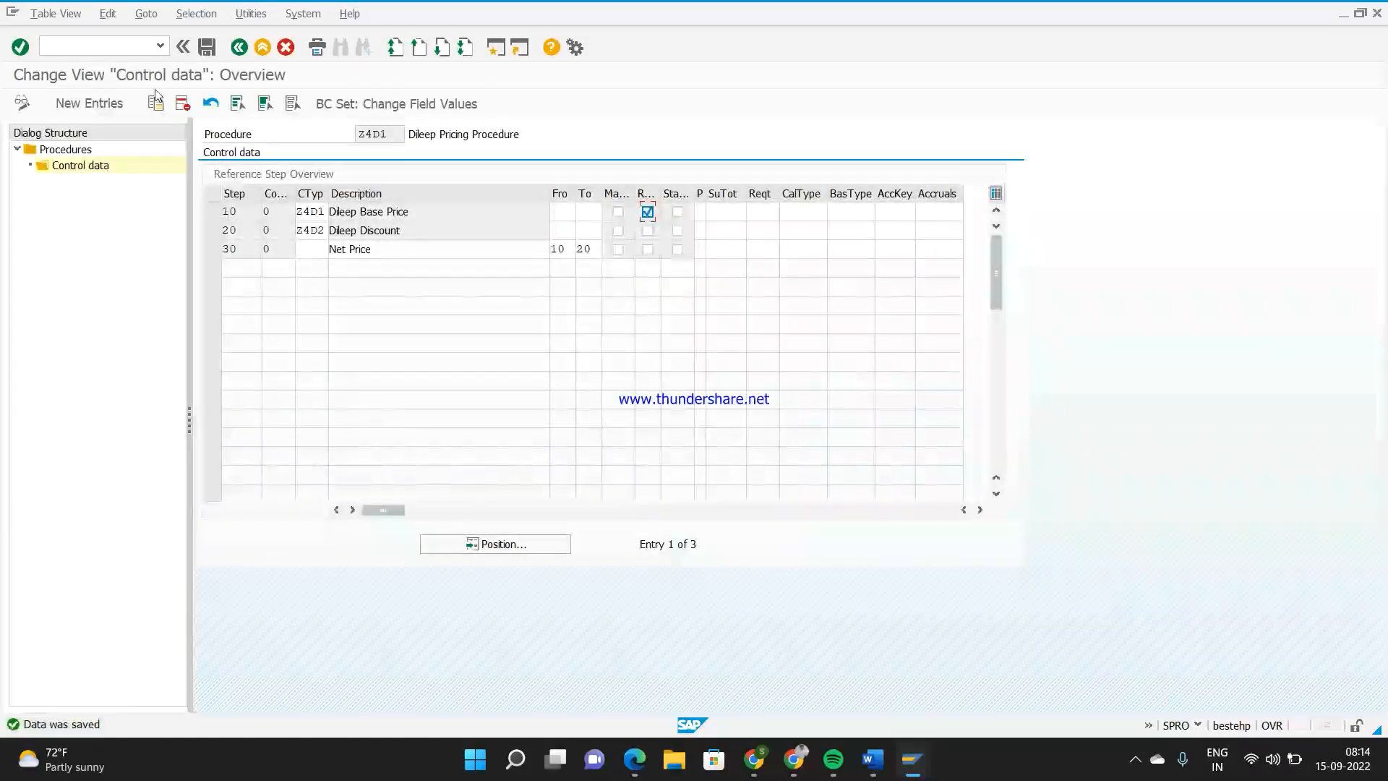
Open the Change Condition Records transaction VK12 in a new session
{"action": "left_click", "coordinate": [121, 45]}
{"action": "type", "text": "/"}
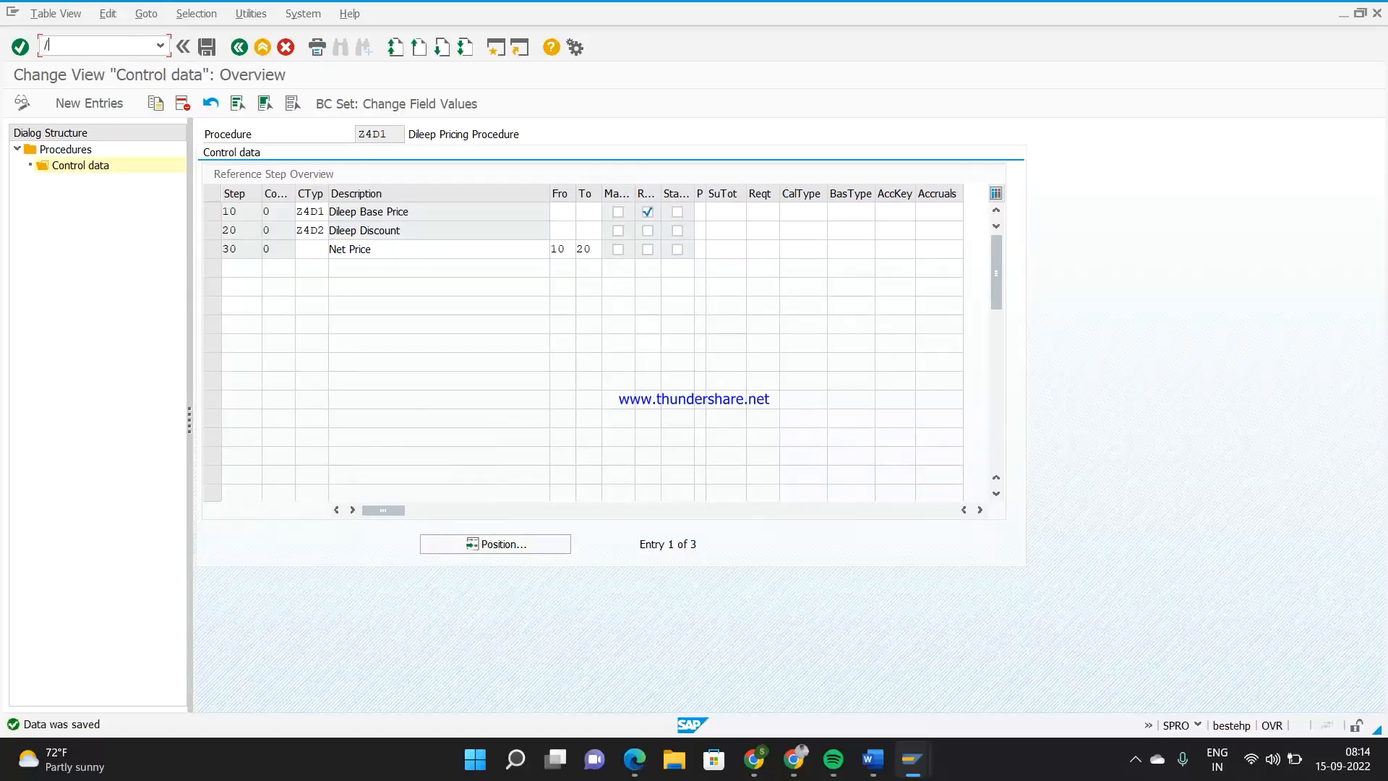
{"action": "type", "text": "o"}
{"action": "type", "text": "ovkk"}
{"action": "key", "text": "Return"}
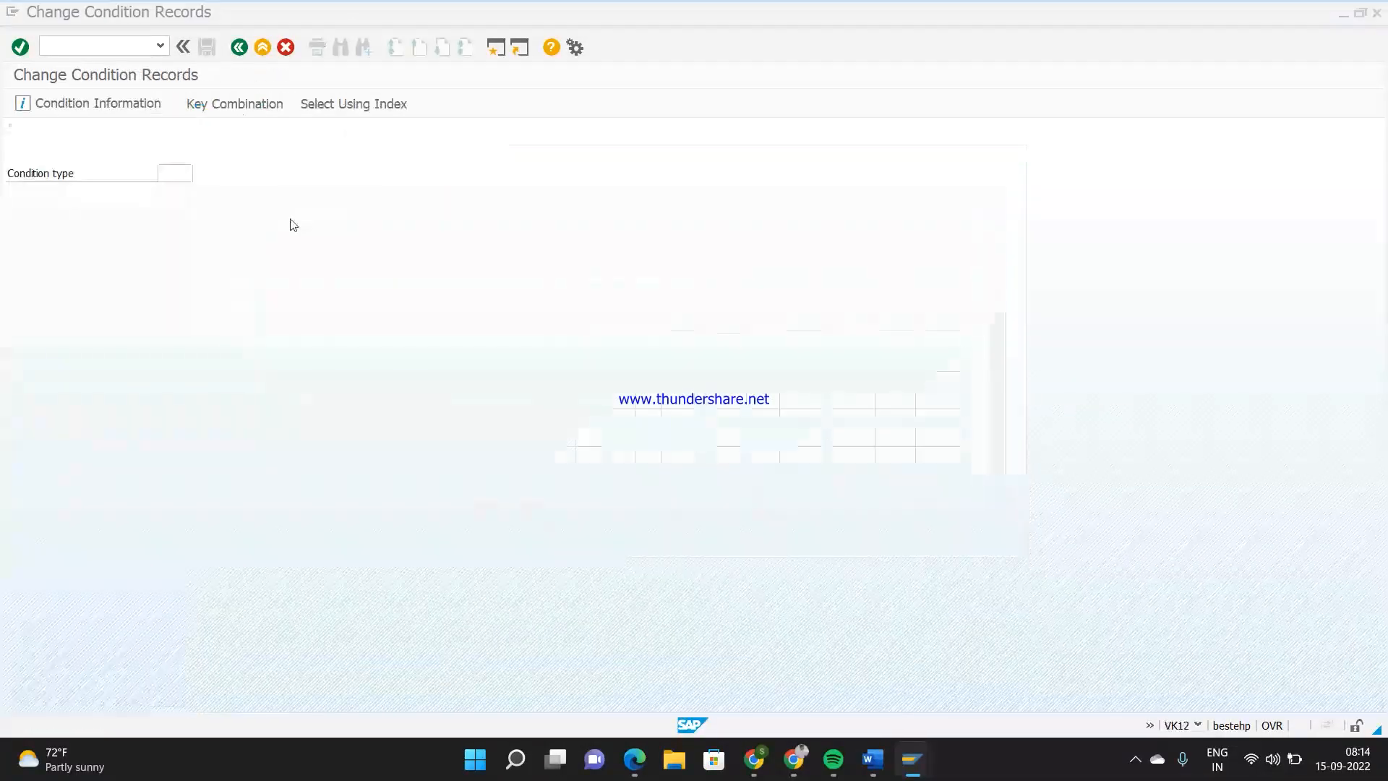
Display the Z4D1 condition records by the Material key combination for material 55
{"action": "type", "text": "z4d1"}
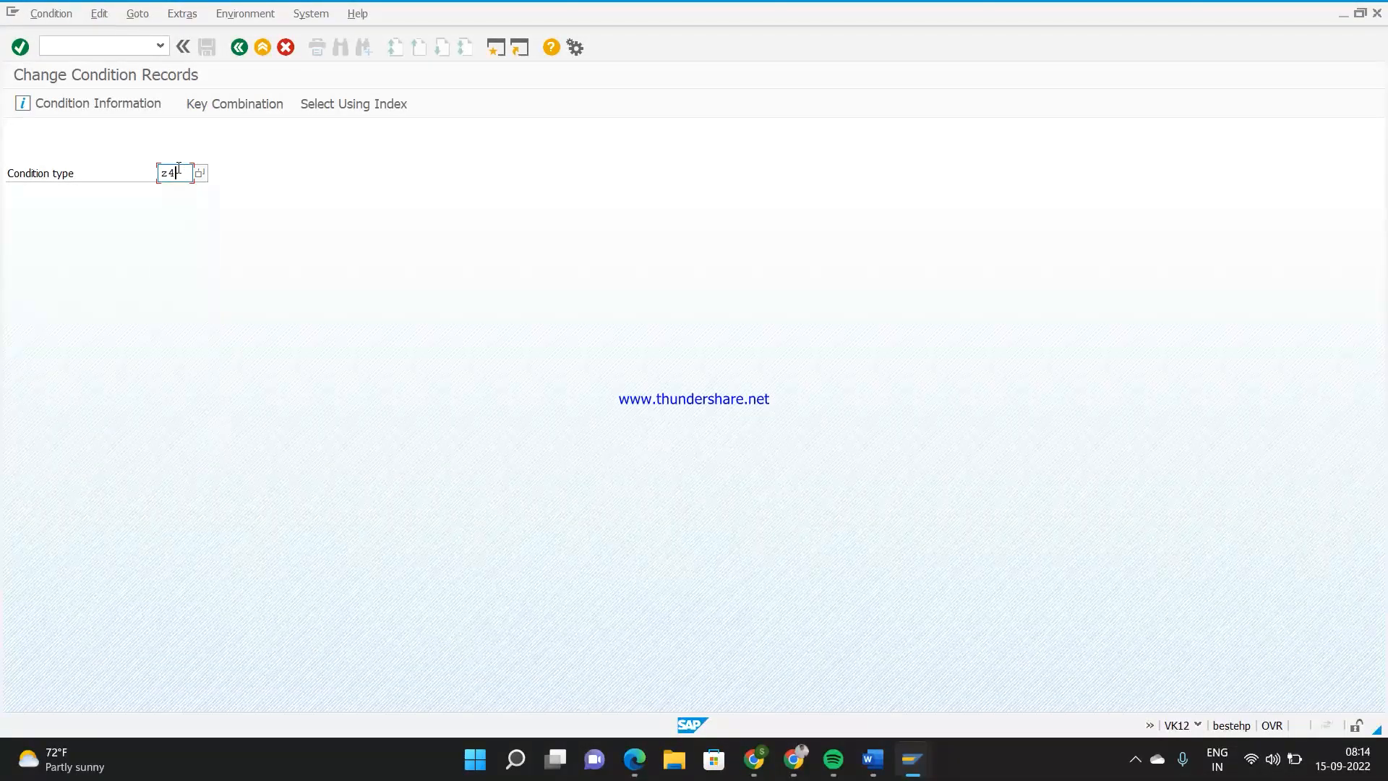
{"action": "key", "text": "Return"}
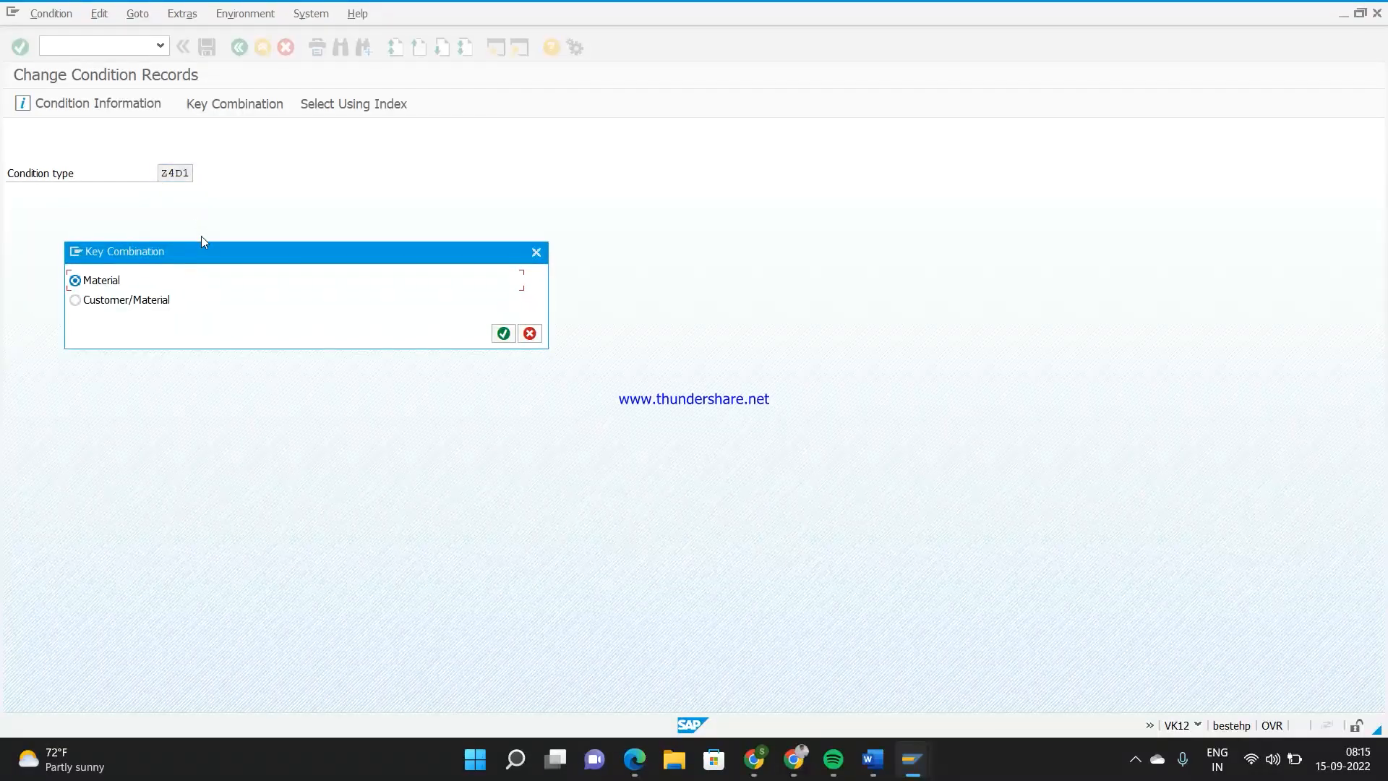
{"action": "key", "text": "Return"}
{"action": "left_click", "coordinate": [282, 177]}
{"action": "type", "text": "55"}
{"action": "key", "text": "Return"}
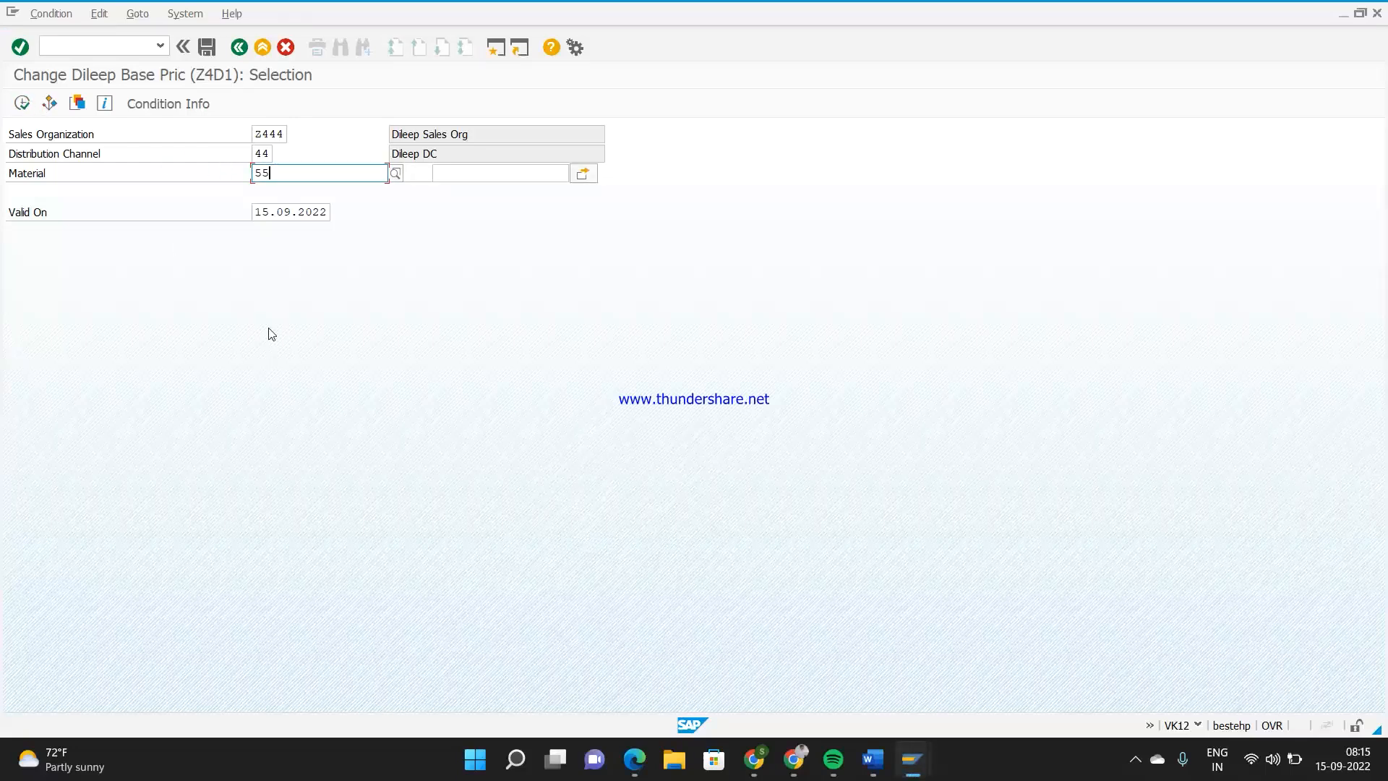
{"action": "left_click", "coordinate": [22, 102]}
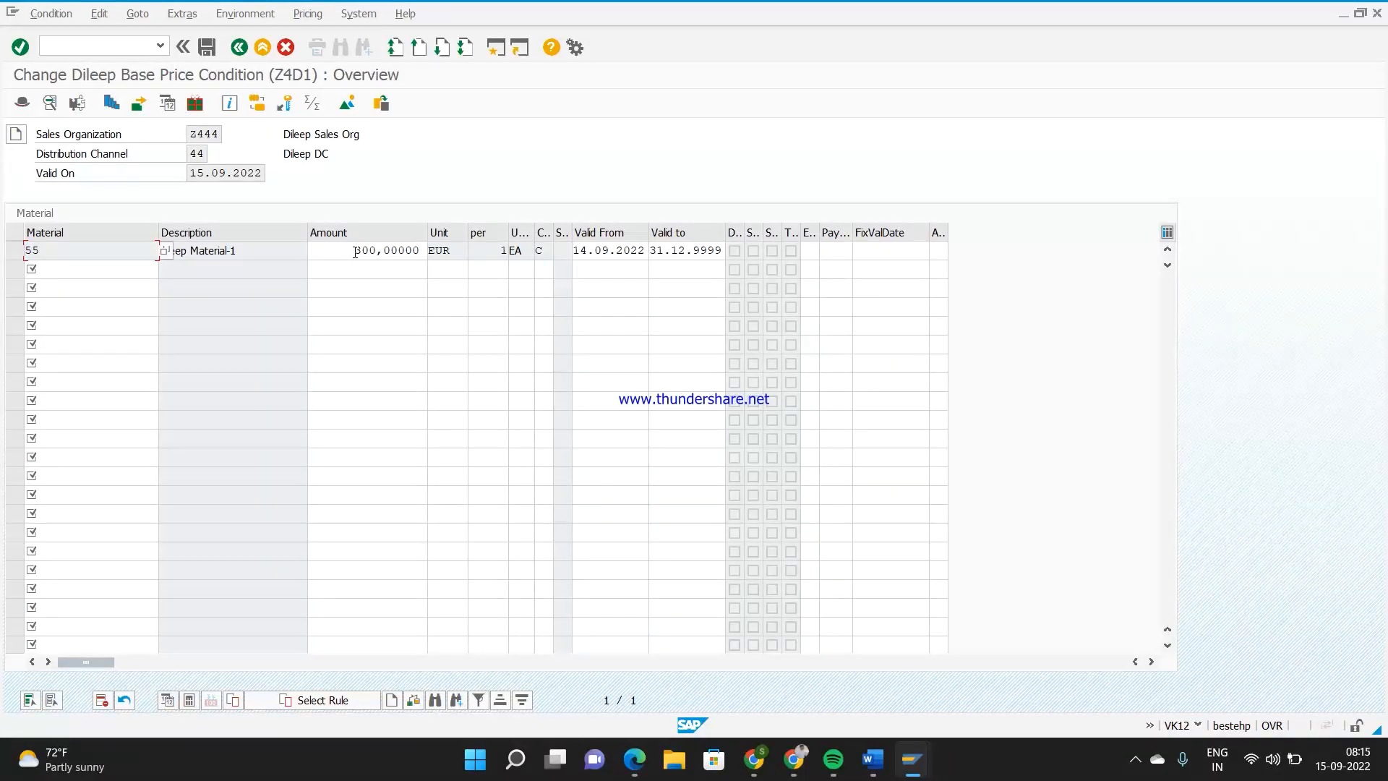
Set the deletion indicator on the base price record of material 55 and save the condition records
{"action": "left_click", "coordinate": [16, 252]}
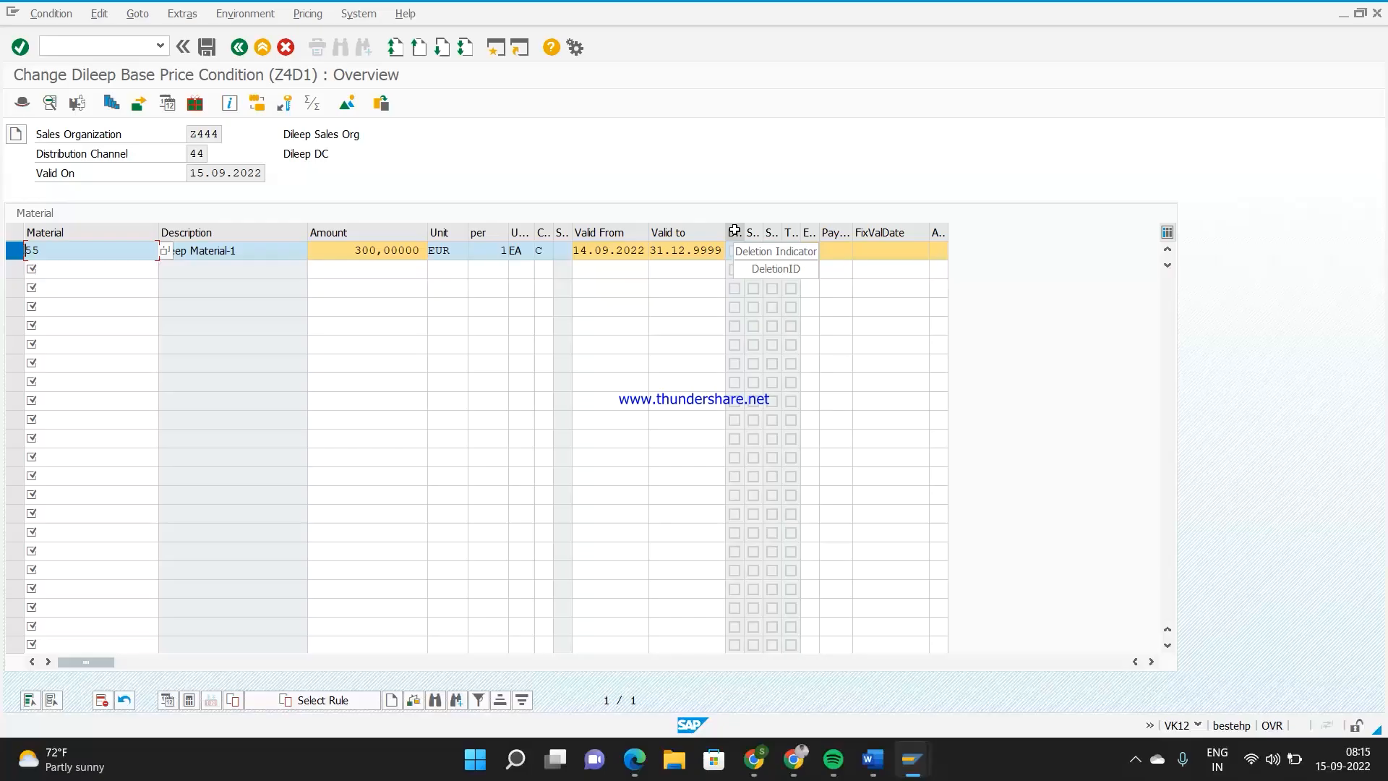
{"action": "left_click", "coordinate": [101, 704]}
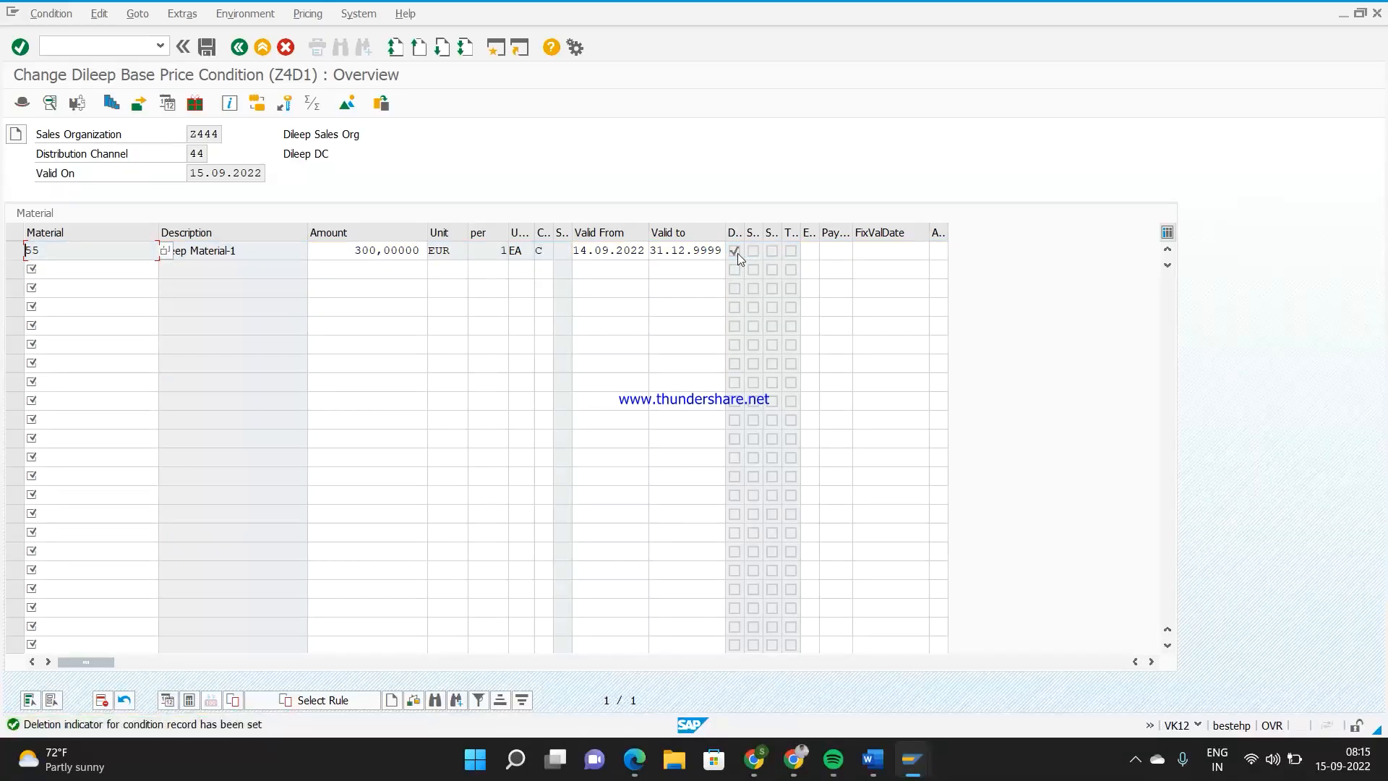
{"action": "left_click", "coordinate": [207, 47]}
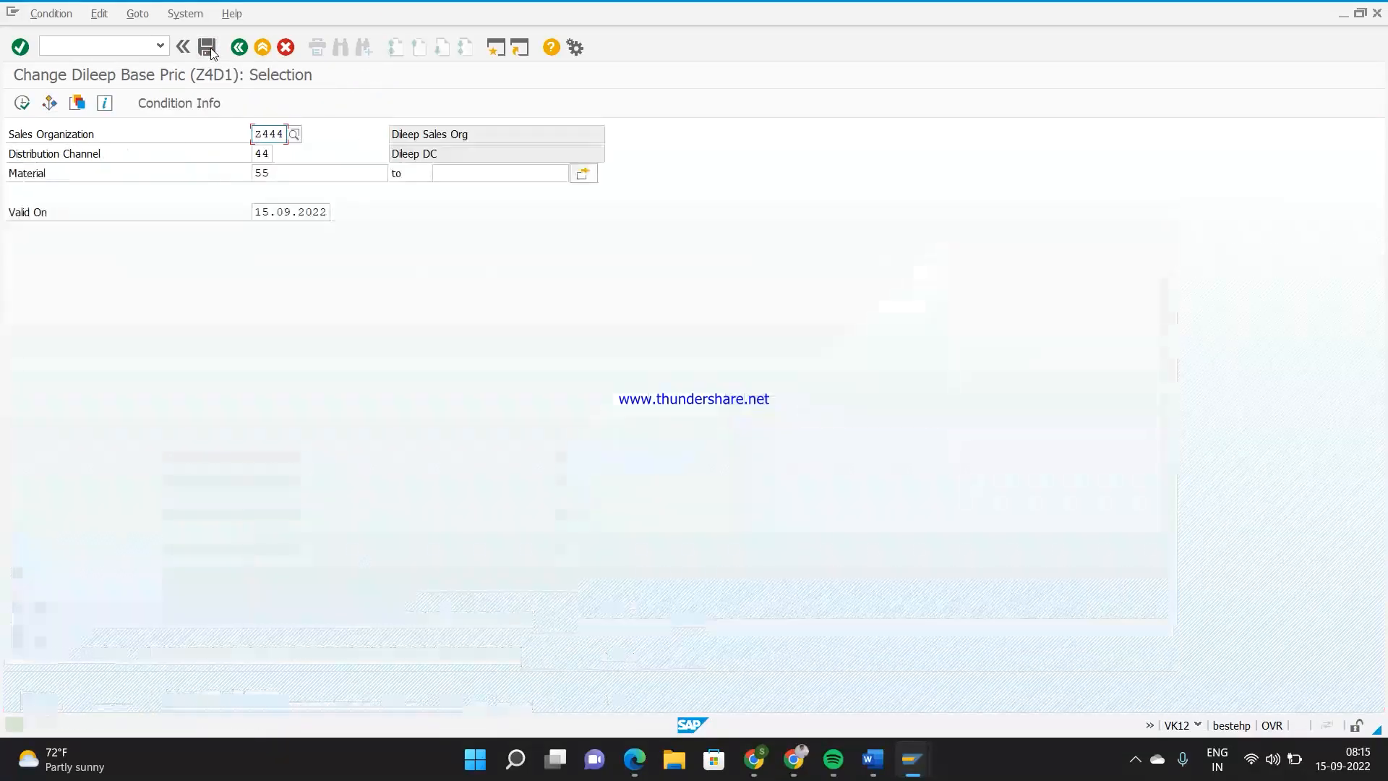
Start transaction VA01 and continue with order type ZD44, sales organization Z444, distribution channel 44 and division 44
{"action": "left_click", "coordinate": [116, 47]}
{"action": "type", "text": "/n"}
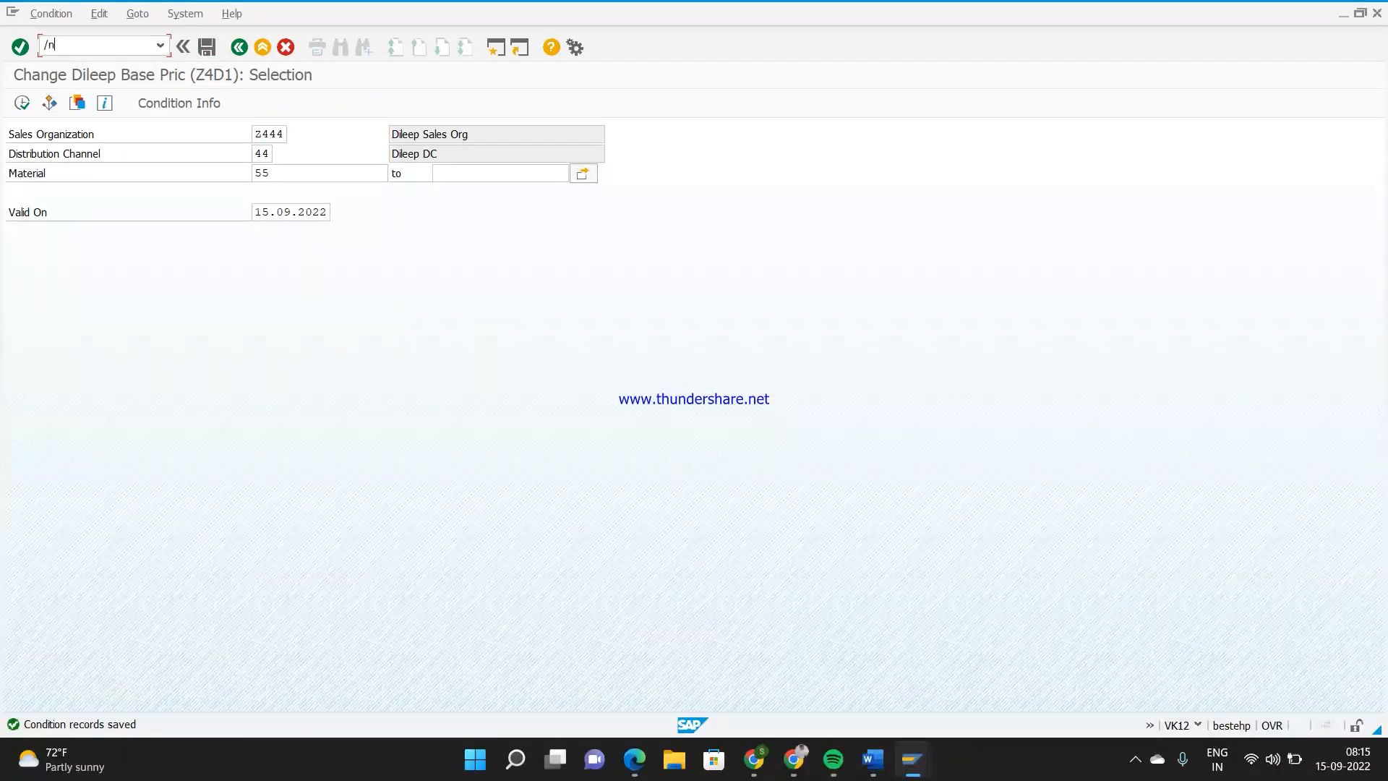
{"action": "type", "text": "va01"}
{"action": "key", "text": "Return"}
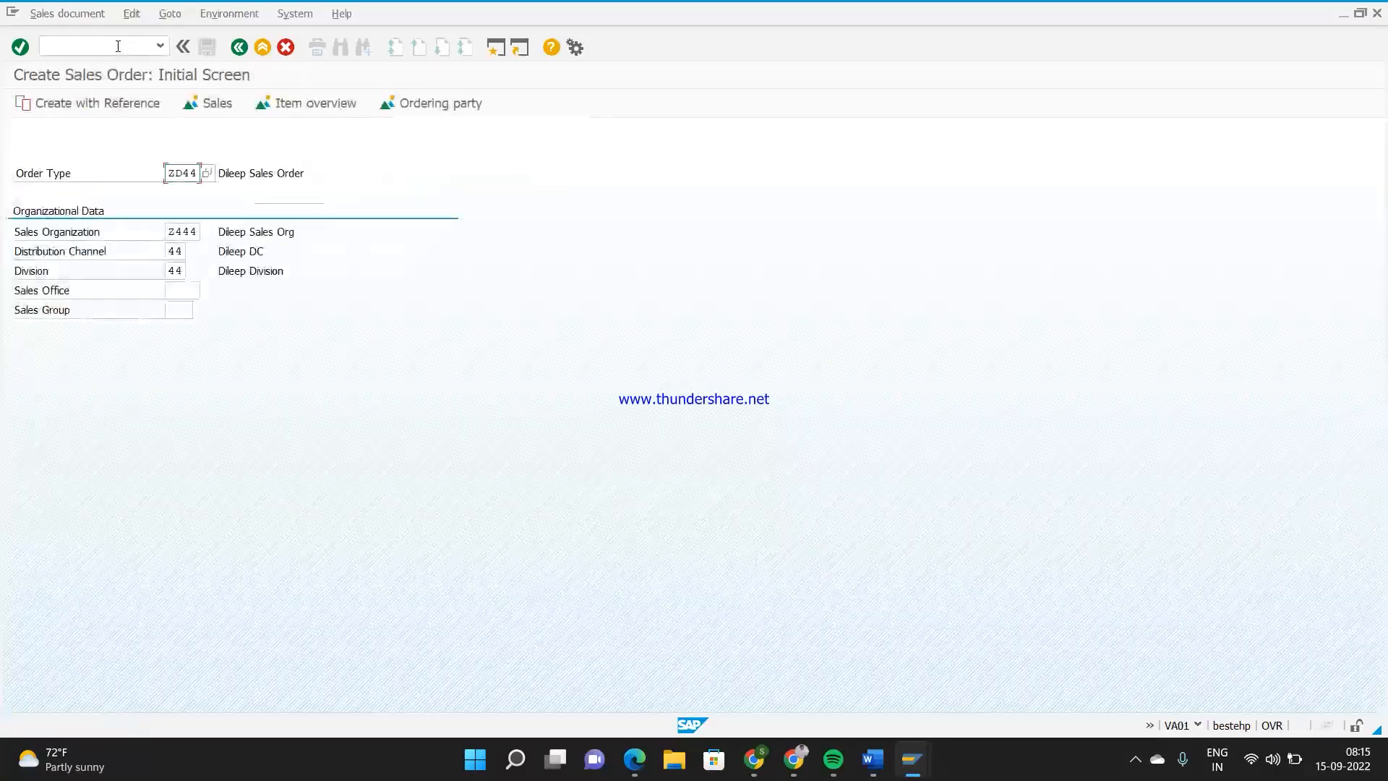
{"action": "key", "text": "Return"}
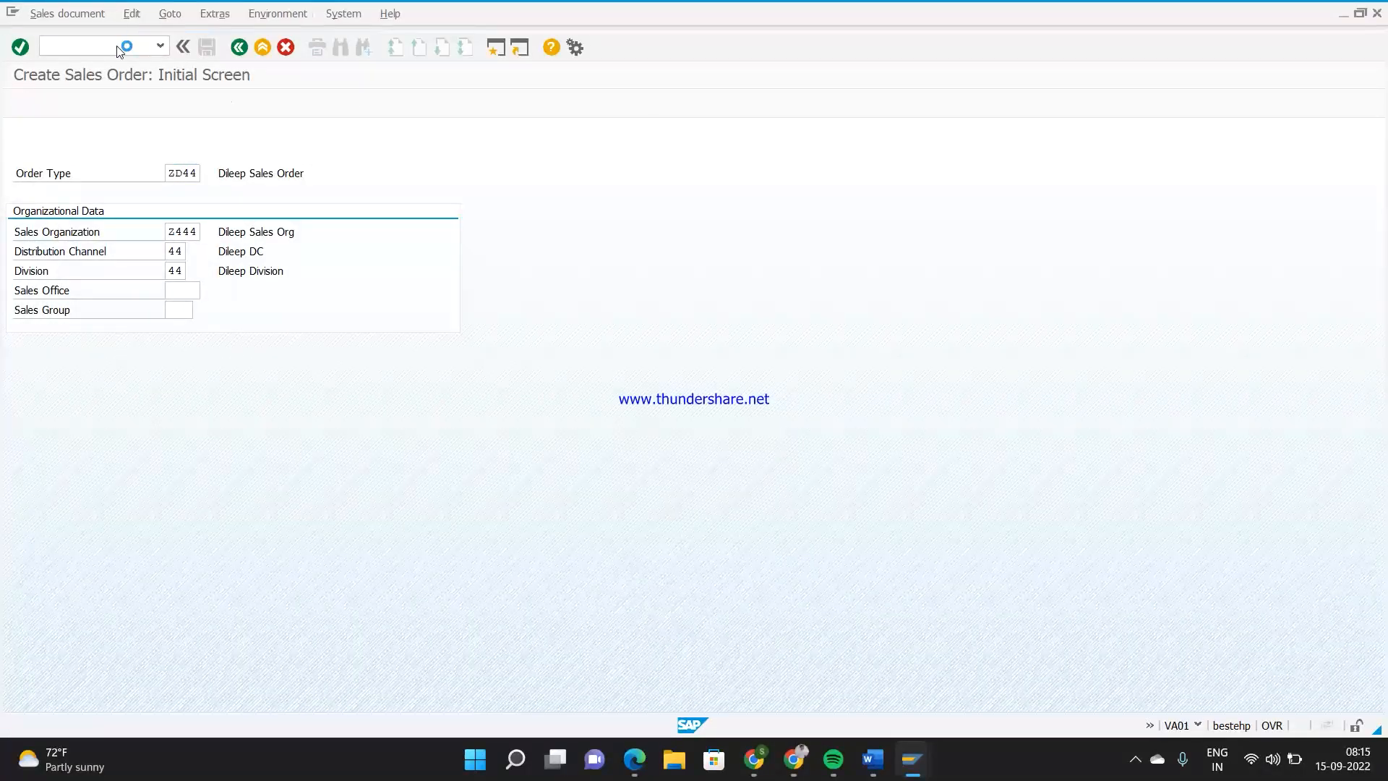
Fill in the sold-to party, ship-to party and PO number in the new sales order's header
{"action": "key", "text": "Down"}
{"action": "key", "text": "Down"}
{"action": "key", "text": "Return"}
{"action": "key", "text": "Tab"}
{"action": "key", "text": "Down"}
{"action": "key", "text": "Down"}
{"action": "key", "text": "Return"}
{"action": "key", "text": "Tab"}
{"action": "key", "text": "Down"}
{"action": "key", "text": "Down"}
{"action": "key", "text": "Return"}
Add material 55 with an order quantity of 1 as the first item of the new sales order
{"action": "mouse_move", "coordinate": [912, 759]}
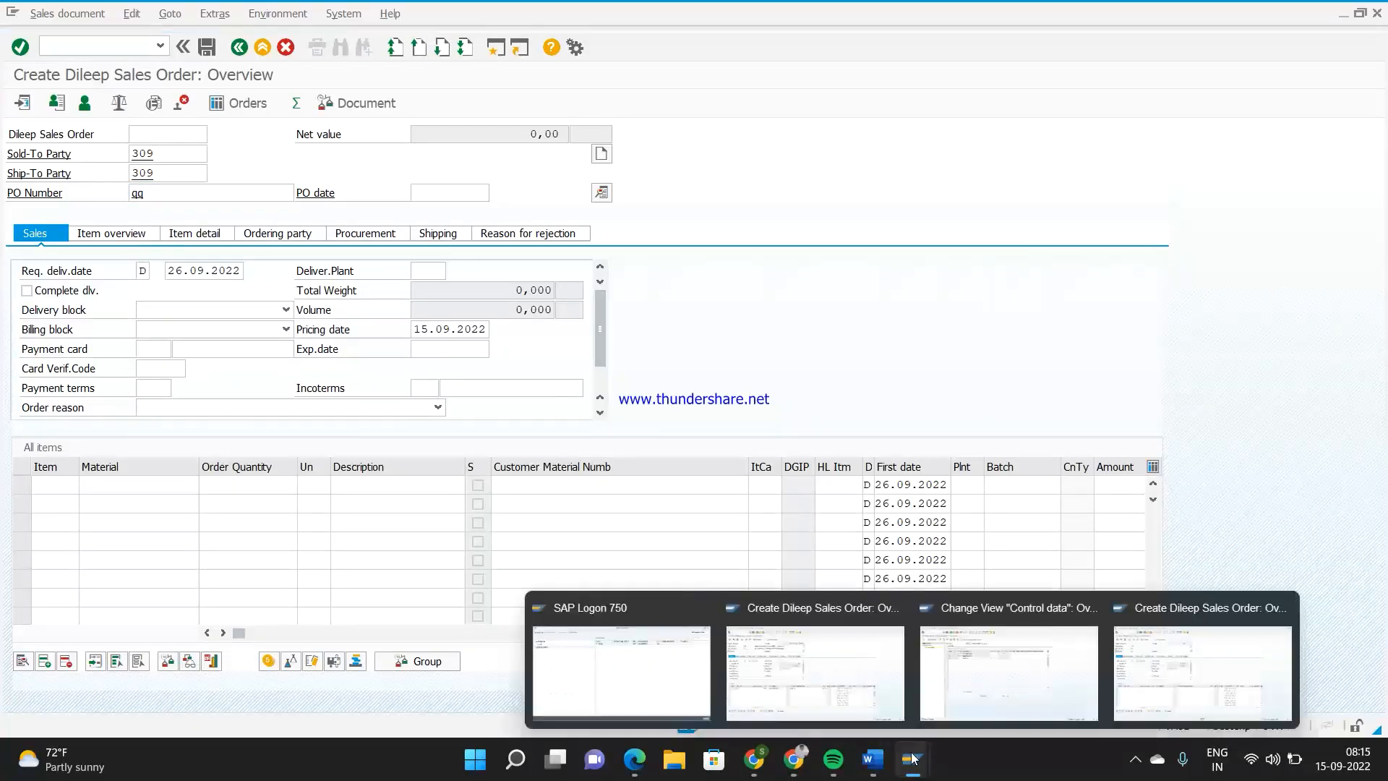
{"action": "left_click", "coordinate": [1013, 666]}
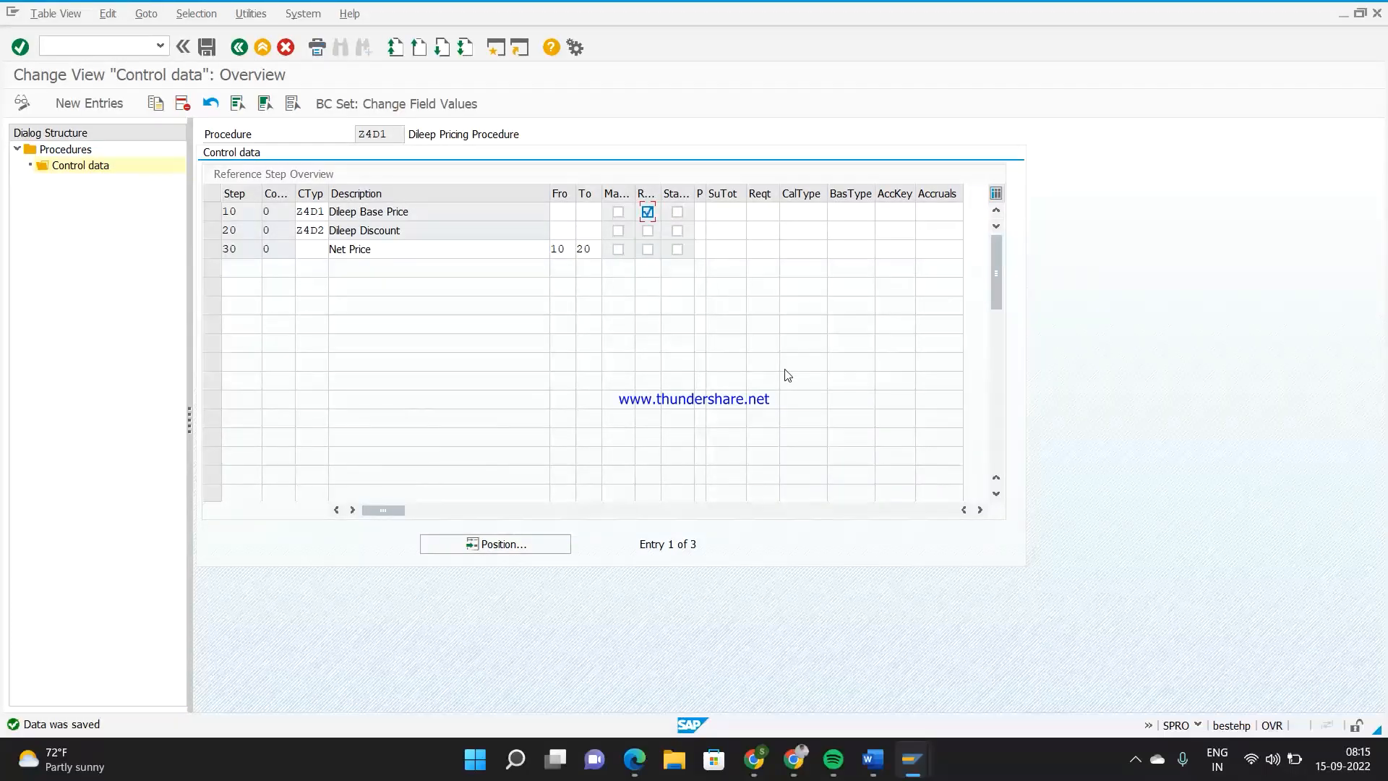
{"action": "key", "text": "alt+Tab"}
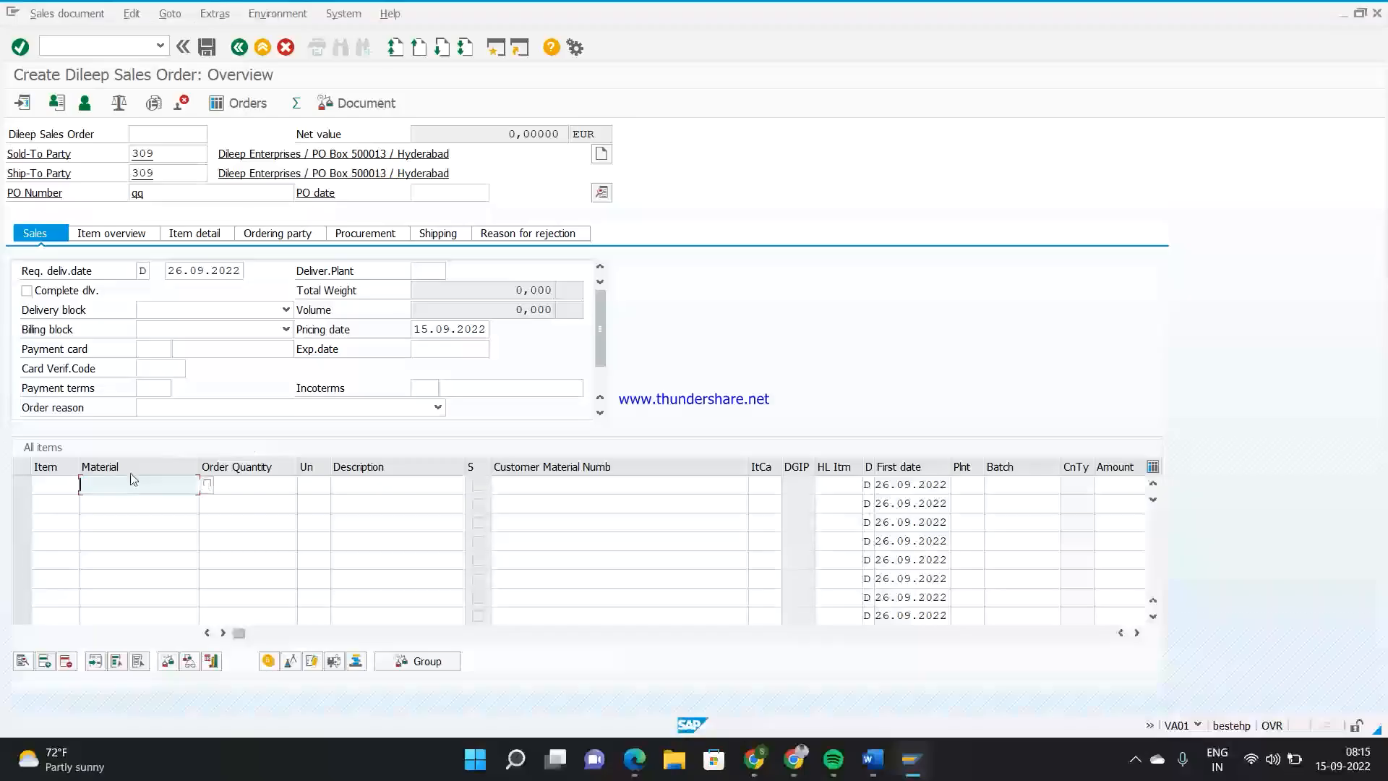
{"action": "type", "text": "55"}
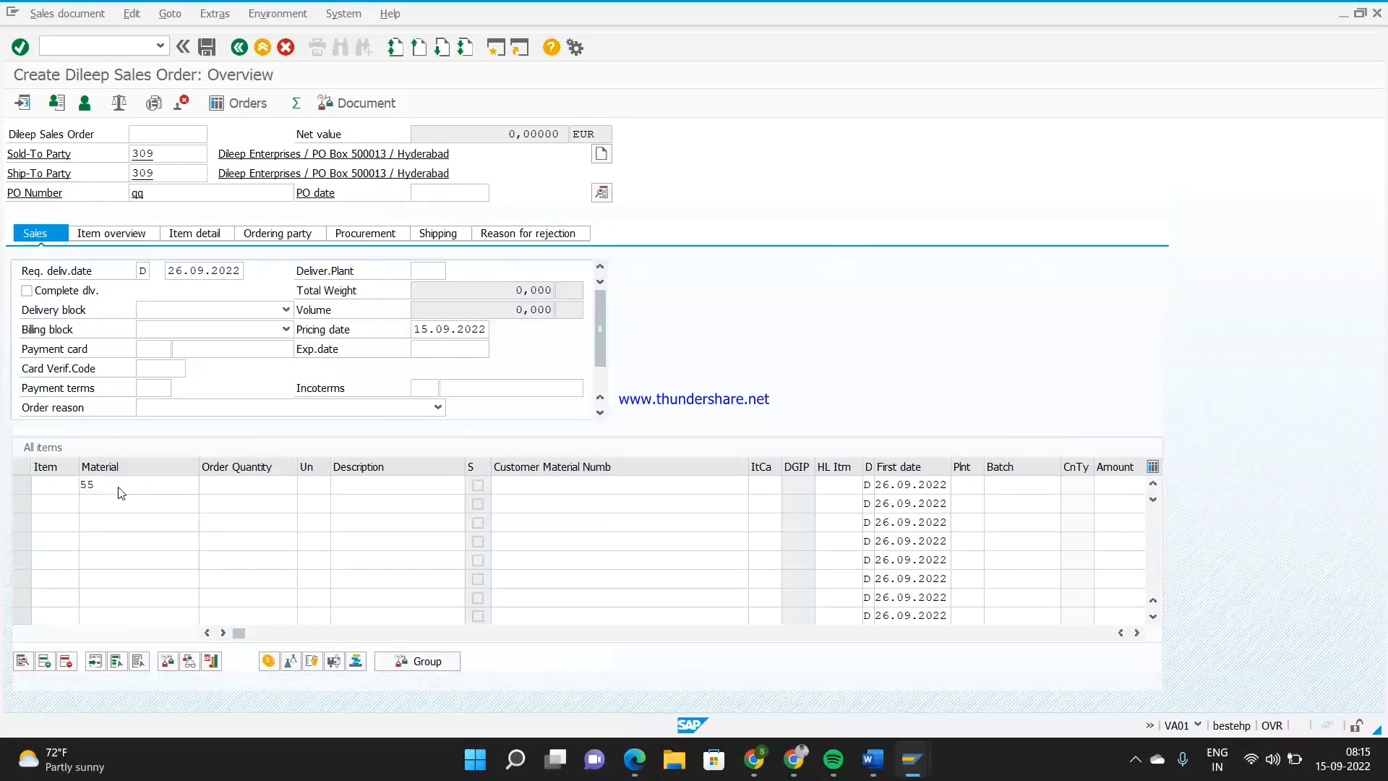
{"action": "left_click", "coordinate": [217, 486]}
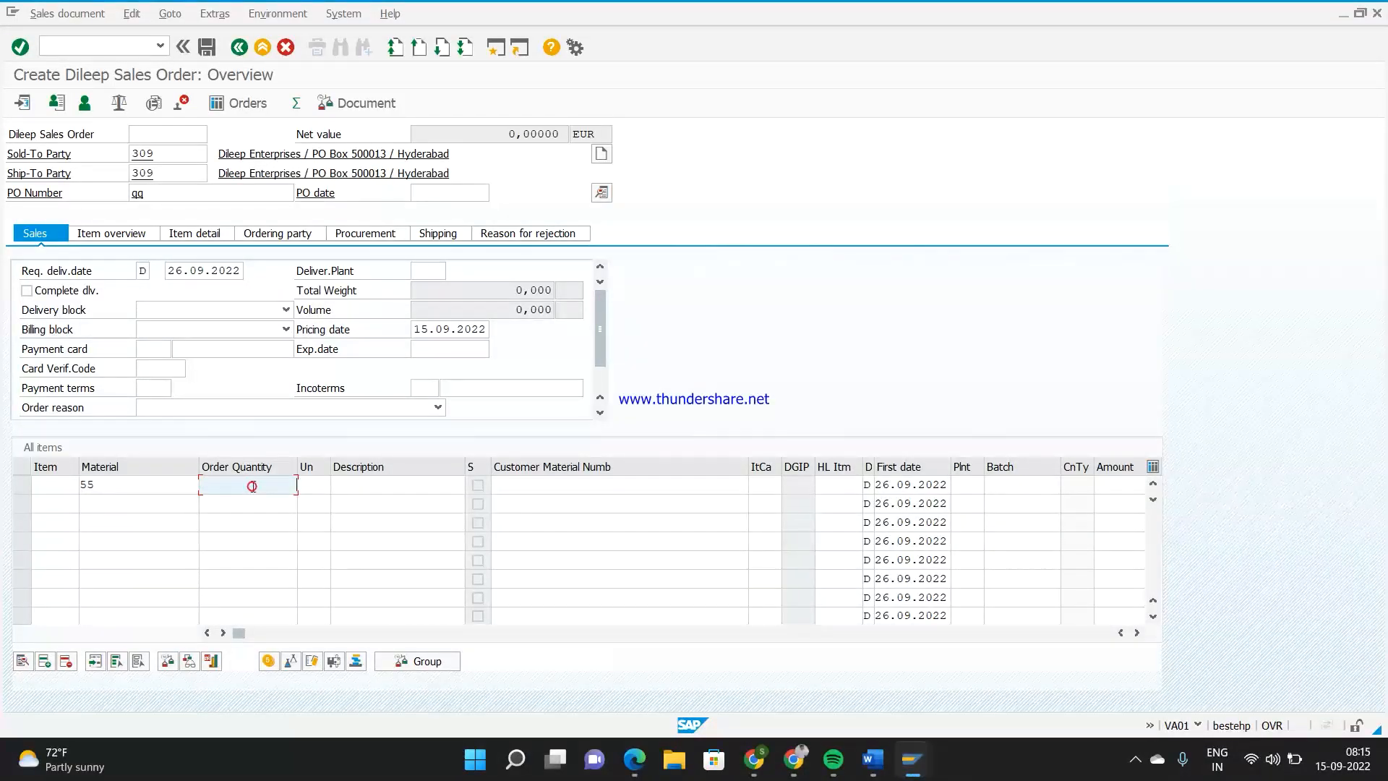
{"action": "type", "text": "1"}
{"action": "key", "text": "Return"}
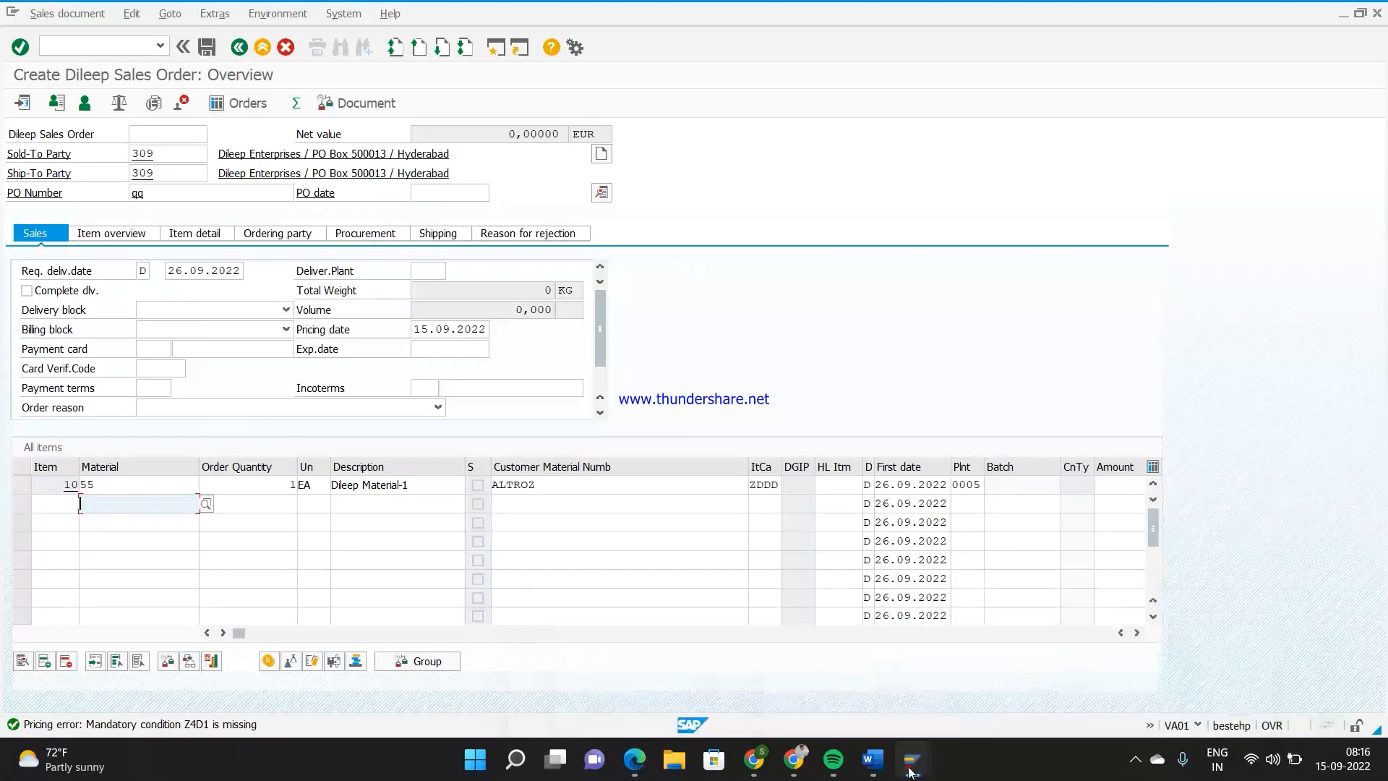
Replace the new sales order's session with transaction VK11 and open fast entry for condition type Z4D1 with the proposed key combination
{"action": "mouse_move", "coordinate": [912, 759]}
{"action": "left_click", "coordinate": [1192, 684]}
{"action": "left_click", "coordinate": [132, 45]}
{"action": "type", "text": "/nvk11"}
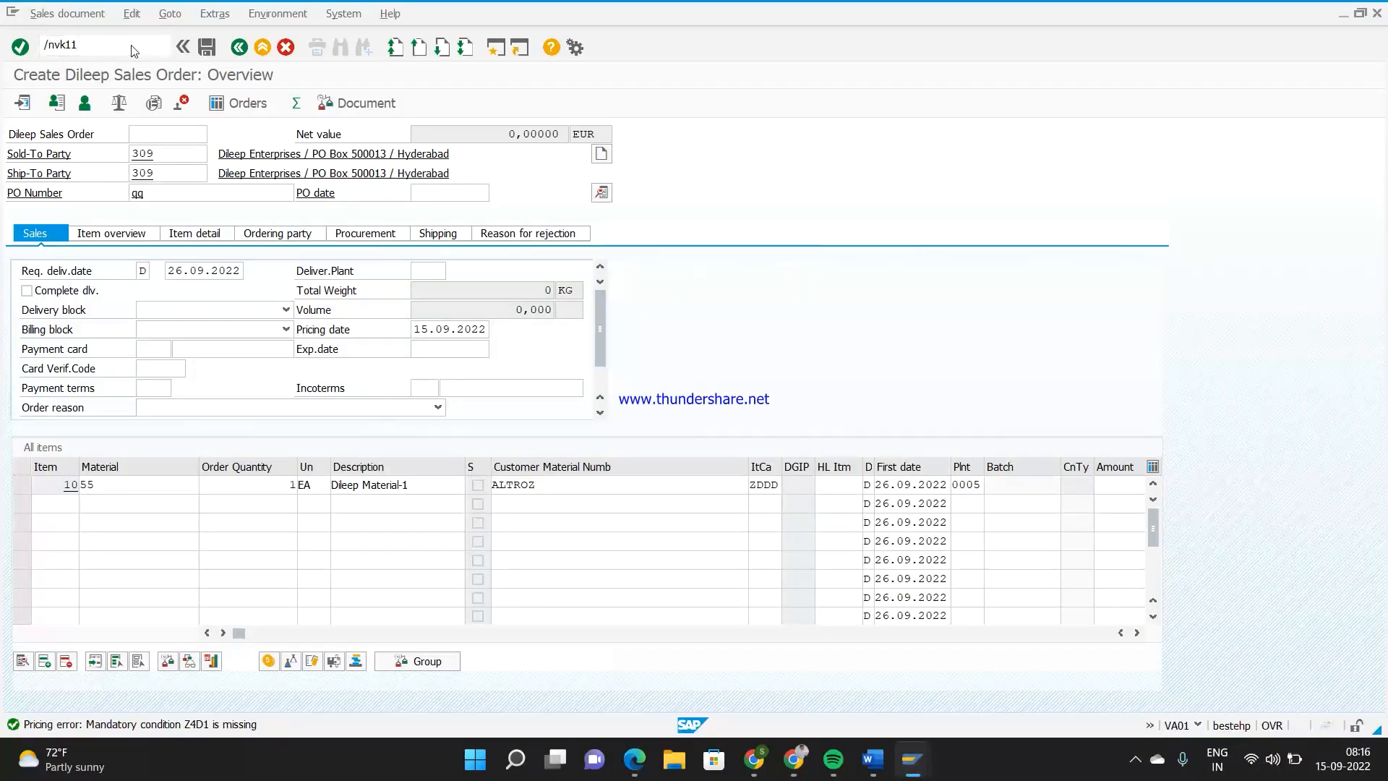
{"action": "key", "text": "Return"}
{"action": "key", "text": "Return"}
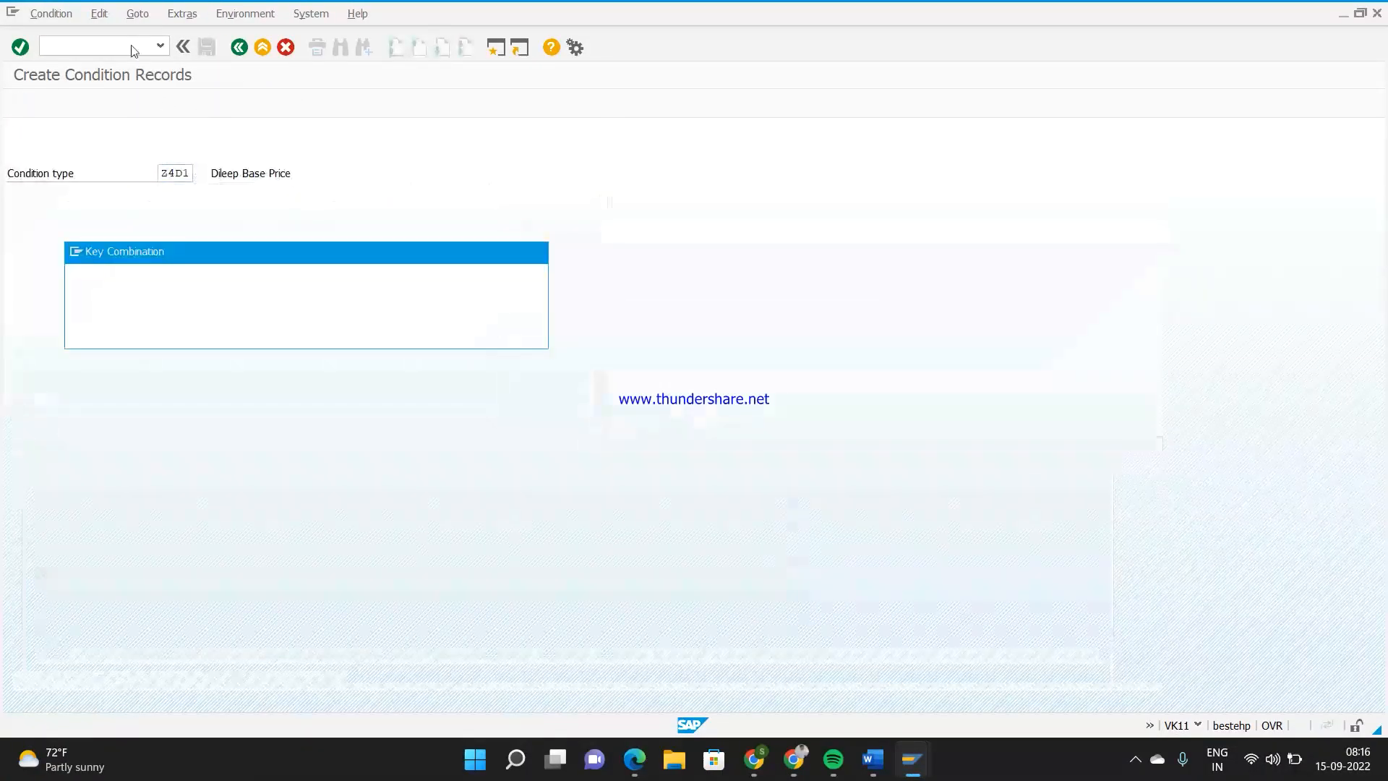
{"action": "key", "text": "Return"}
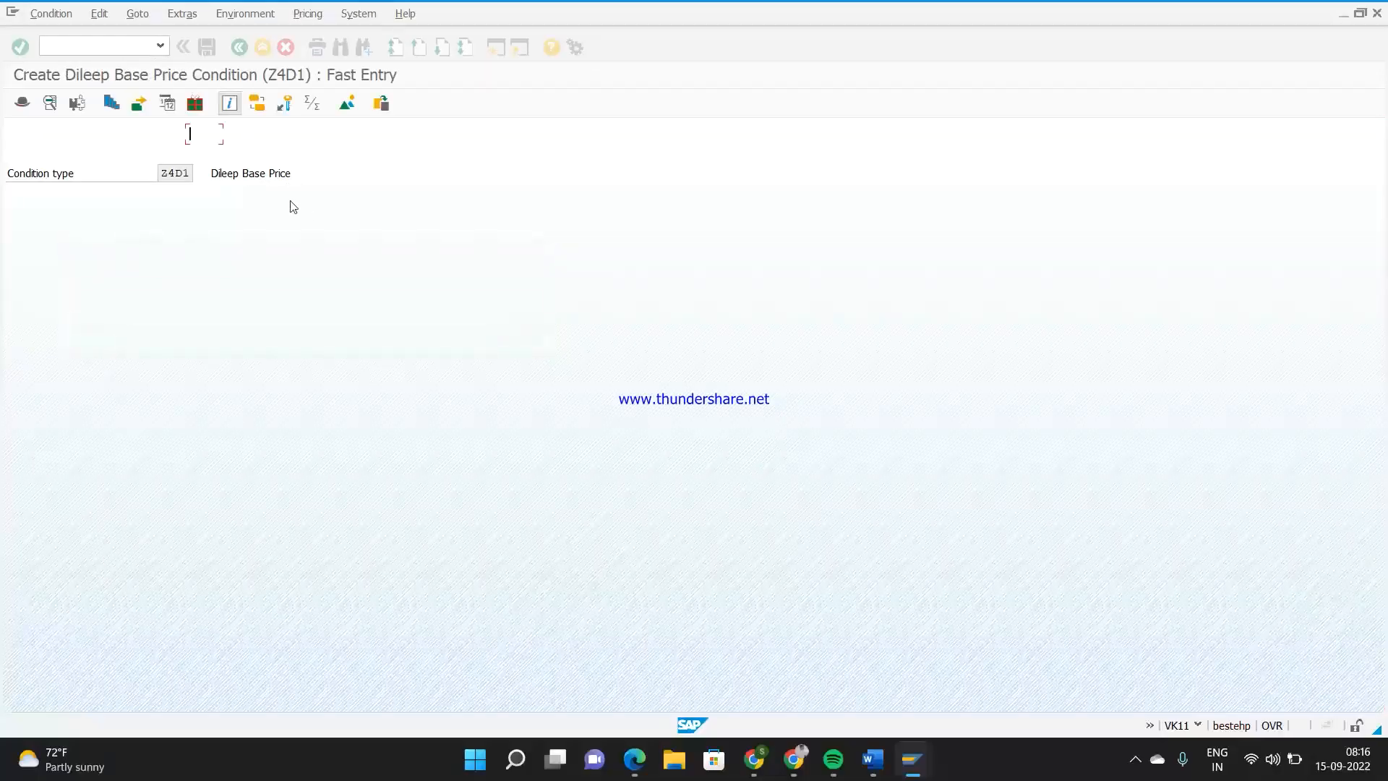
Create and save a base price record of 400 EUR for material 55, and close that session
{"action": "left_click", "coordinate": [77, 235]}
{"action": "key", "text": "F4"}
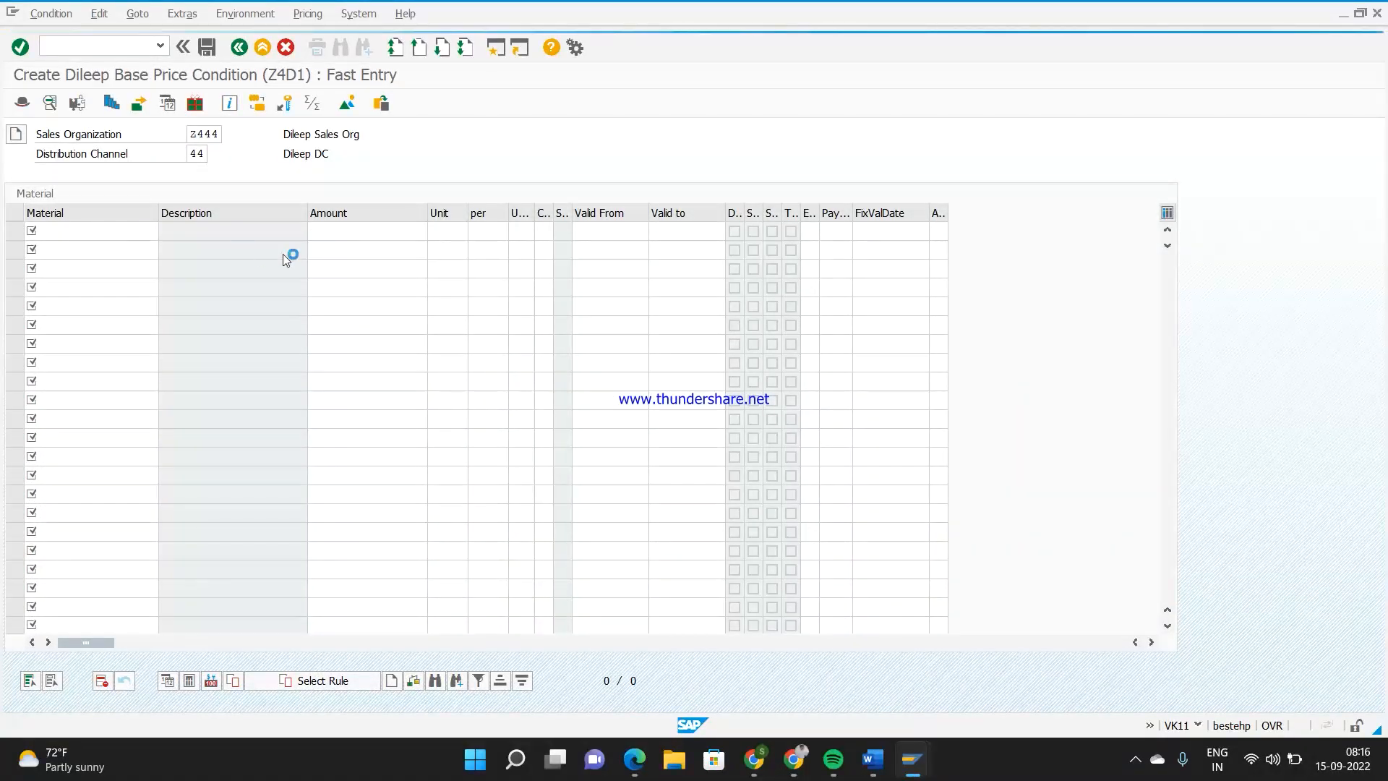
{"action": "left_click", "coordinate": [349, 236]}
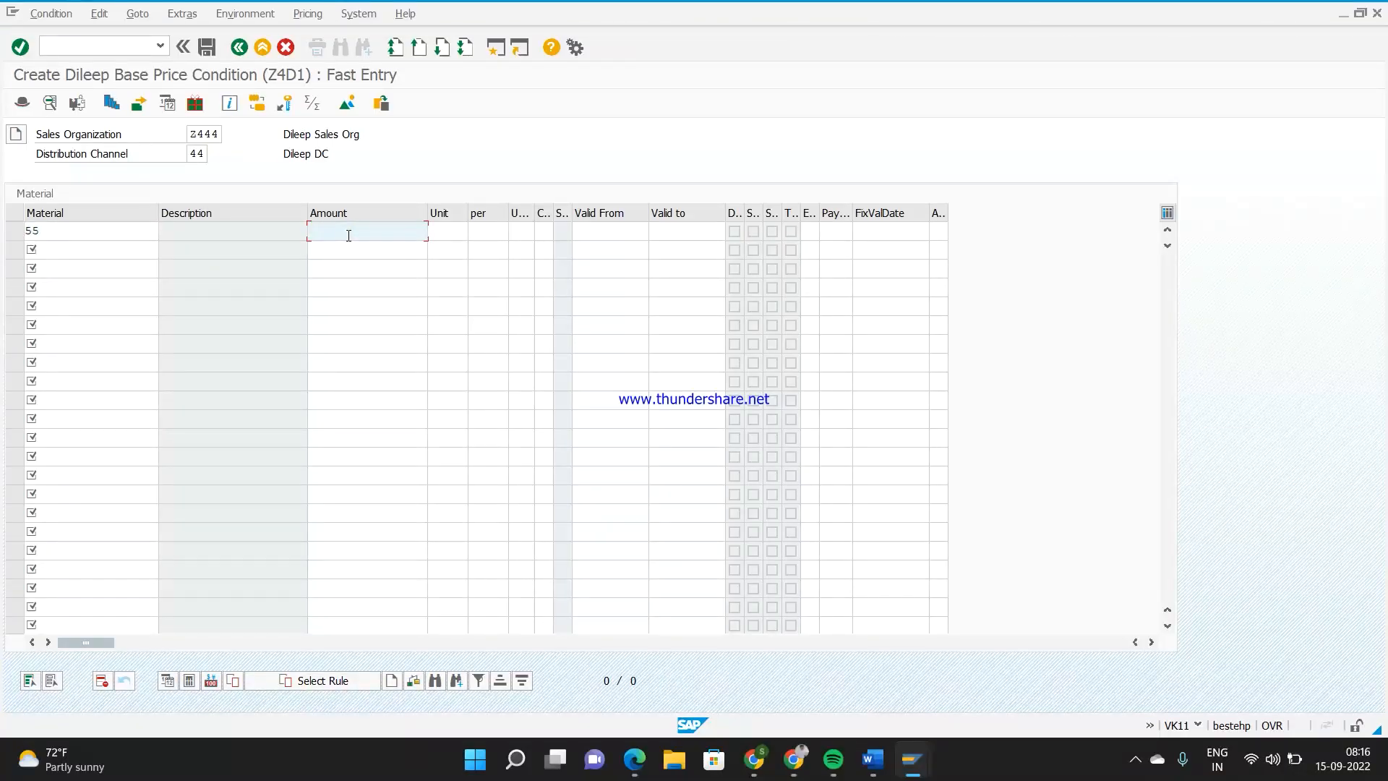
{"action": "type", "text": "400"}
{"action": "key", "text": "Return"}
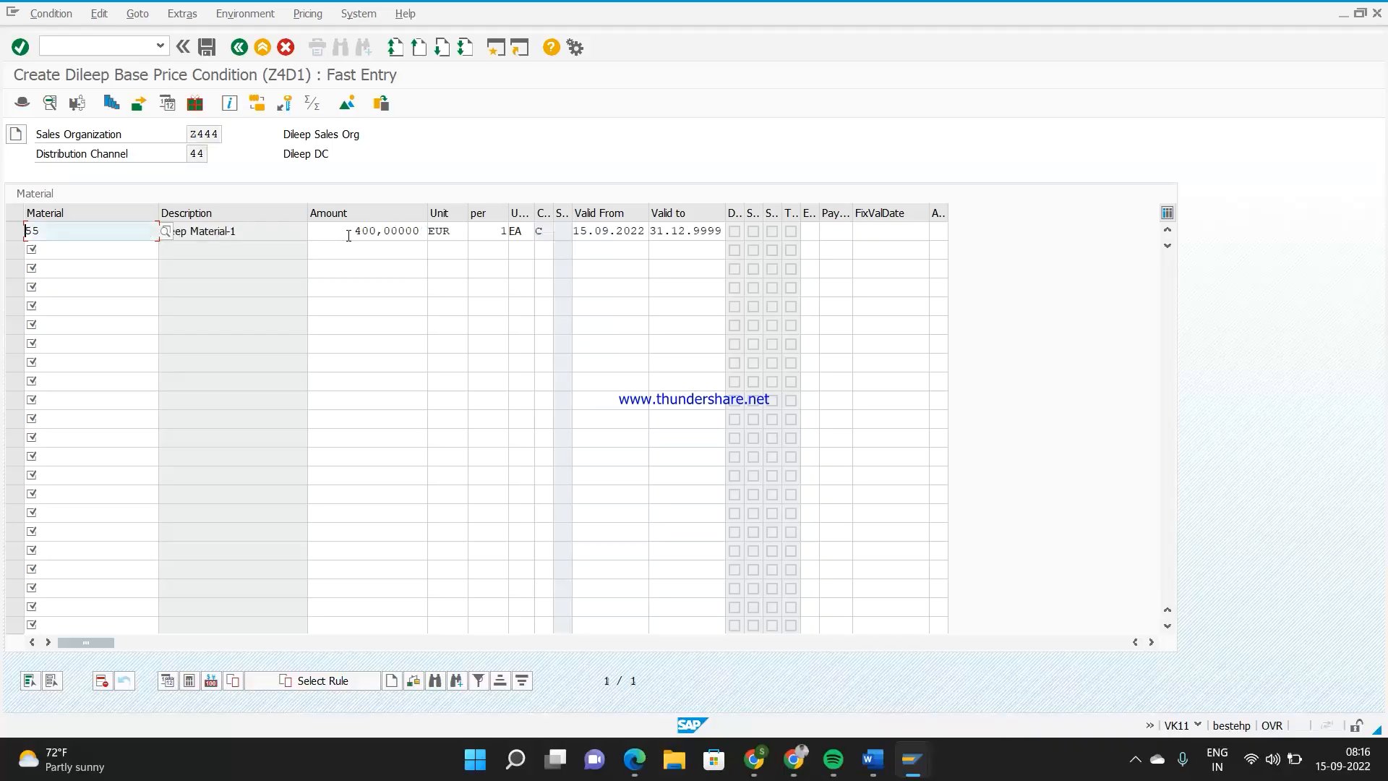
{"action": "left_click", "coordinate": [207, 49]}
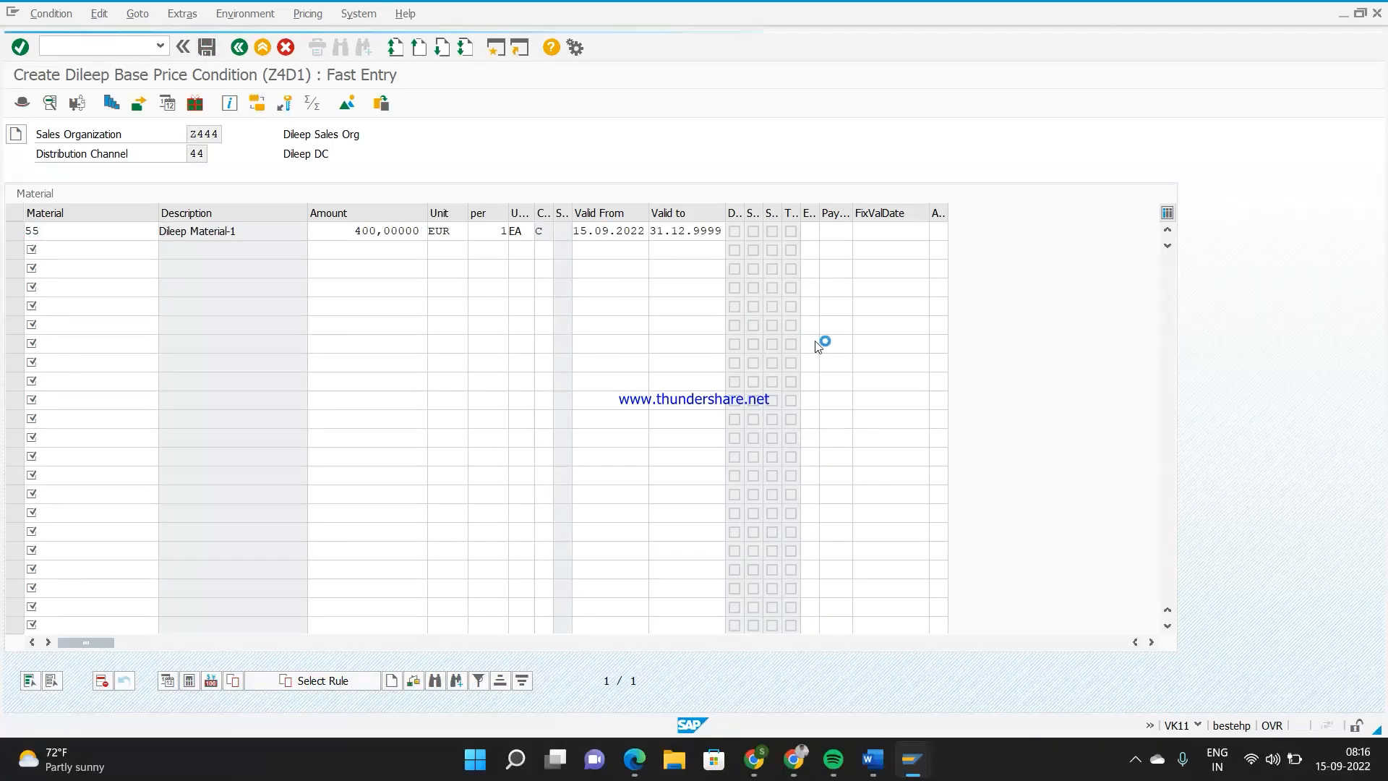
{"action": "left_click", "coordinate": [1377, 13]}
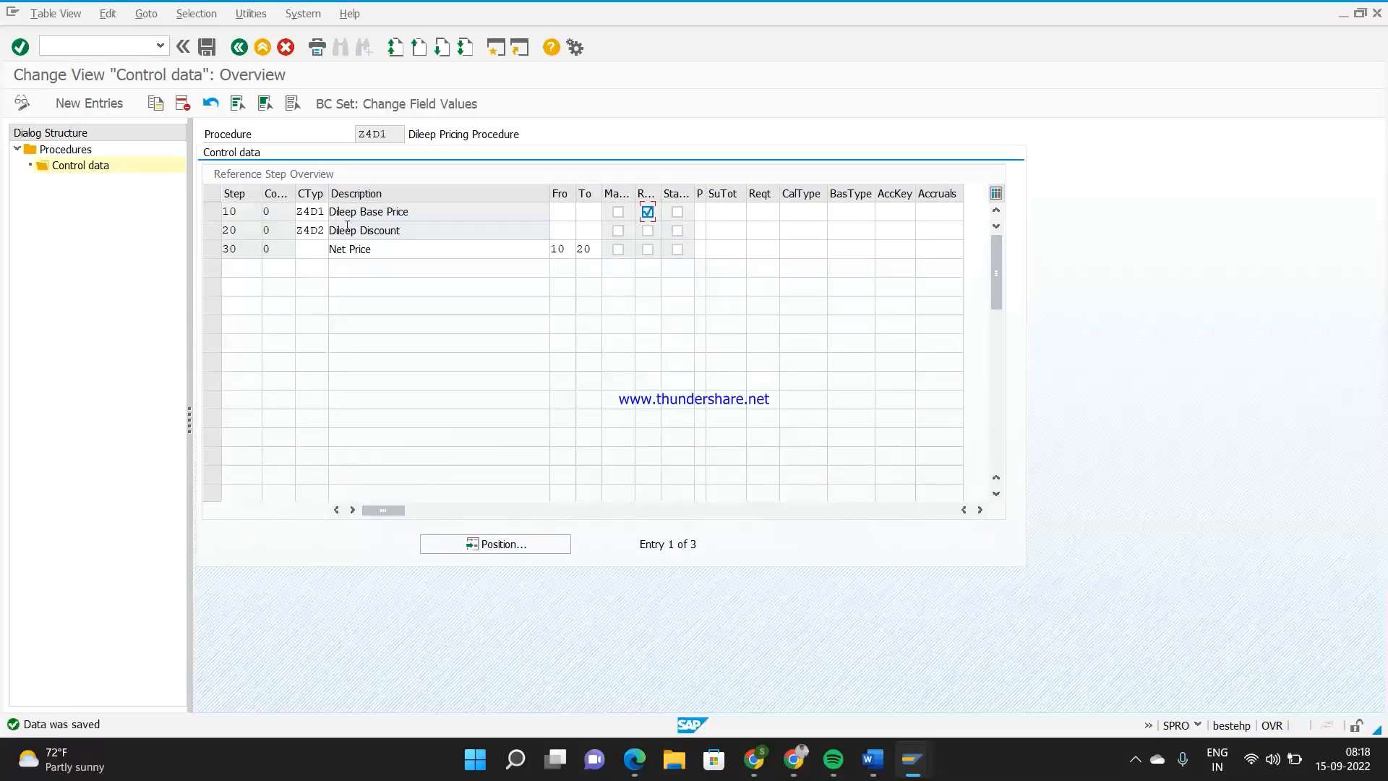
Display the source code of calculation type routine 9, Expected price, from the base price step and close the routine list
{"action": "key", "text": "alt+Tab"}
{"action": "left_click", "coordinate": [752, 208]}
{"action": "left_click", "coordinate": [815, 210]}
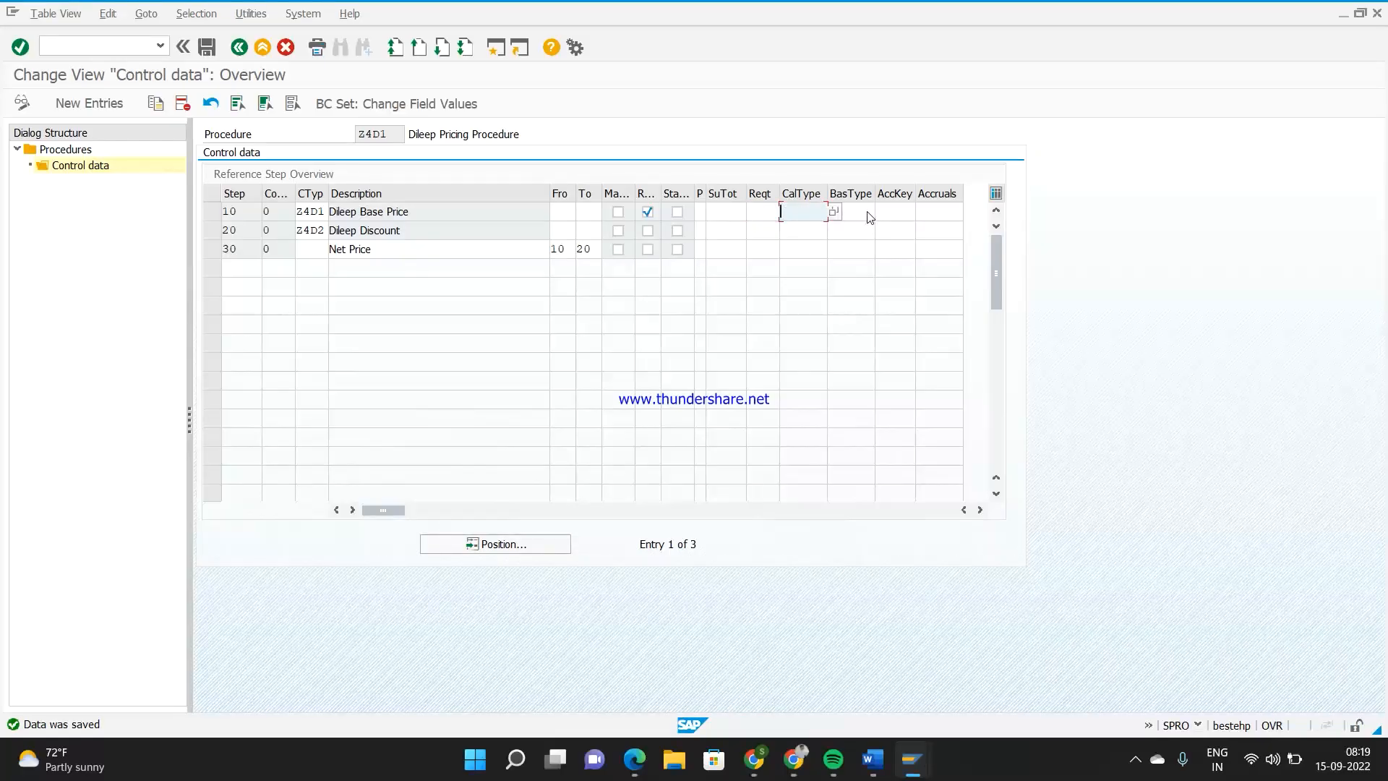
{"action": "left_click", "coordinate": [862, 209]}
{"action": "left_click", "coordinate": [804, 214]}
{"action": "left_click", "coordinate": [832, 211]}
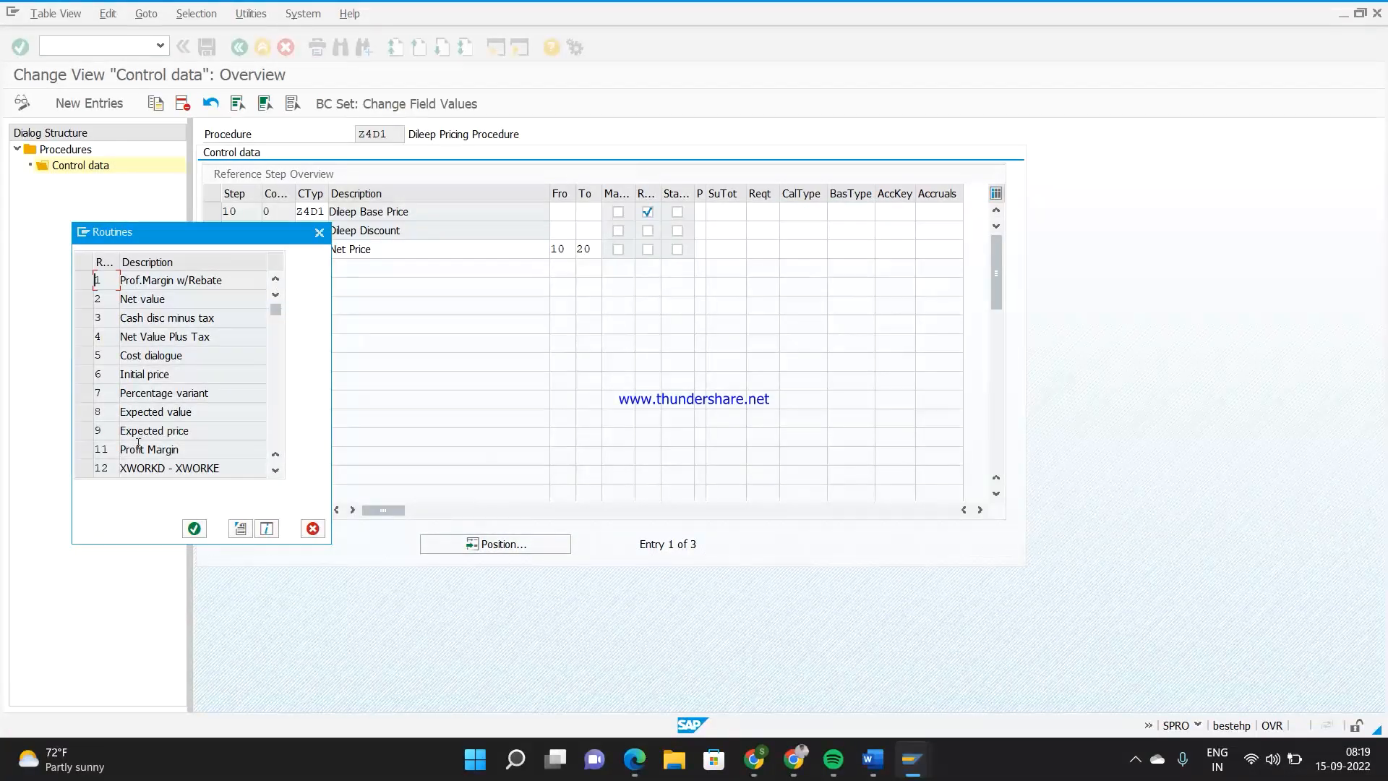
{"action": "left_click", "coordinate": [138, 434]}
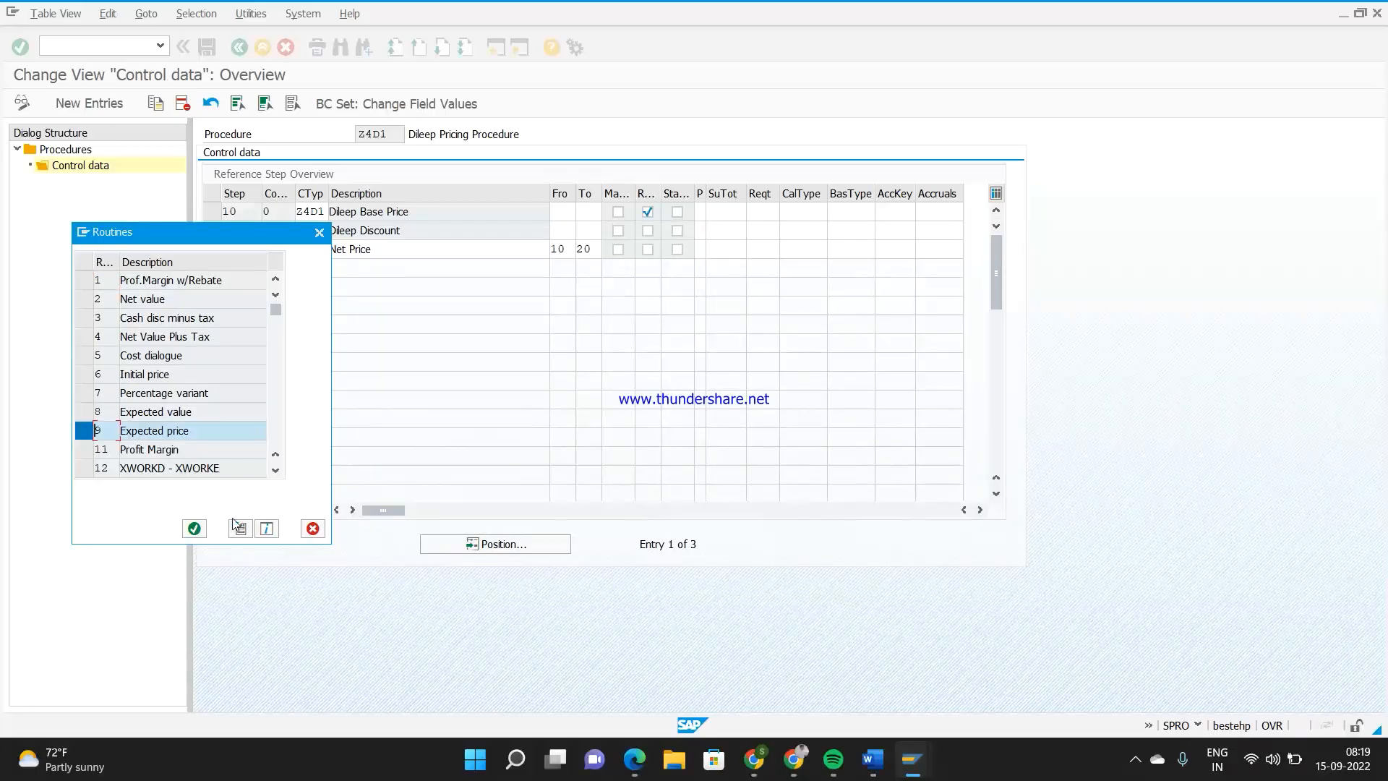
{"action": "left_click", "coordinate": [239, 528]}
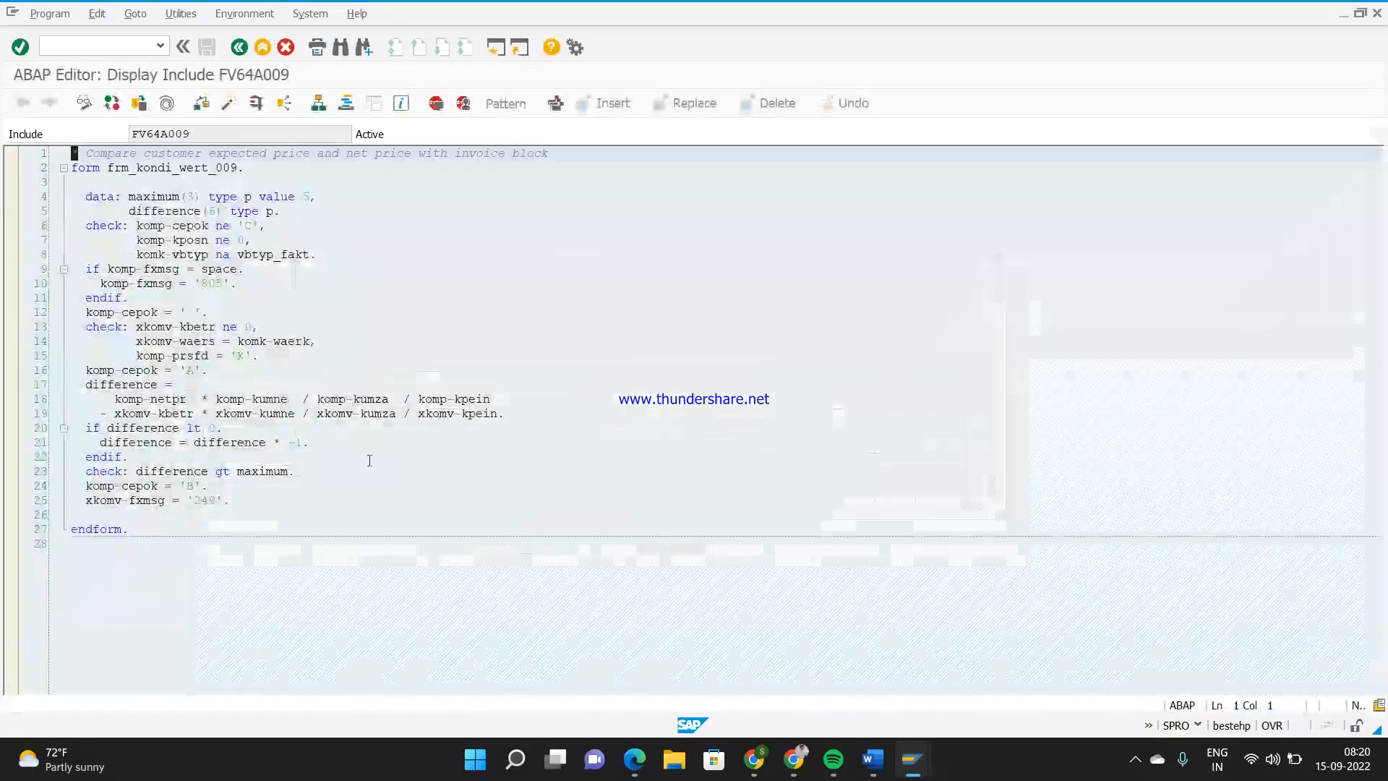
{"action": "left_click", "coordinate": [240, 47]}
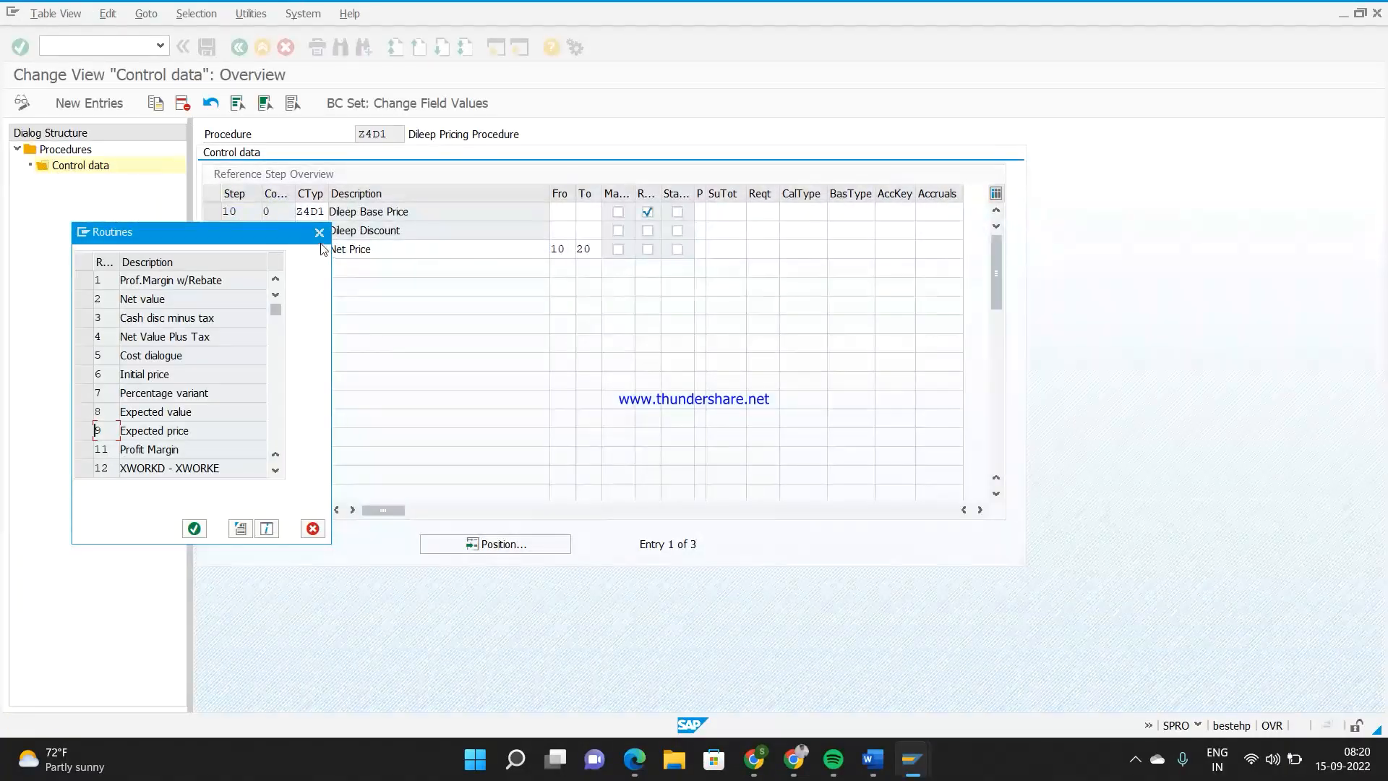
{"action": "left_click", "coordinate": [318, 232]}
Examine the requirement, calculation type, base type and accruals fields across the steps of pricing procedure Z4D1
{"action": "left_click", "coordinate": [787, 212]}
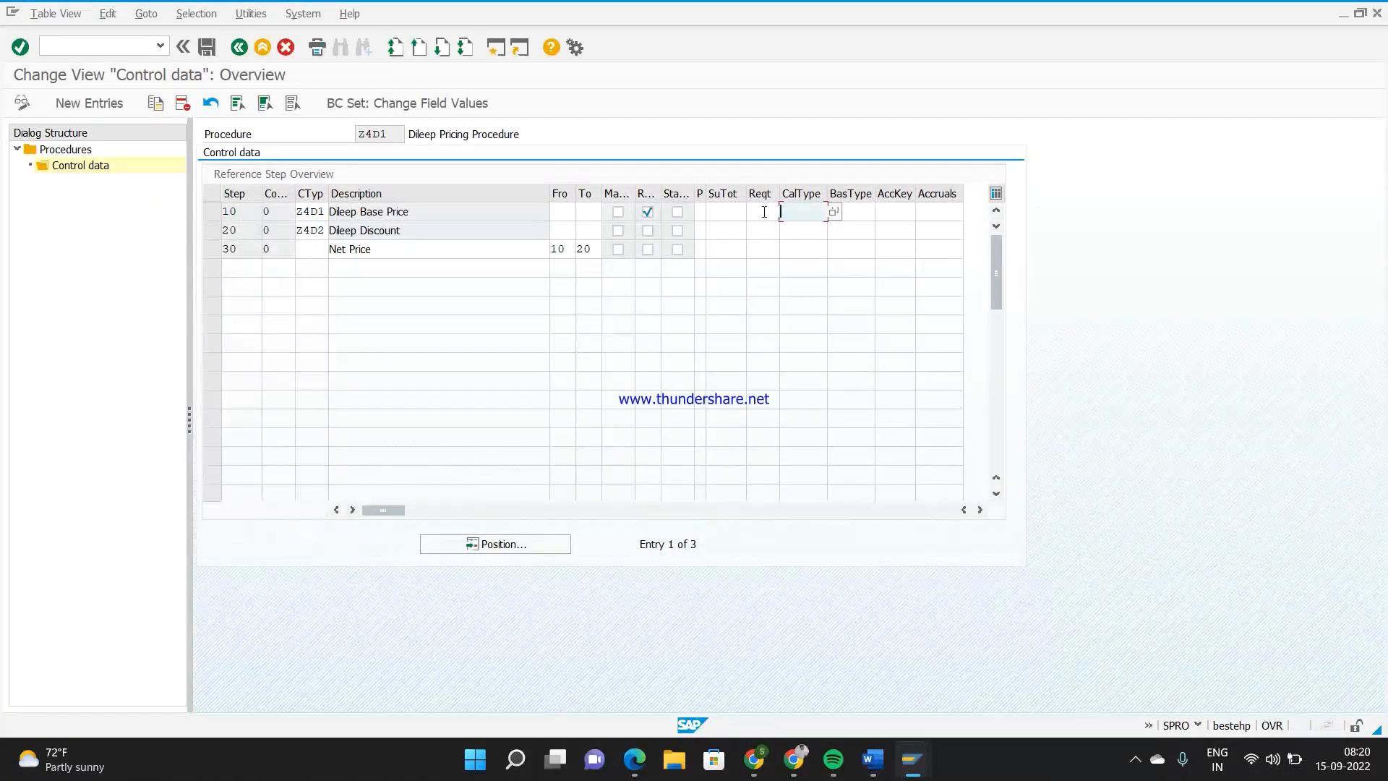
{"action": "left_click", "coordinate": [857, 211]}
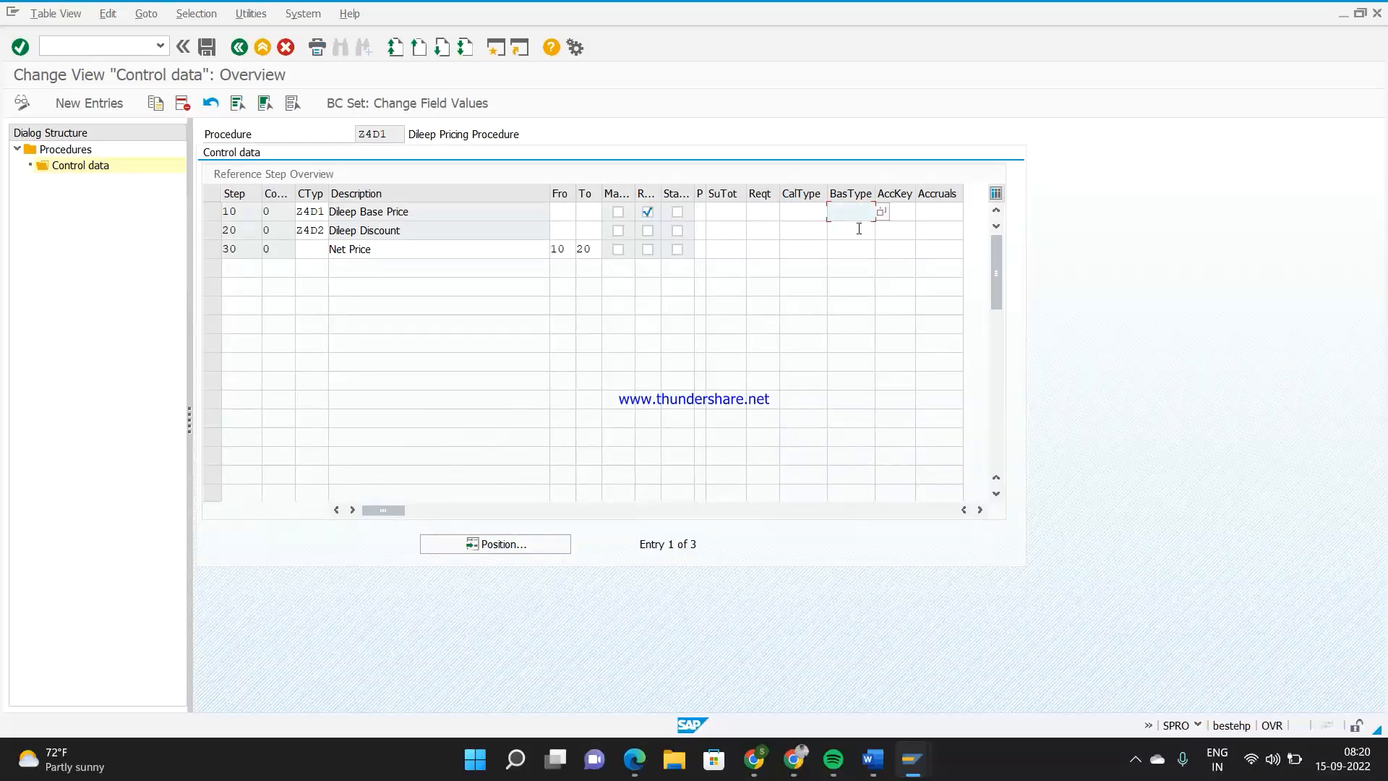
{"action": "left_click", "coordinate": [765, 231]}
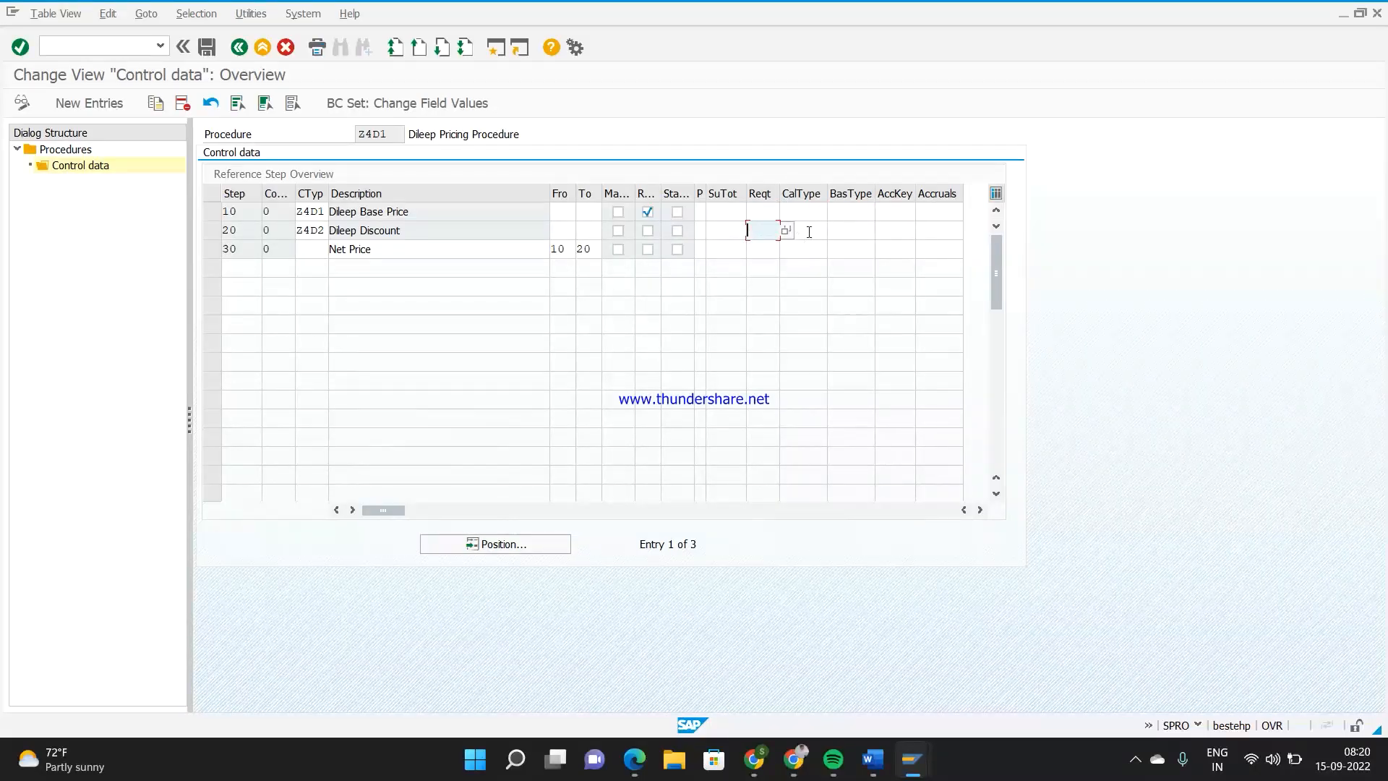
{"action": "left_click", "coordinate": [832, 230]}
{"action": "left_click", "coordinate": [828, 249]}
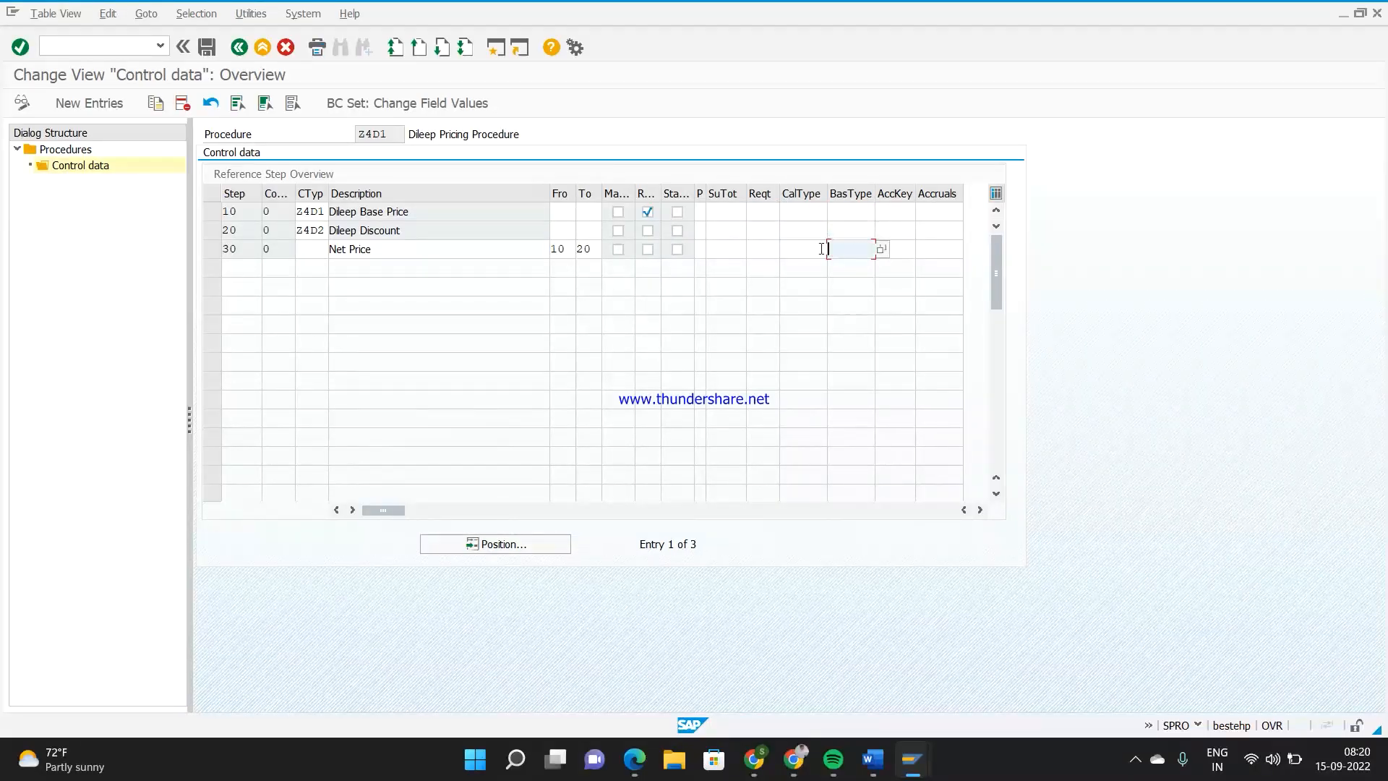
{"action": "left_click", "coordinate": [795, 250]}
{"action": "left_click", "coordinate": [765, 251]}
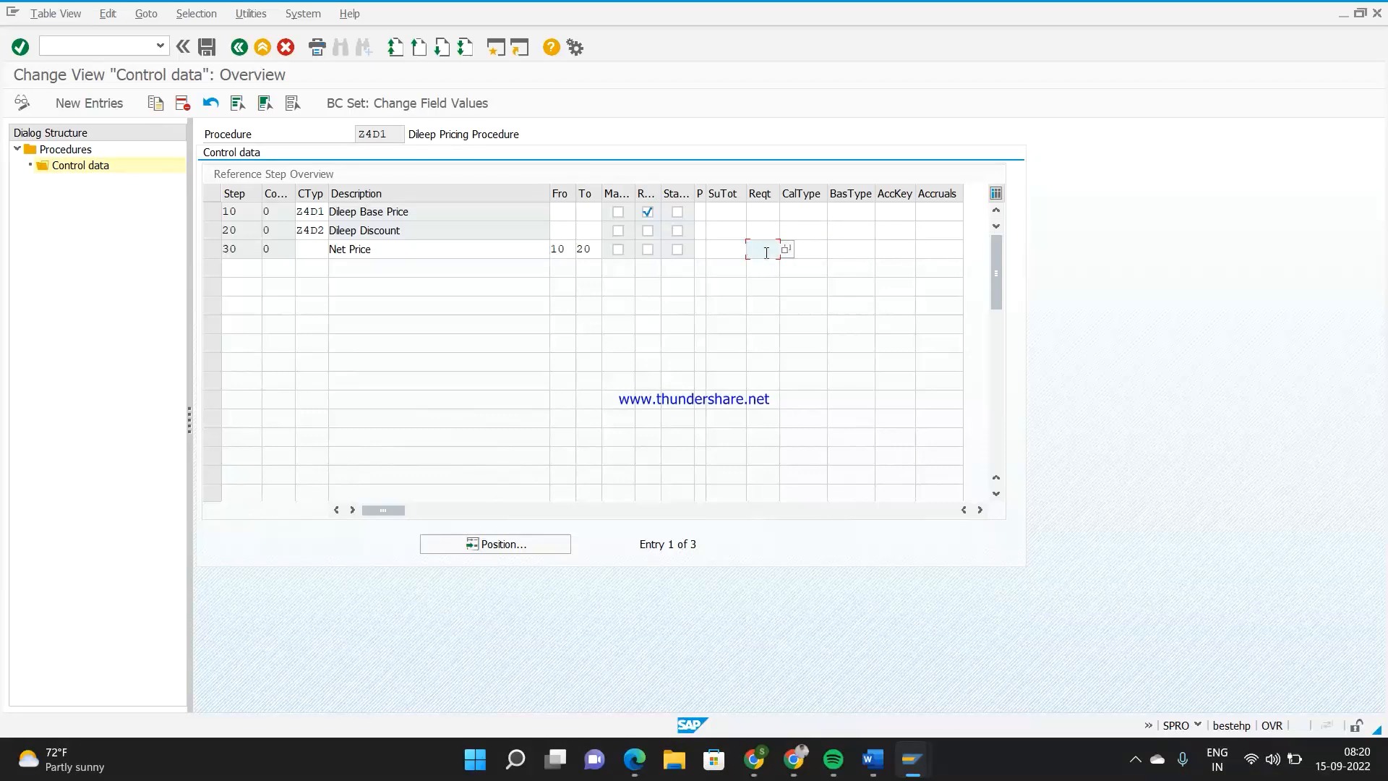
{"action": "left_click", "coordinate": [934, 210]}
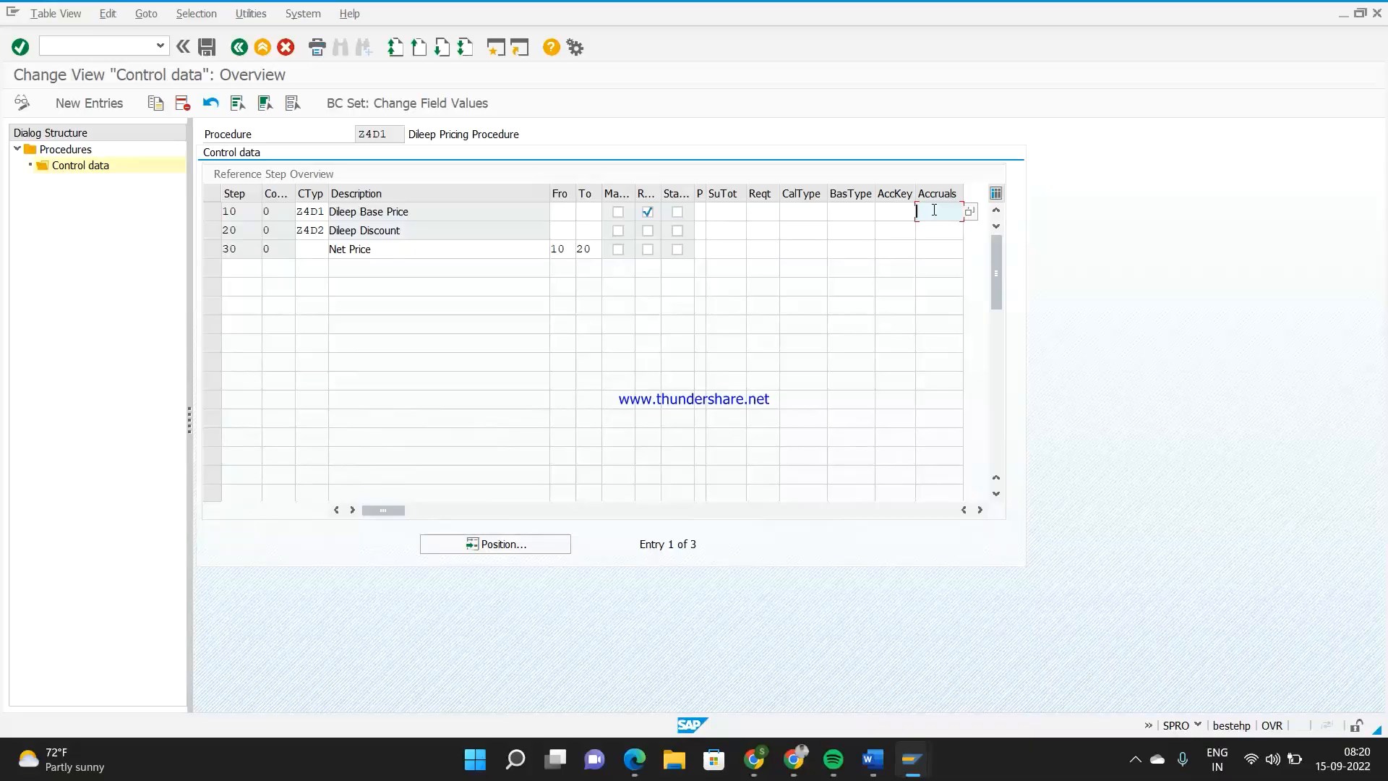
{"action": "scroll", "coordinate": [914, 225], "scroll_direction": "down", "scroll_amount": 1}
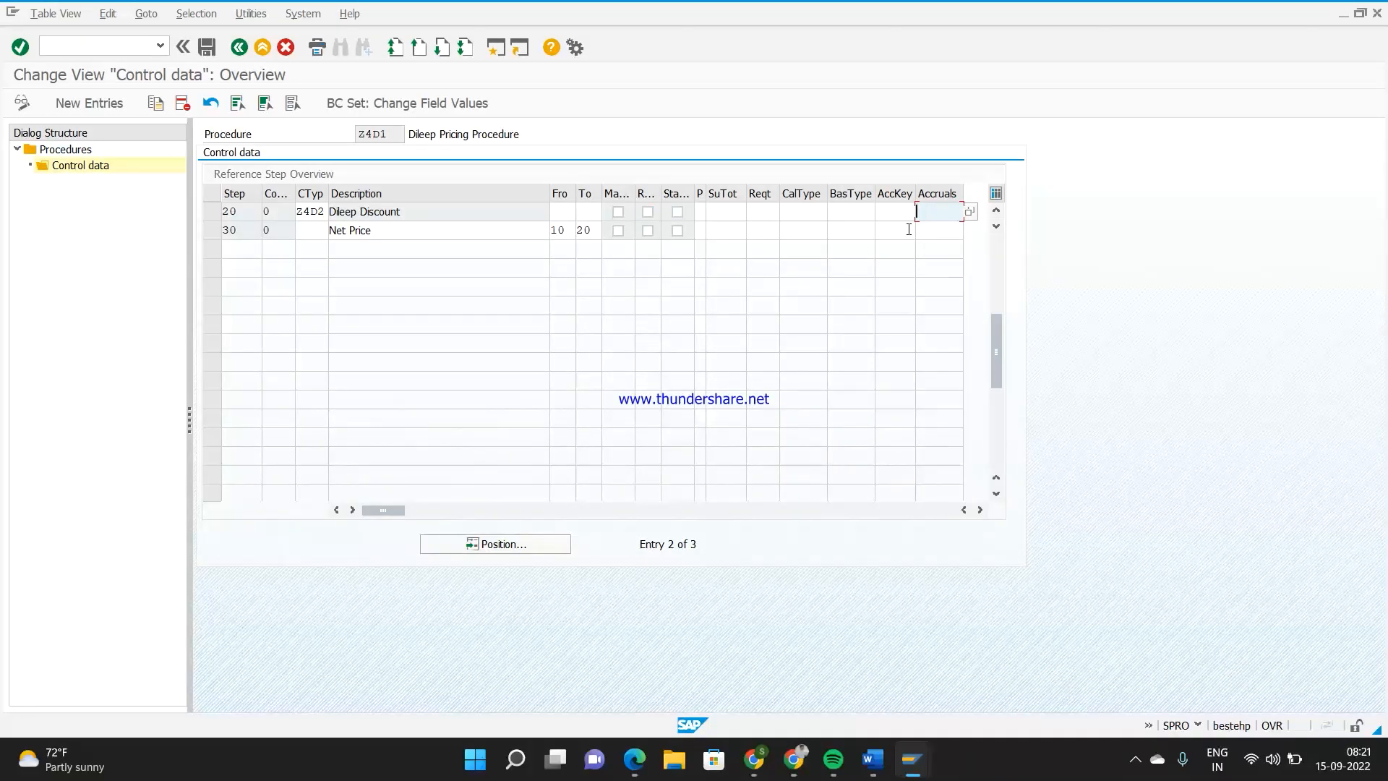
{"action": "left_click", "coordinate": [994, 258]}
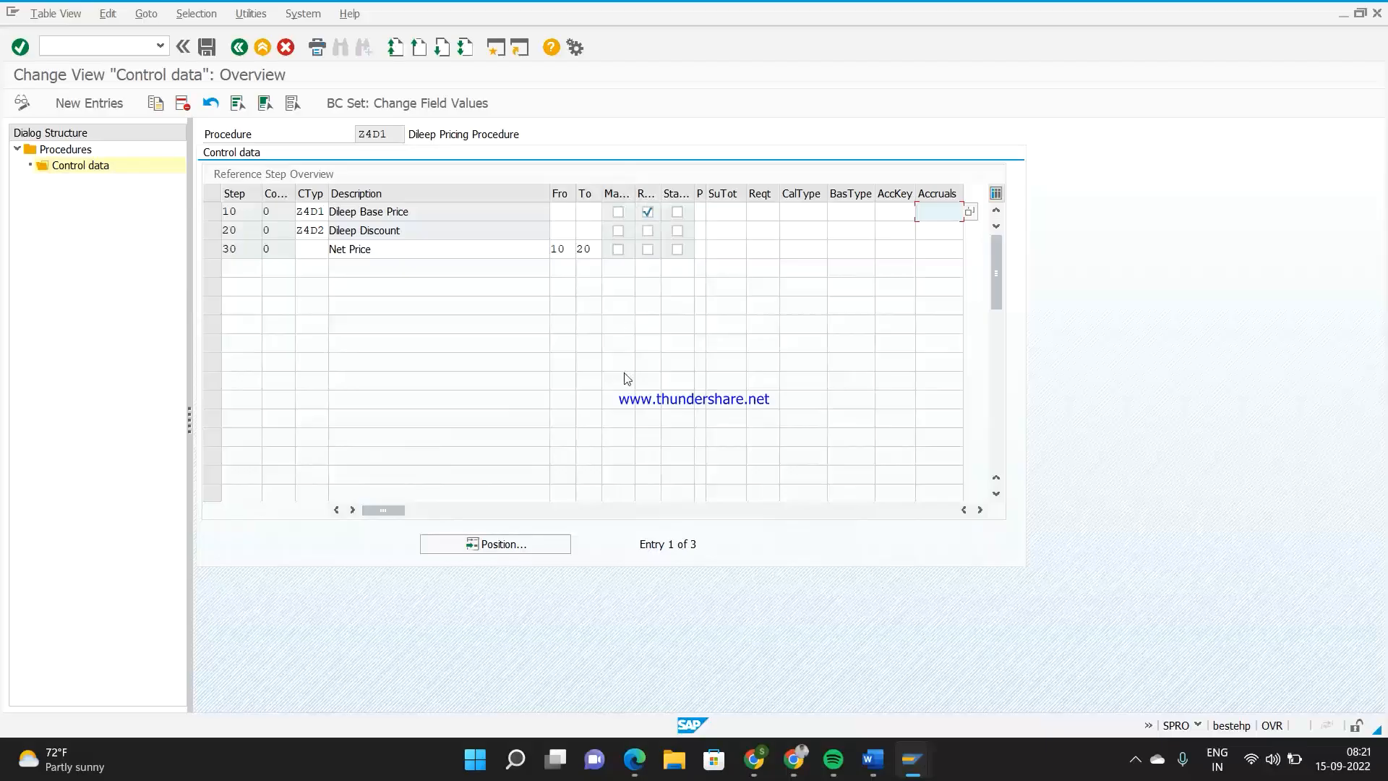
Examine the base price, discount and net price conditions of item 10 in the open sales order
{"action": "mouse_move", "coordinate": [913, 759]}
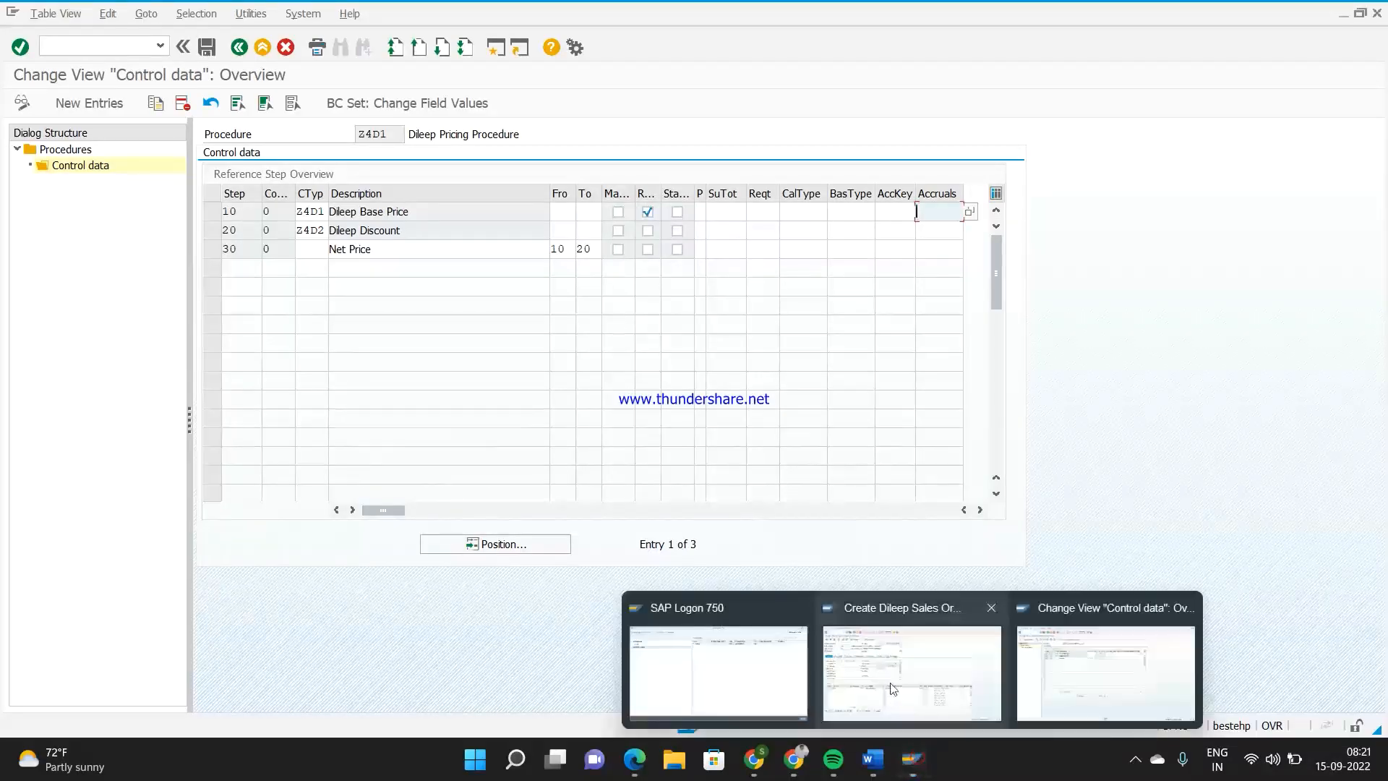
{"action": "left_click", "coordinate": [892, 689]}
{"action": "double_click", "coordinate": [161, 485]}
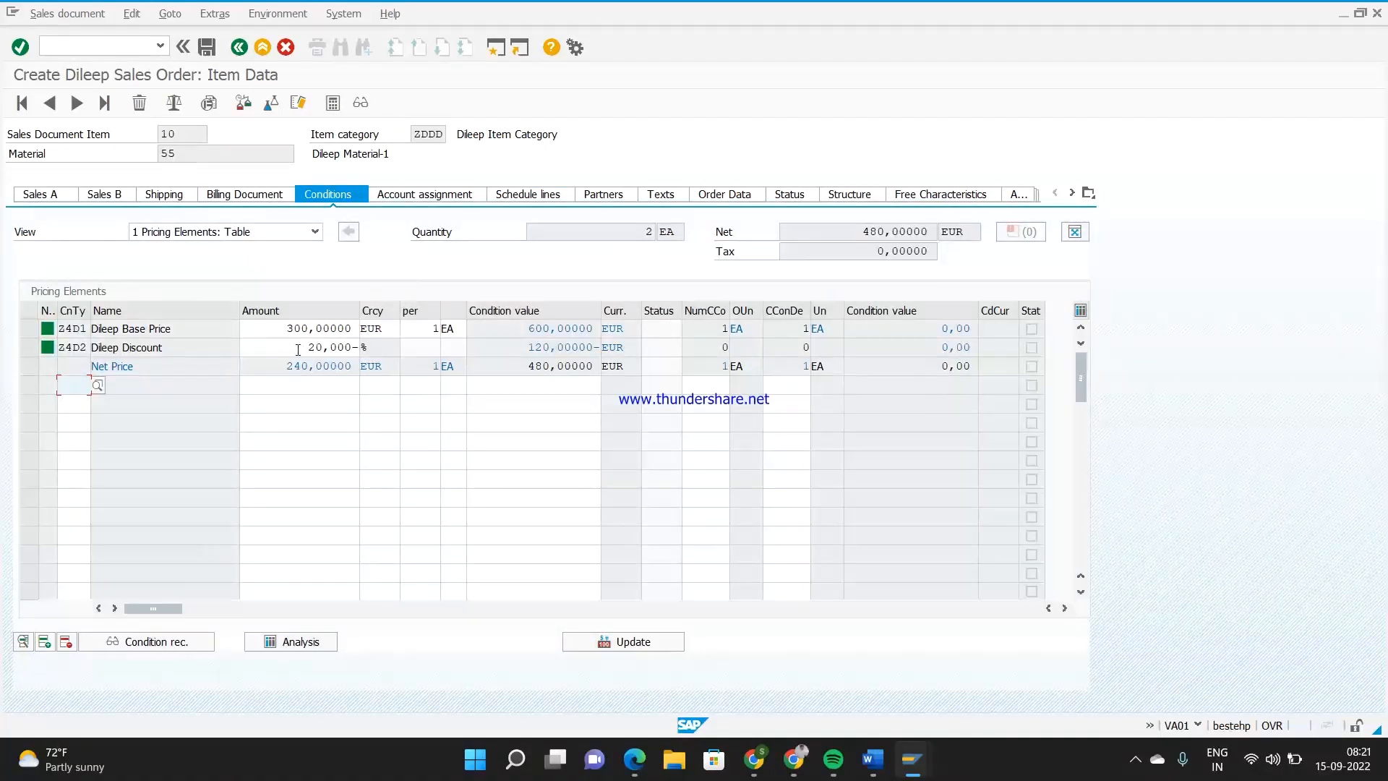
{"action": "left_click_drag", "start_coordinate": [298, 350], "coordinate": [355, 347]}
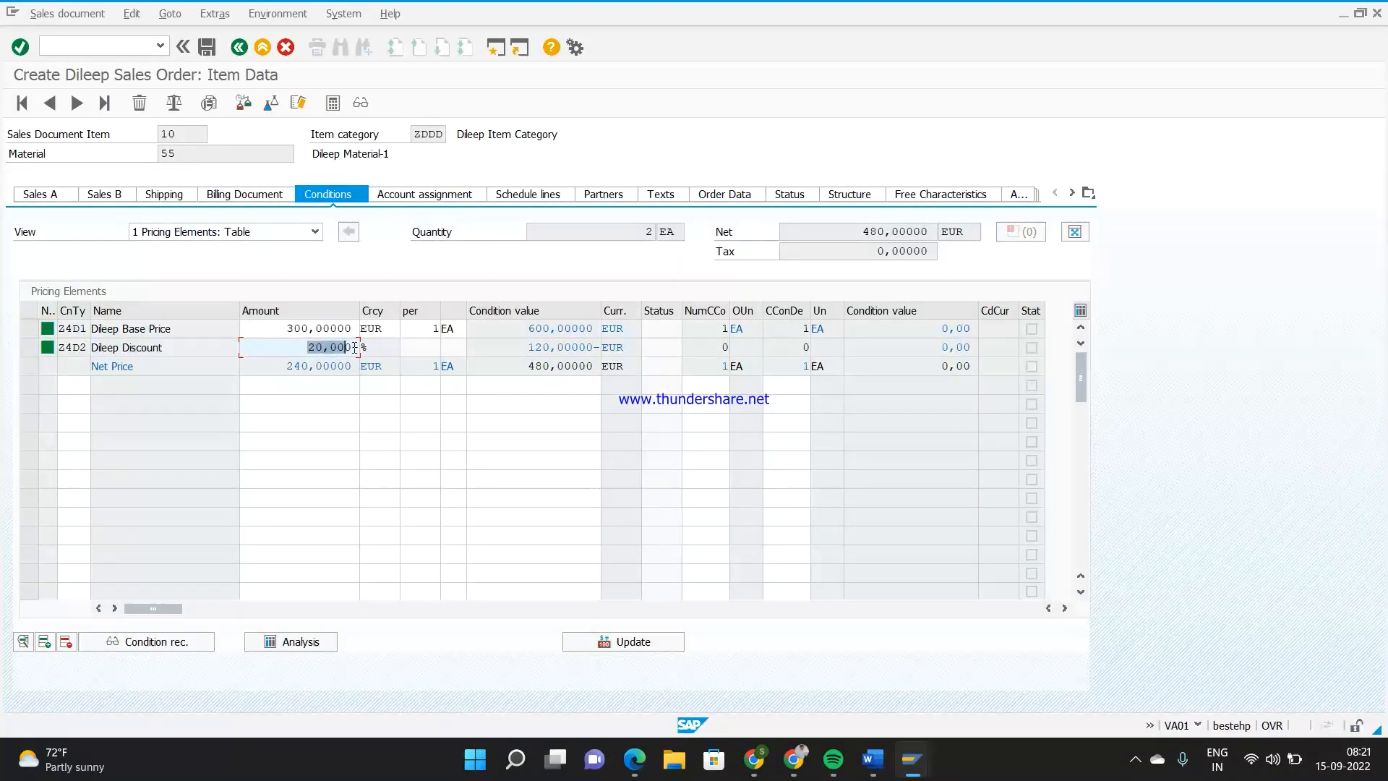
{"action": "left_click", "coordinate": [507, 465]}
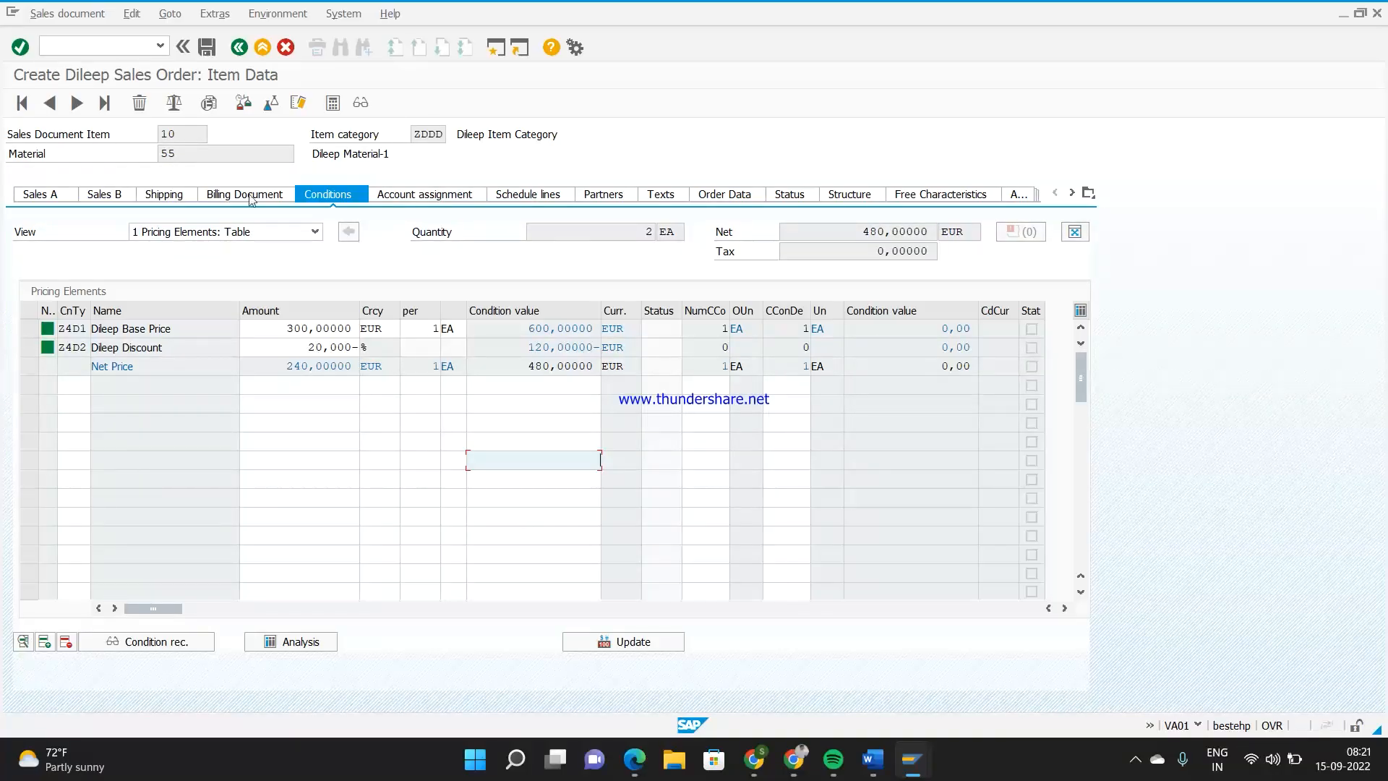
{"action": "left_click", "coordinate": [203, 154]}
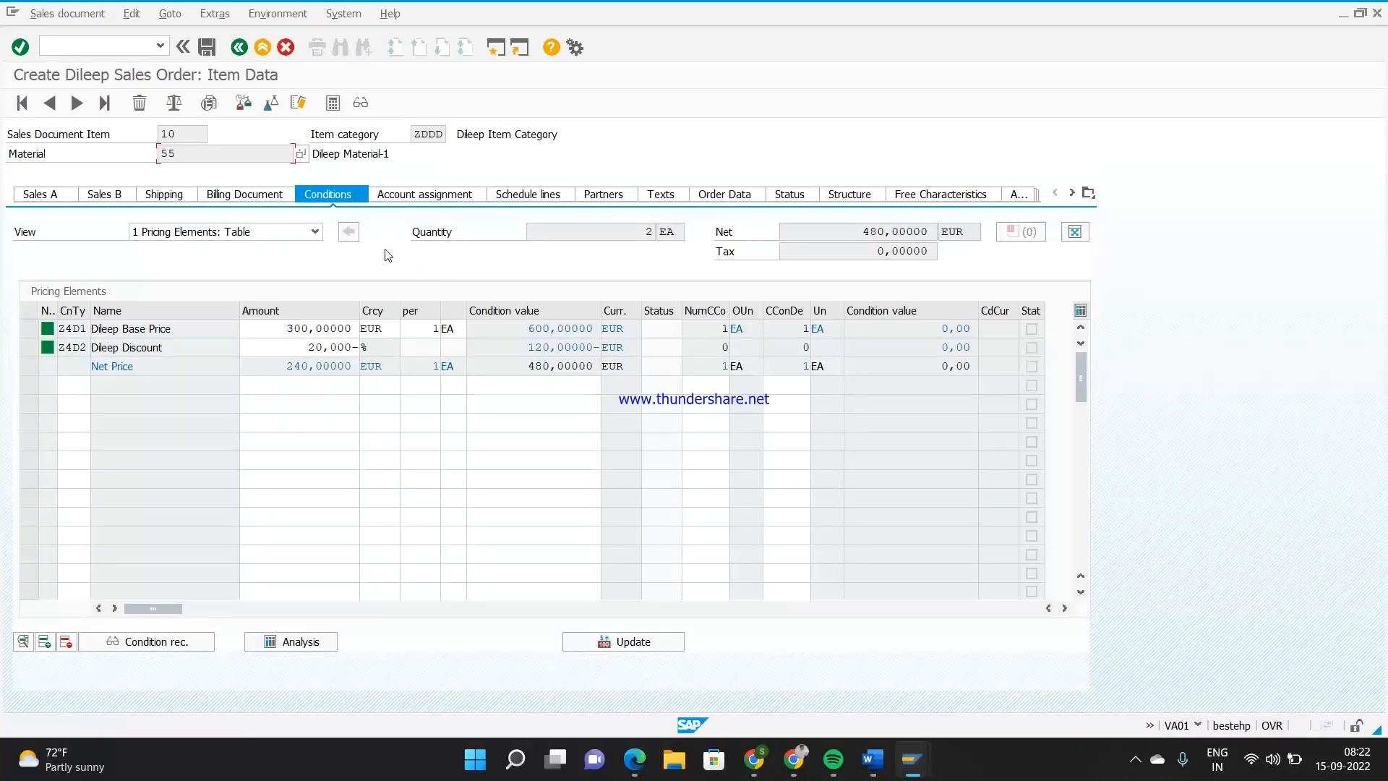
Leave the Z4D1 control data and return to the overview of pricing procedures
{"action": "key", "text": "alt+Tab"}
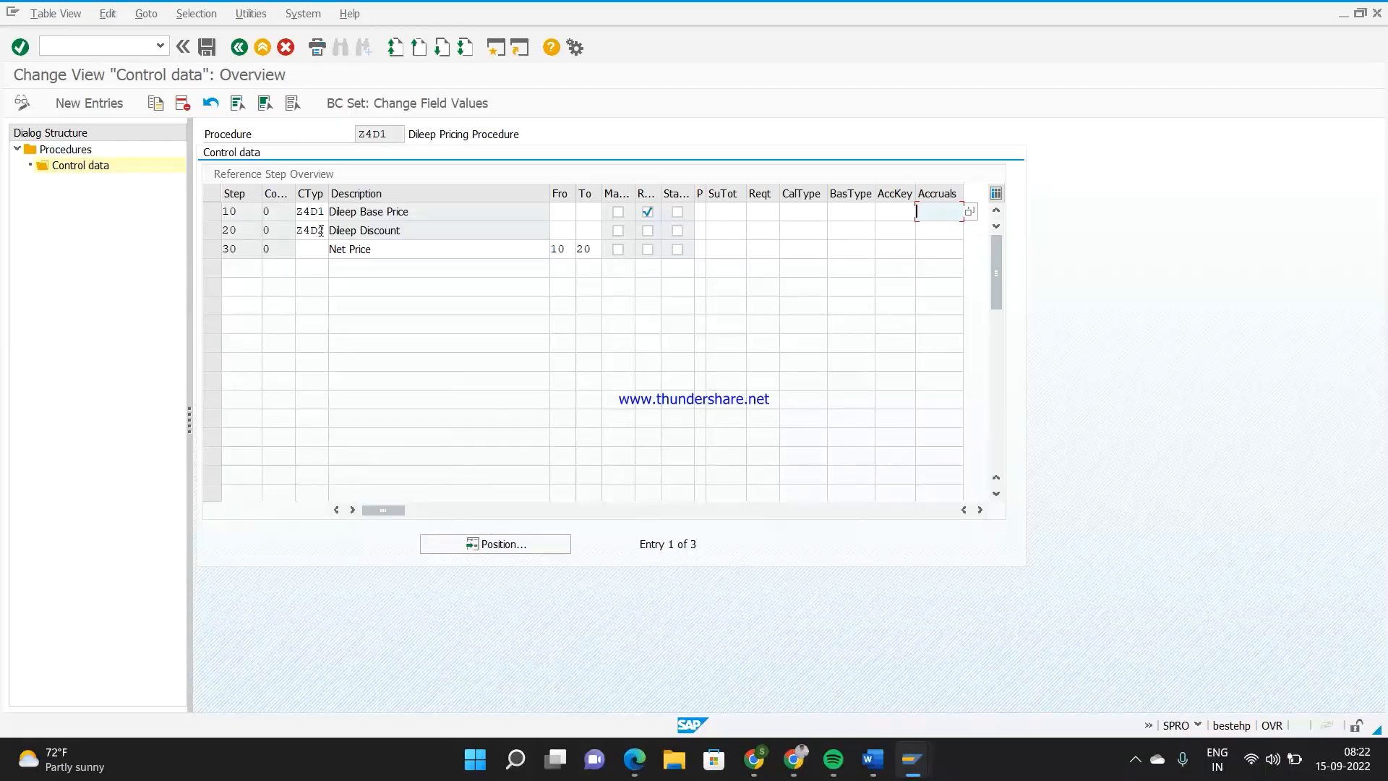
{"action": "left_click", "coordinate": [247, 47]}
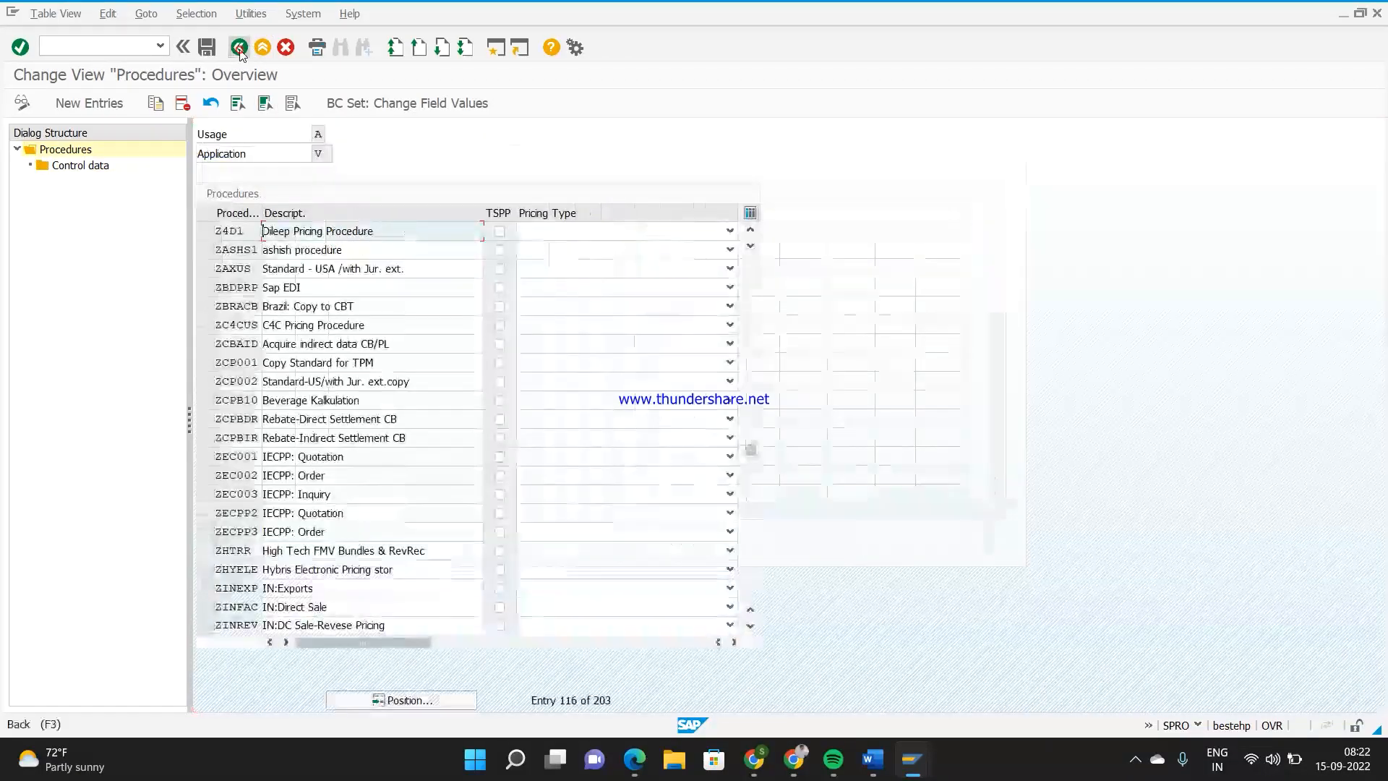
Leave the pricing procedures overview and open the maintenance of pricing condition types from the Pricing Control customizing
{"action": "left_click", "coordinate": [240, 47]}
{"action": "key", "text": "Escape"}
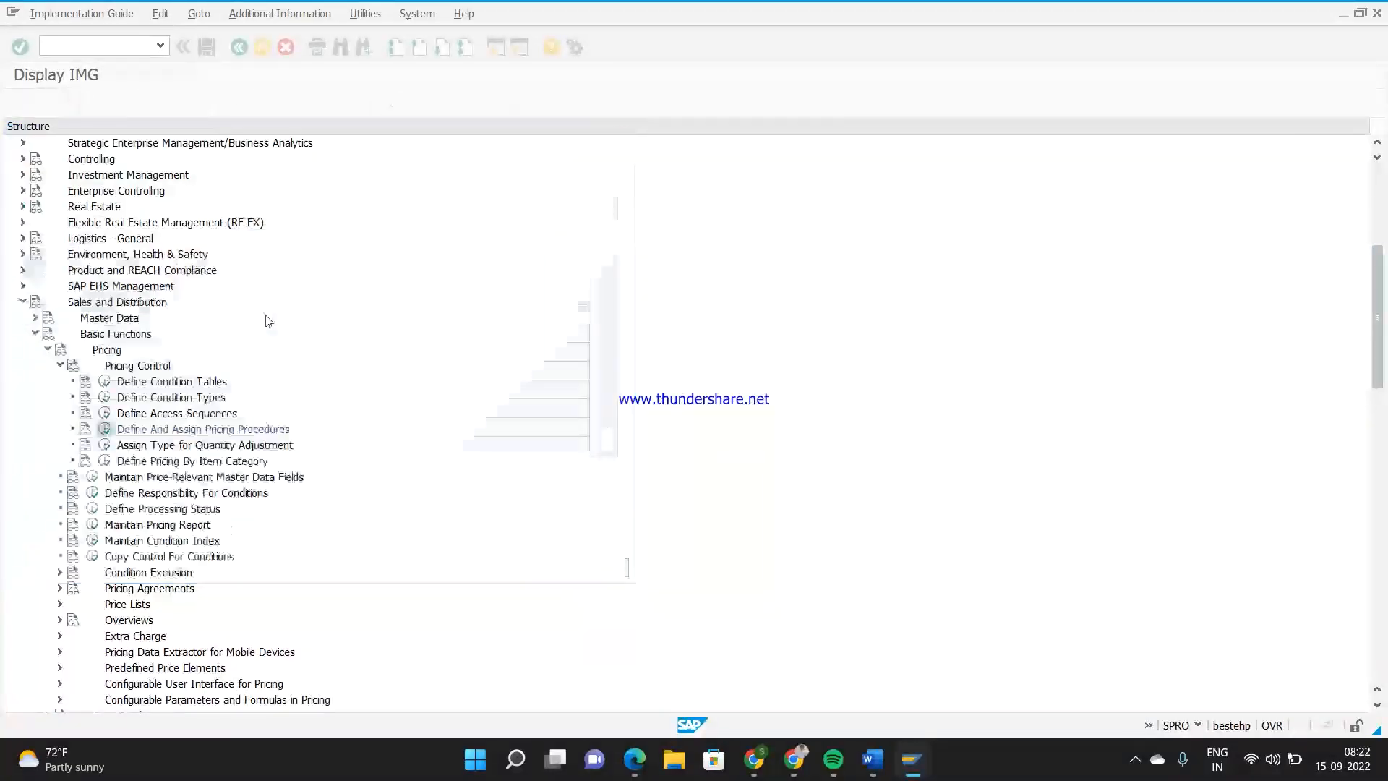
{"action": "left_click", "coordinate": [105, 397]}
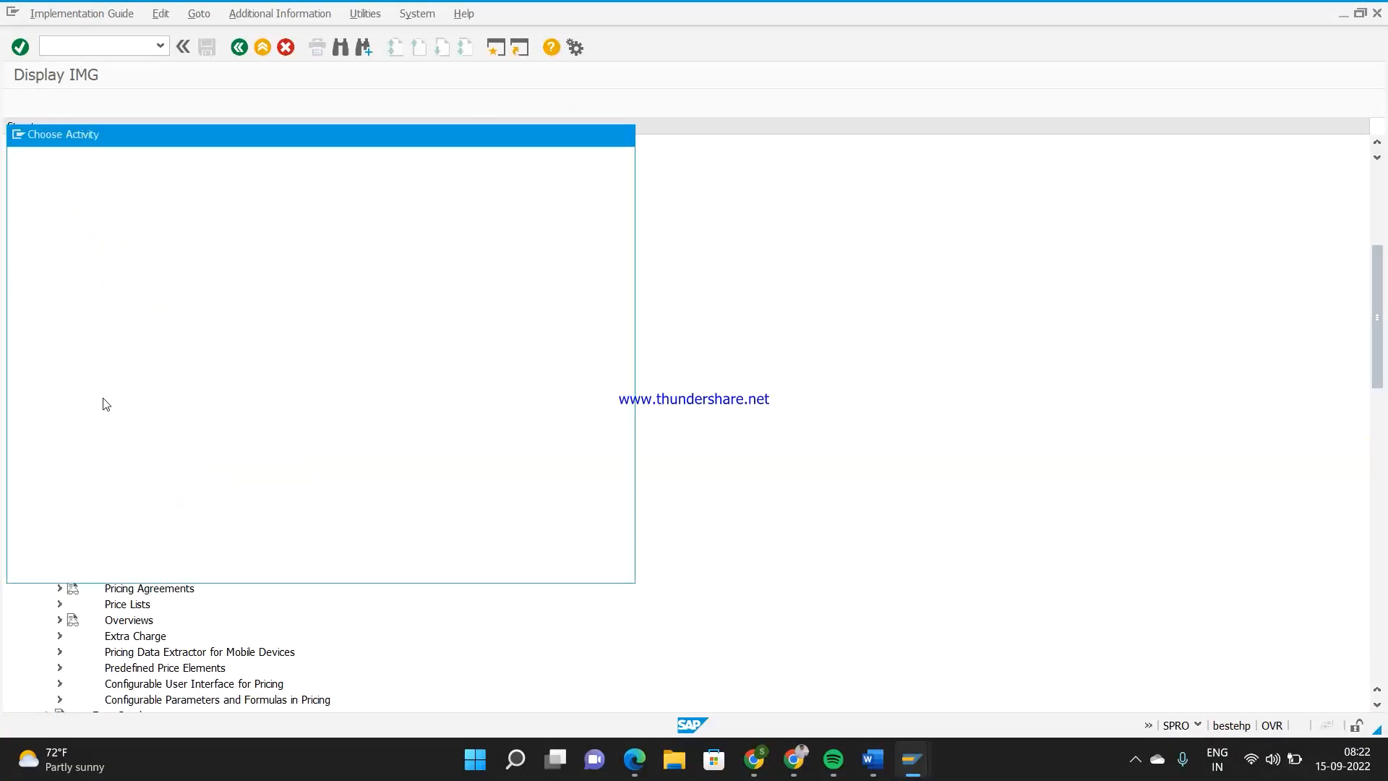
{"action": "double_click", "coordinate": [157, 202]}
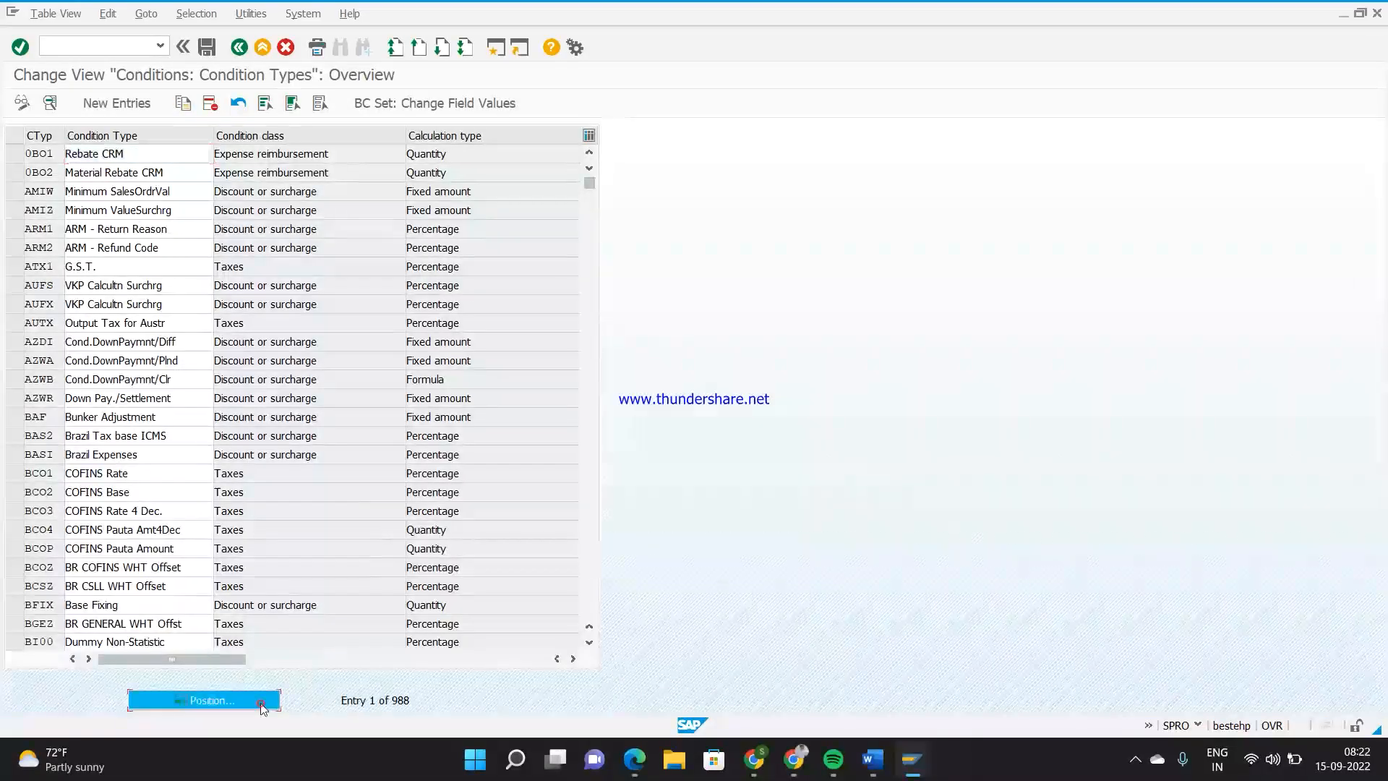
Copy discount condition type Z4D2 as new condition type Z4D3, describing it as a manual discount
{"action": "left_click", "coordinate": [263, 710]}
{"action": "type", "text": "z022"}
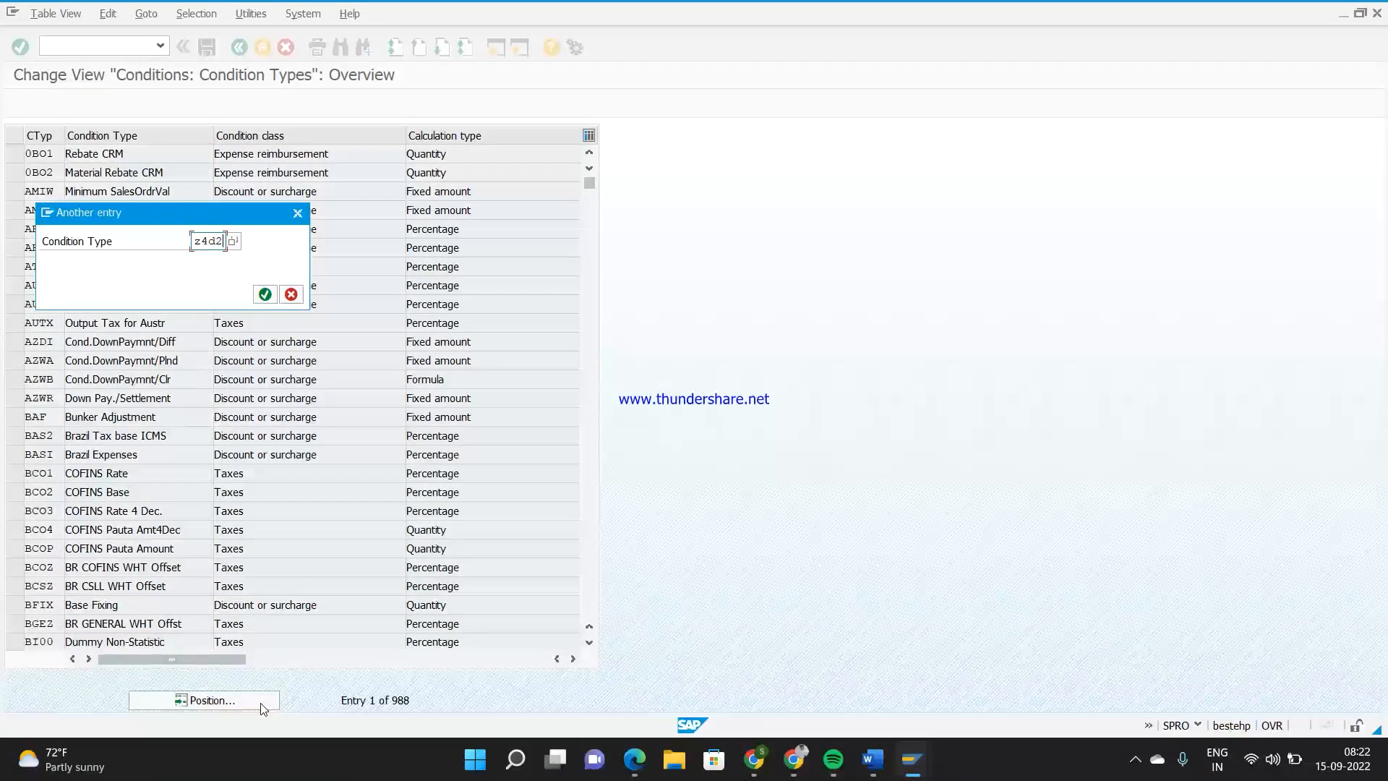
{"action": "key", "text": "Return"}
{"action": "left_click", "coordinate": [15, 153]}
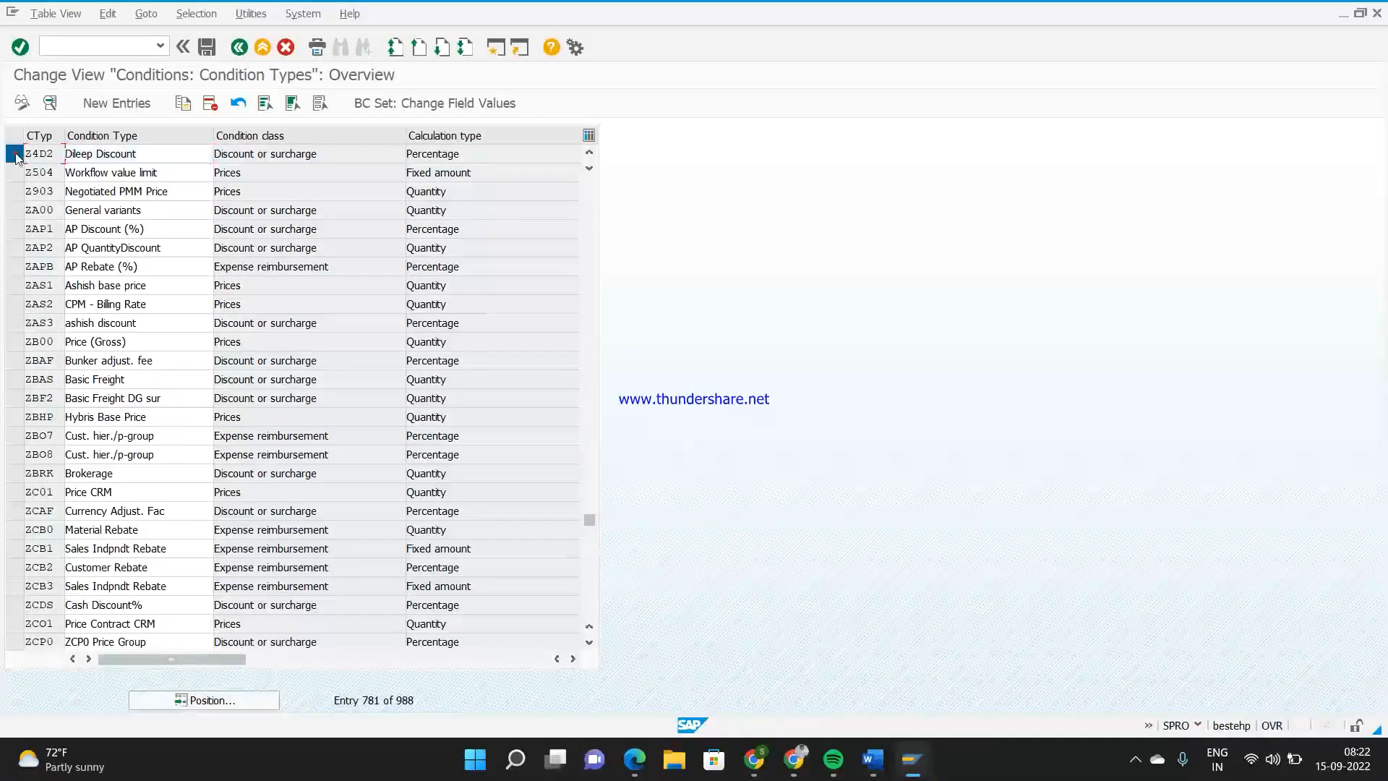
{"action": "left_click", "coordinate": [183, 103]}
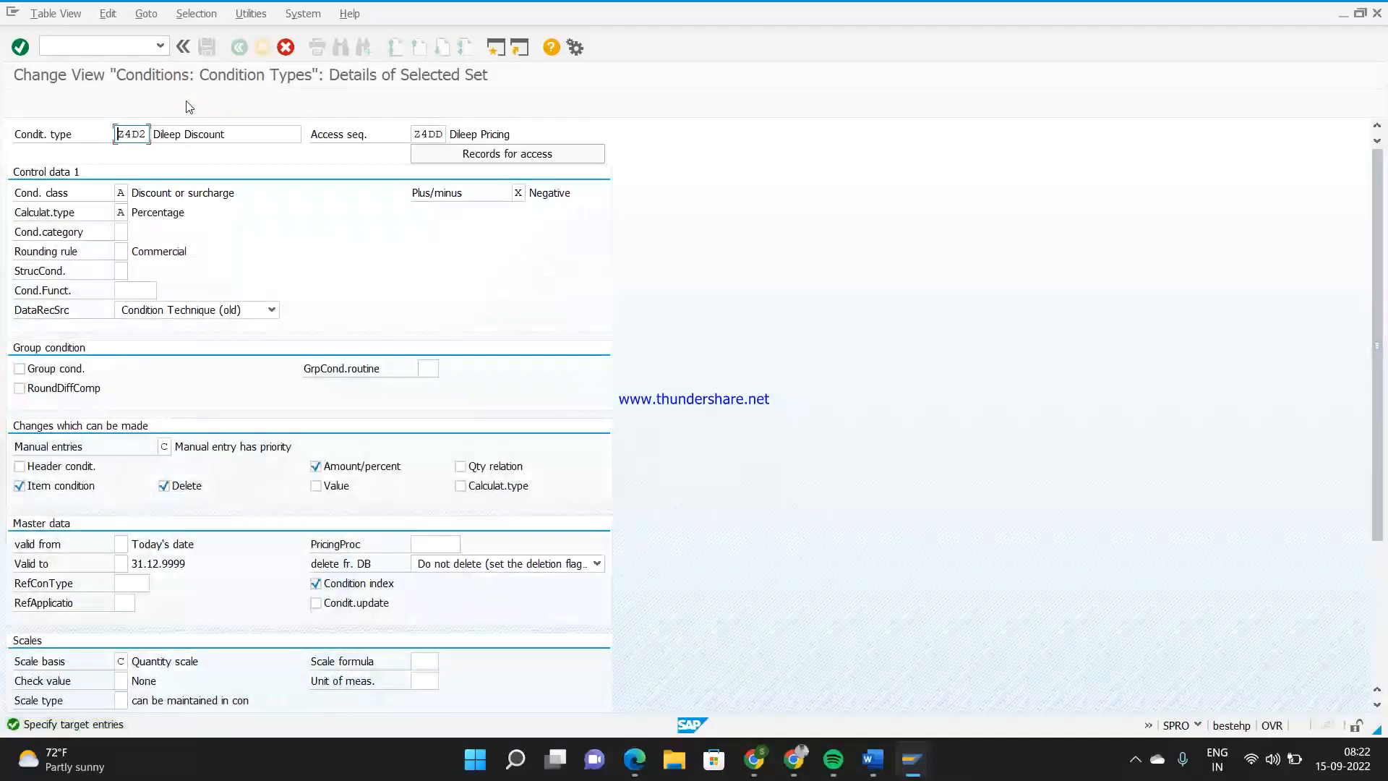
{"action": "type", "text": "4d3"}
{"action": "type", "text": "Manual "}
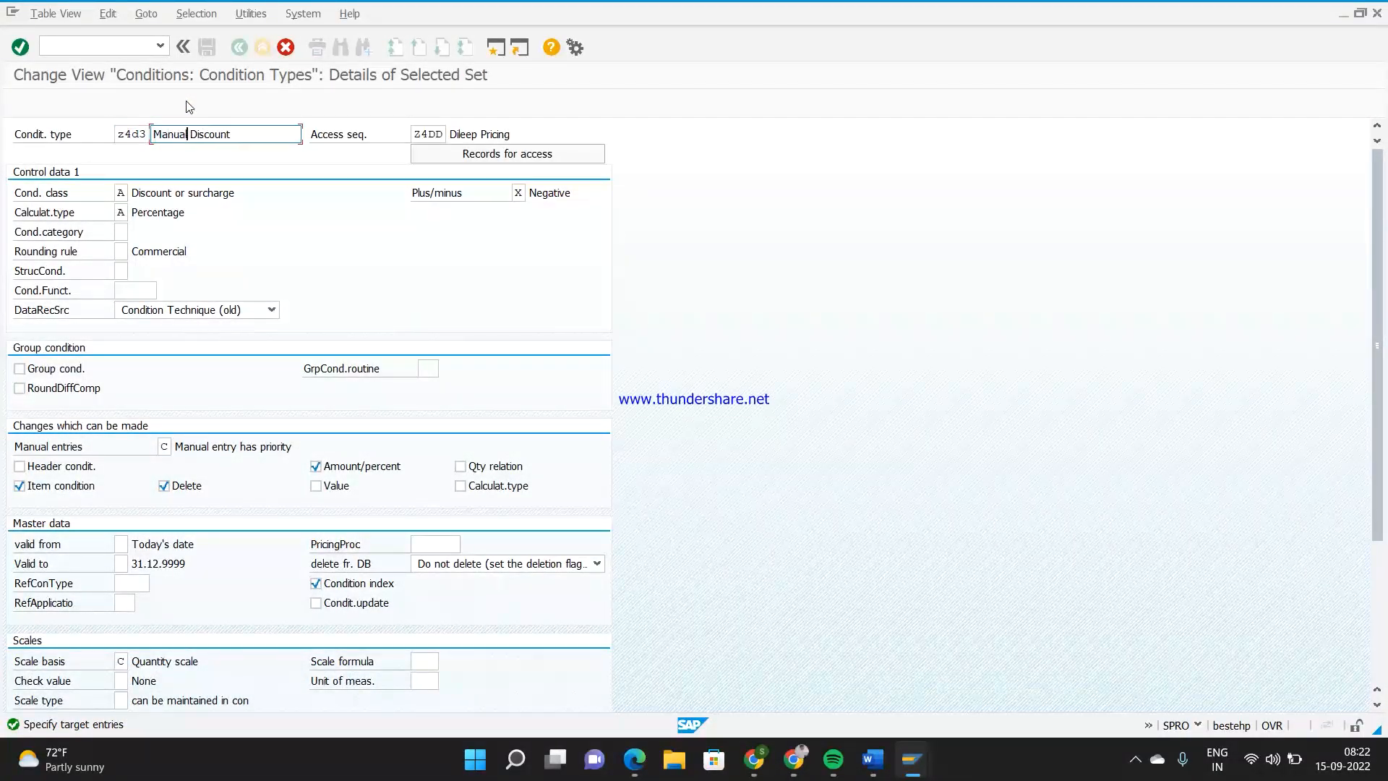
{"action": "type", "text": "Dileep discou"}
{"action": "key", "text": "Return"}
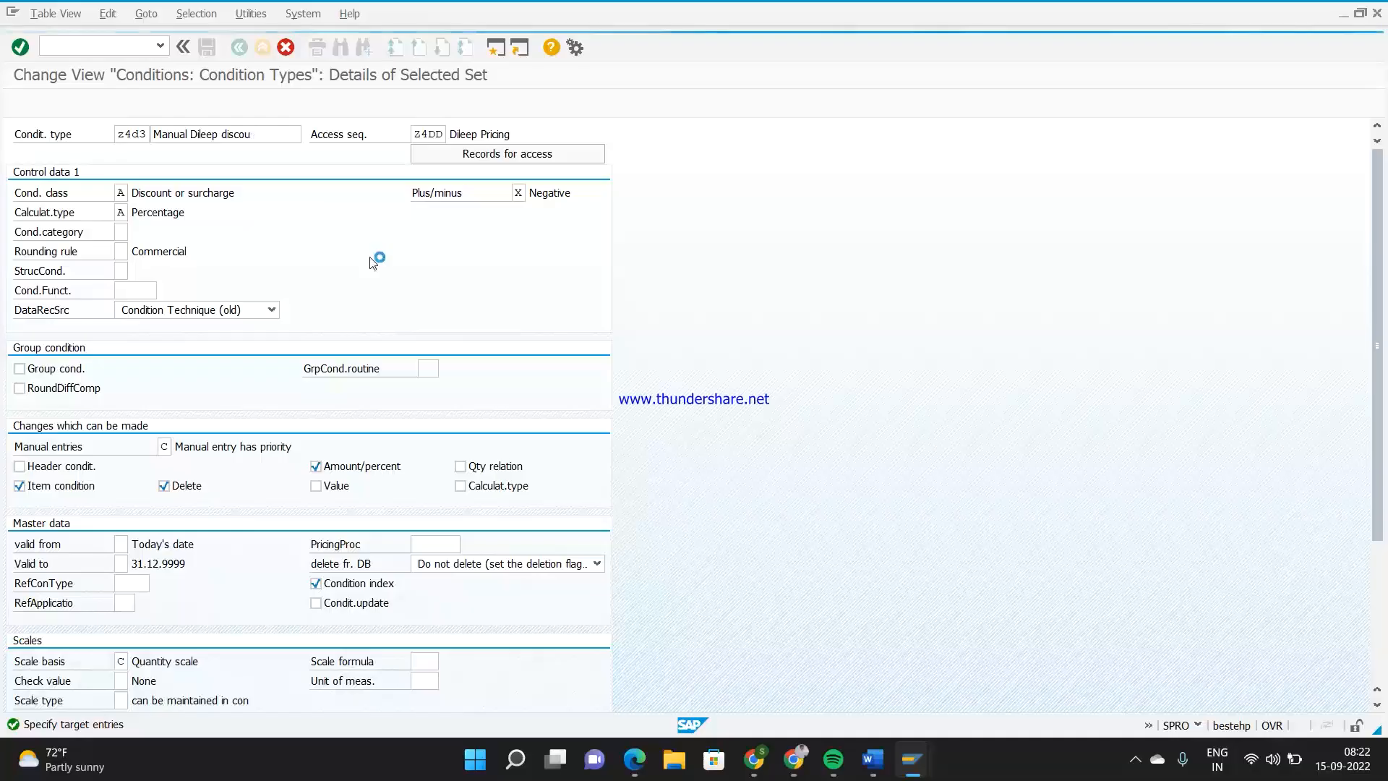
Save condition type Z4D3 under the proposed customizing request and return to the implementation guide
{"action": "key", "text": "ctrl+s"}
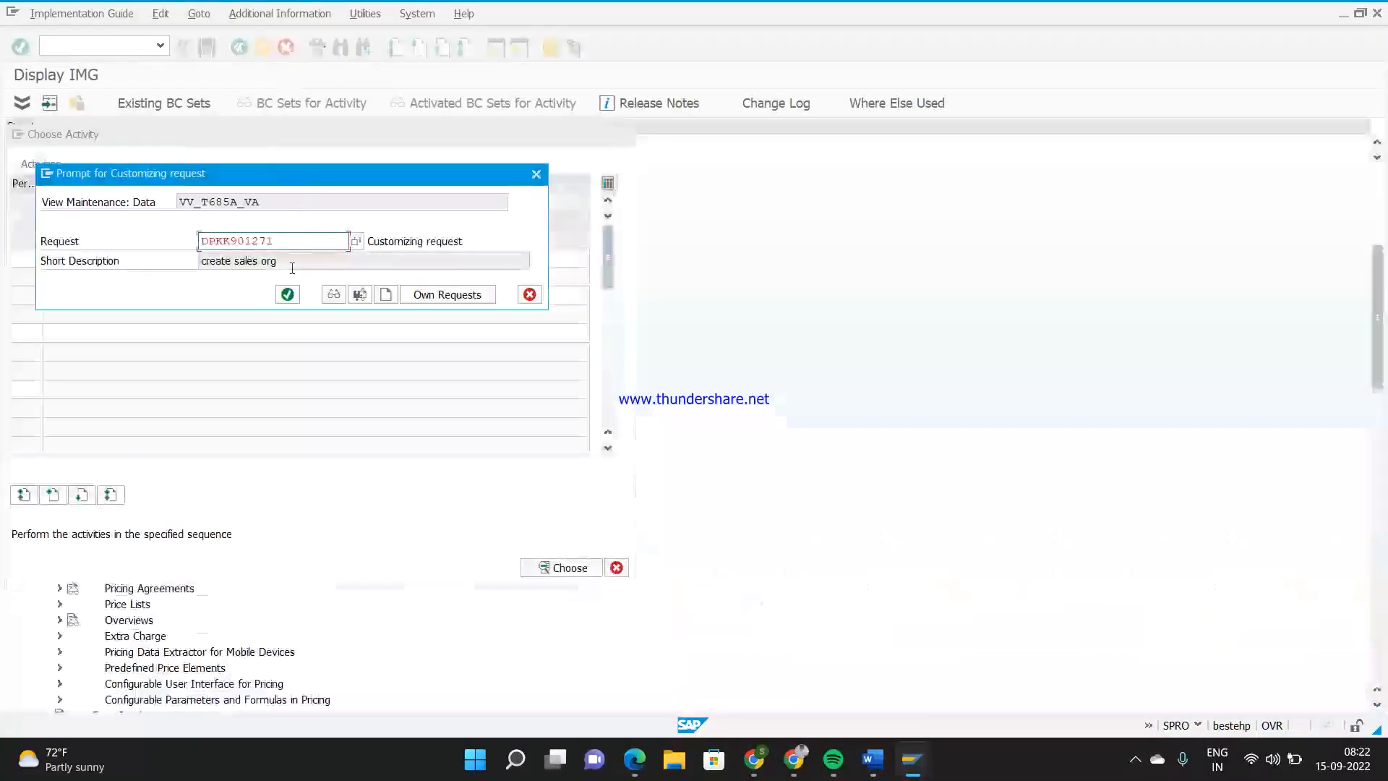
{"action": "left_click", "coordinate": [287, 294]}
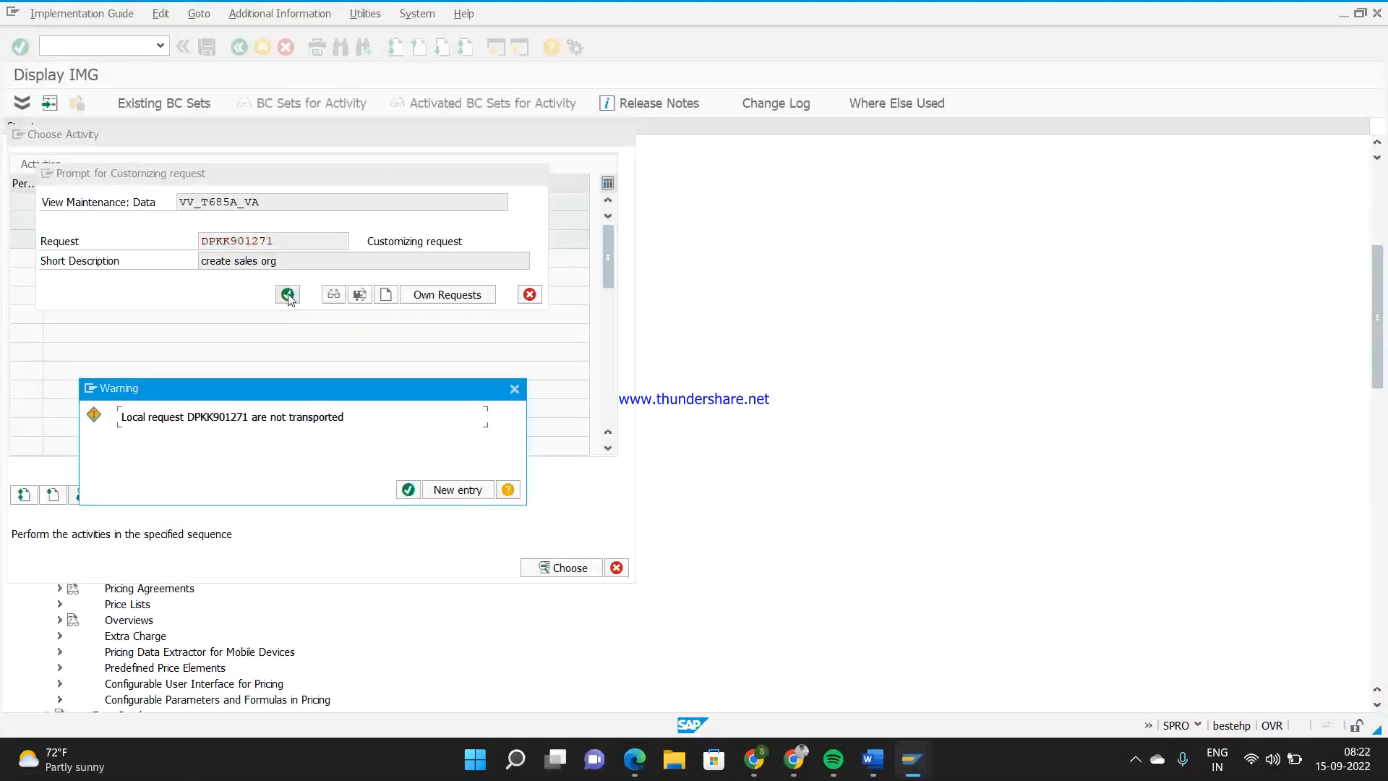
{"action": "left_click", "coordinate": [409, 490]}
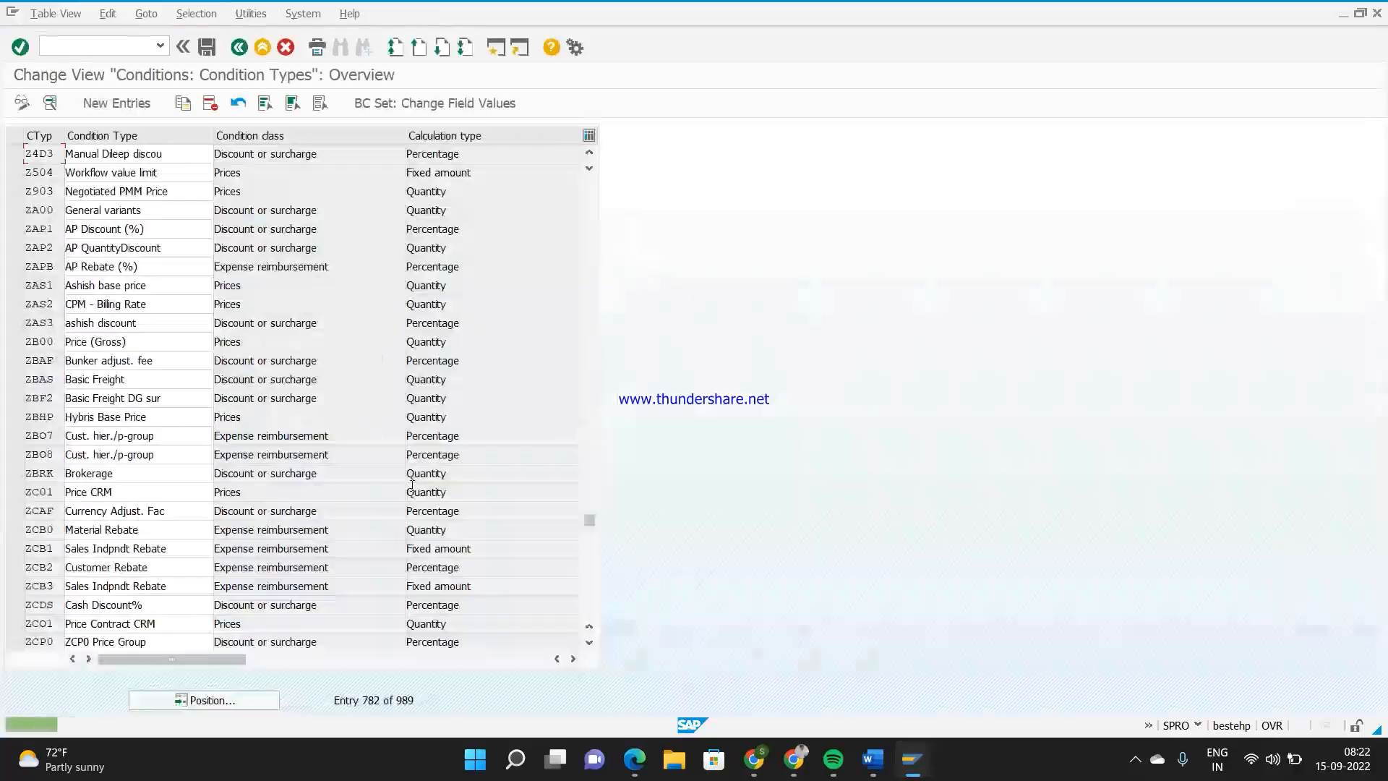
{"action": "left_click", "coordinate": [239, 47]}
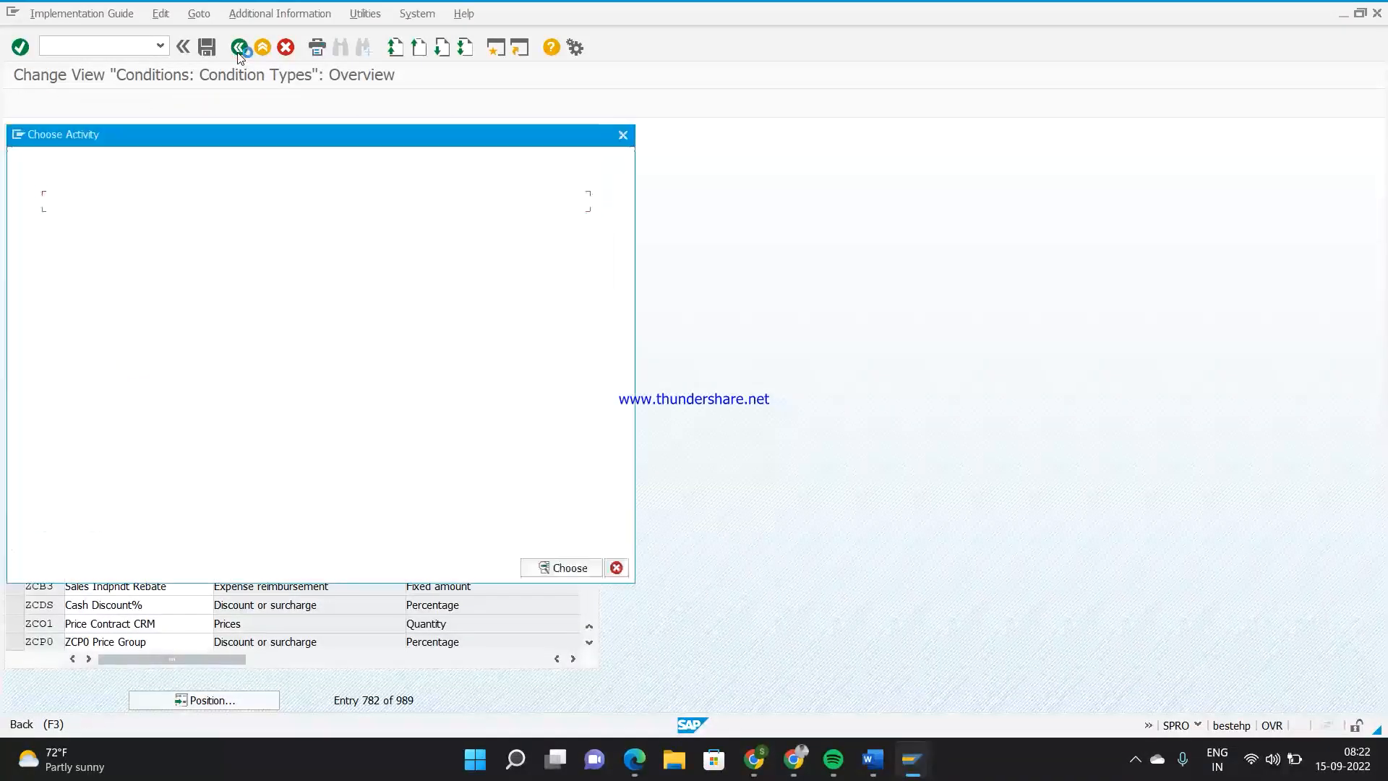
{"action": "left_click", "coordinate": [620, 137]}
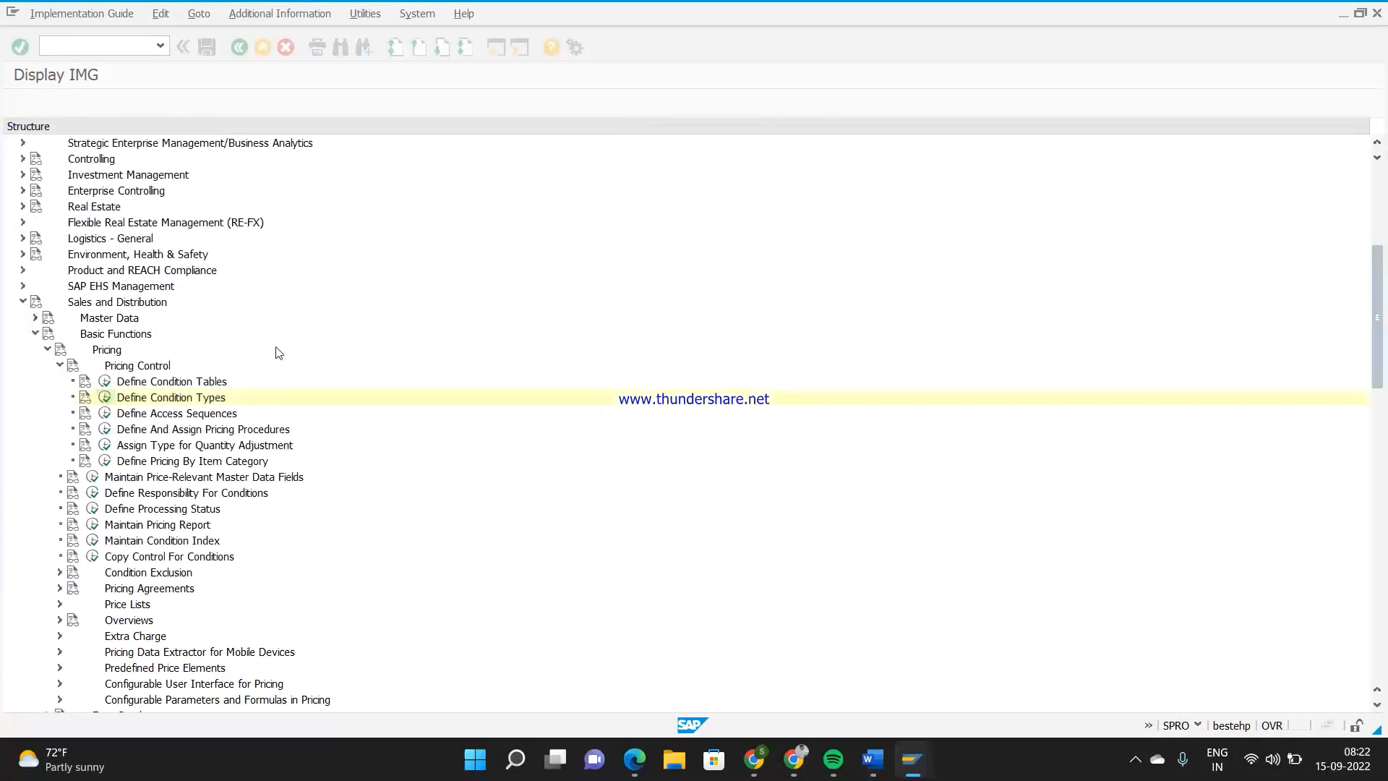
Open the maintenance of pricing procedures and display the control data of procedure Z4D1
{"action": "left_click", "coordinate": [104, 431]}
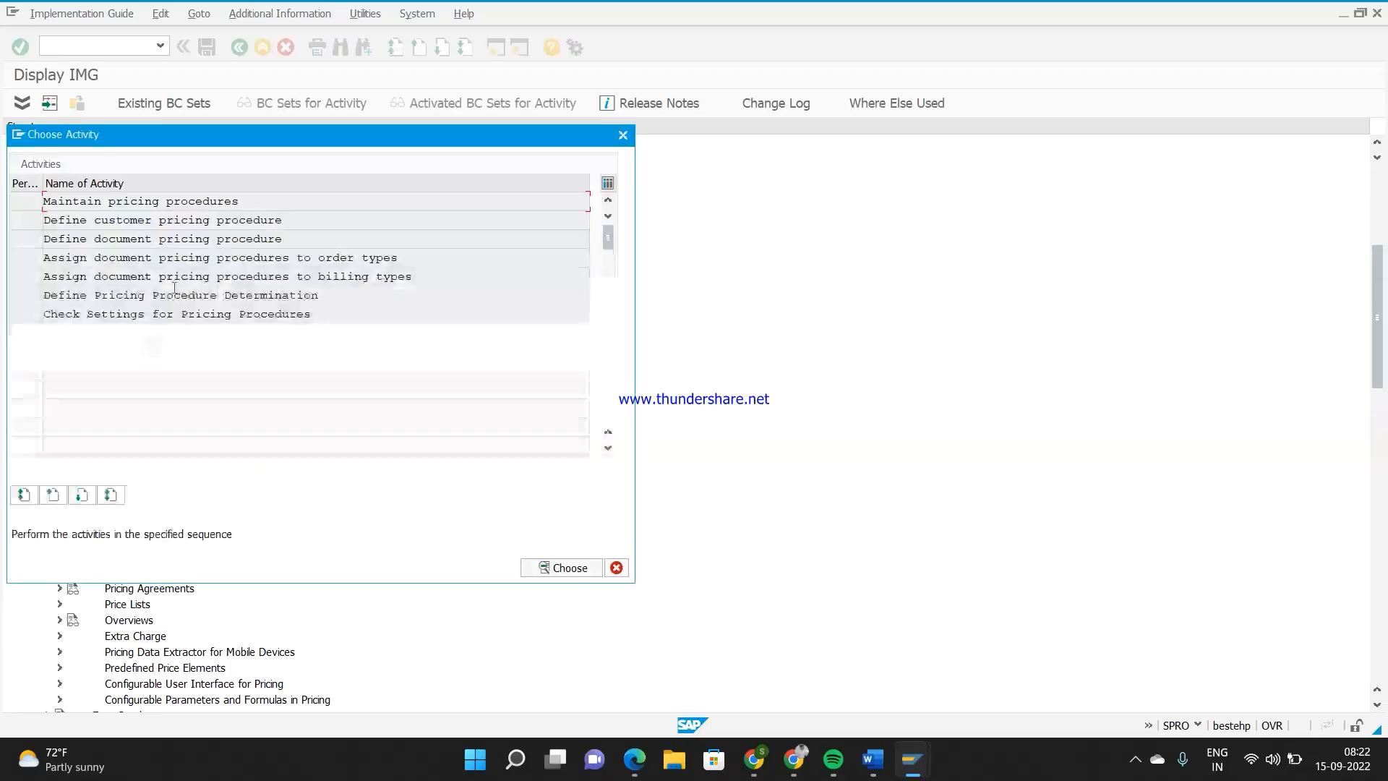
{"action": "double_click", "coordinate": [178, 205]}
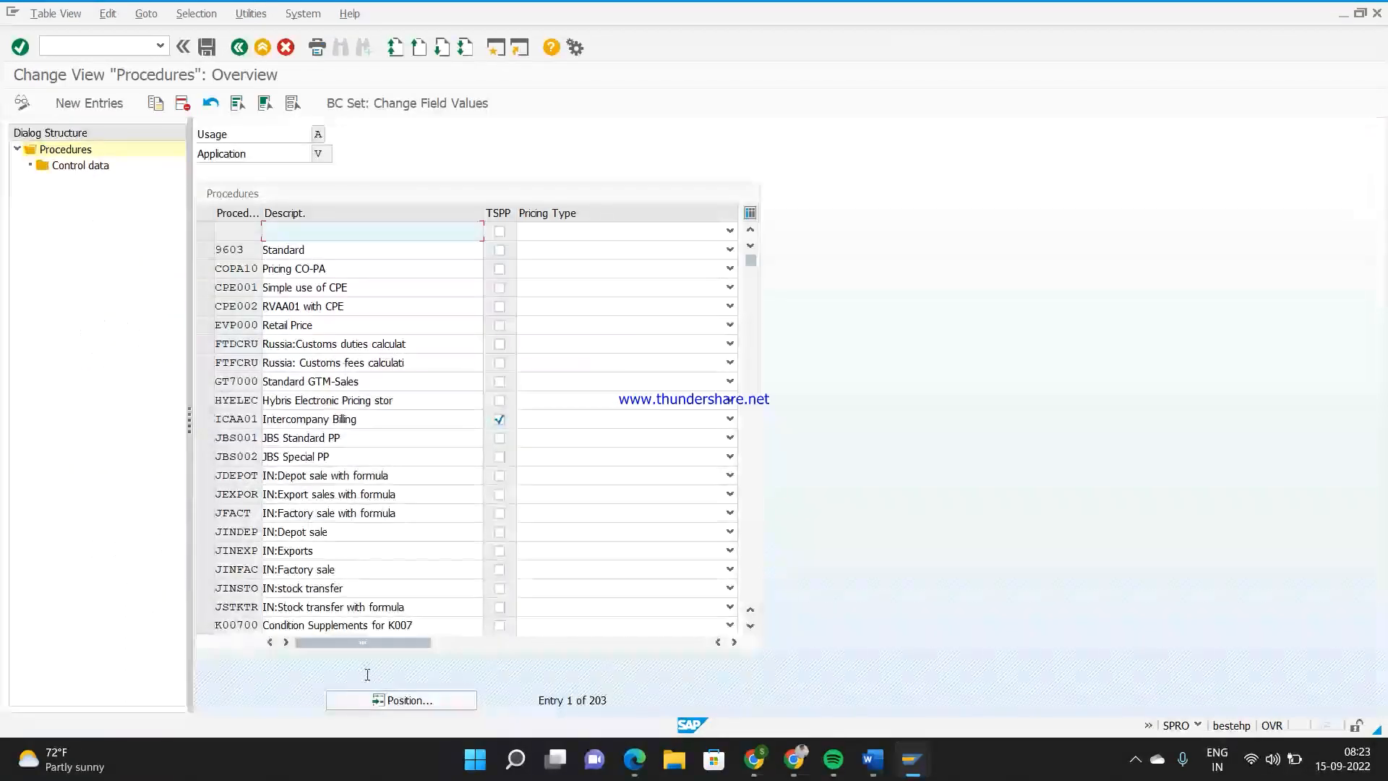
{"action": "left_click", "coordinate": [402, 700]}
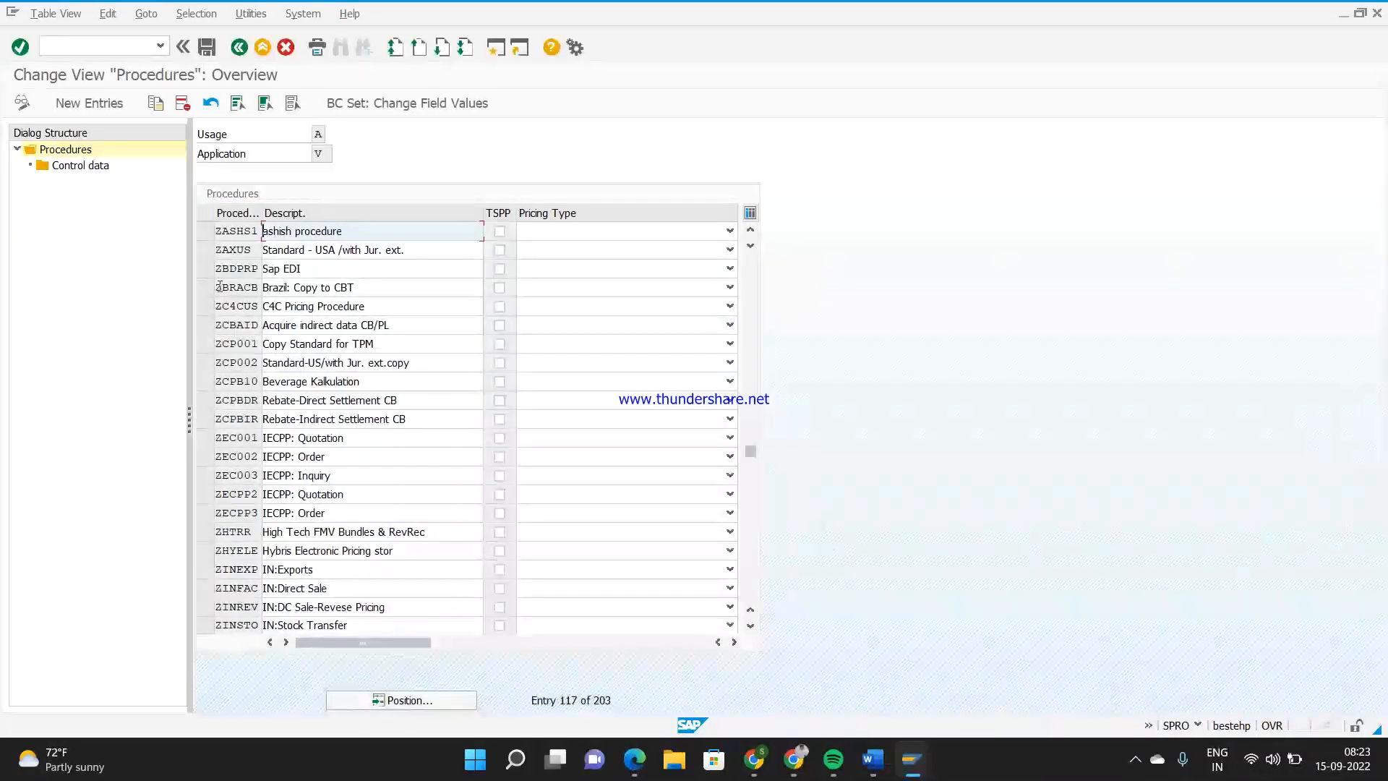
{"action": "left_click", "coordinate": [354, 701]}
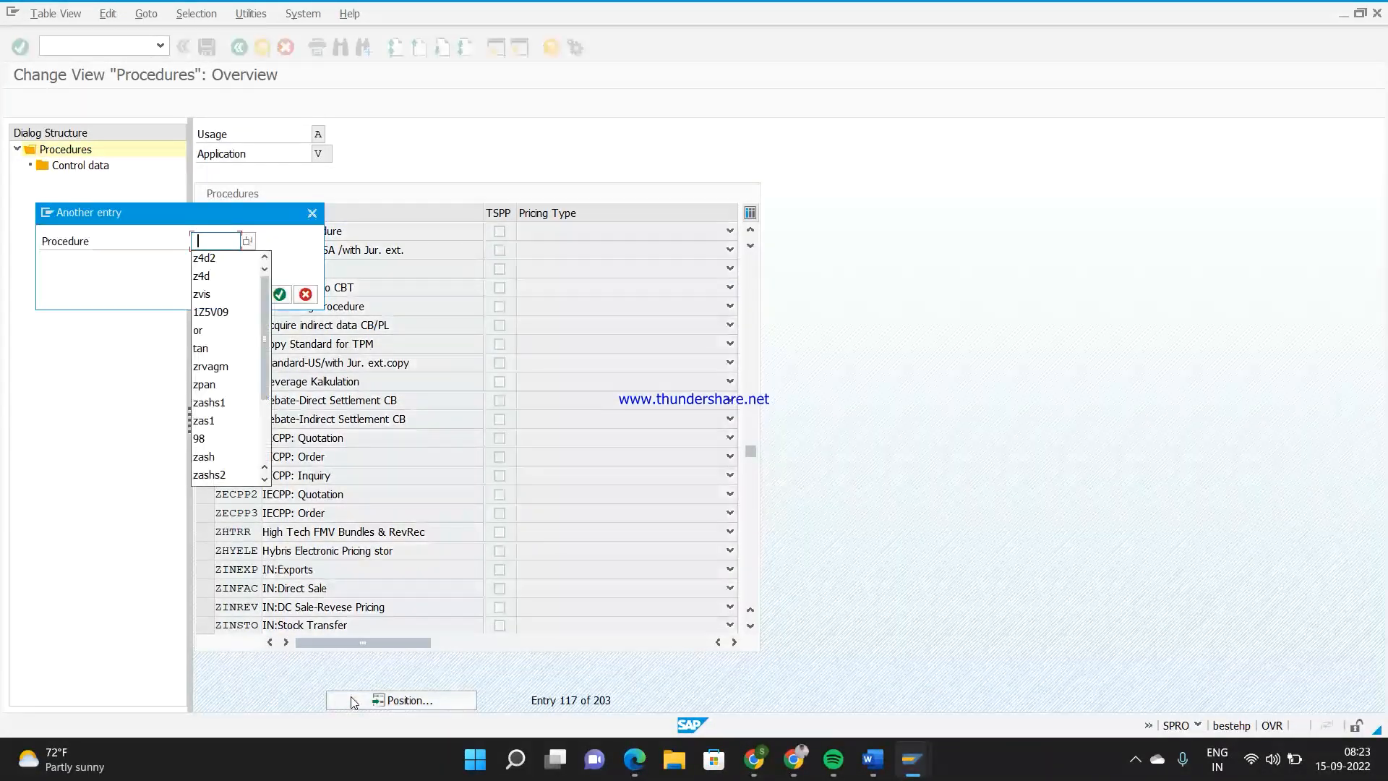
{"action": "type", "text": "z4d"}
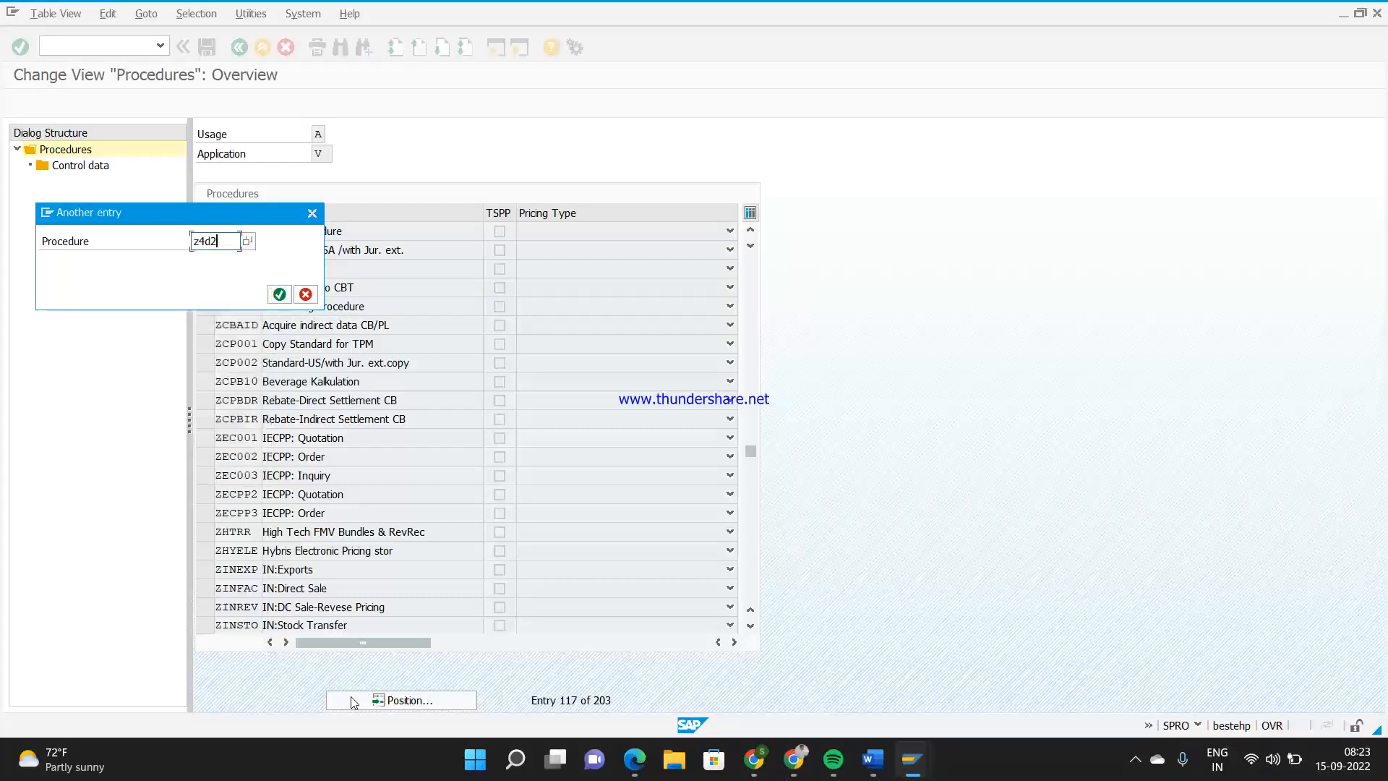
{"action": "key", "text": "Return"}
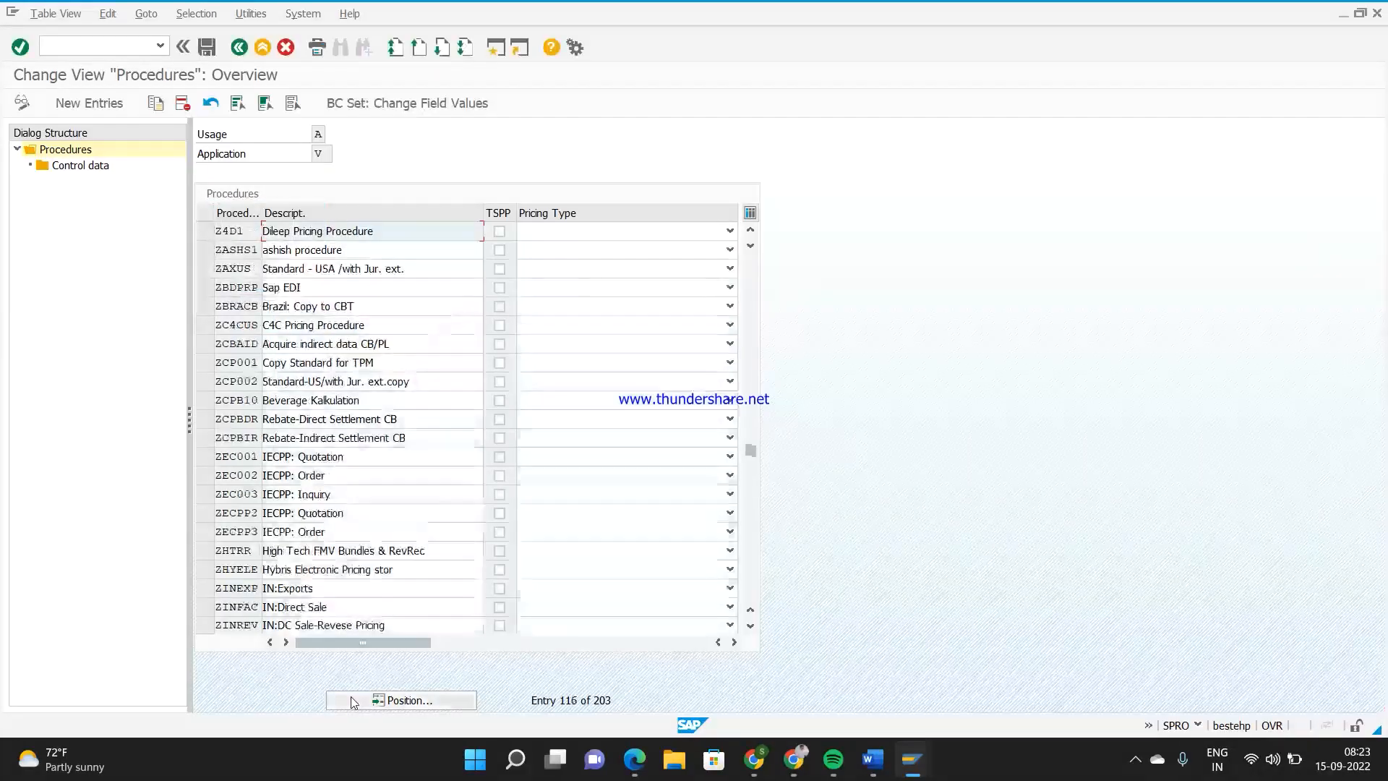
{"action": "left_click", "coordinate": [205, 231]}
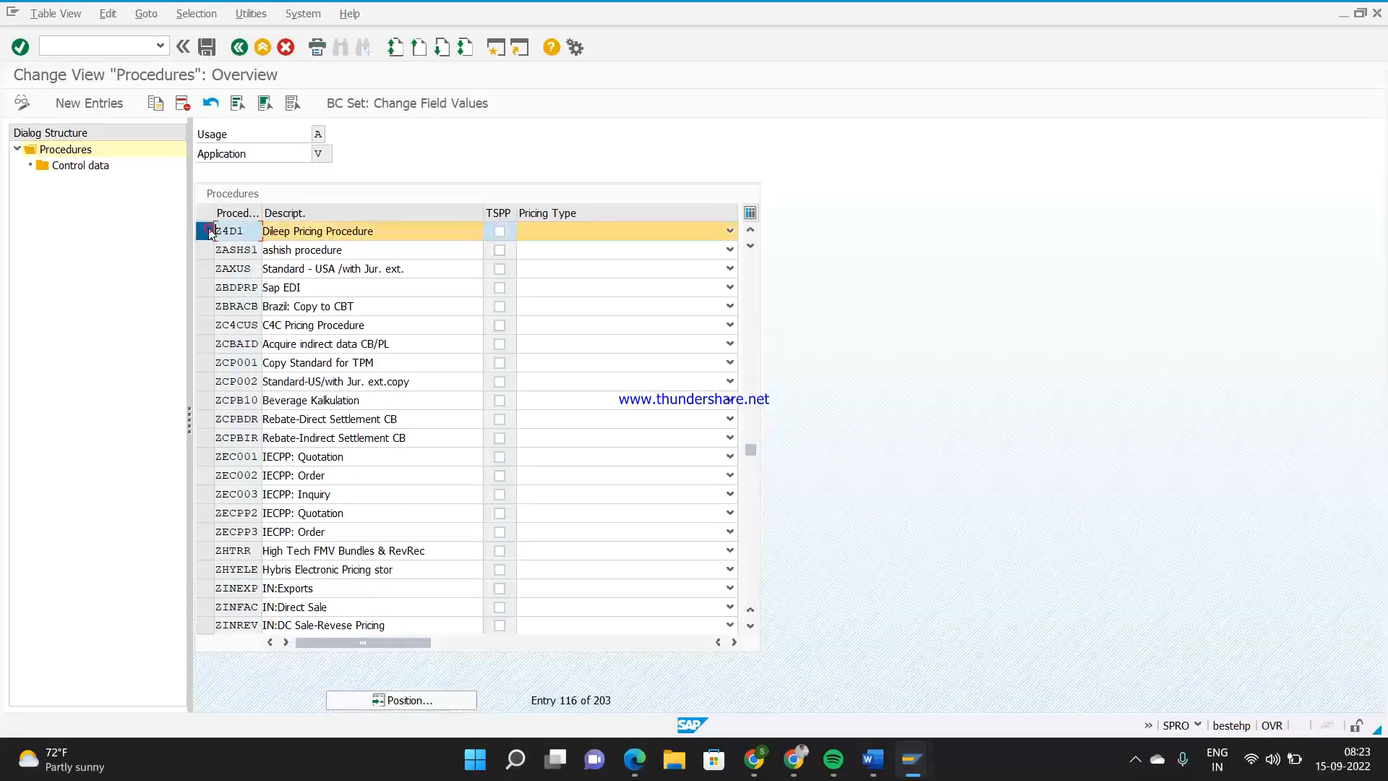
{"action": "double_click", "coordinate": [101, 166]}
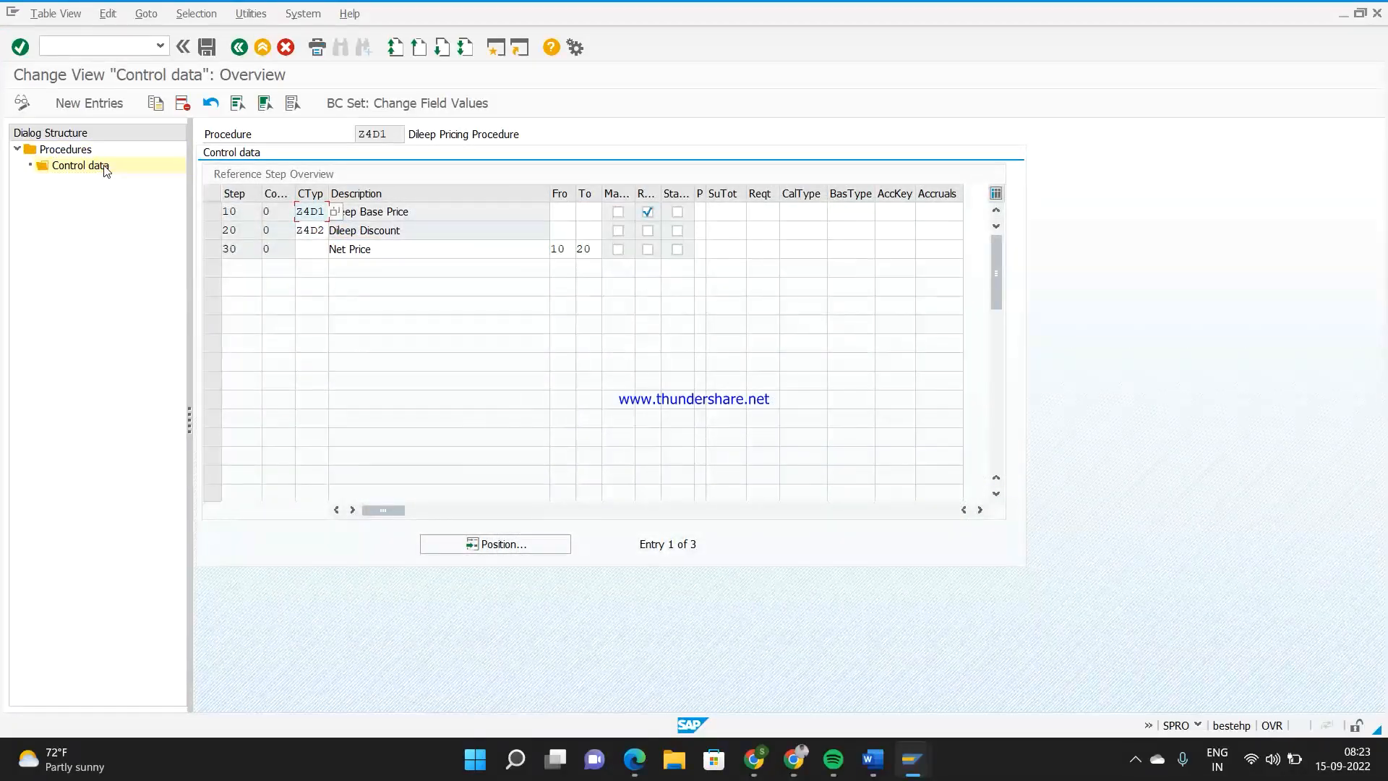
{"action": "left_click", "coordinate": [214, 230]}
{"action": "left_click", "coordinate": [213, 248]}
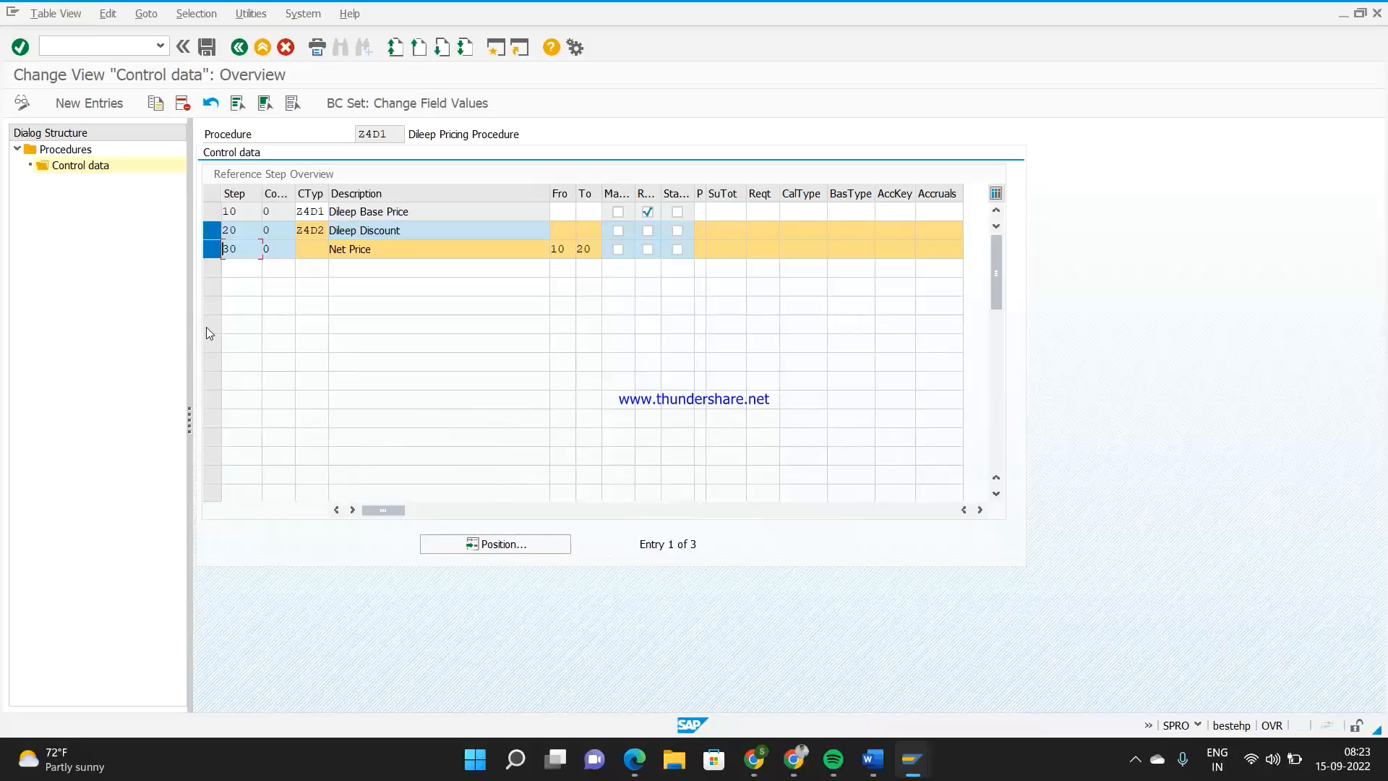
{"action": "left_click", "coordinate": [214, 243]}
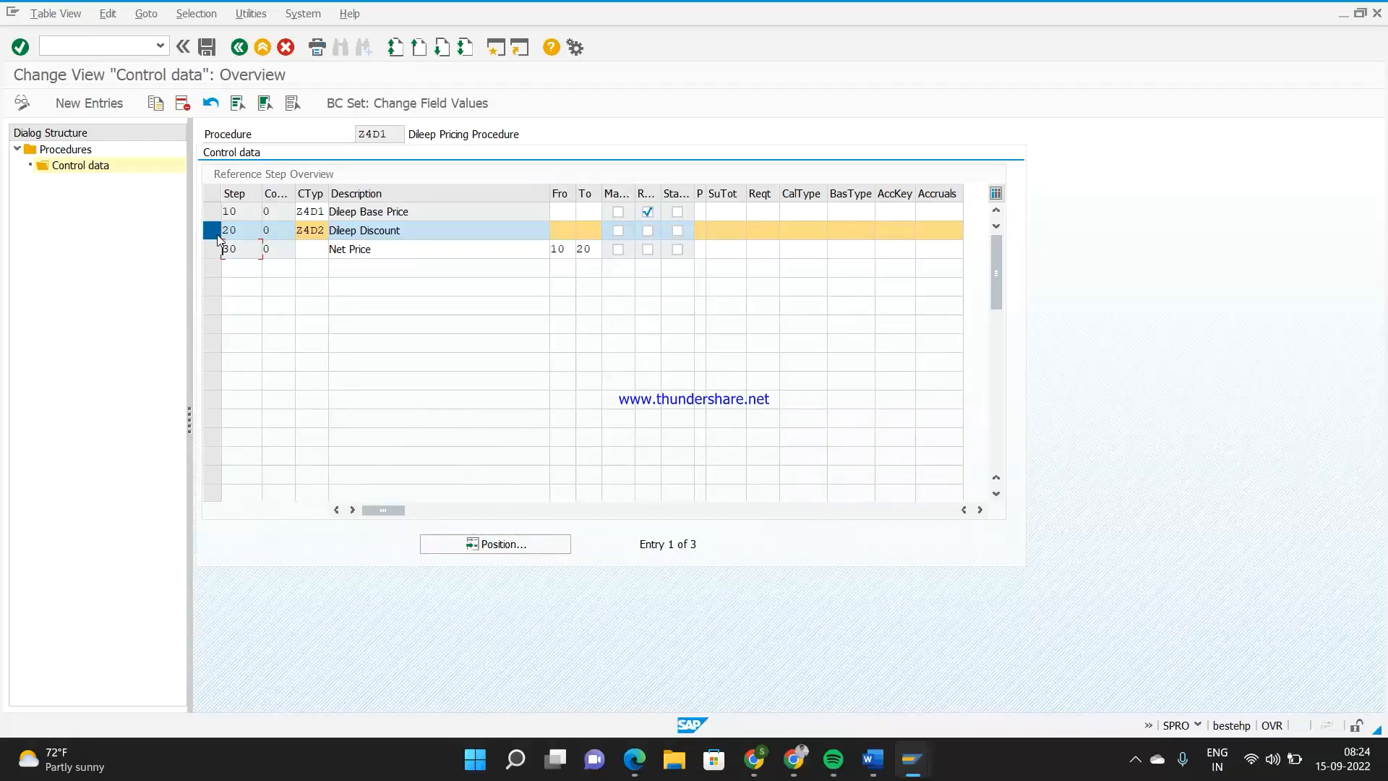
Add a new entry to the Z4D1 control data with step 20, counter 1 and condition type Z4D3
{"action": "left_click", "coordinate": [101, 104]}
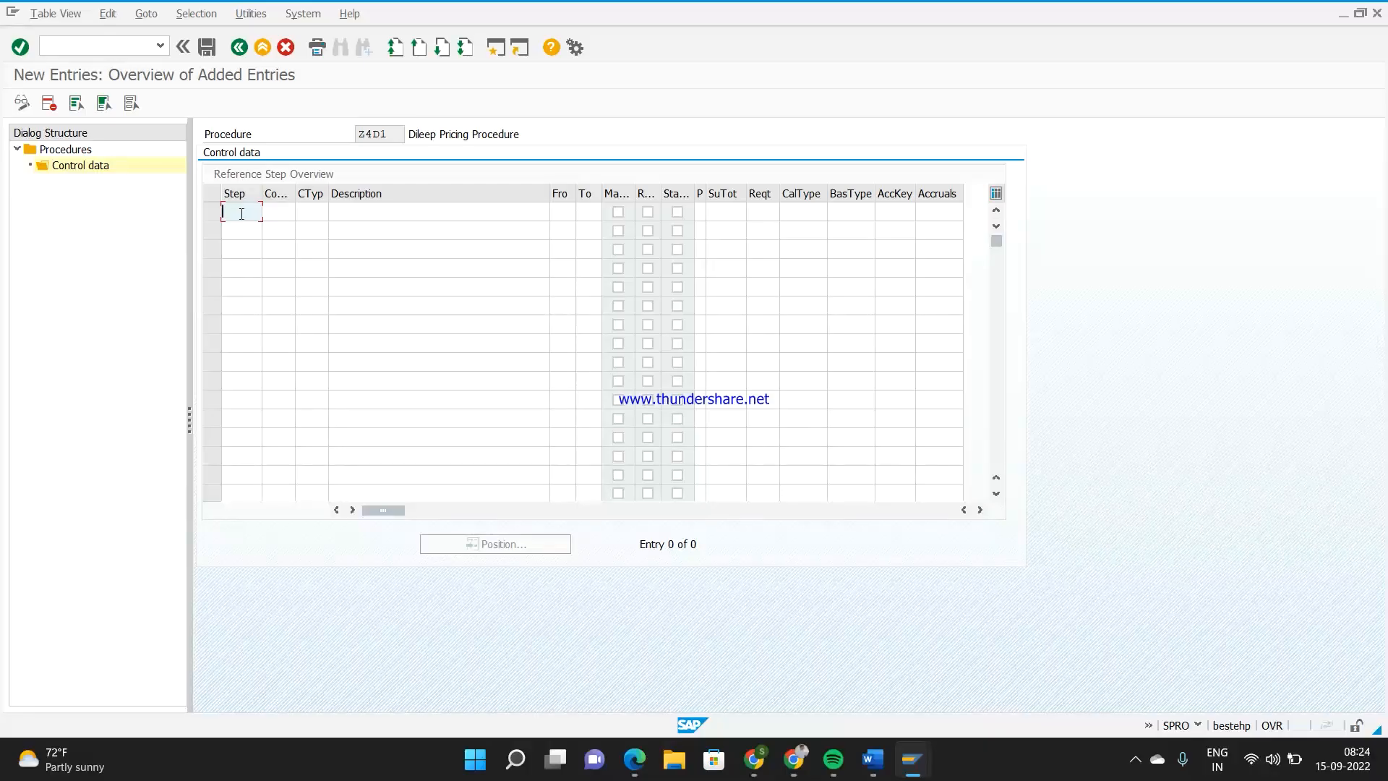
{"action": "type", "text": "20"}
{"action": "key", "text": "Tab"}
{"action": "type", "text": "1"}
{"action": "key", "text": "Tab"}
{"action": "type", "text": "z"}
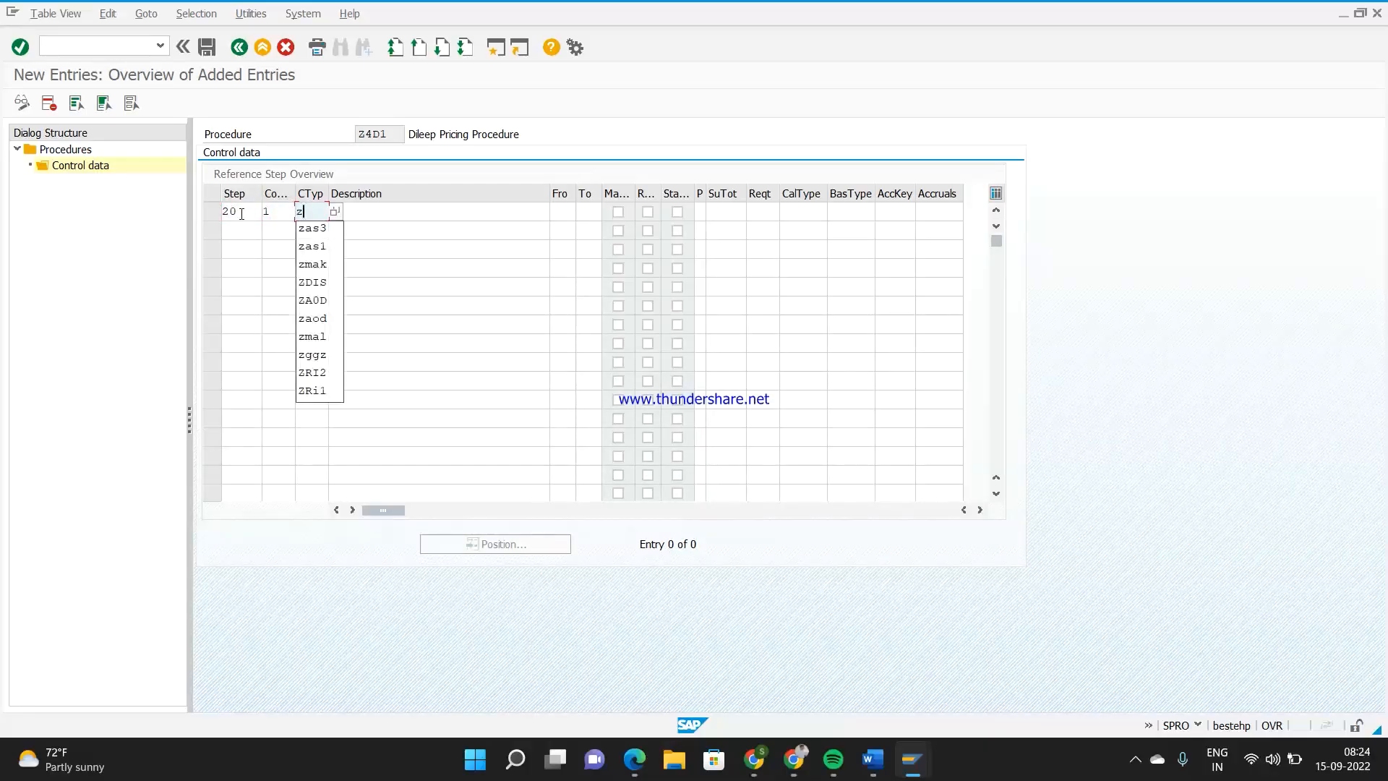
{"action": "type", "text": "4d3"}
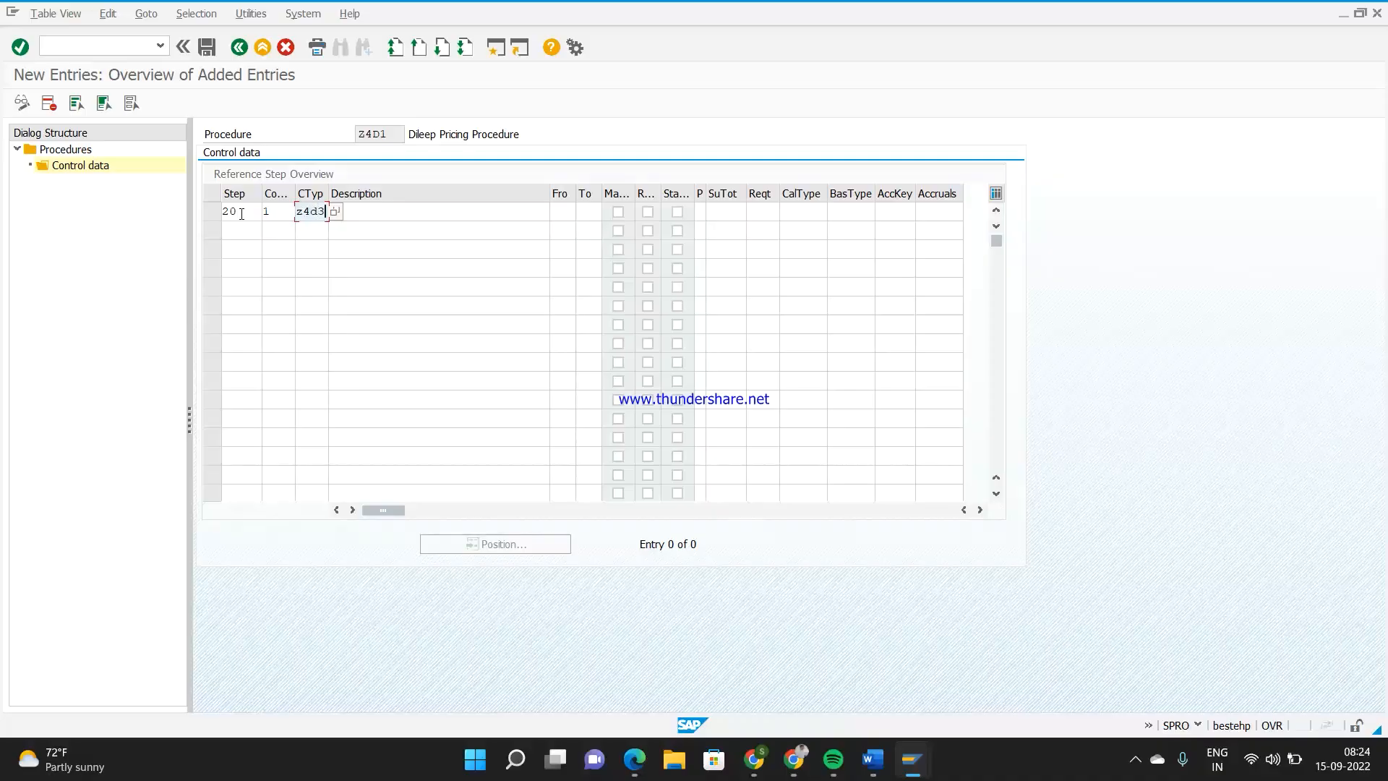
{"action": "key", "text": "Return"}
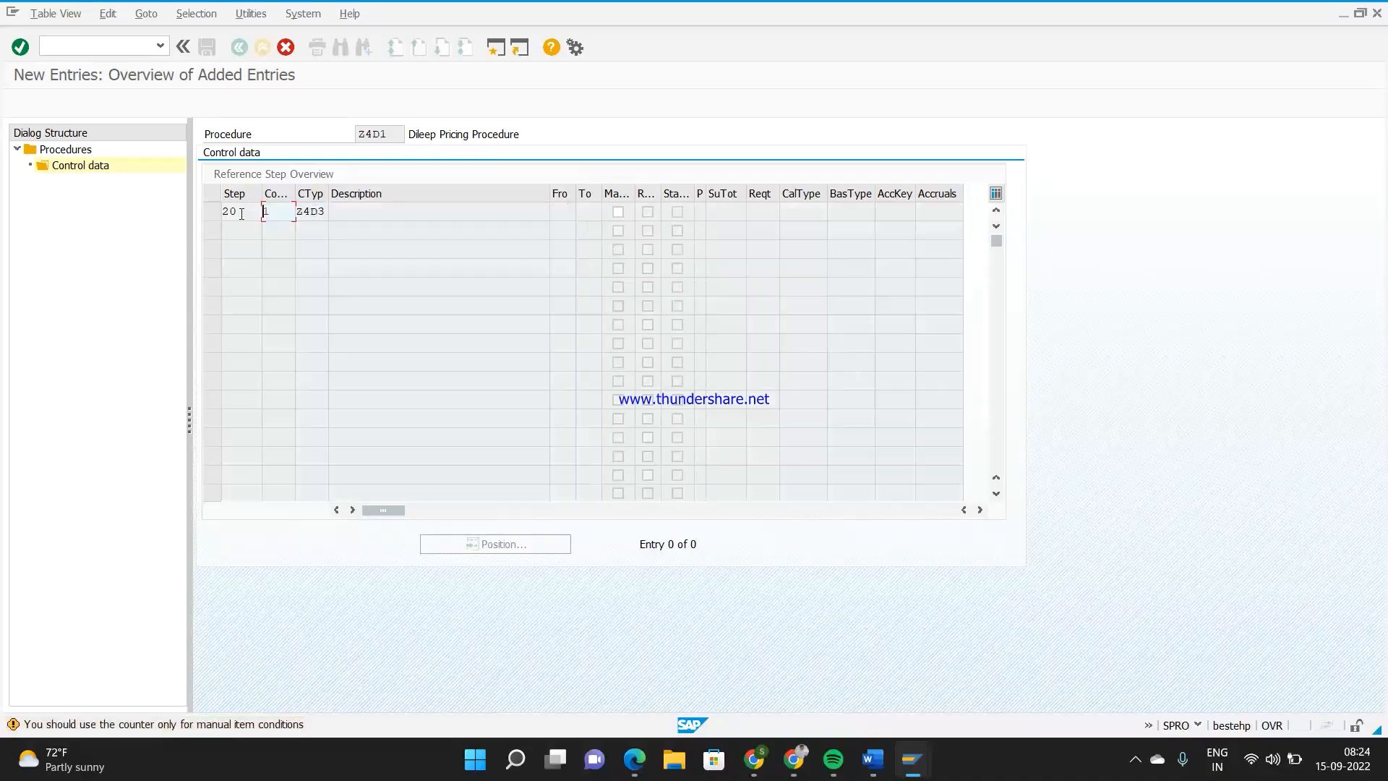
{"action": "key", "text": "Return"}
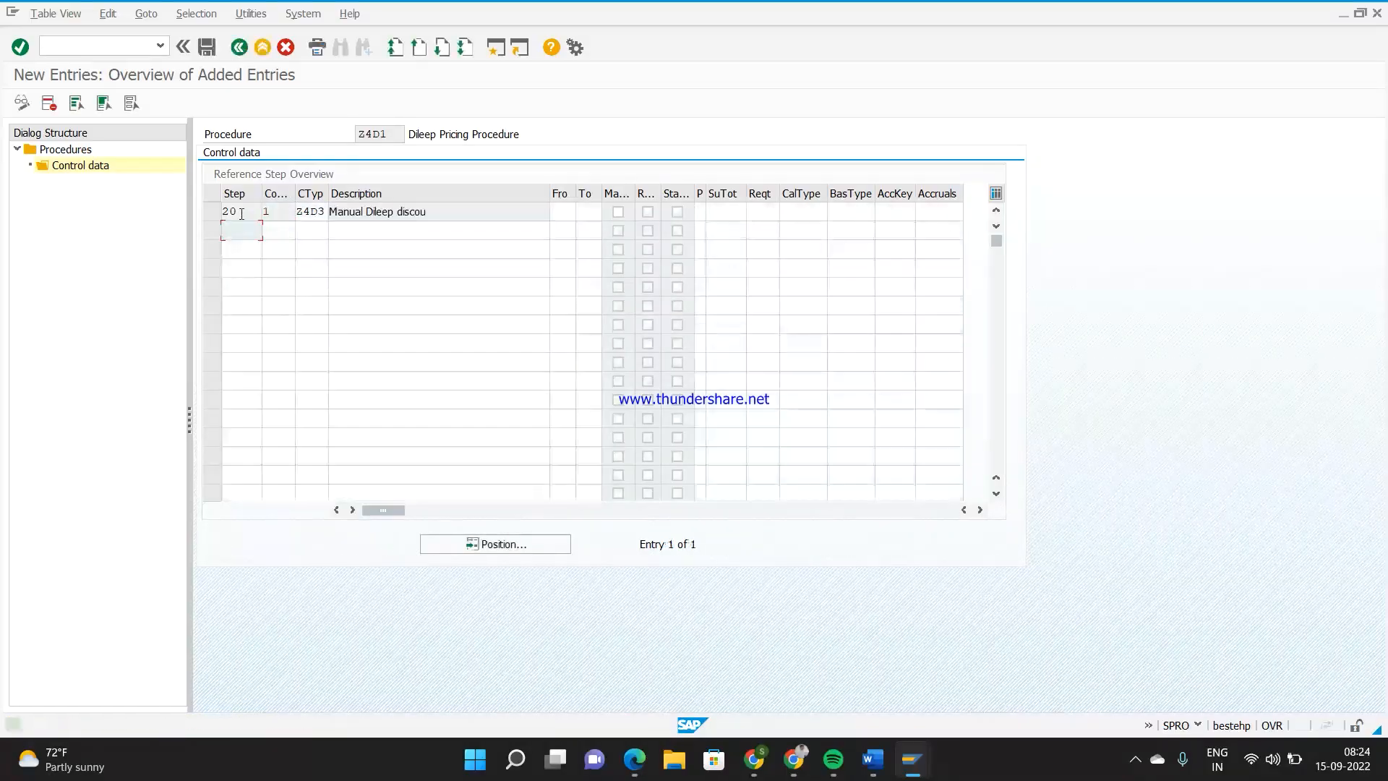
{"action": "left_click", "coordinate": [239, 48]}
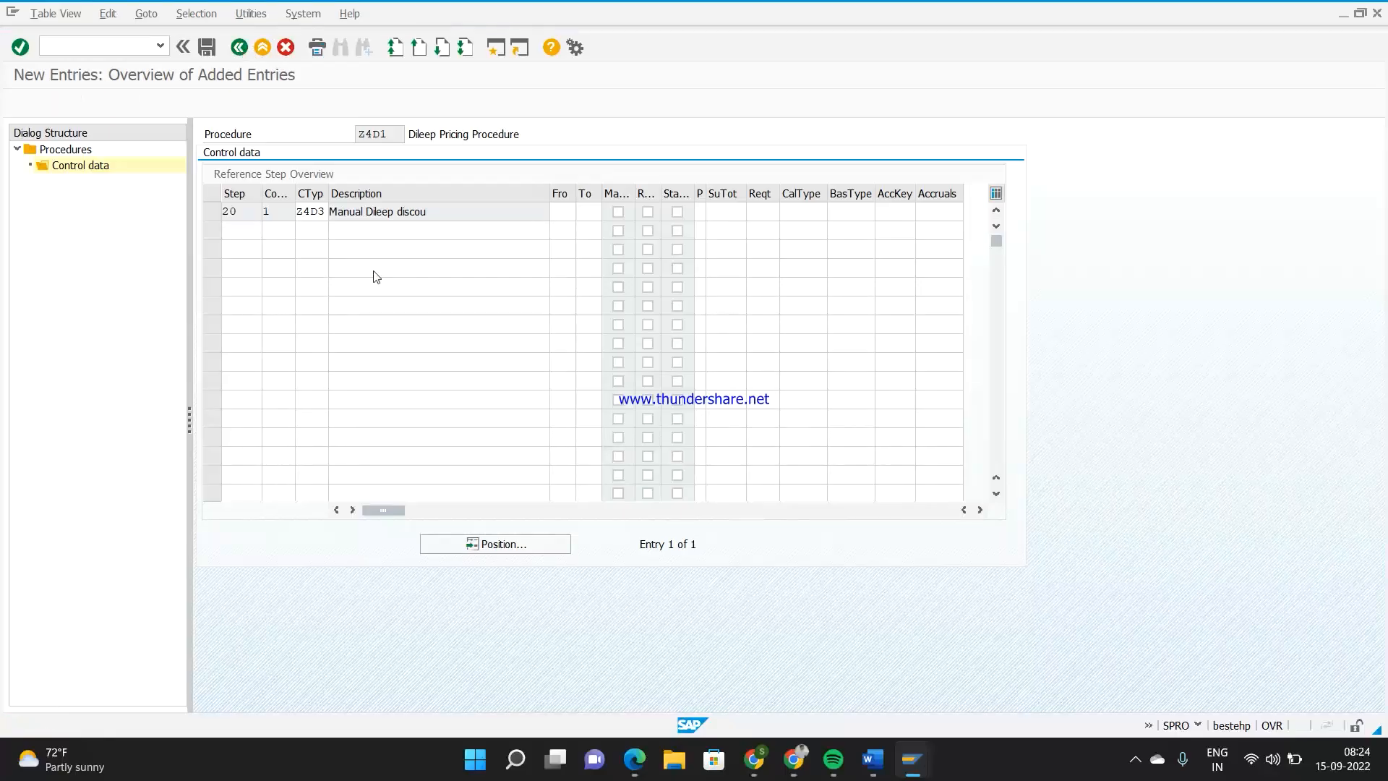
Widen the counter column, mark condition type Z4D3 as manual and save procedure Z4D1 under the proposed customizing request
{"action": "left_click", "coordinate": [276, 250]}
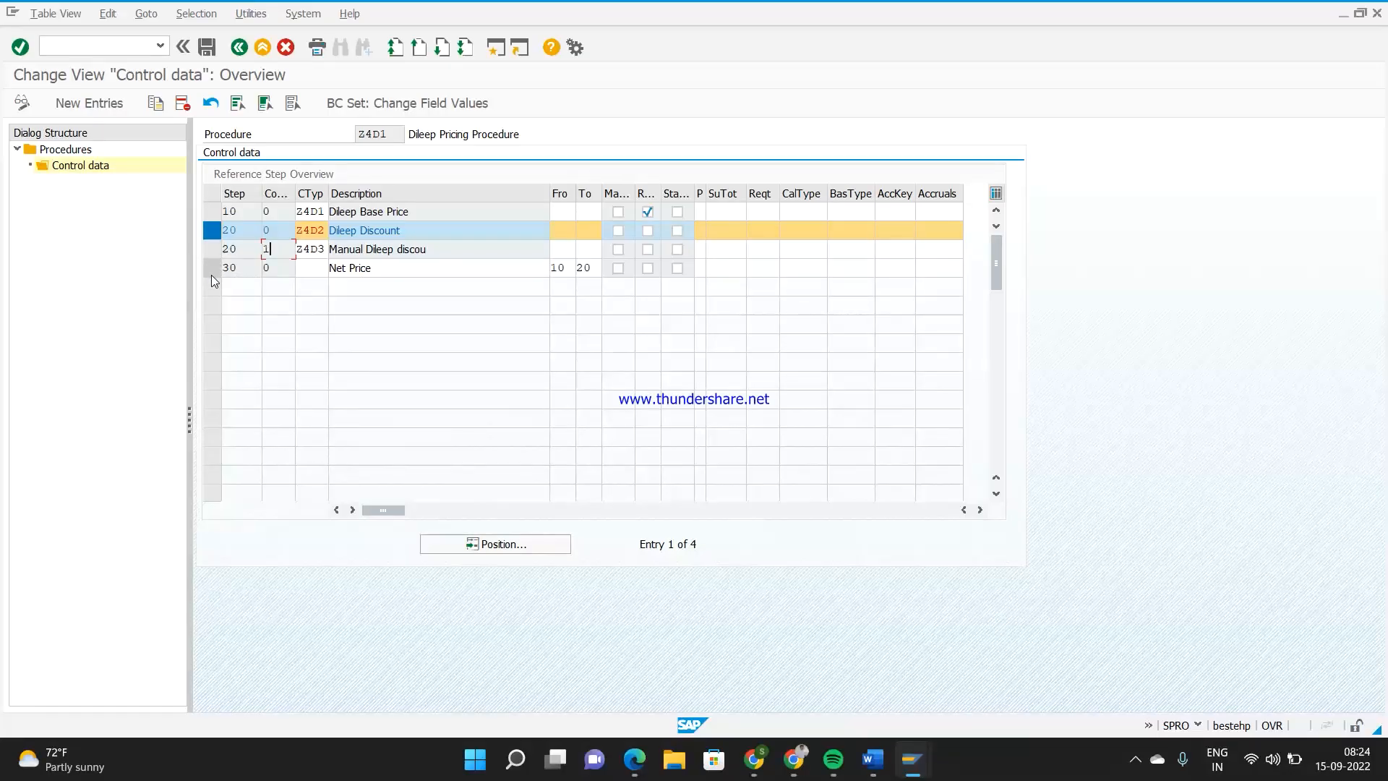
{"action": "left_click_drag", "start_coordinate": [296, 190], "coordinate": [311, 191]}
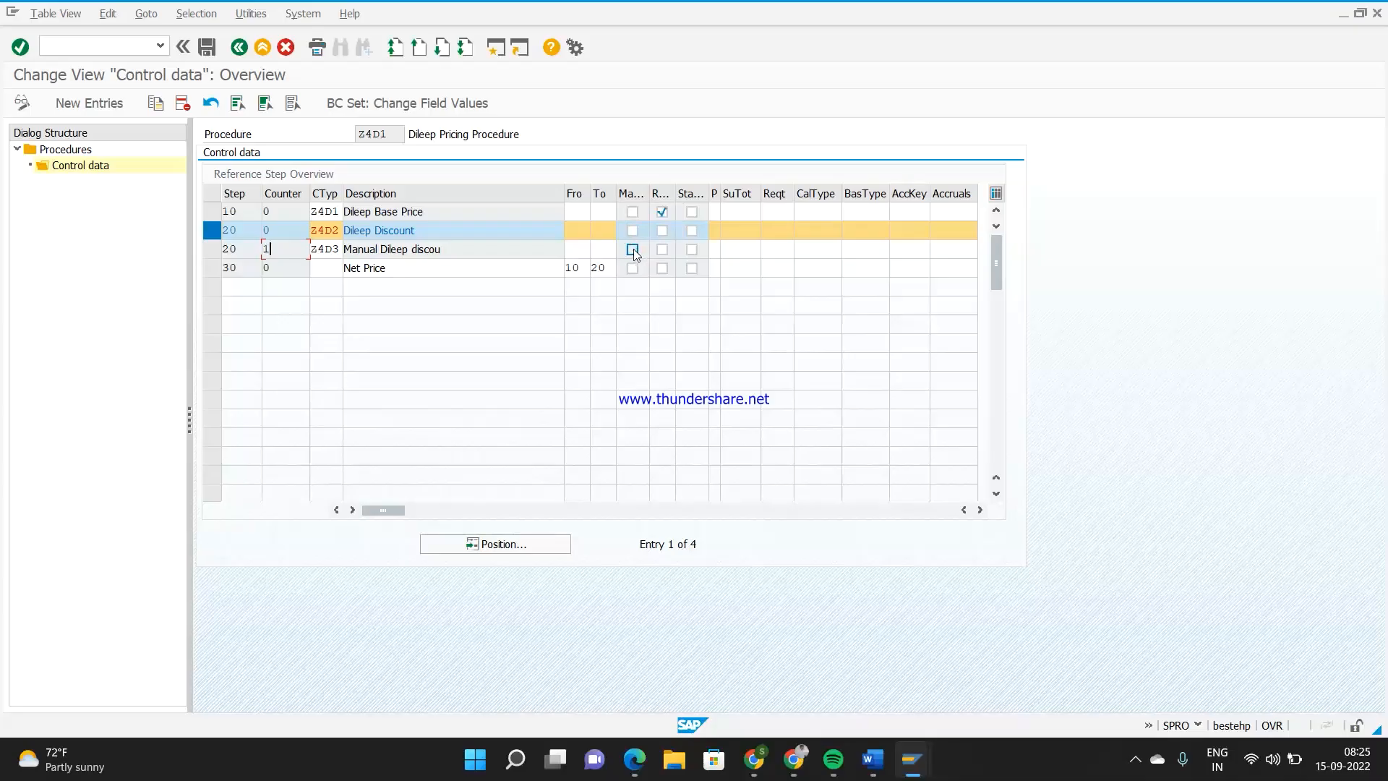
{"action": "left_click", "coordinate": [206, 45]}
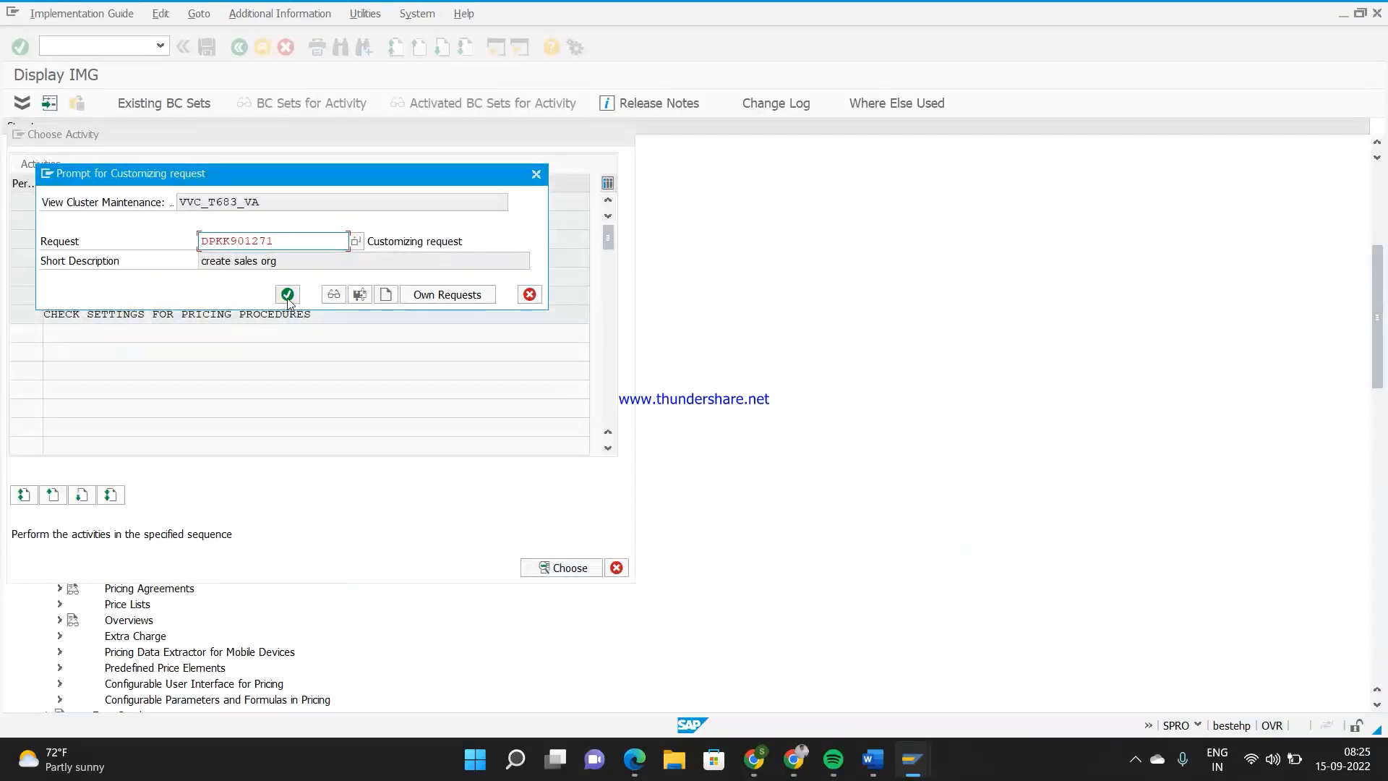
{"action": "left_click", "coordinate": [287, 295]}
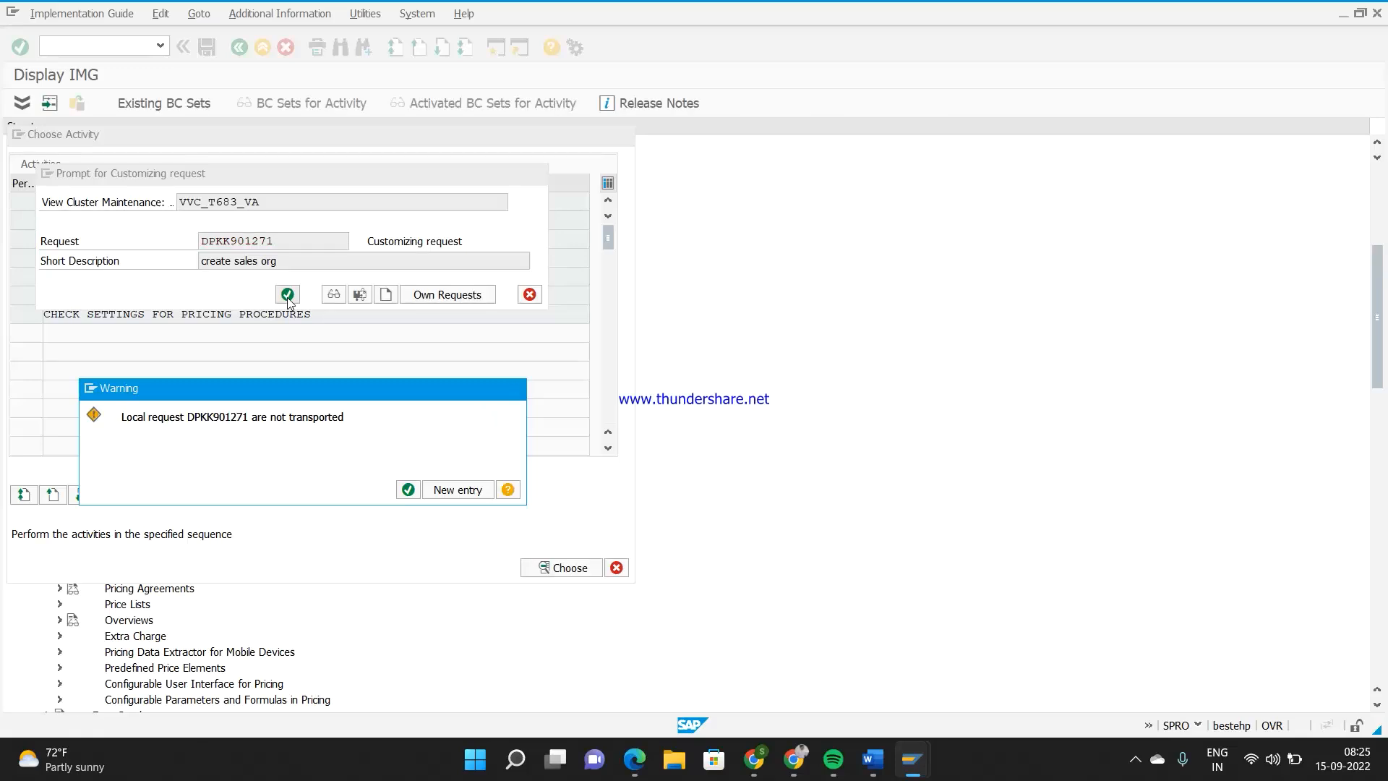
{"action": "key", "text": "Return"}
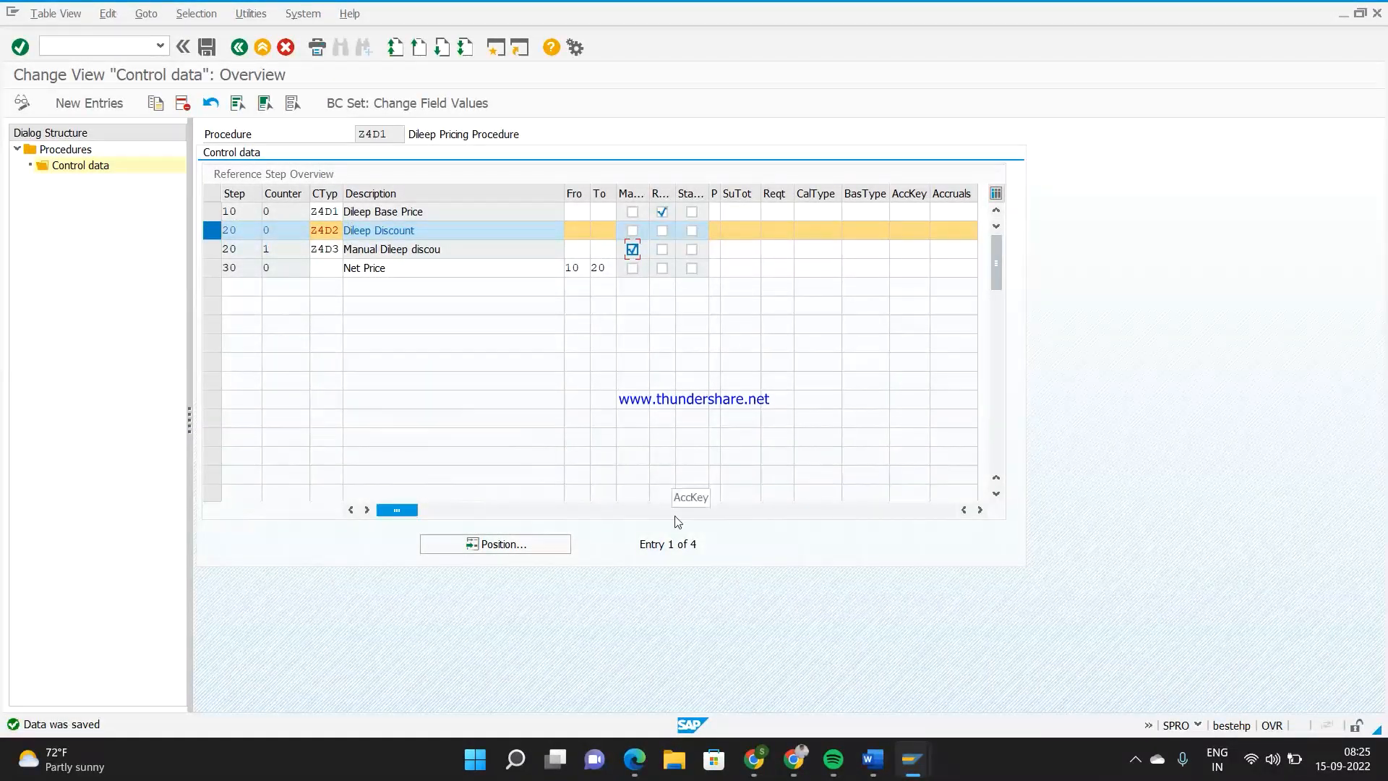
Switch to the session with the open sales order's item conditions
{"action": "left_click", "coordinate": [465, 250]}
{"action": "mouse_move", "coordinate": [912, 759]}
{"action": "left_click", "coordinate": [874, 658]}
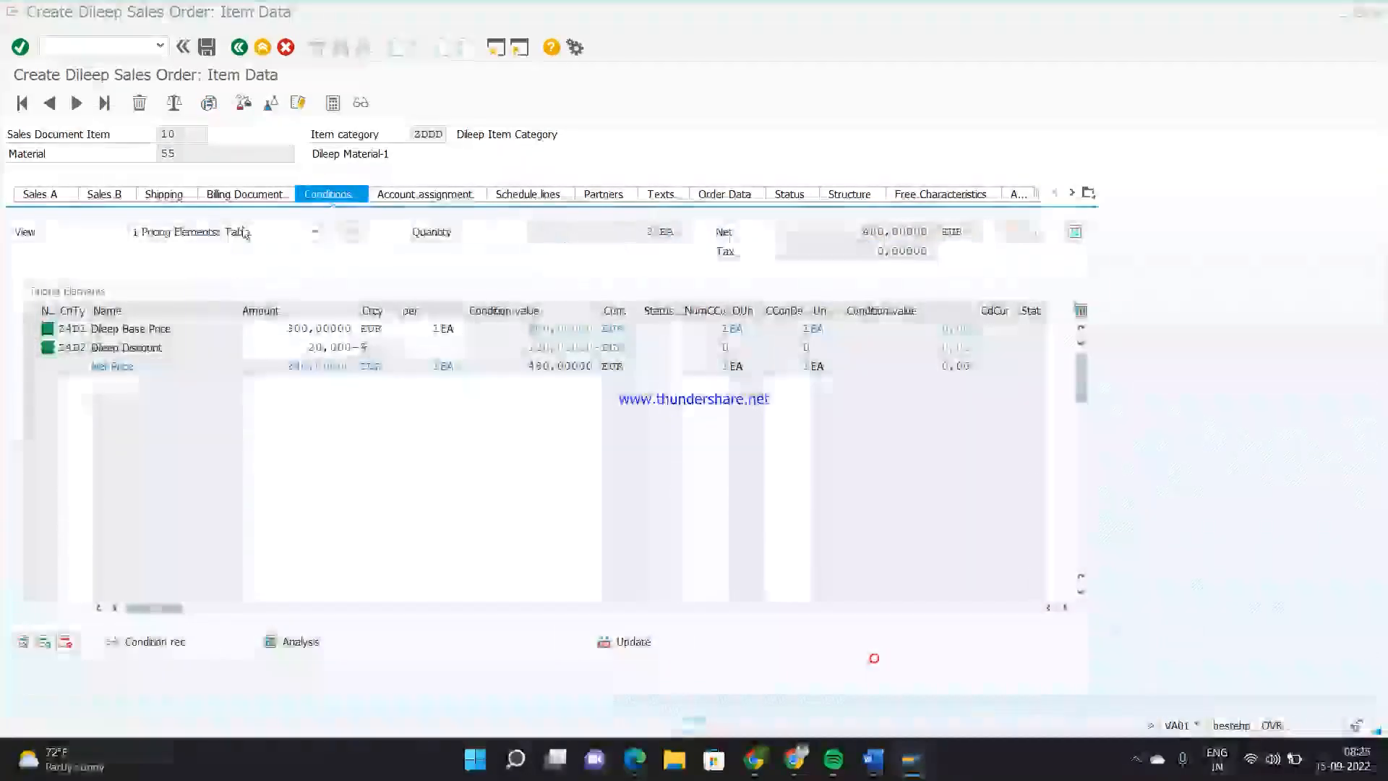
Start a new sales order with transaction VA01, order type ZD44, sales organization Z444, distribution channel 44 and division 44
{"action": "left_click", "coordinate": [78, 45]}
{"action": "type", "text": "/nva01"}
{"action": "key", "text": "Return"}
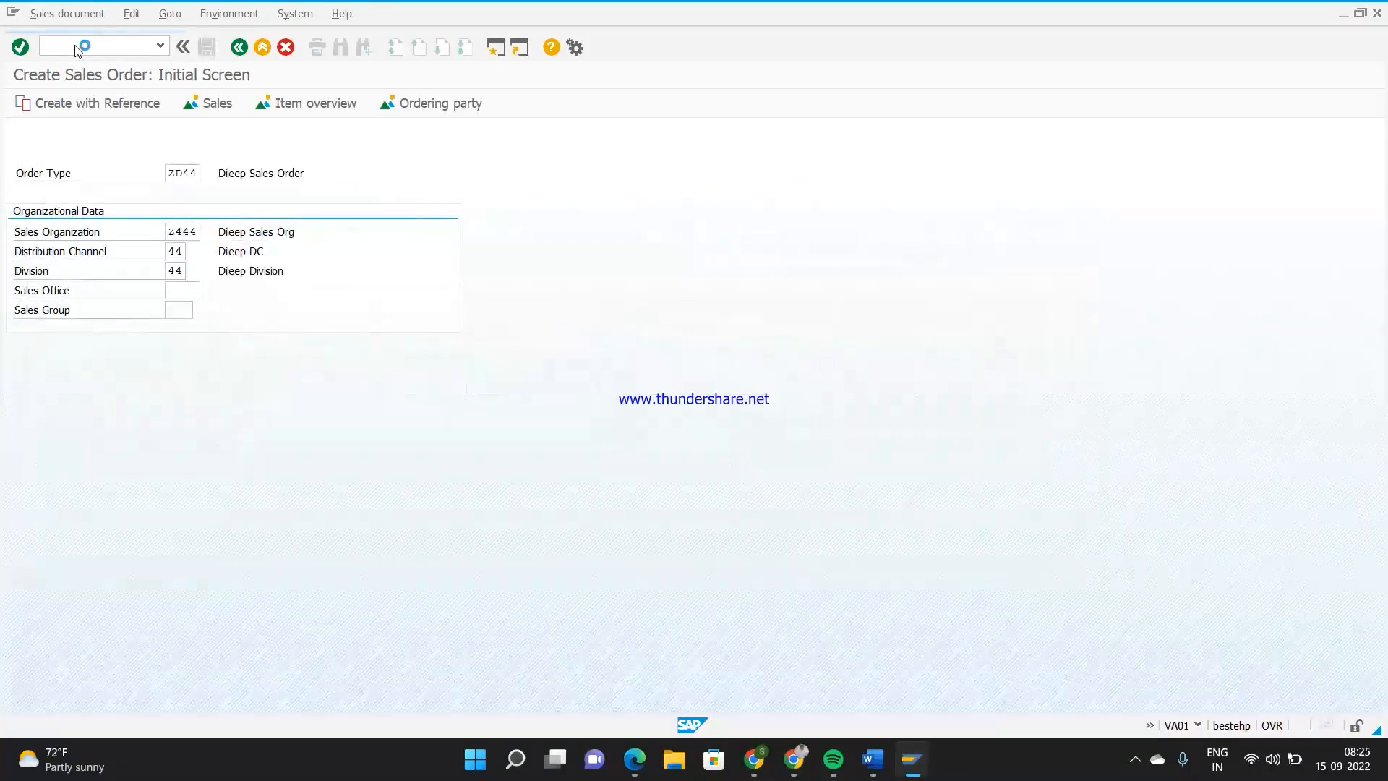
{"action": "key", "text": "Return"}
Enter the customer number as sold-to and ship-to party and fill in the PO number in the order header
{"action": "type", "text": "309"}
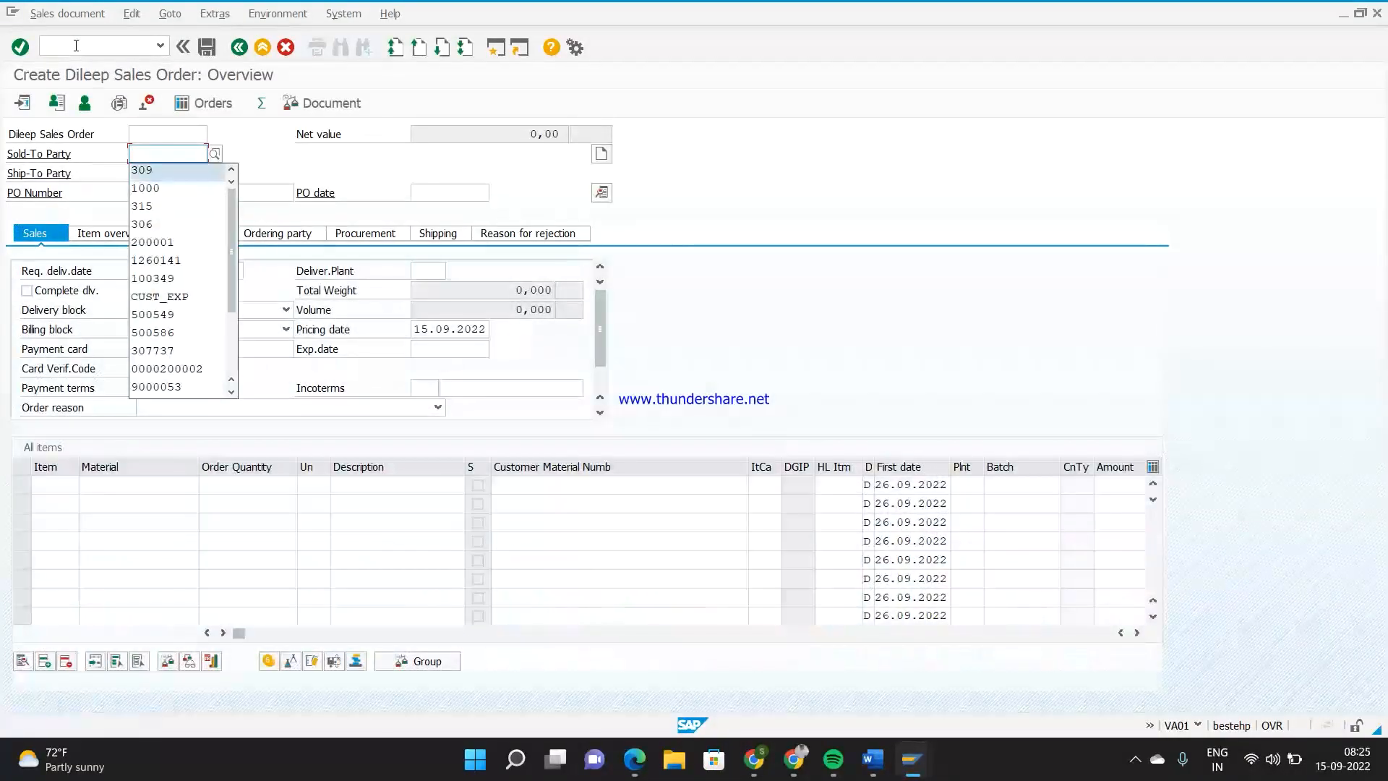
{"action": "key", "text": "Tab"}
{"action": "type", "text": "309"}
{"action": "key", "text": "Tab"}
{"action": "type", "text": "11"}
{"action": "key", "text": "Return"}
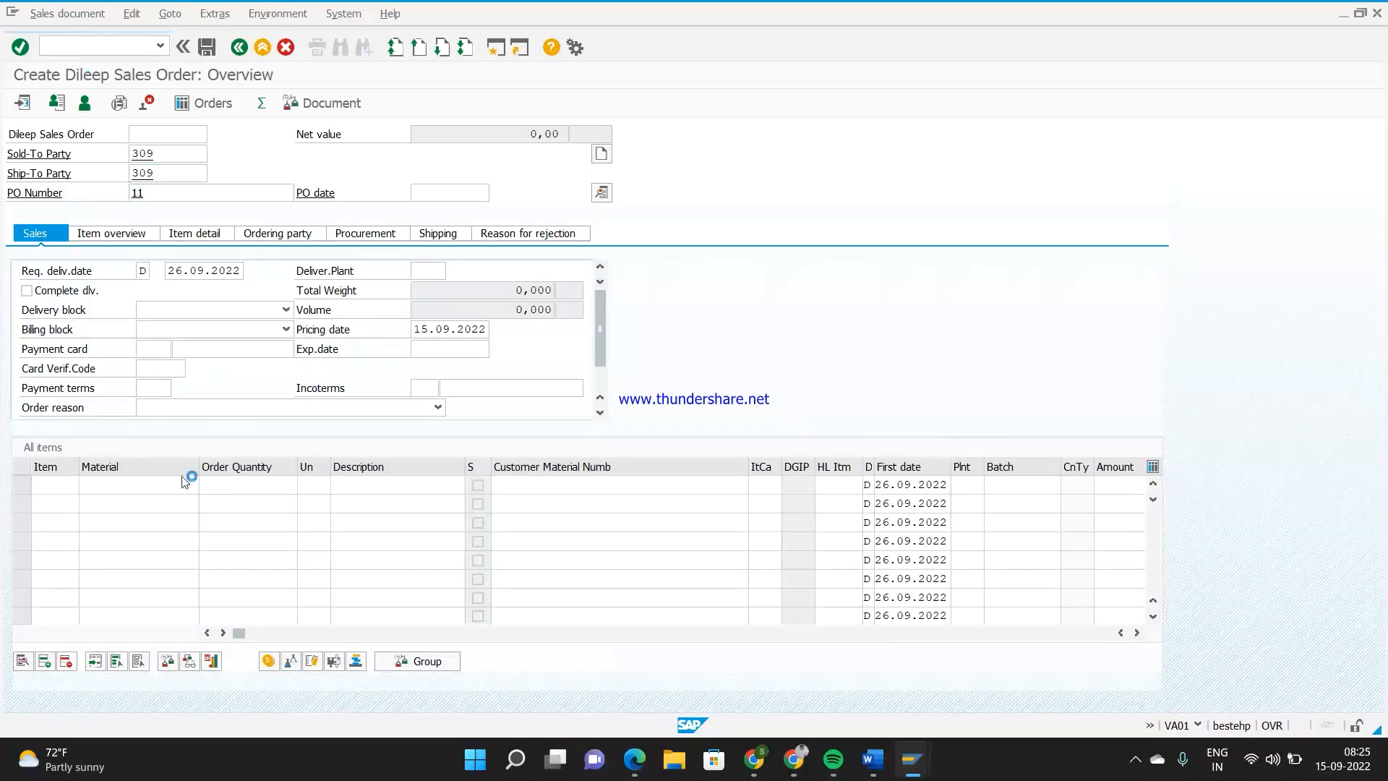
Add material 55 with order quantity 2 as an order item and display the item's conditions
{"action": "type", "text": "55"}
{"action": "key", "text": "Tab"}
{"action": "type", "text": "2"}
{"action": "key", "text": "Return"}
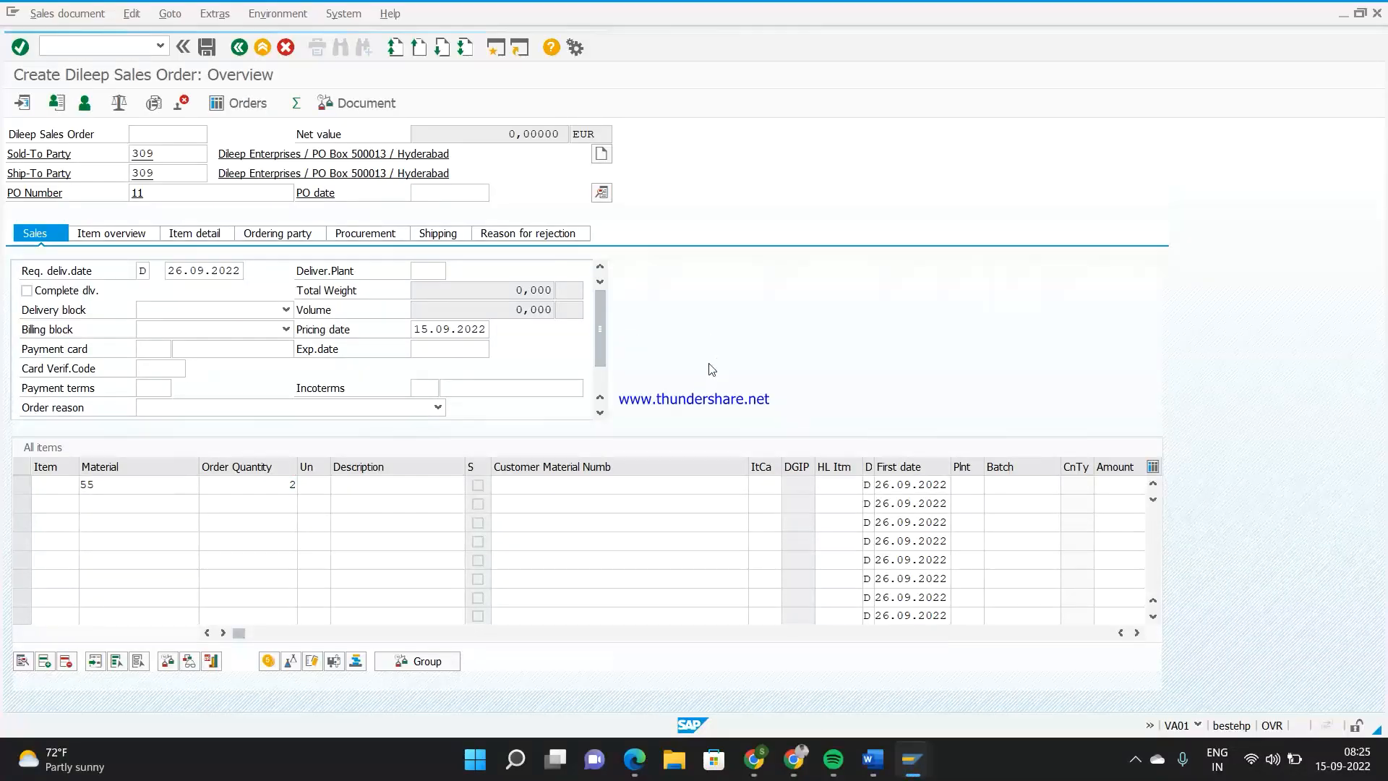
{"action": "double_click", "coordinate": [175, 488]}
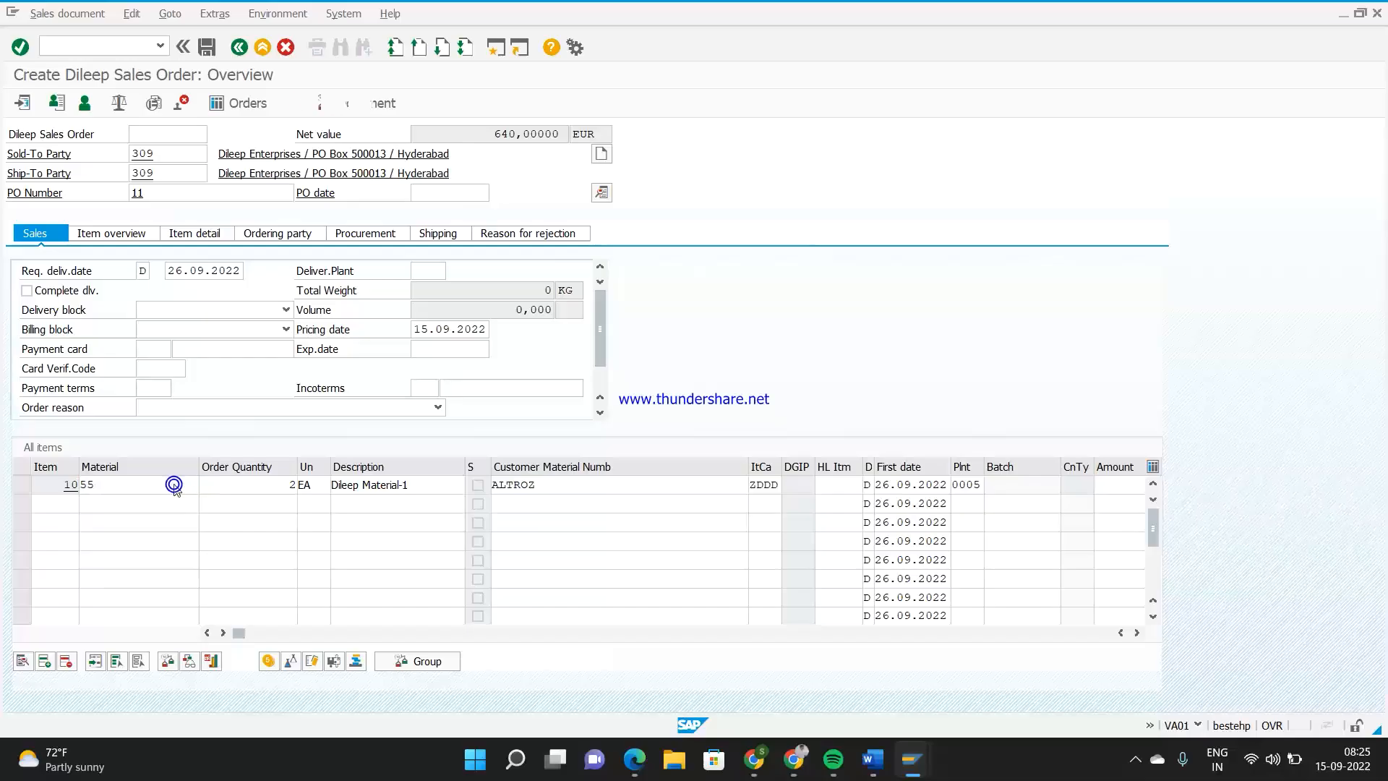
{"action": "left_click", "coordinate": [339, 194]}
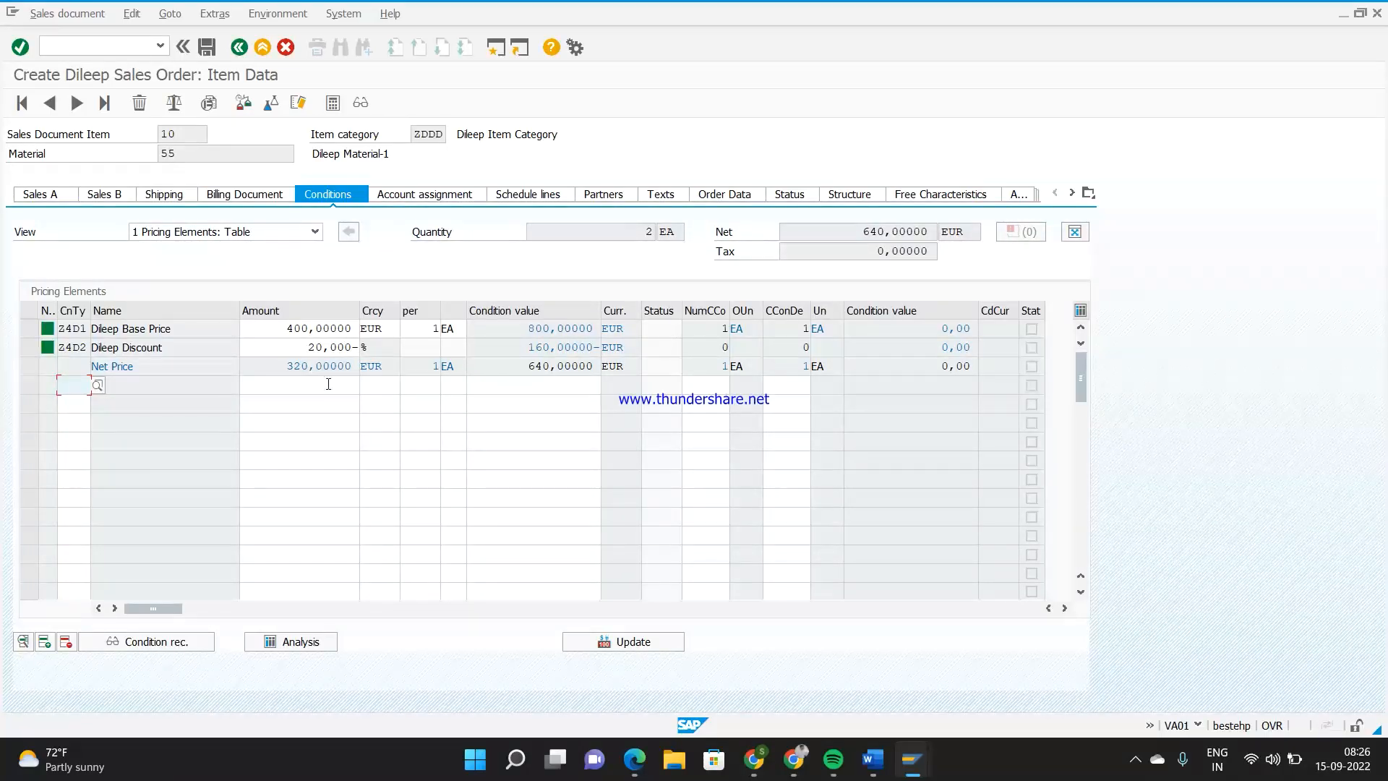
{"action": "left_click", "coordinate": [1135, 759]}
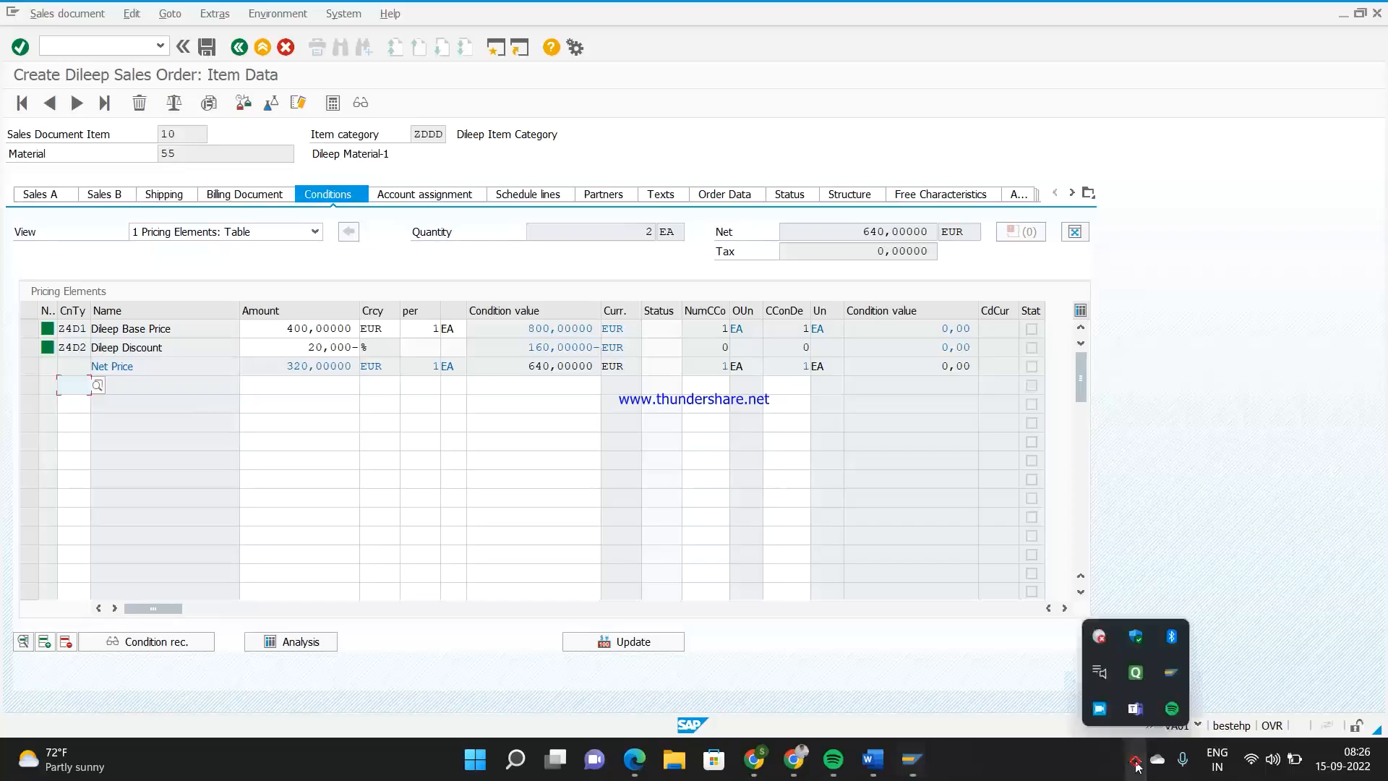
{"action": "left_click", "coordinate": [1147, 564]}
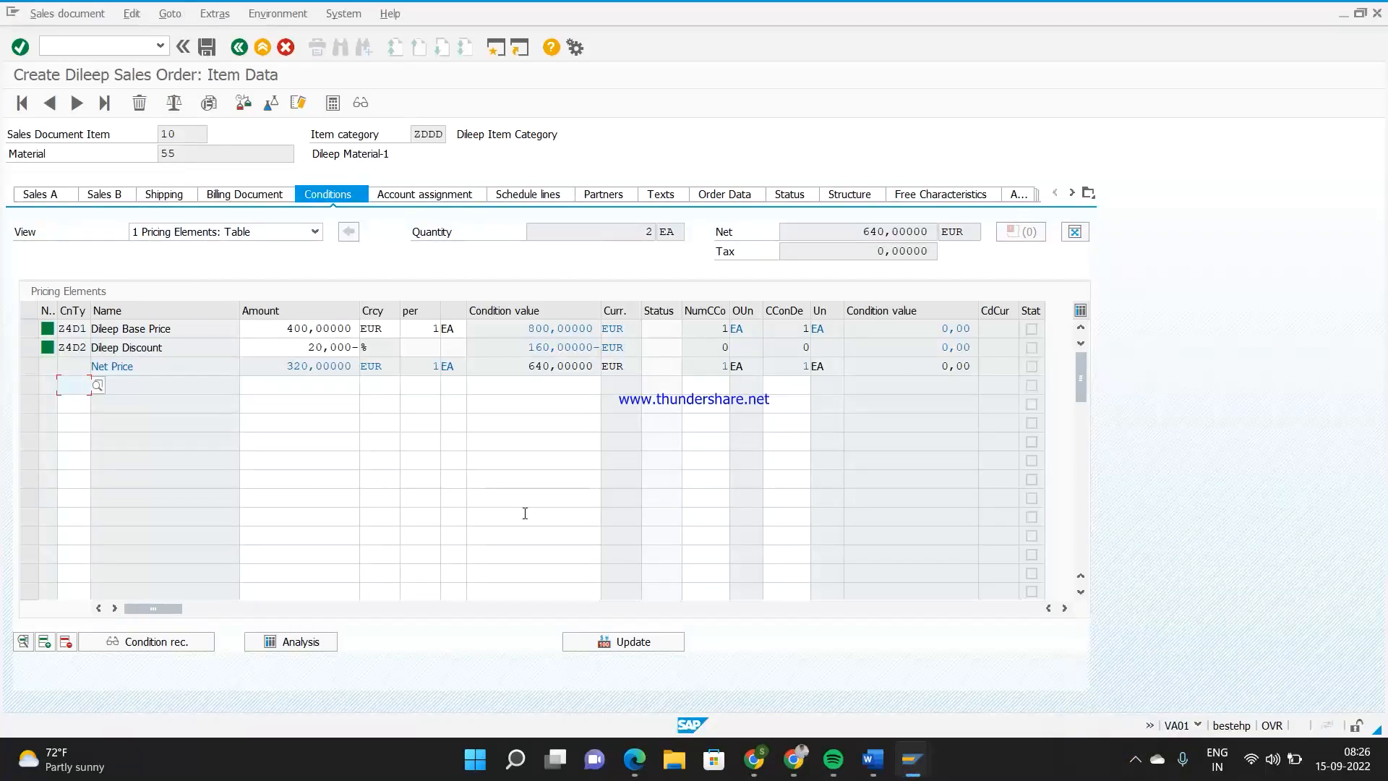
{"action": "key", "text": "alt+Tab"}
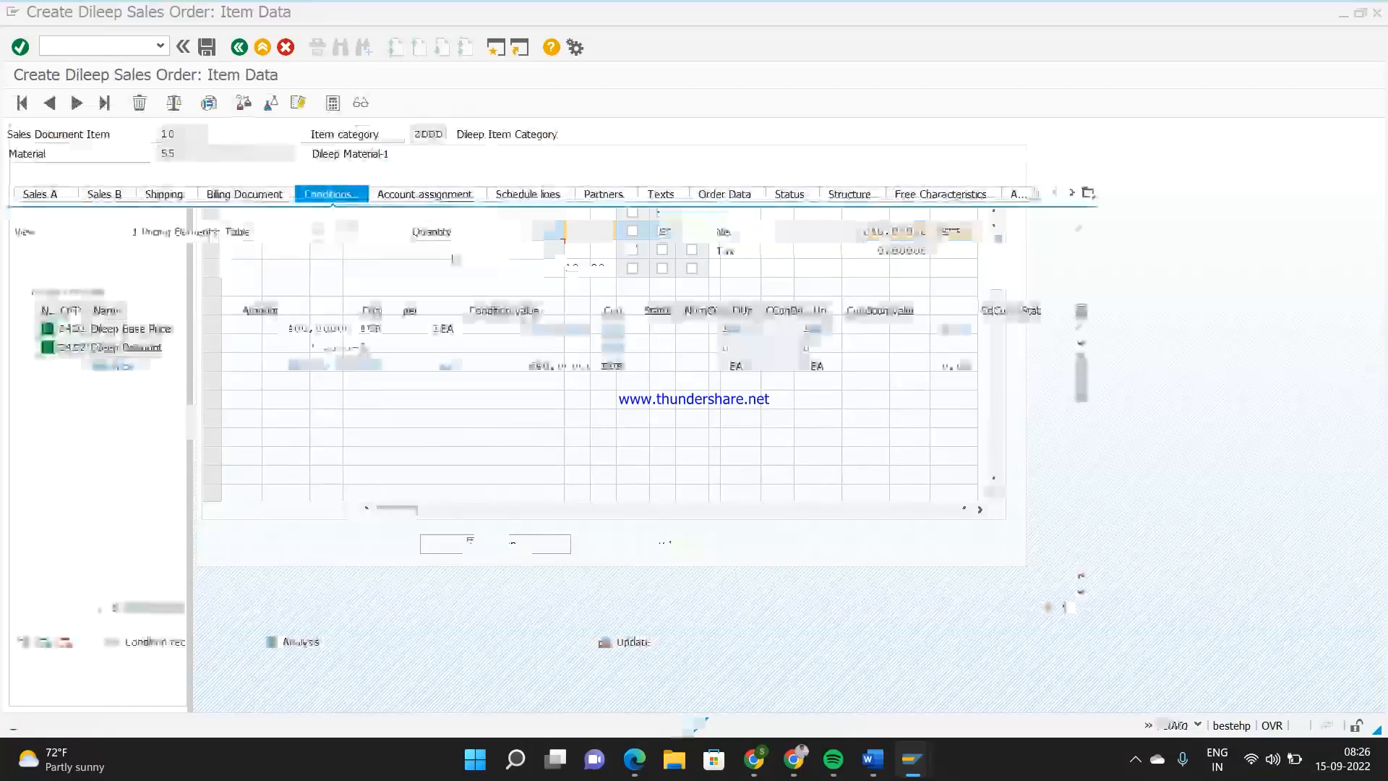
{"action": "key", "text": "F10"}
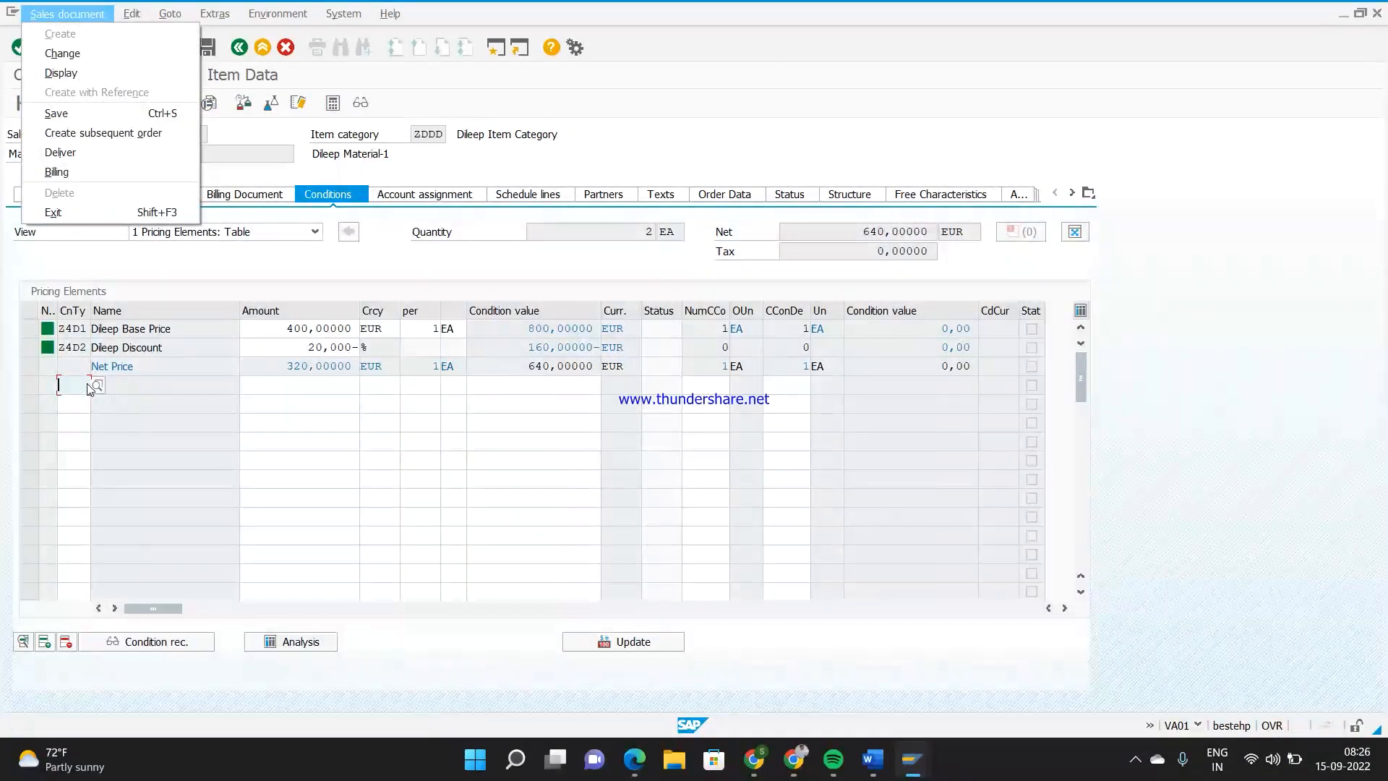
{"action": "key", "text": "Escape"}
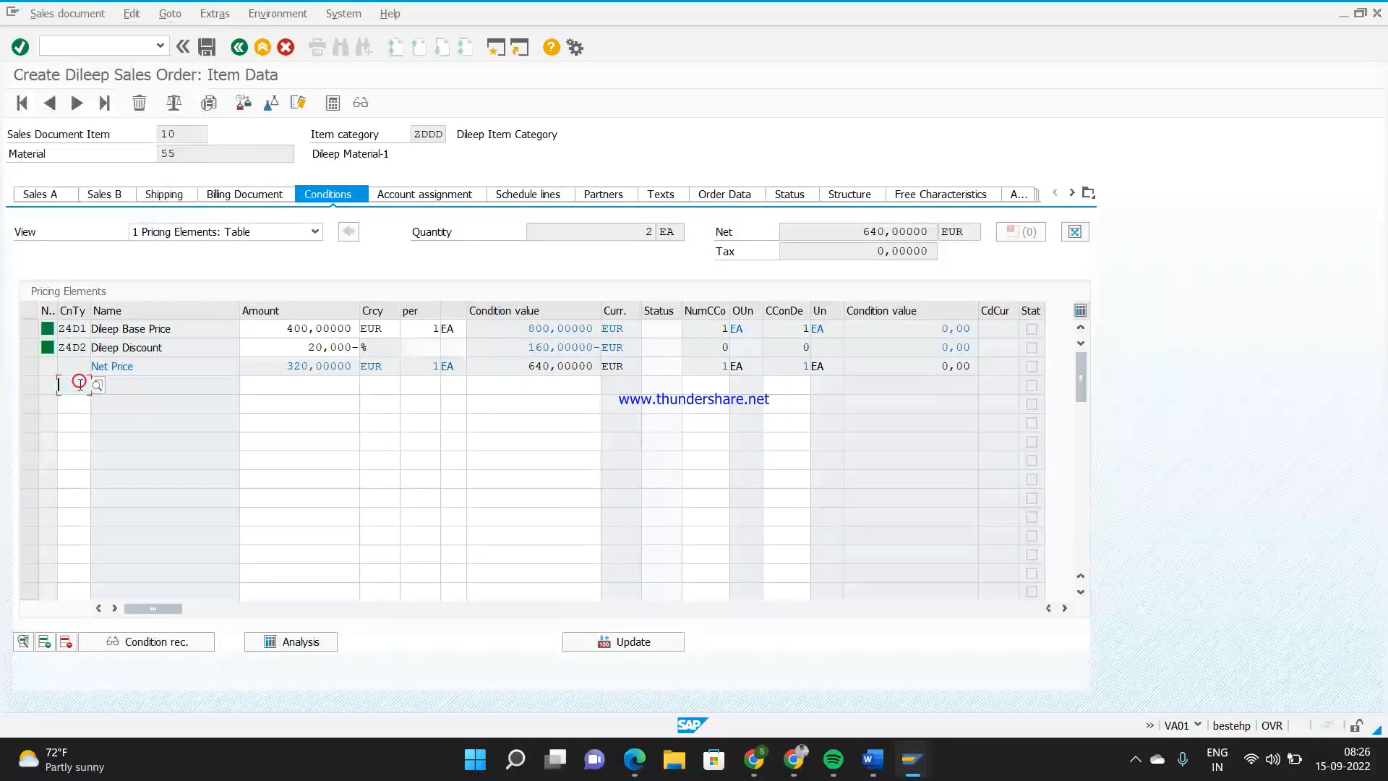
Add condition type Z4D3 to the item's pricing elements
{"action": "type", "text": "z4d3"}
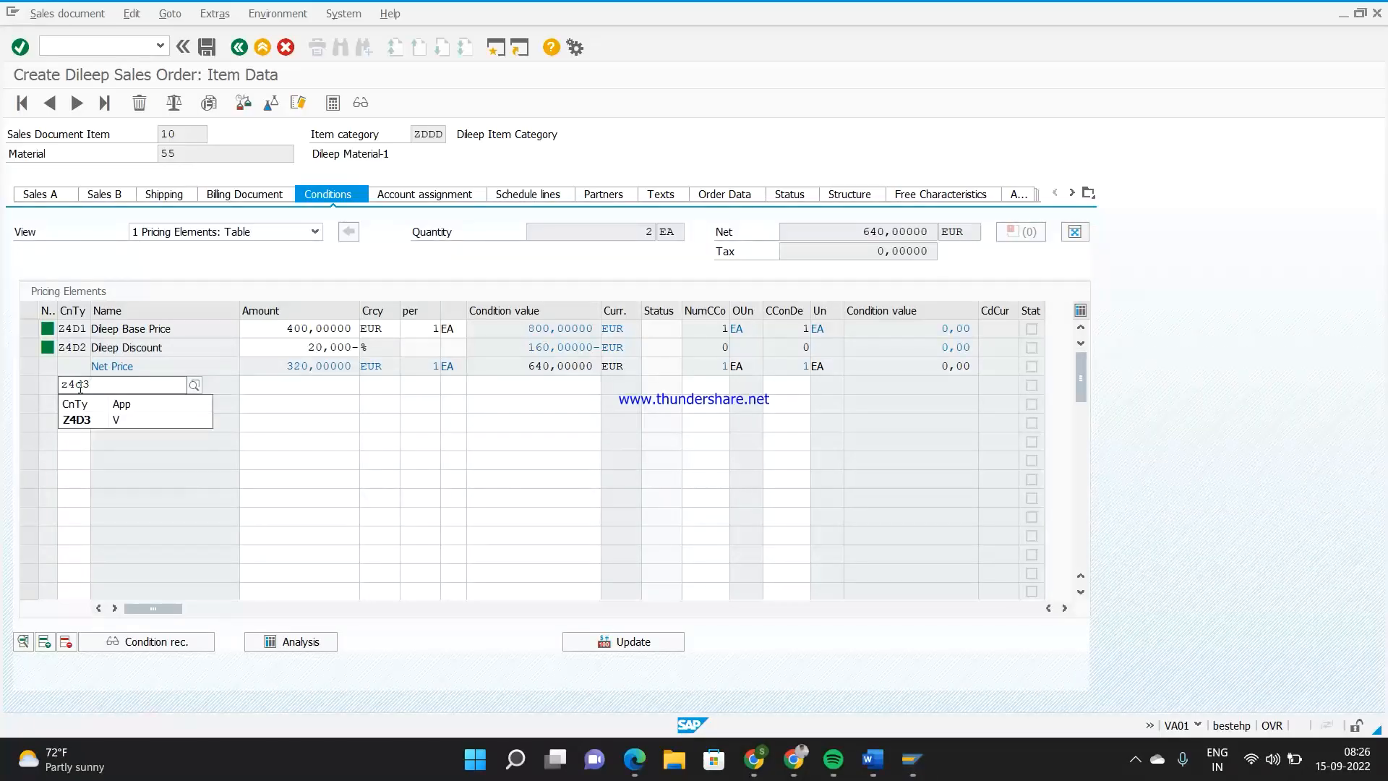
{"action": "key", "text": "Return"}
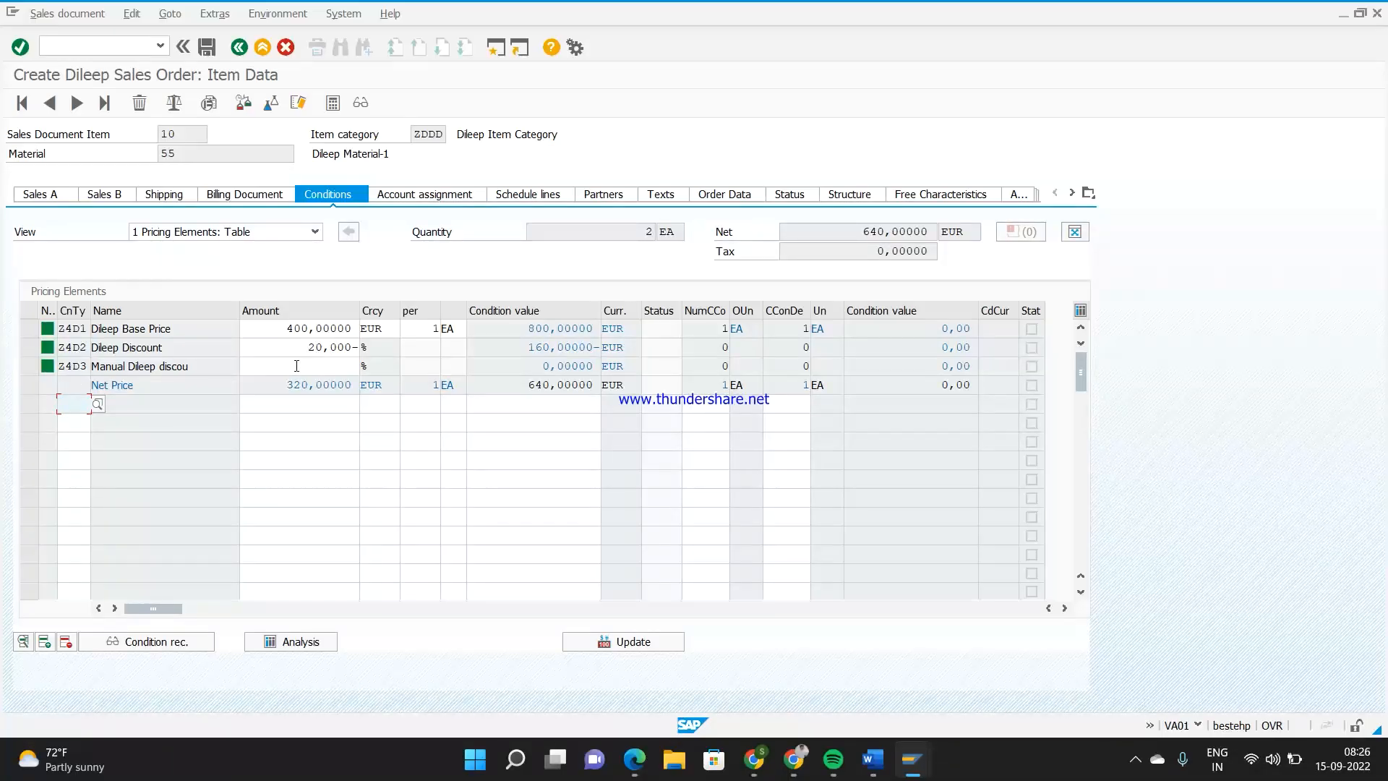
Examine the item's condition values and check the manual flag of Z4D3 in procedure Z4D1's control data
{"action": "left_click_drag", "start_coordinate": [635, 329], "coordinate": [602, 329]}
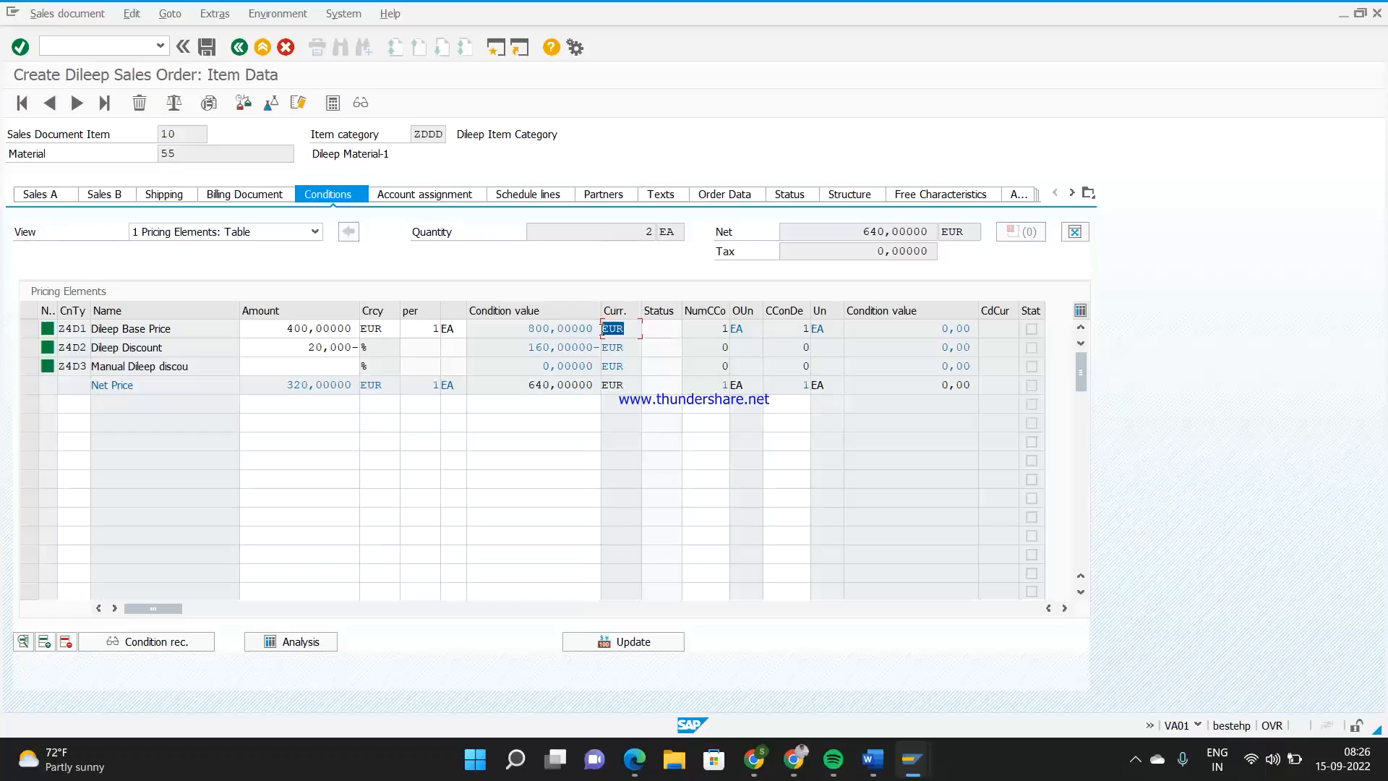
{"action": "left_click_drag", "start_coordinate": [626, 348], "coordinate": [598, 386]}
{"action": "left_click", "coordinate": [285, 366]}
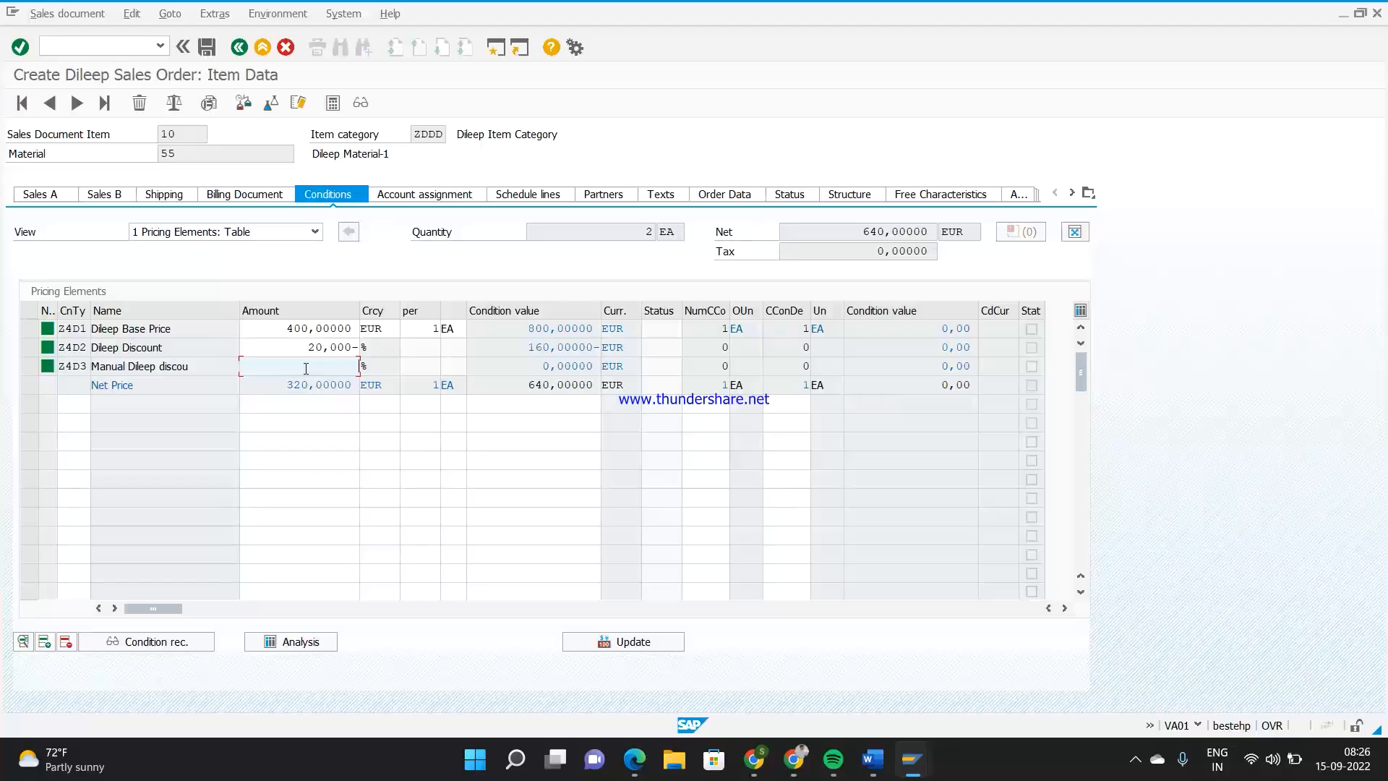
{"action": "key", "text": "alt+Tab"}
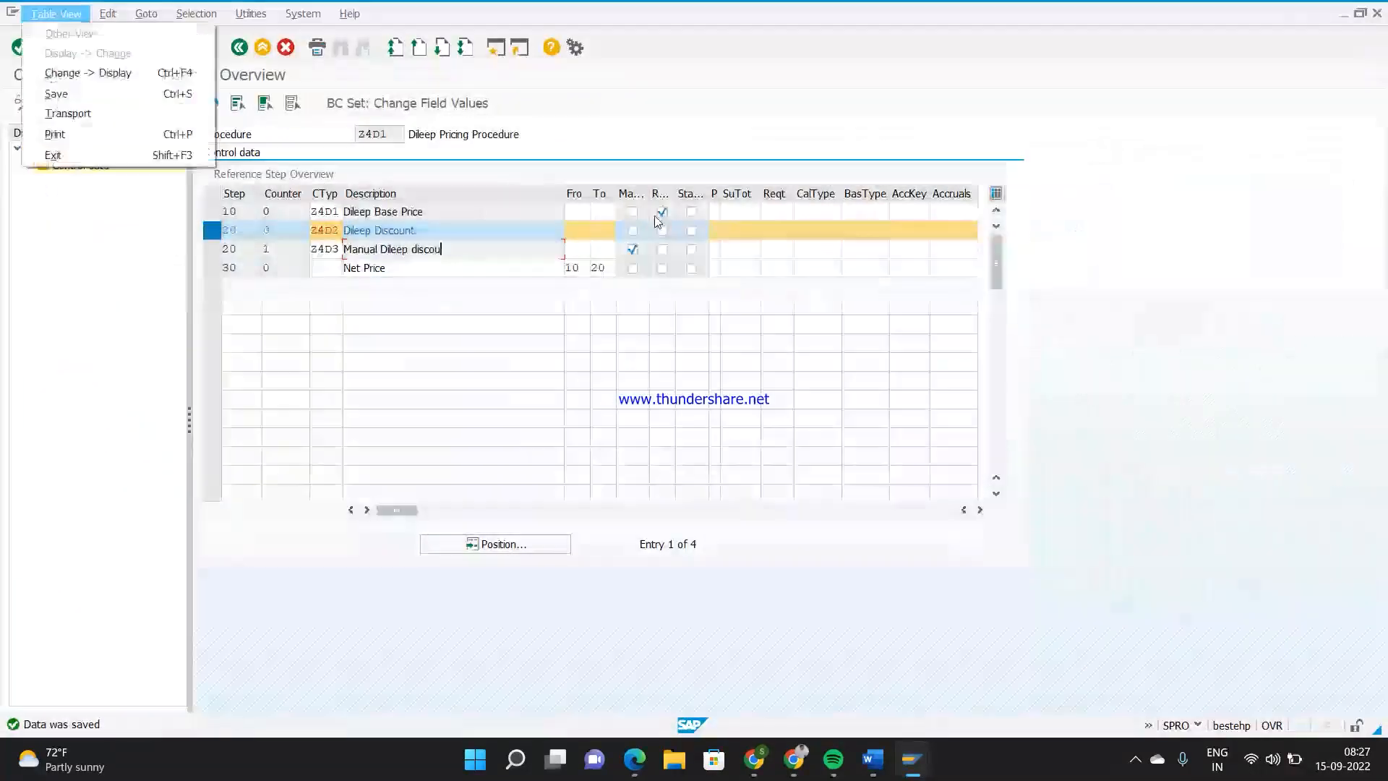
{"action": "left_click", "coordinate": [584, 351]}
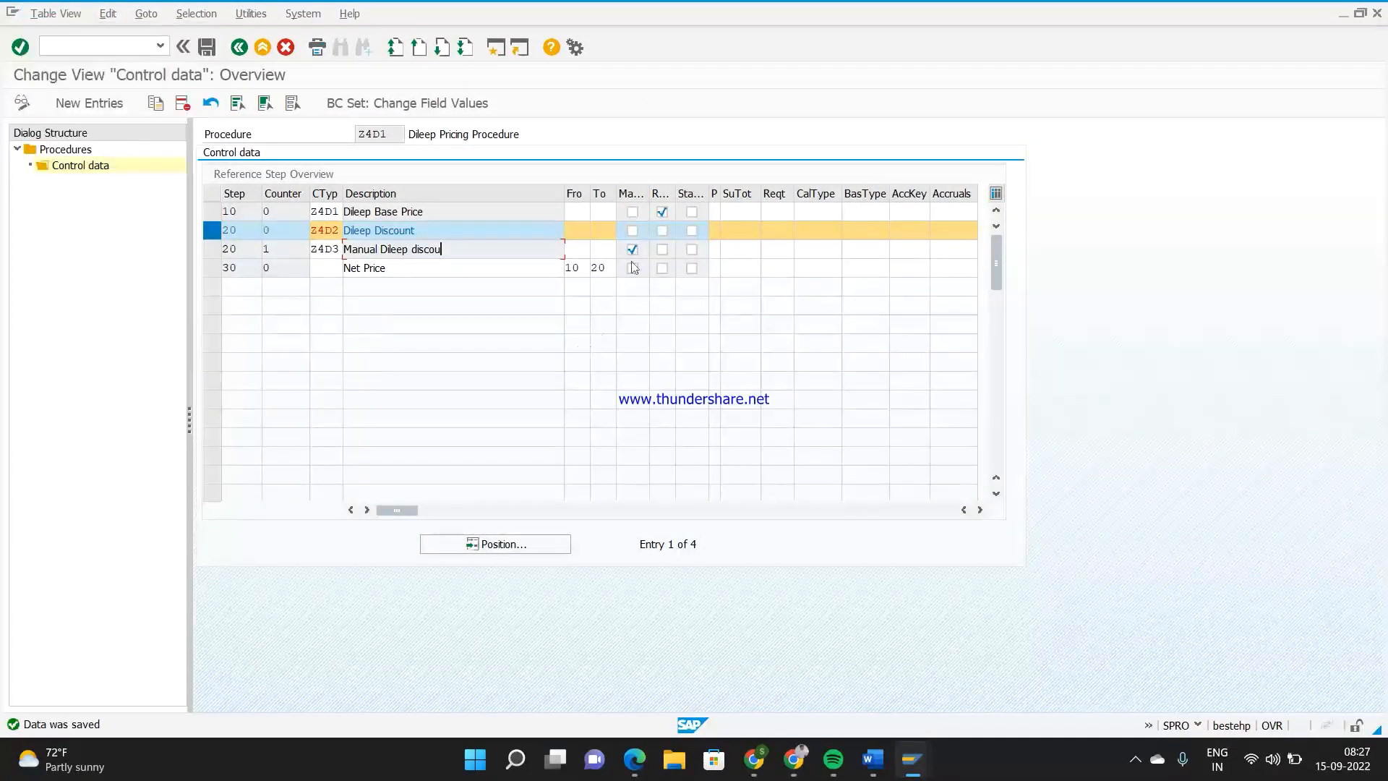
{"action": "key", "text": "alt+Tab"}
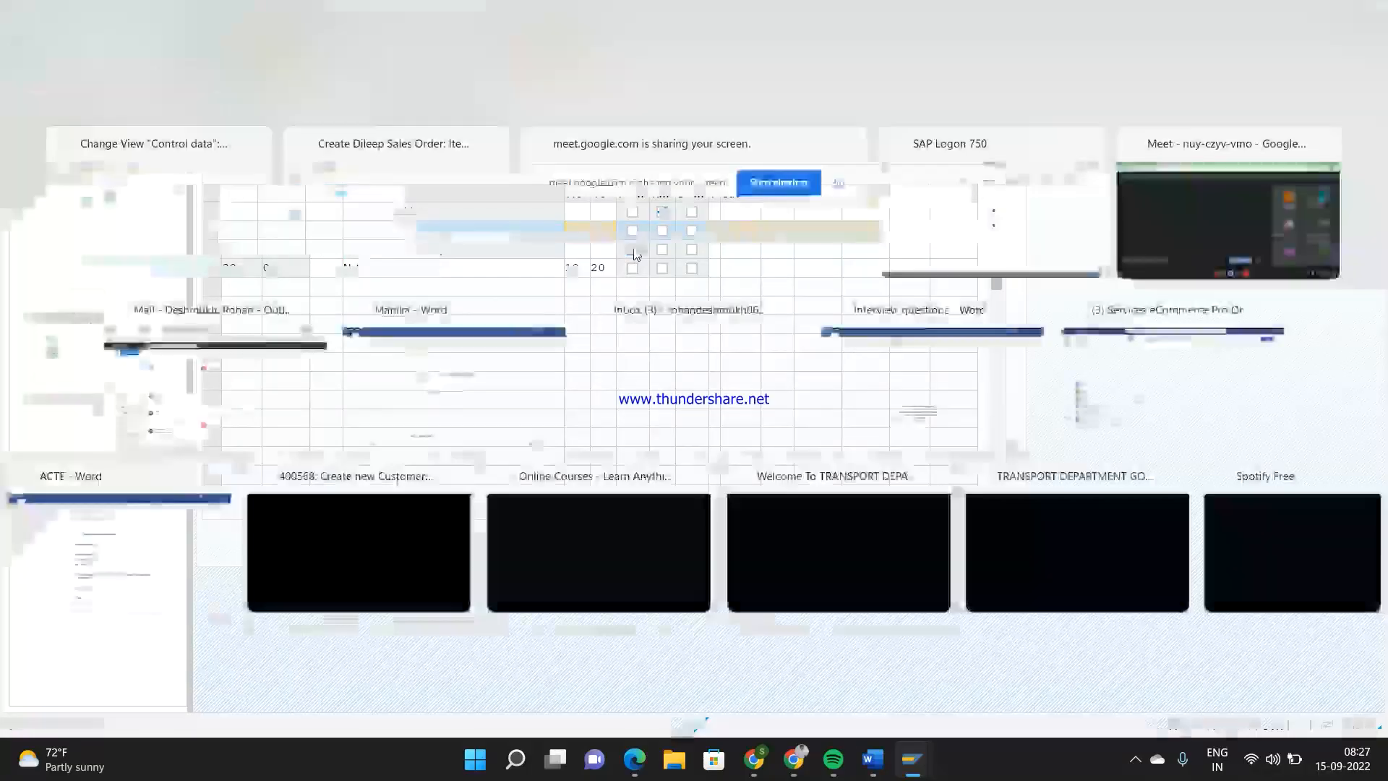
Set the amount of manual discount Z4D3 to 12 % in the order item and recalculate the net value
{"action": "left_click", "coordinate": [346, 367]}
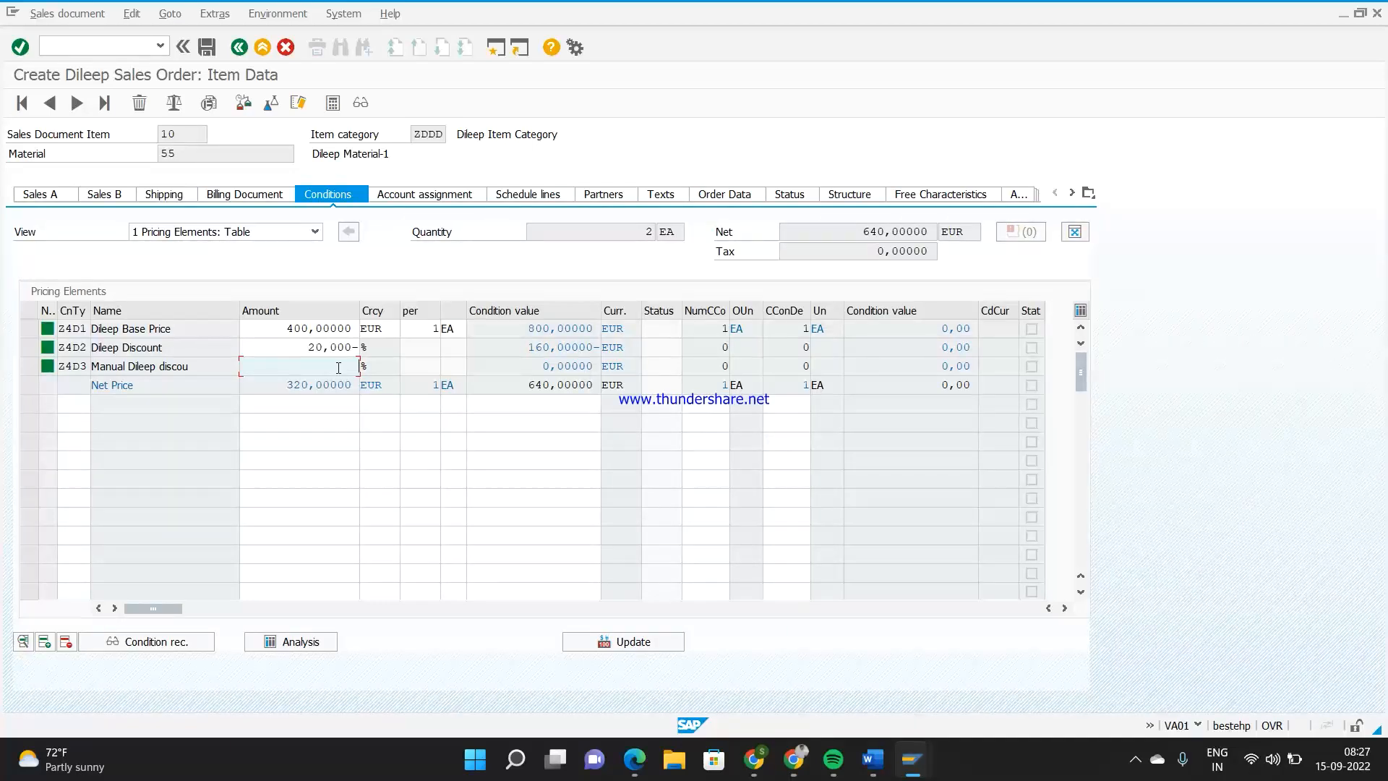
{"action": "type", "text": "12"}
{"action": "left_click_drag", "start_coordinate": [850, 232], "coordinate": [887, 232]}
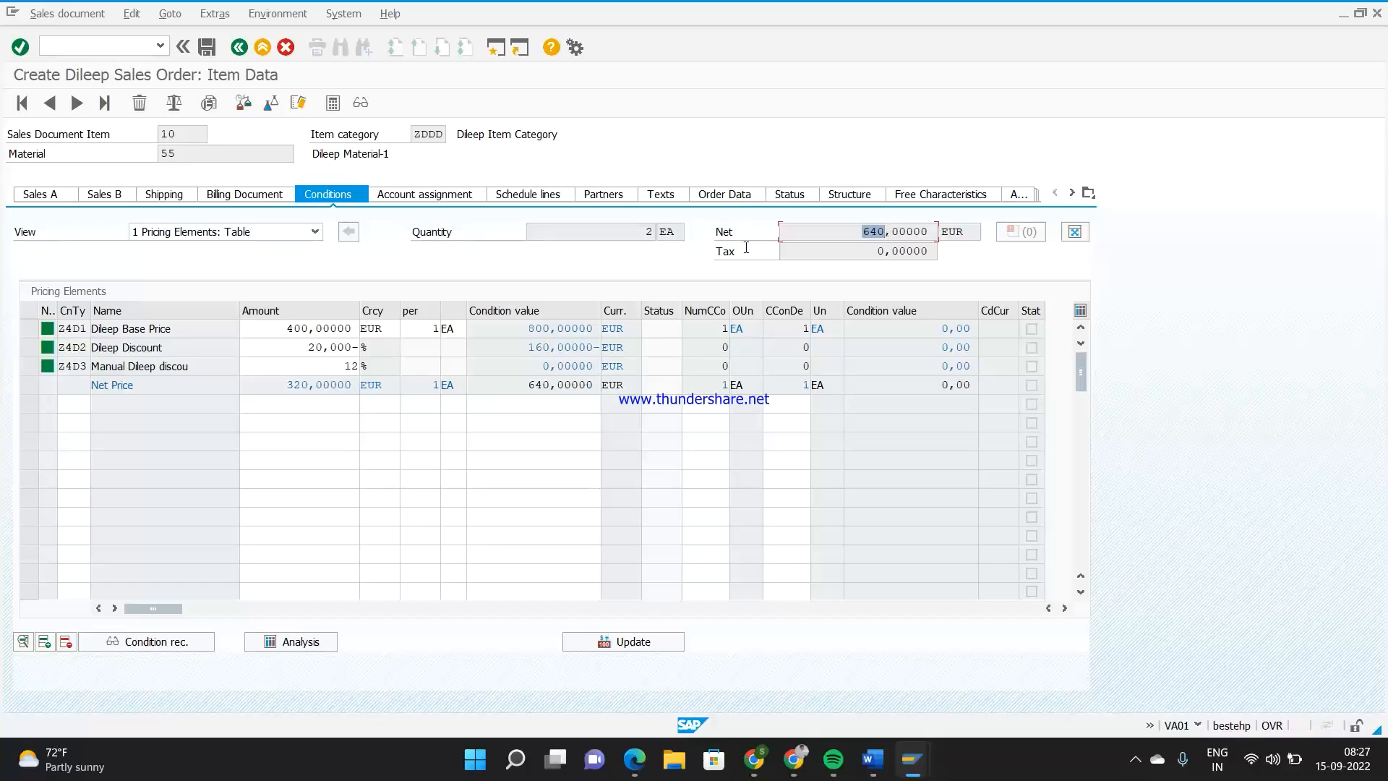
{"action": "key", "text": "Return"}
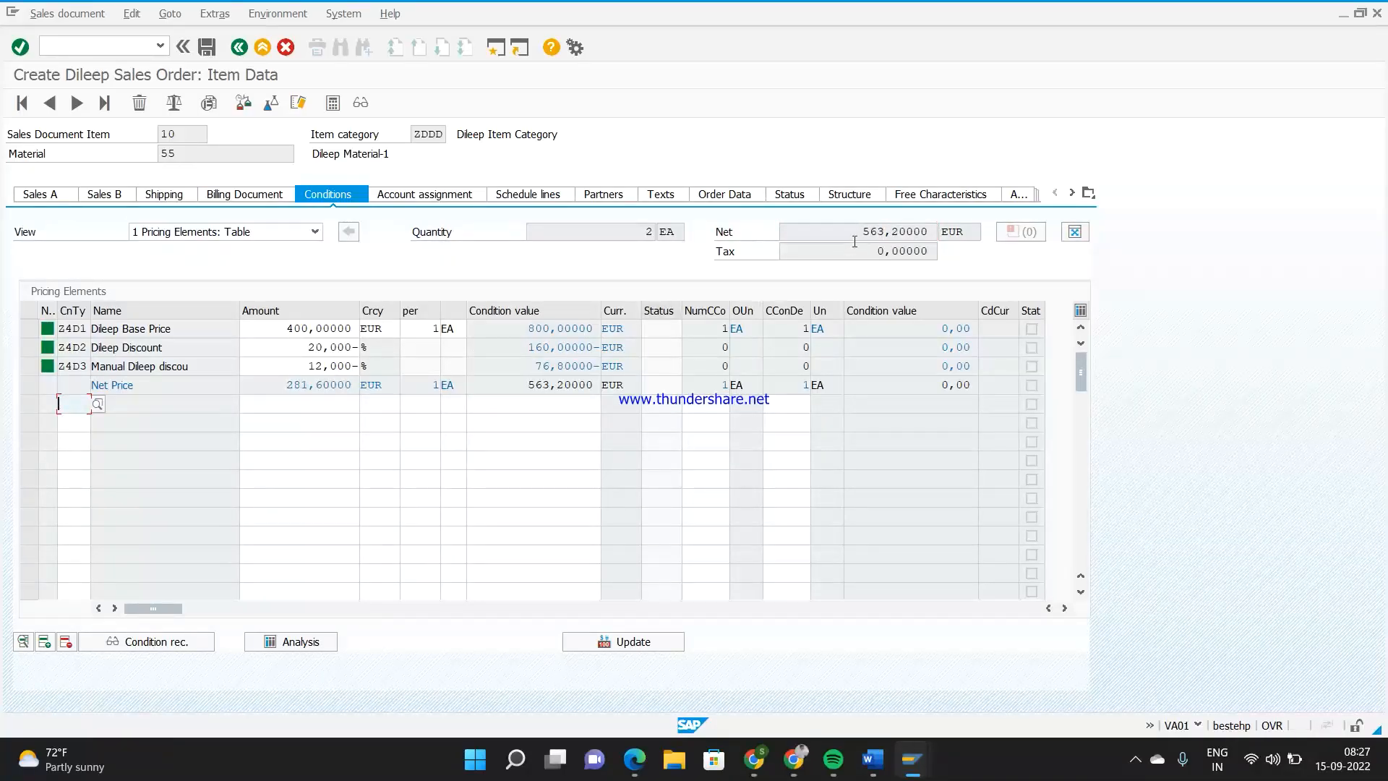
Examine the item's net value and the condition value of the manual discount Z4D3
{"action": "left_click_drag", "start_coordinate": [861, 231], "coordinate": [887, 232]}
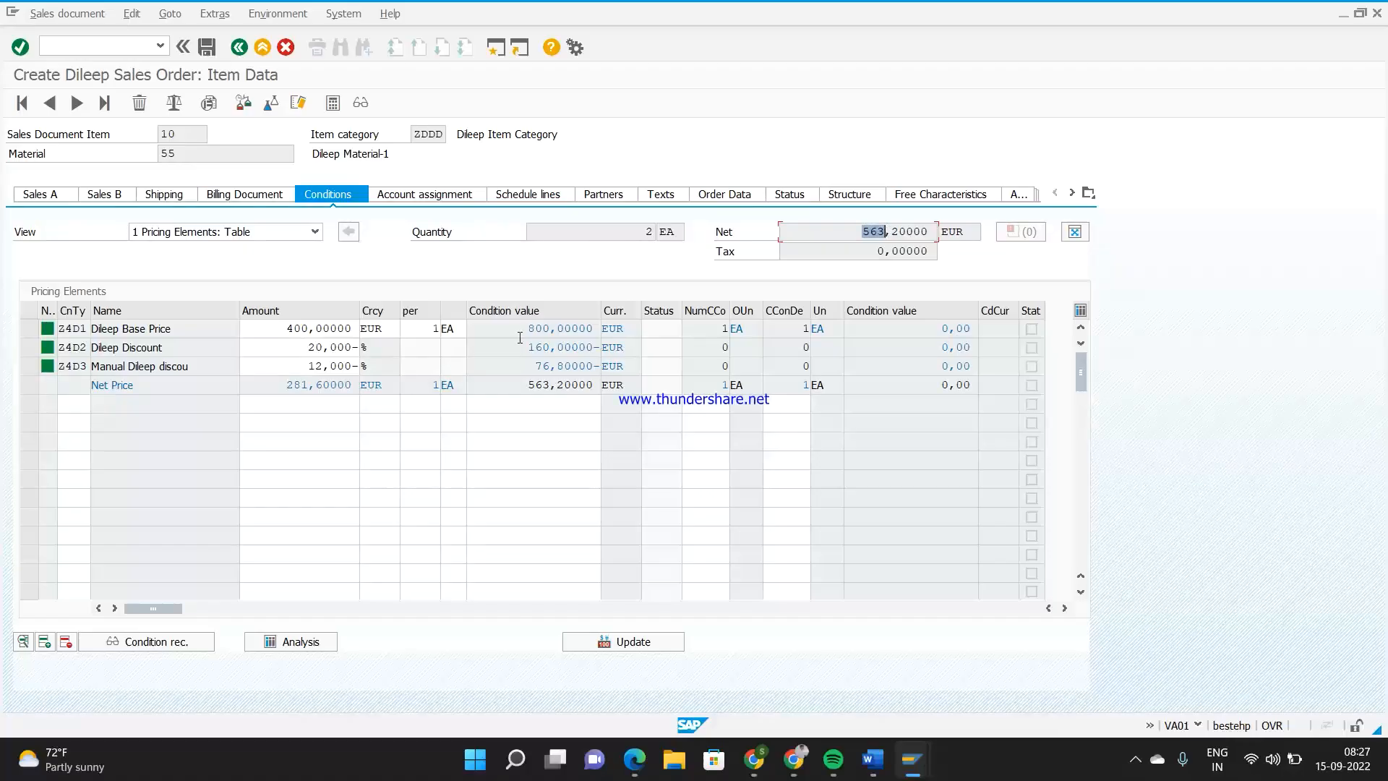
{"action": "left_click_drag", "start_coordinate": [523, 366], "coordinate": [552, 366]}
{"action": "left_click", "coordinate": [216, 342]}
{"action": "left_click", "coordinate": [216, 389]}
{"action": "left_click", "coordinate": [527, 363]}
Switch to the customizing session, save the Z4D1 control data and return to the procedures overview
{"action": "key", "text": "alt+Tab"}
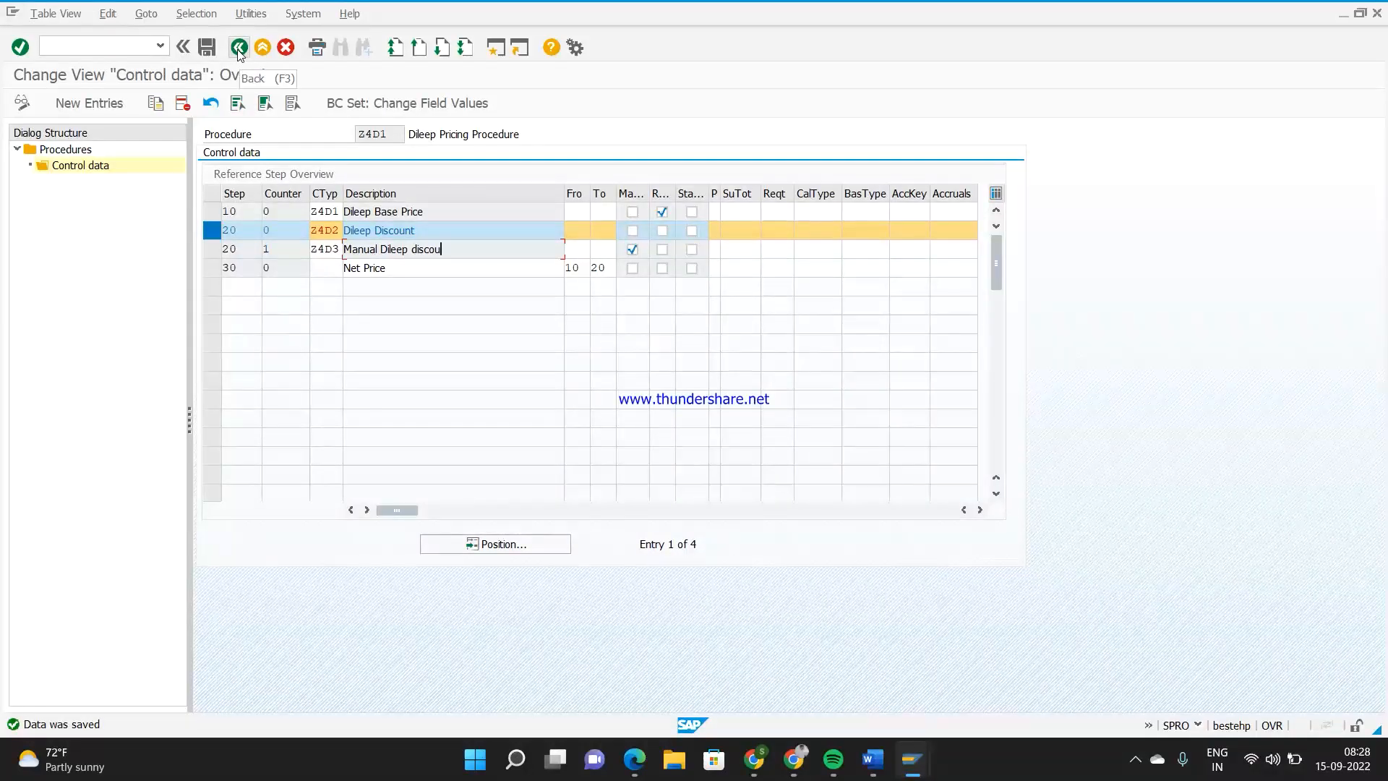
{"action": "left_click", "coordinate": [207, 48]}
{"action": "left_click", "coordinate": [239, 48]}
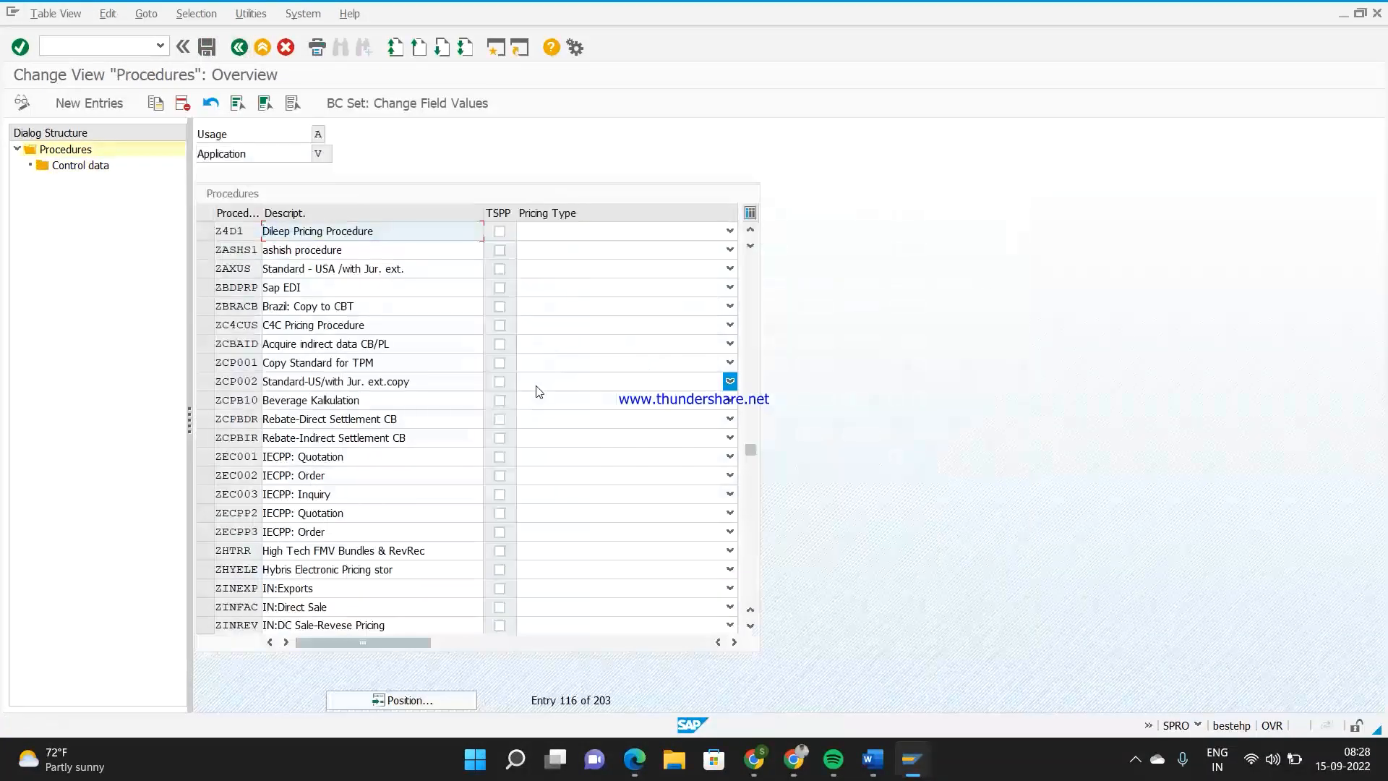
Switch to the sales order session and display the item's pricing analysis for procedure Z4D1
{"action": "key", "text": "alt+Tab"}
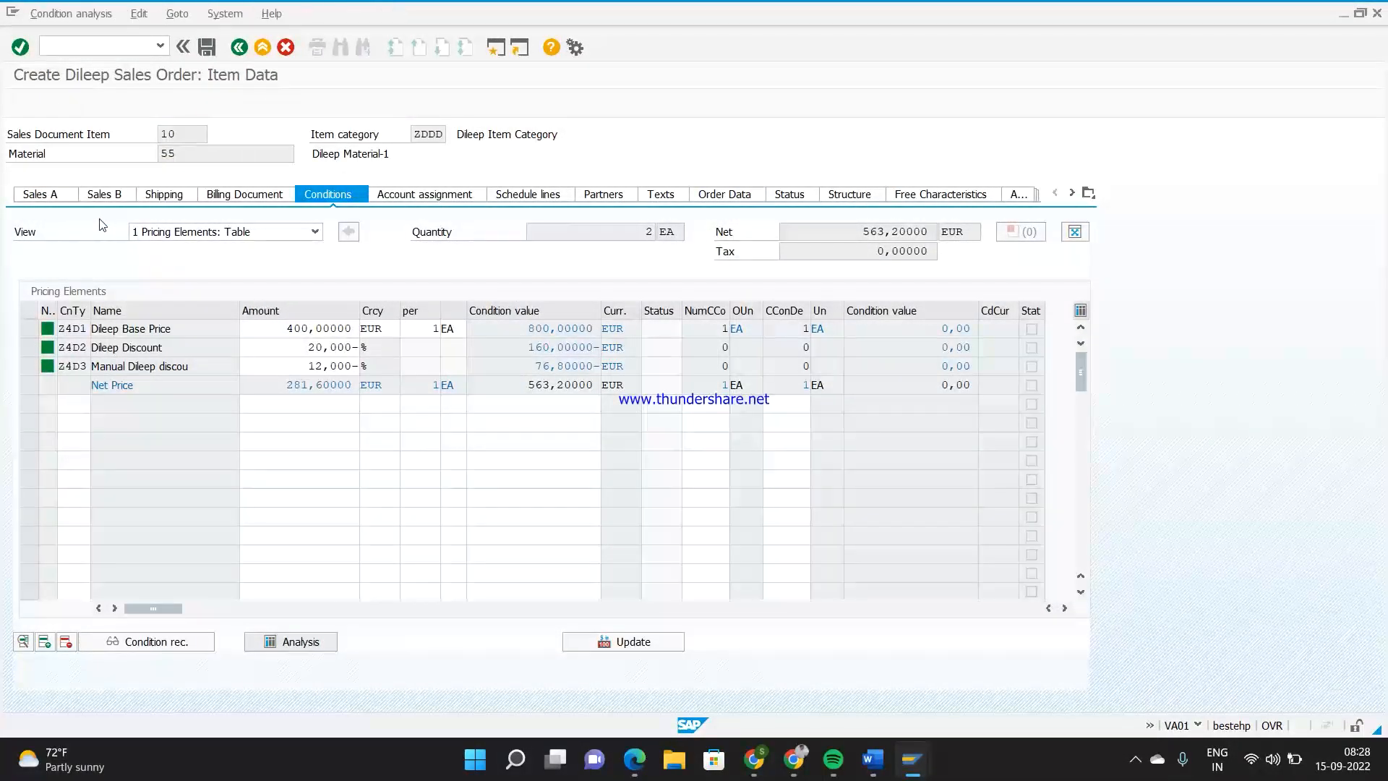
{"action": "left_click", "coordinate": [49, 148]}
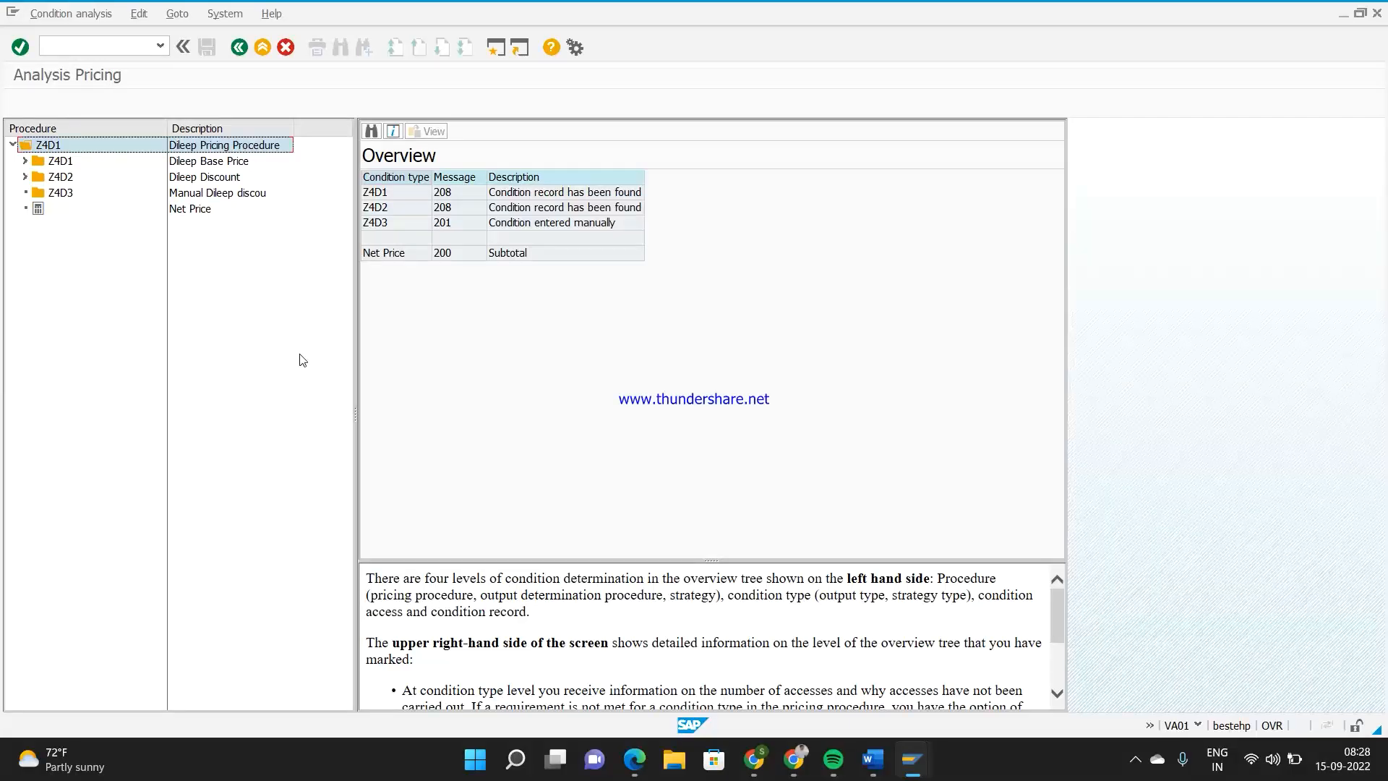
Switch to the Word notes and review the pricing procedure determination line, especially the customer part
{"action": "mouse_move", "coordinate": [871, 763]}
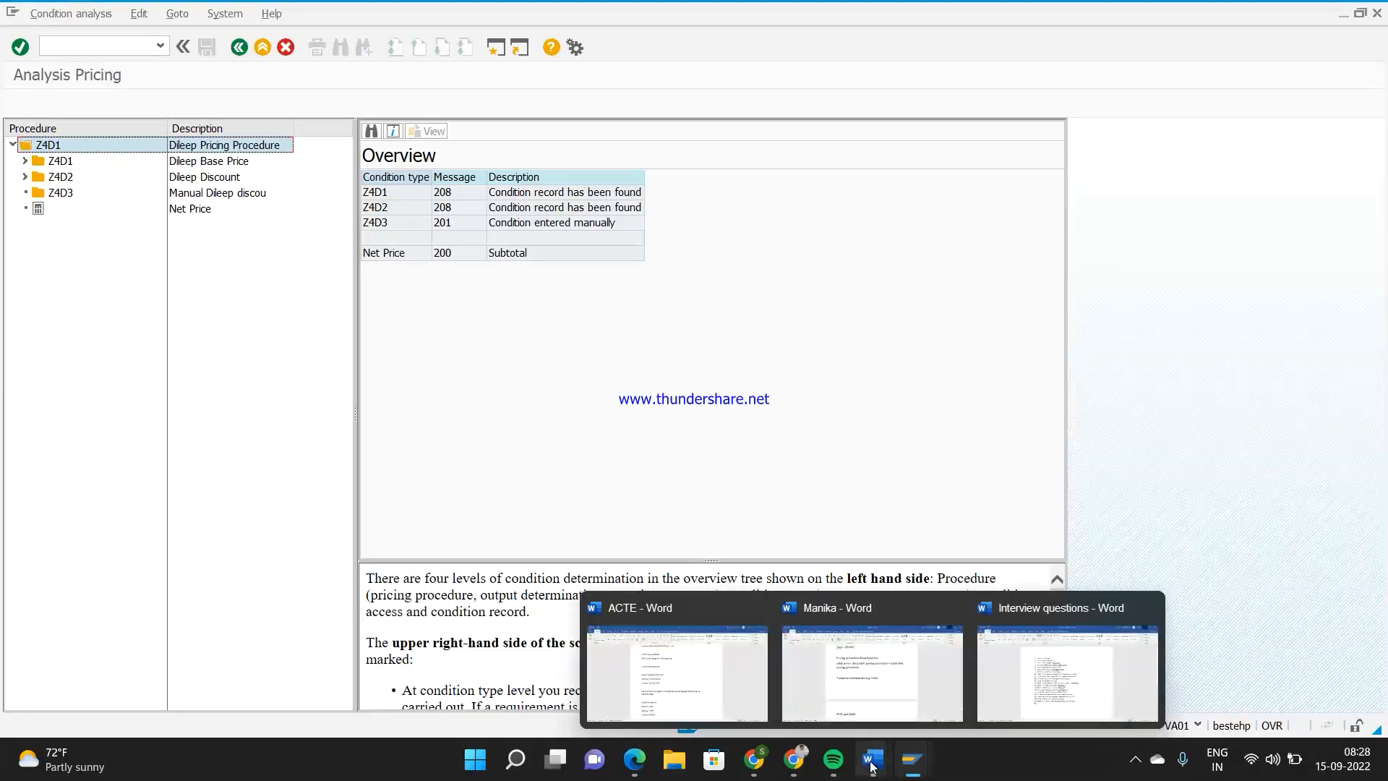
{"action": "left_click", "coordinate": [872, 672]}
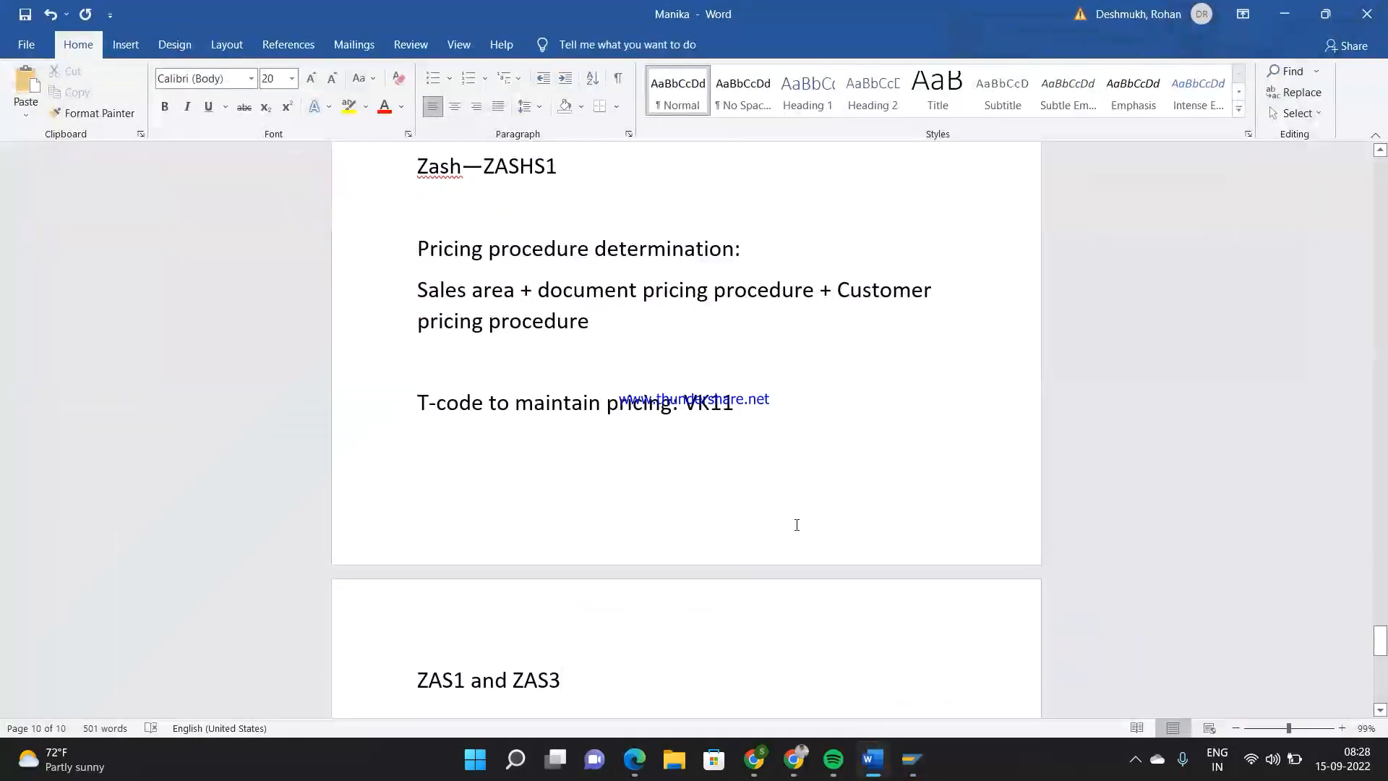
{"action": "left_click_drag", "start_coordinate": [597, 324], "coordinate": [439, 296]}
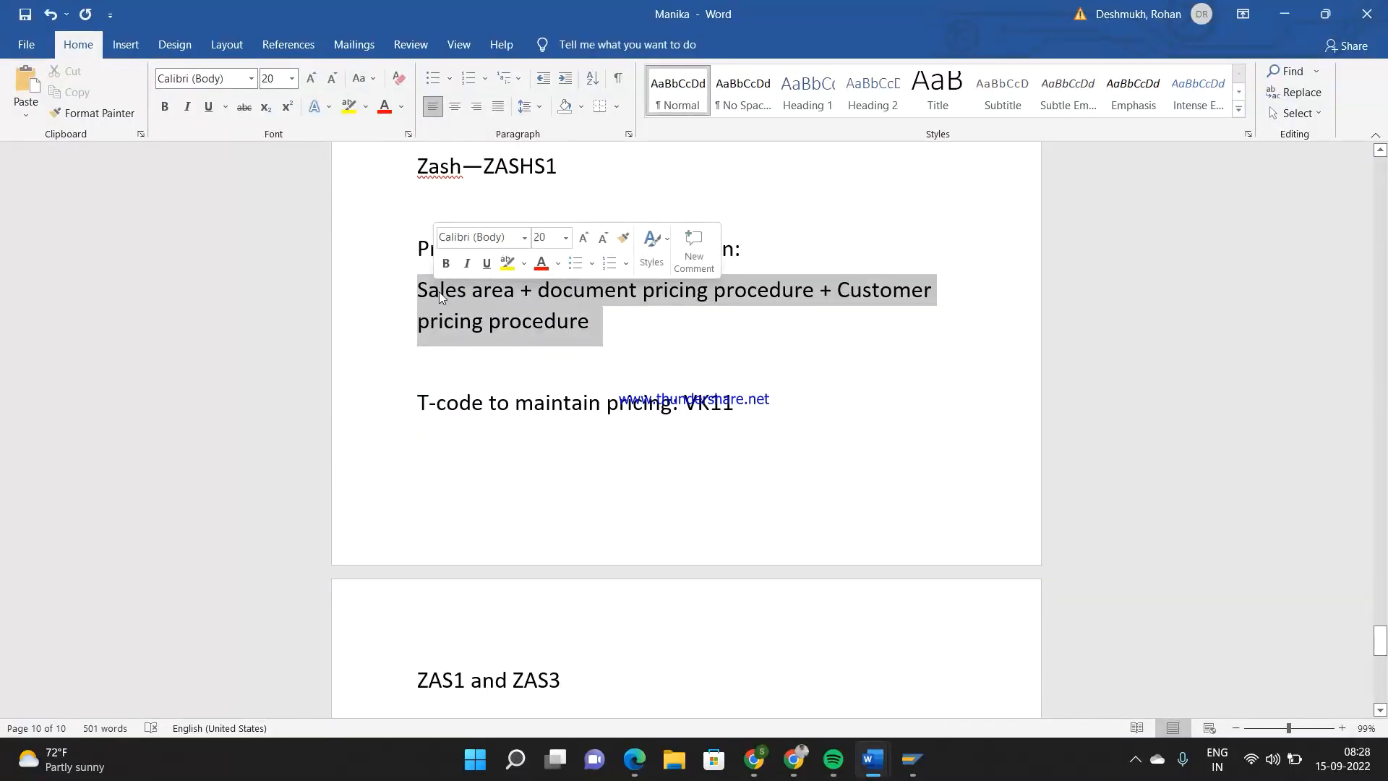
{"action": "left_click", "coordinate": [659, 298]}
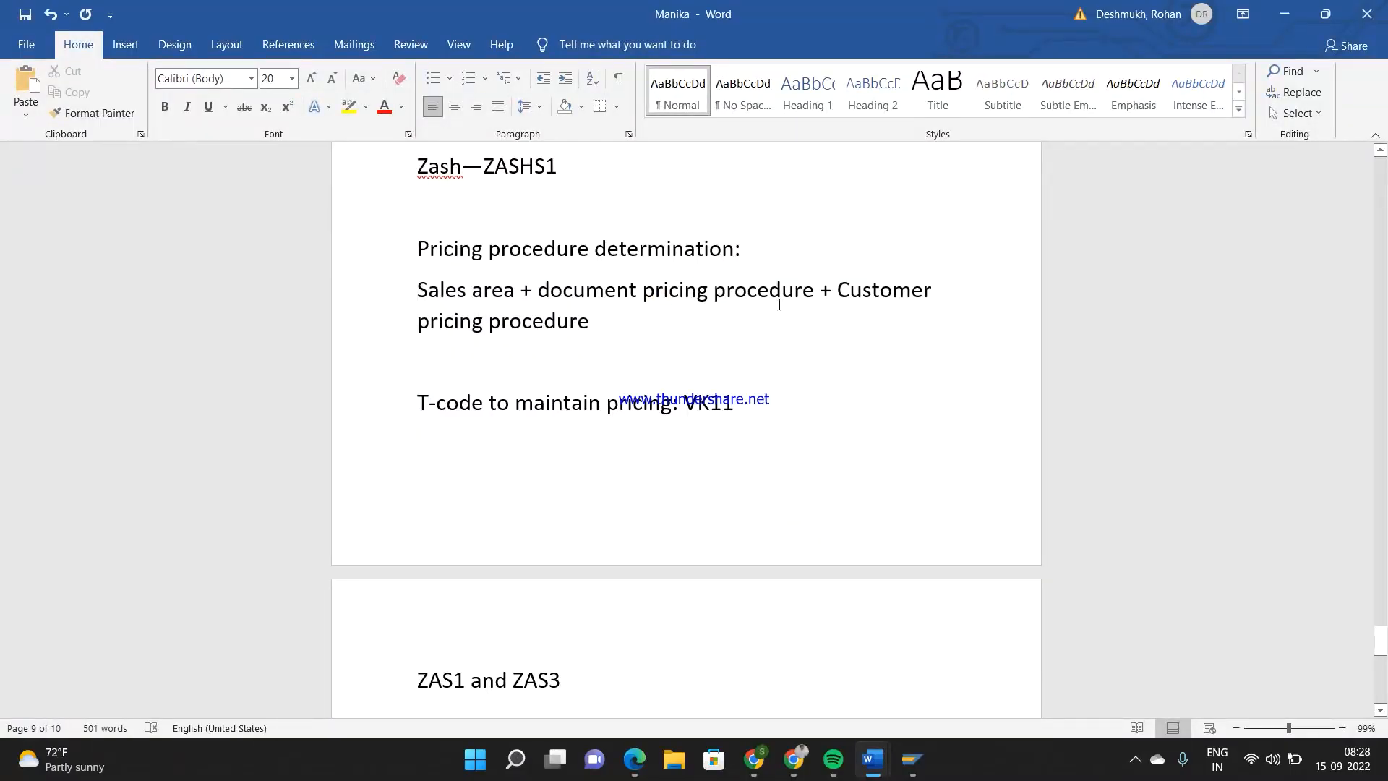
{"action": "left_click_drag", "start_coordinate": [837, 291], "coordinate": [924, 291]}
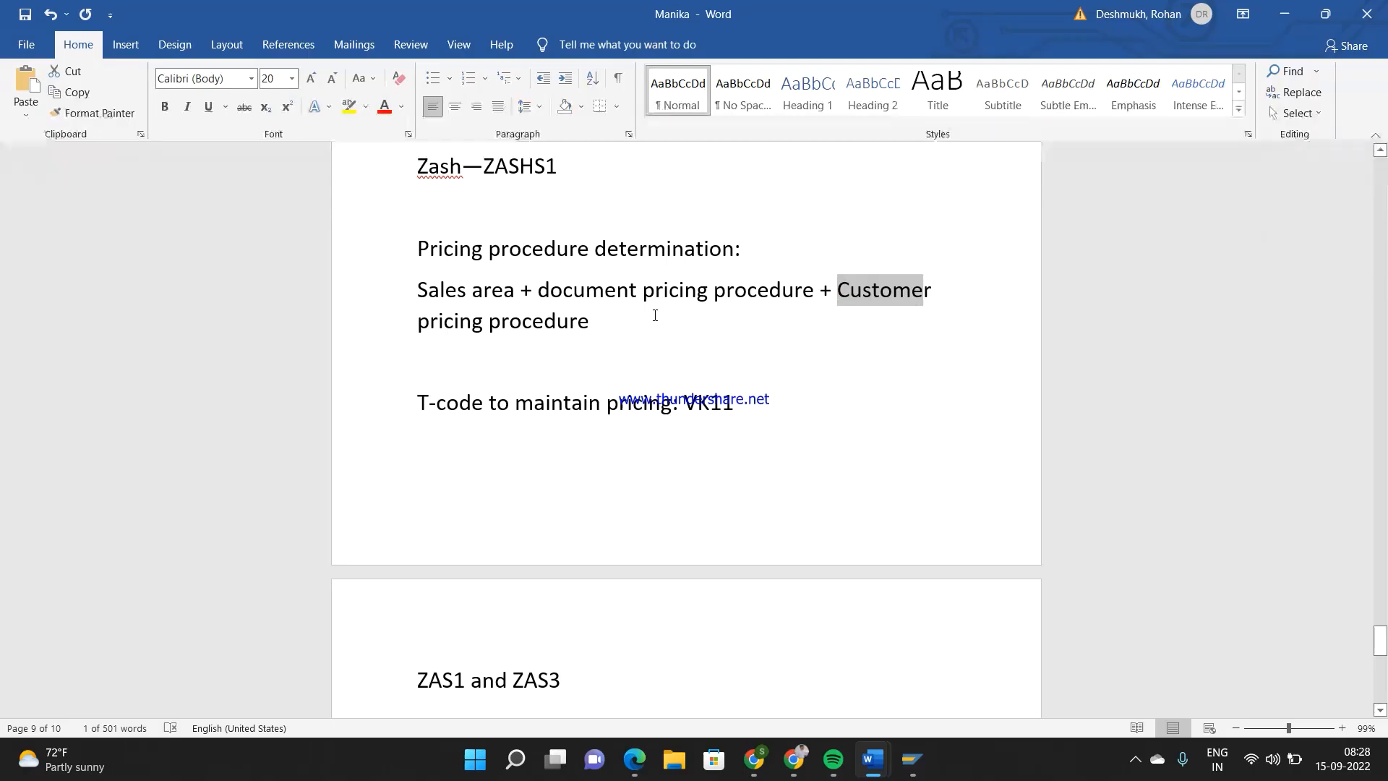
Append "—Z4D1" to the pricing procedure determination line in the notes and start a new line with "Z"
{"action": "left_click", "coordinate": [592, 321]}
{"action": "type", "text": "--"}
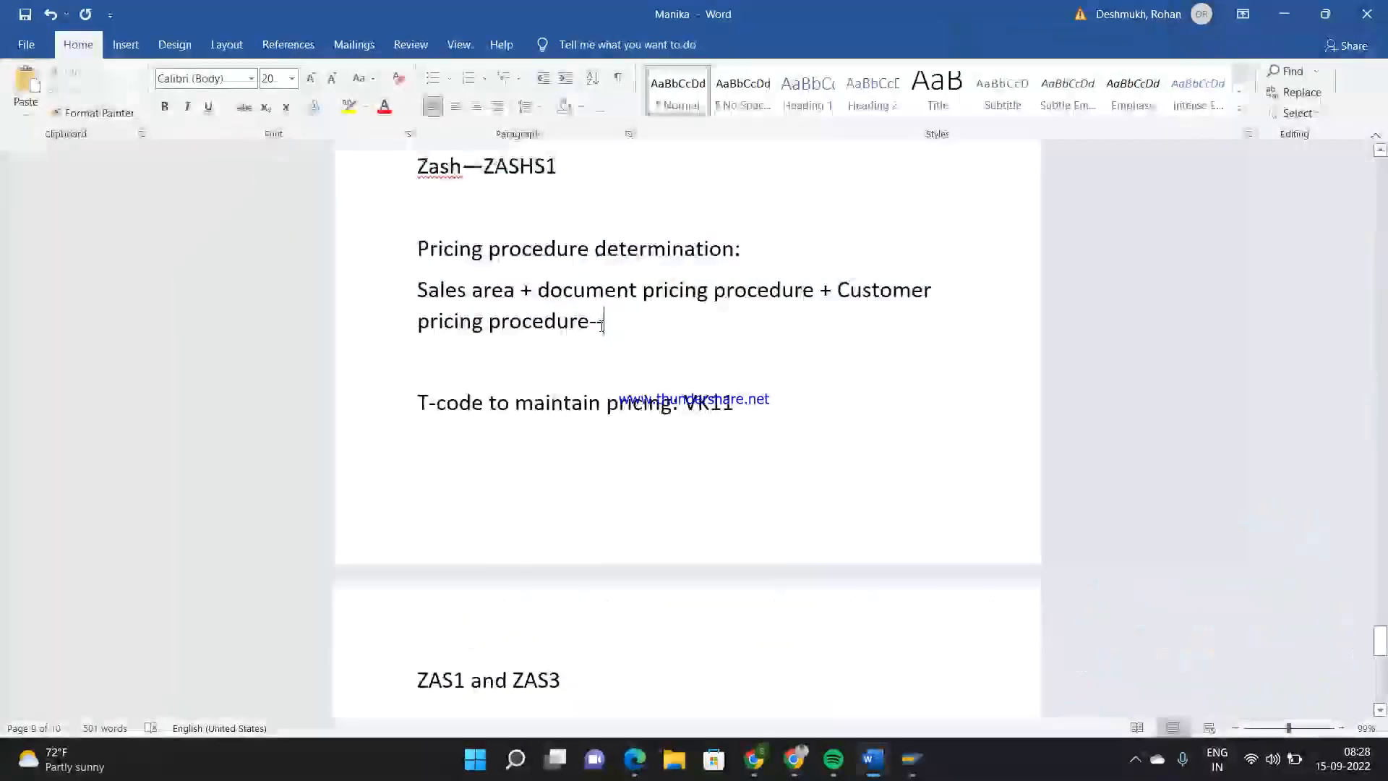
{"action": "type", "text": "Z4D1"}
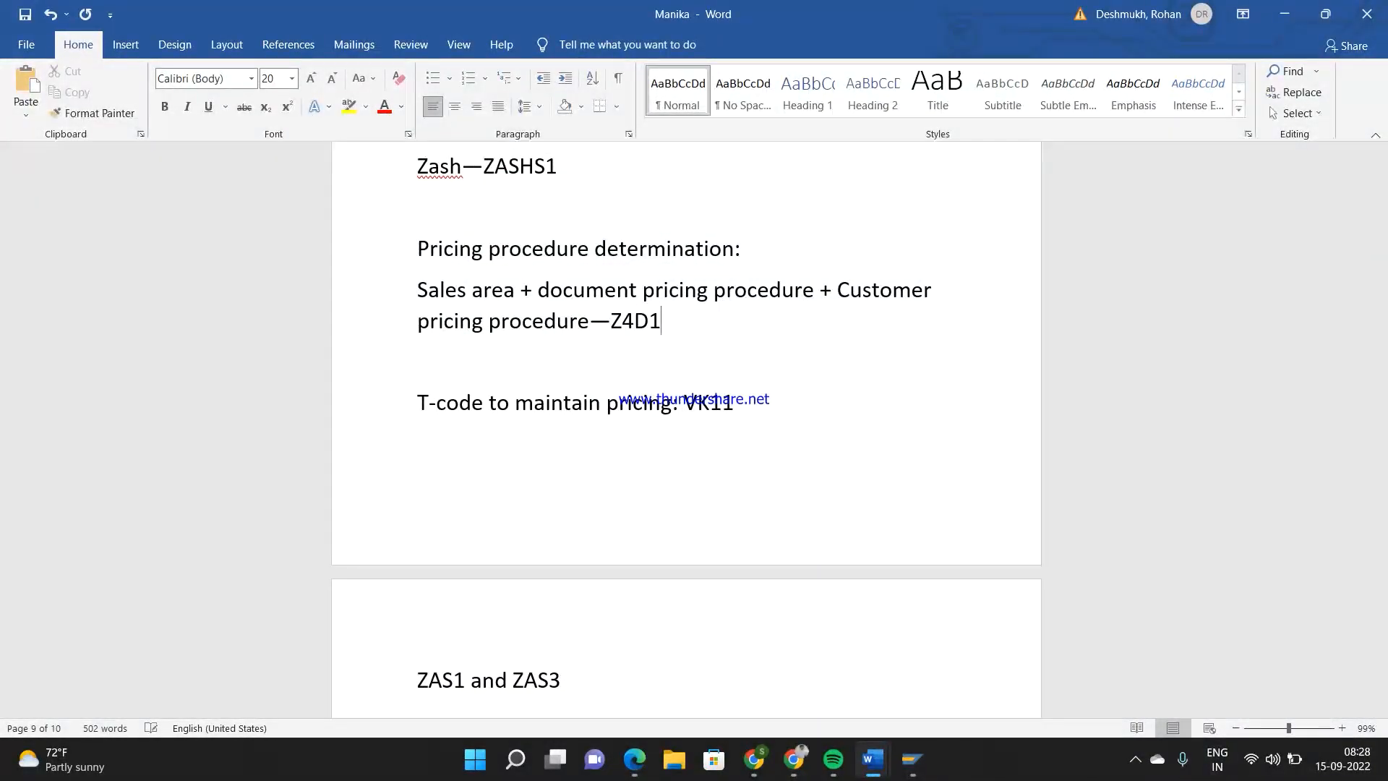
{"action": "key", "text": "Return"}
{"action": "type", "text": "Z"}
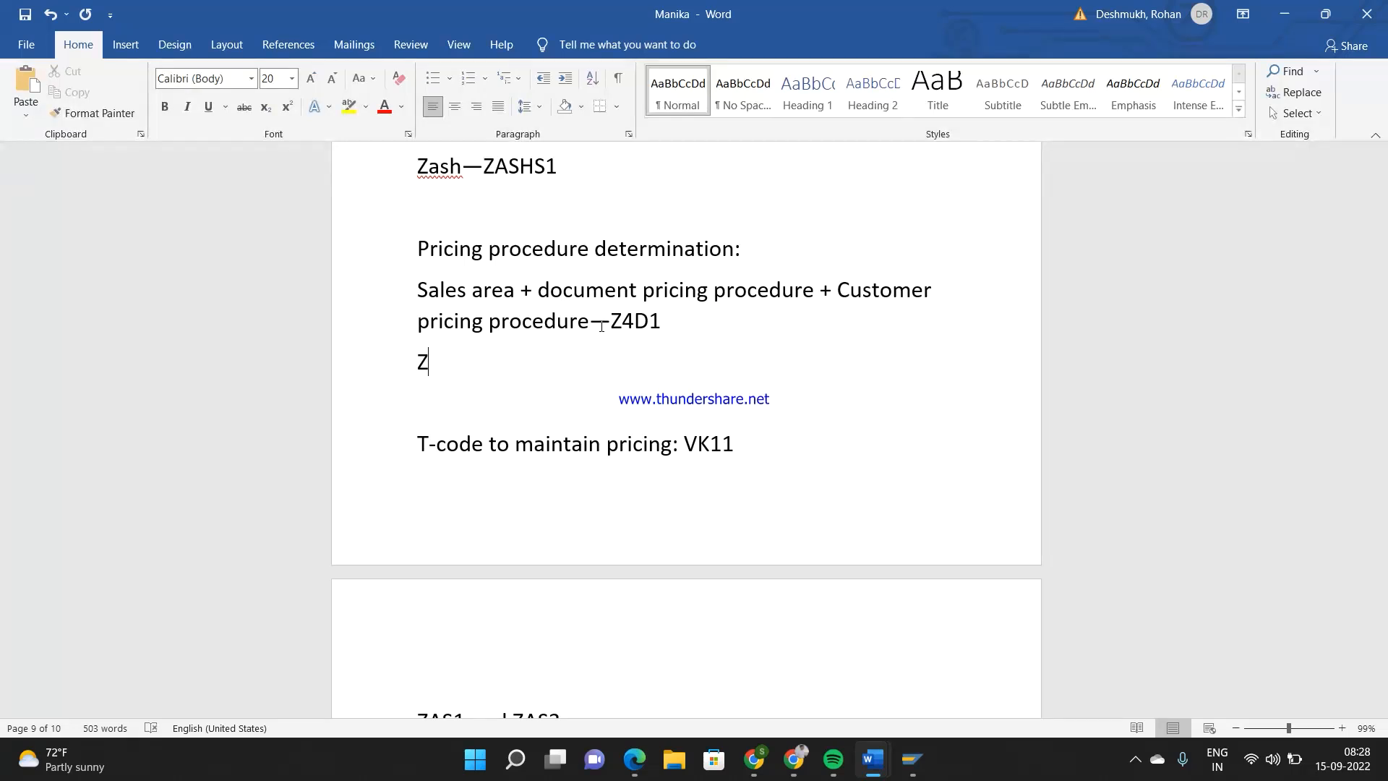
Switch to the SAP pricing analysis session and go back to the order item's conditions
{"action": "mouse_move", "coordinate": [915, 770]}
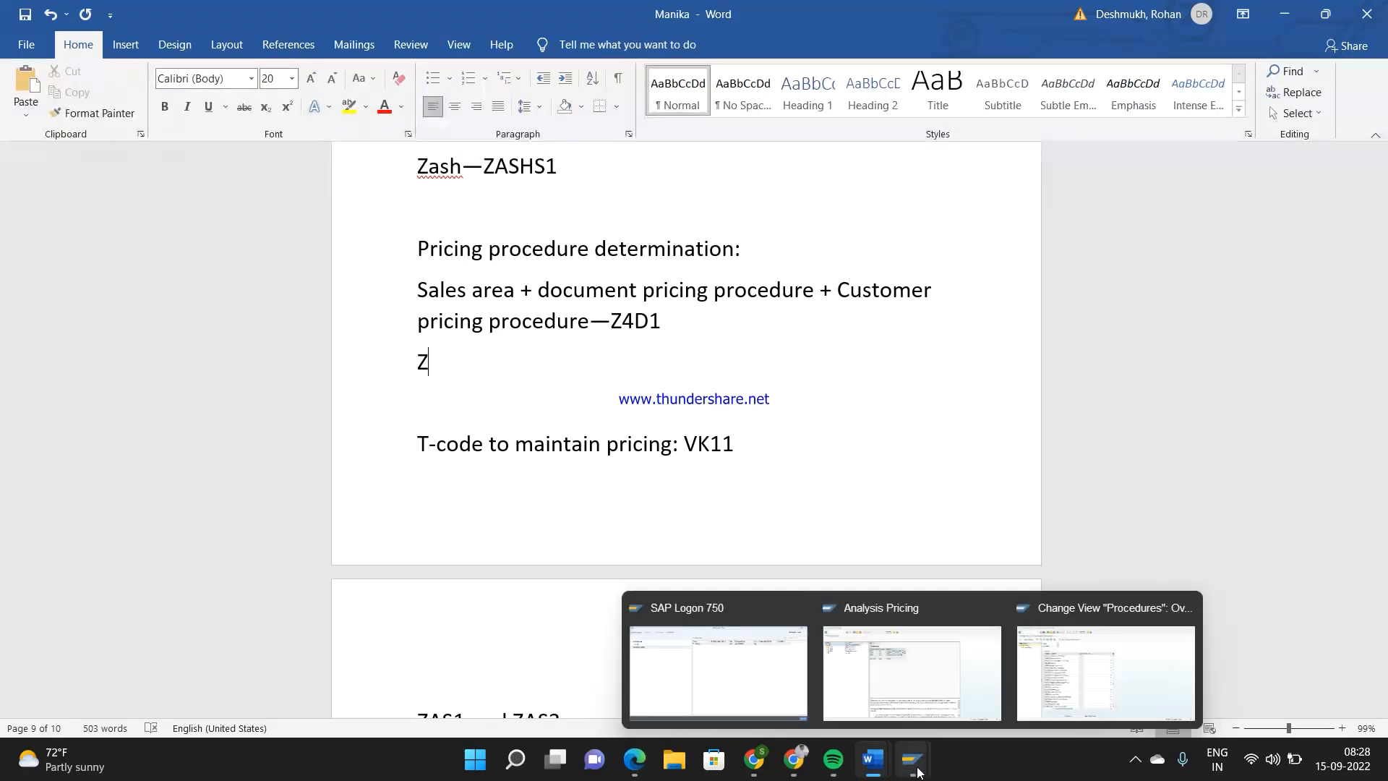
{"action": "left_click", "coordinate": [895, 675]}
{"action": "left_click", "coordinate": [238, 47]}
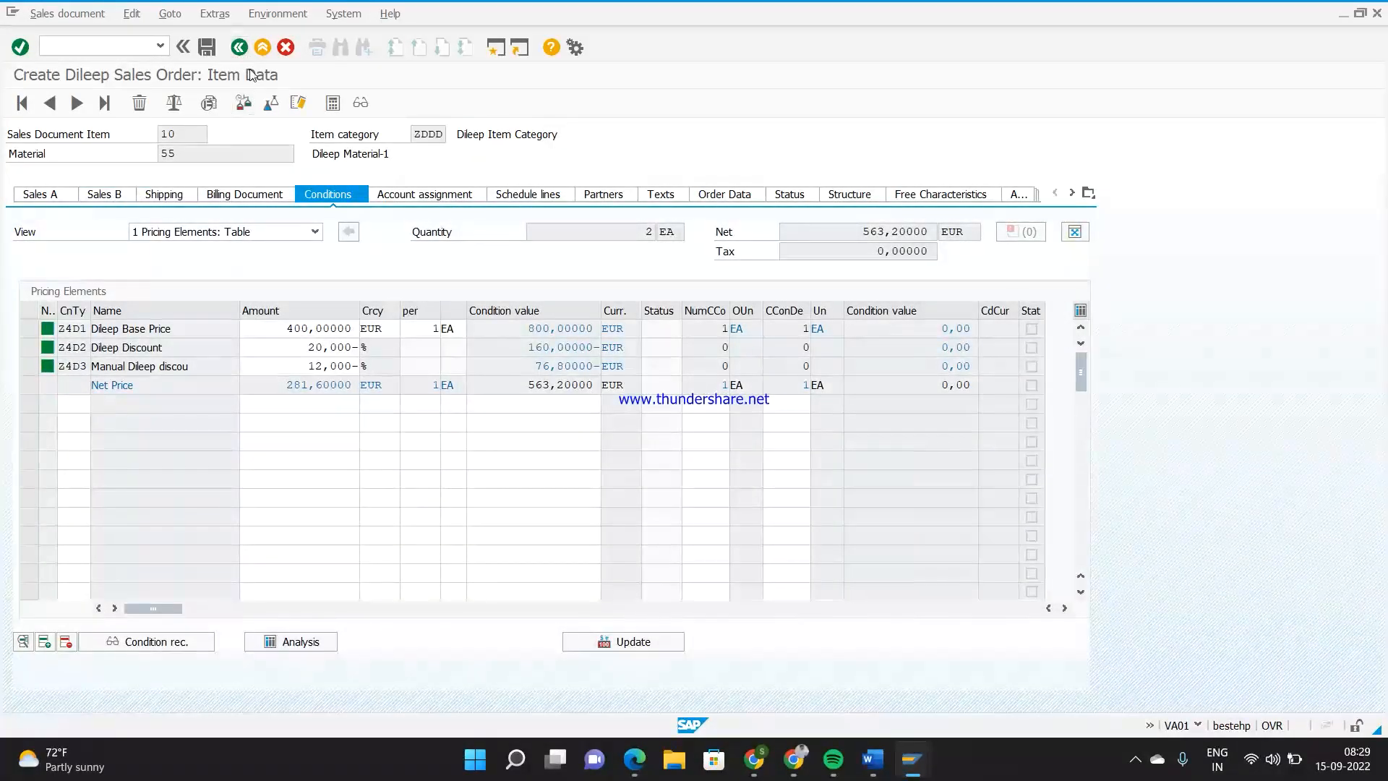
Switch to the Word notes and complete the new line as "Z444 + 77 + 77" for the sales area
{"action": "key", "text": "alt+Tab"}
{"action": "type", "text": "444"}
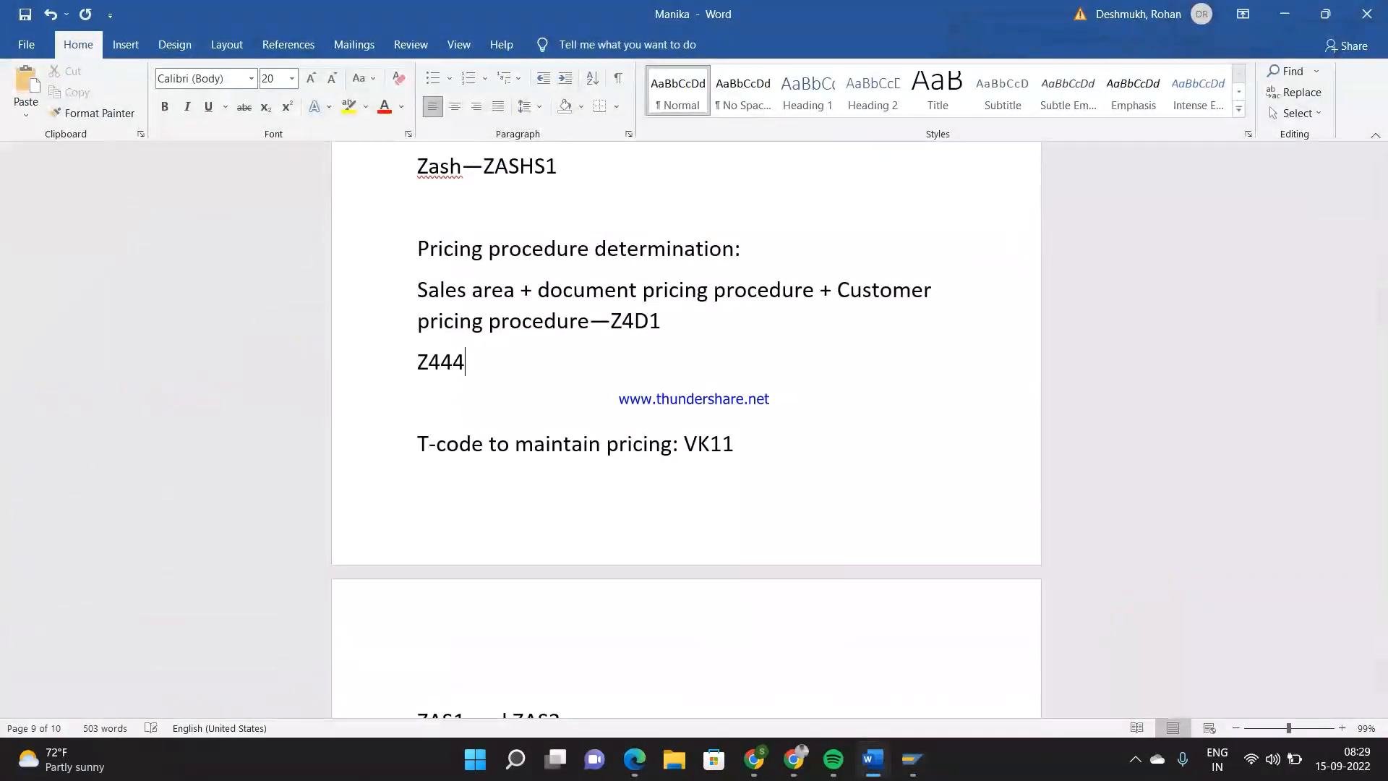
{"action": "type", "text": " + 77 + 77"}
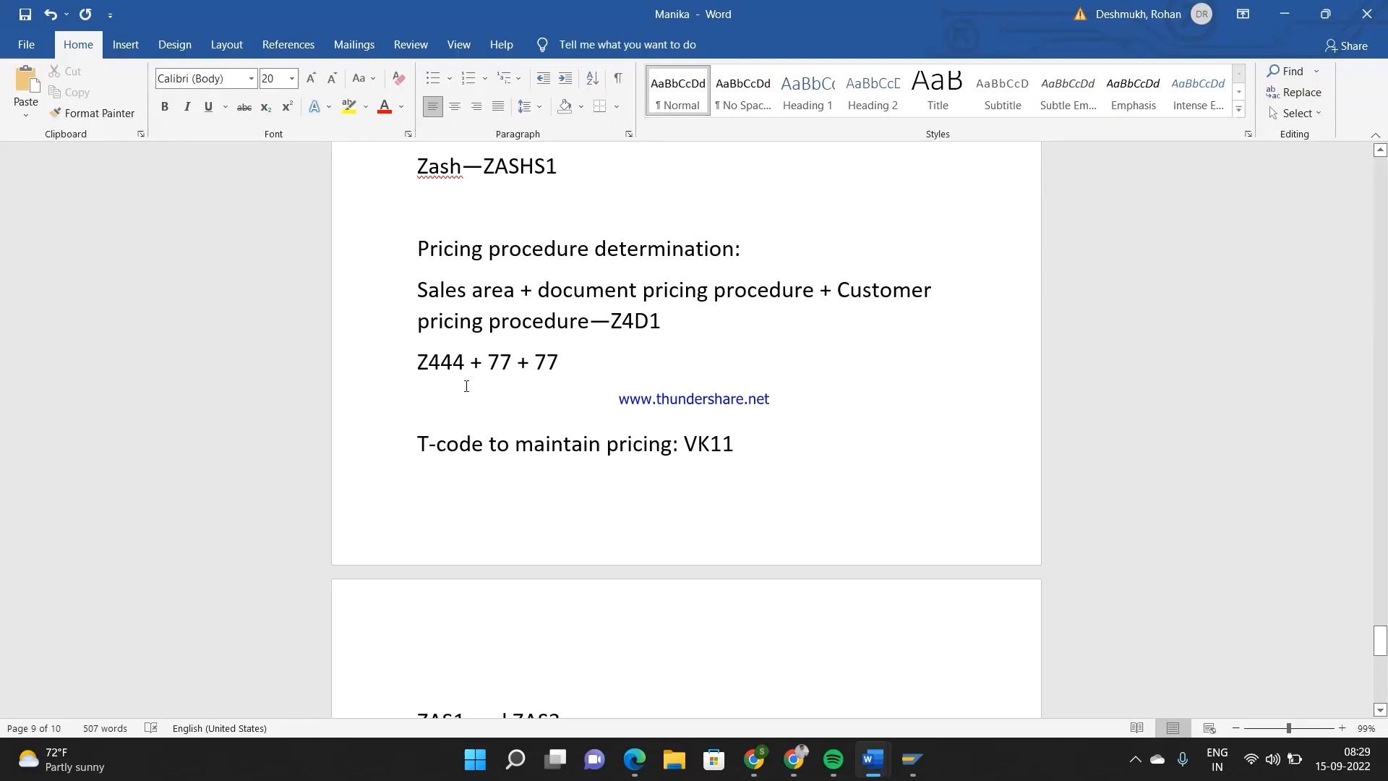
Review the sales area and document pricing procedure terms of the determination line against the new line in the notes
{"action": "left_click_drag", "start_coordinate": [525, 291], "coordinate": [419, 291]}
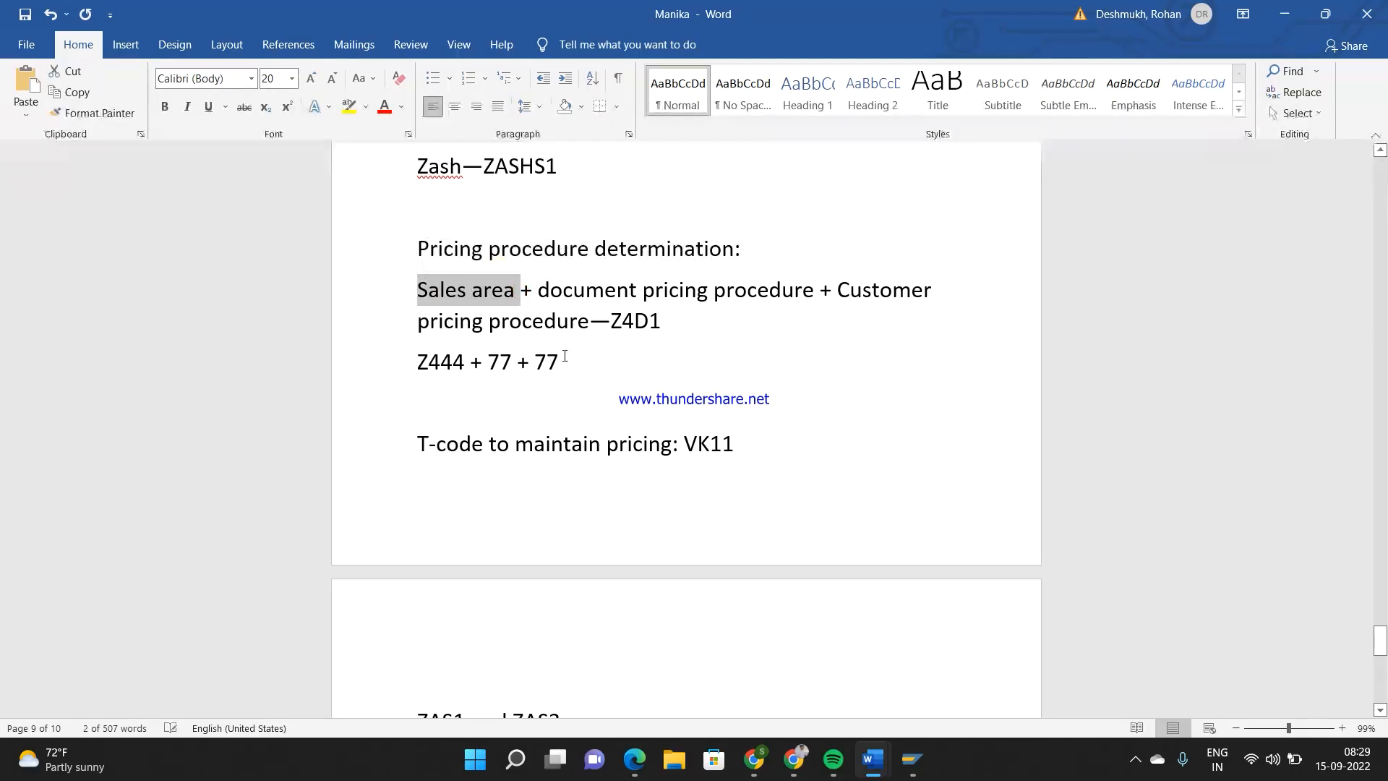
{"action": "left_click_drag", "start_coordinate": [564, 358], "coordinate": [443, 350]}
{"action": "key", "text": "Down"}
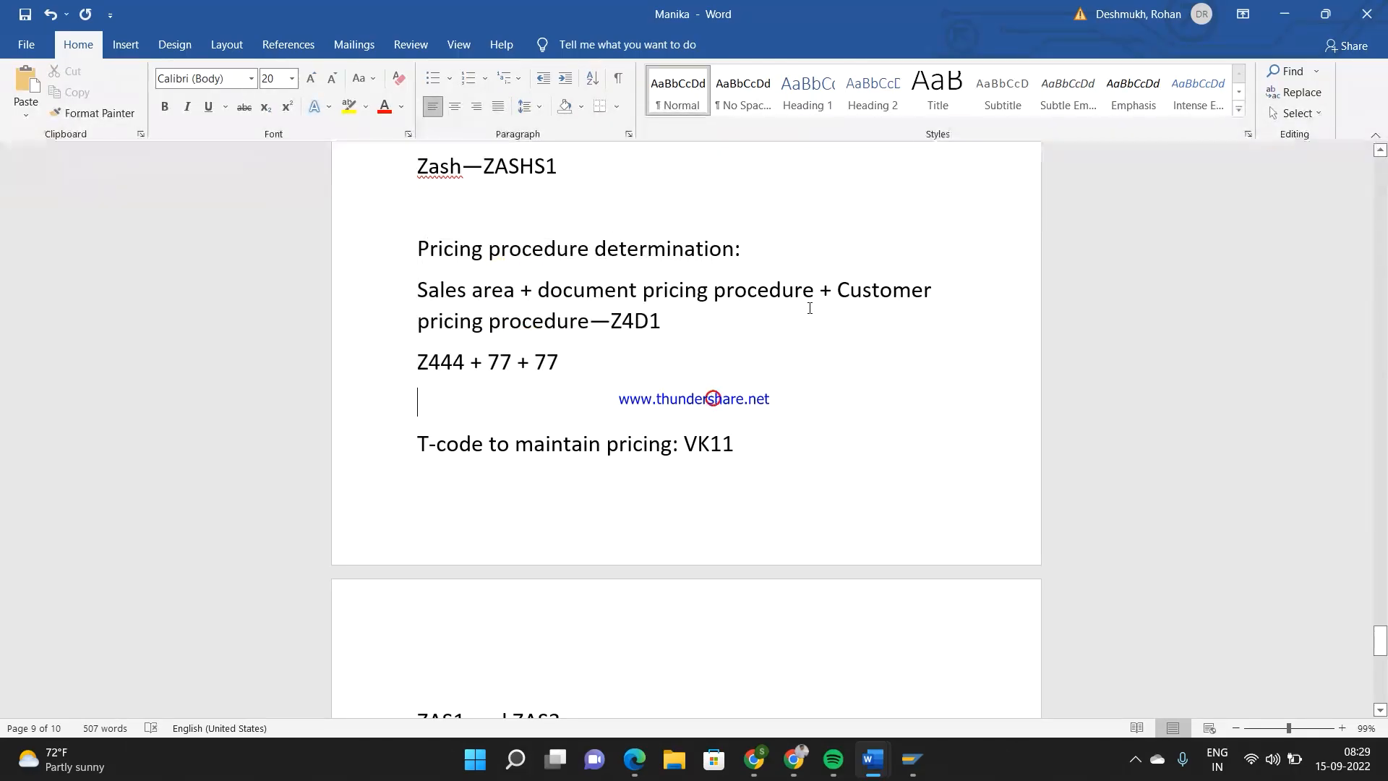
{"action": "left_click_drag", "start_coordinate": [814, 290], "coordinate": [591, 282]}
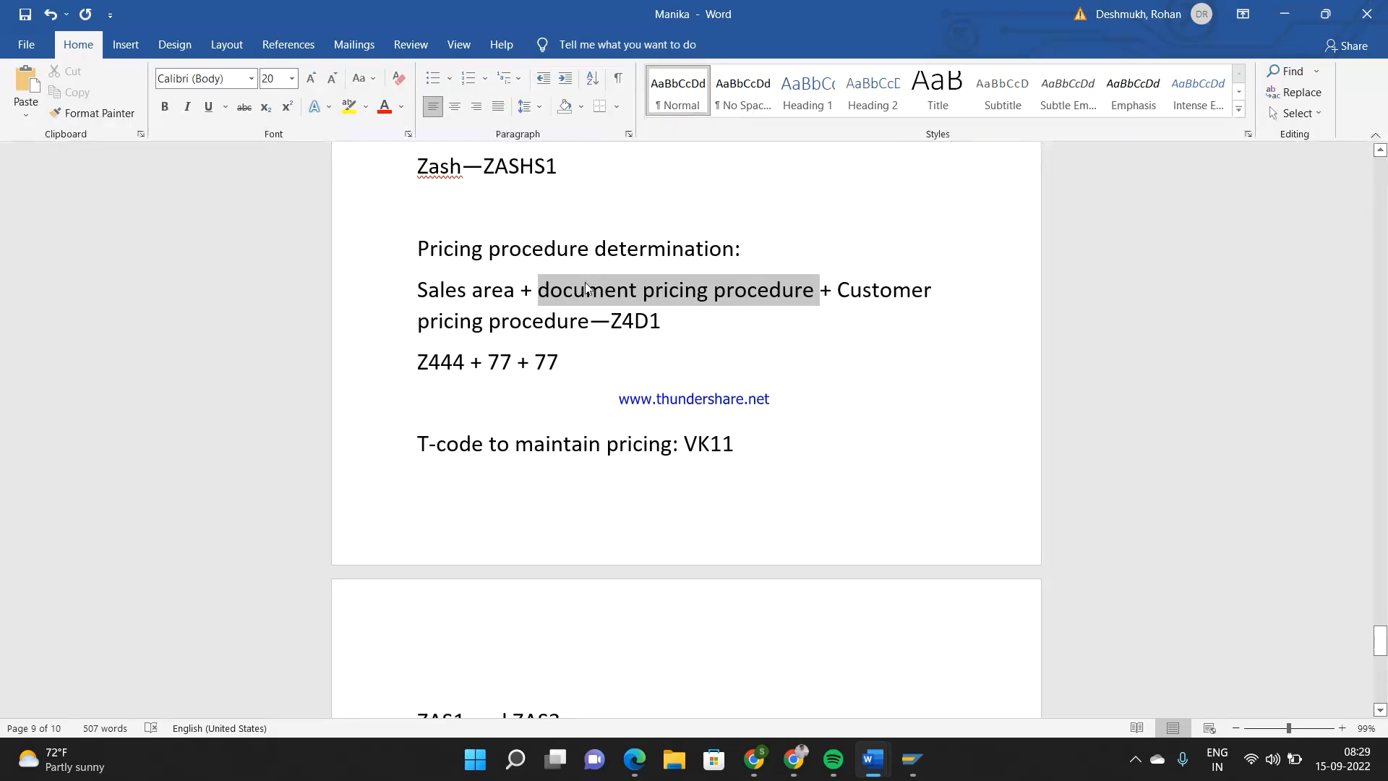
Switch to the sales order session, display the order's header data and check its order type
{"action": "mouse_move", "coordinate": [910, 764]}
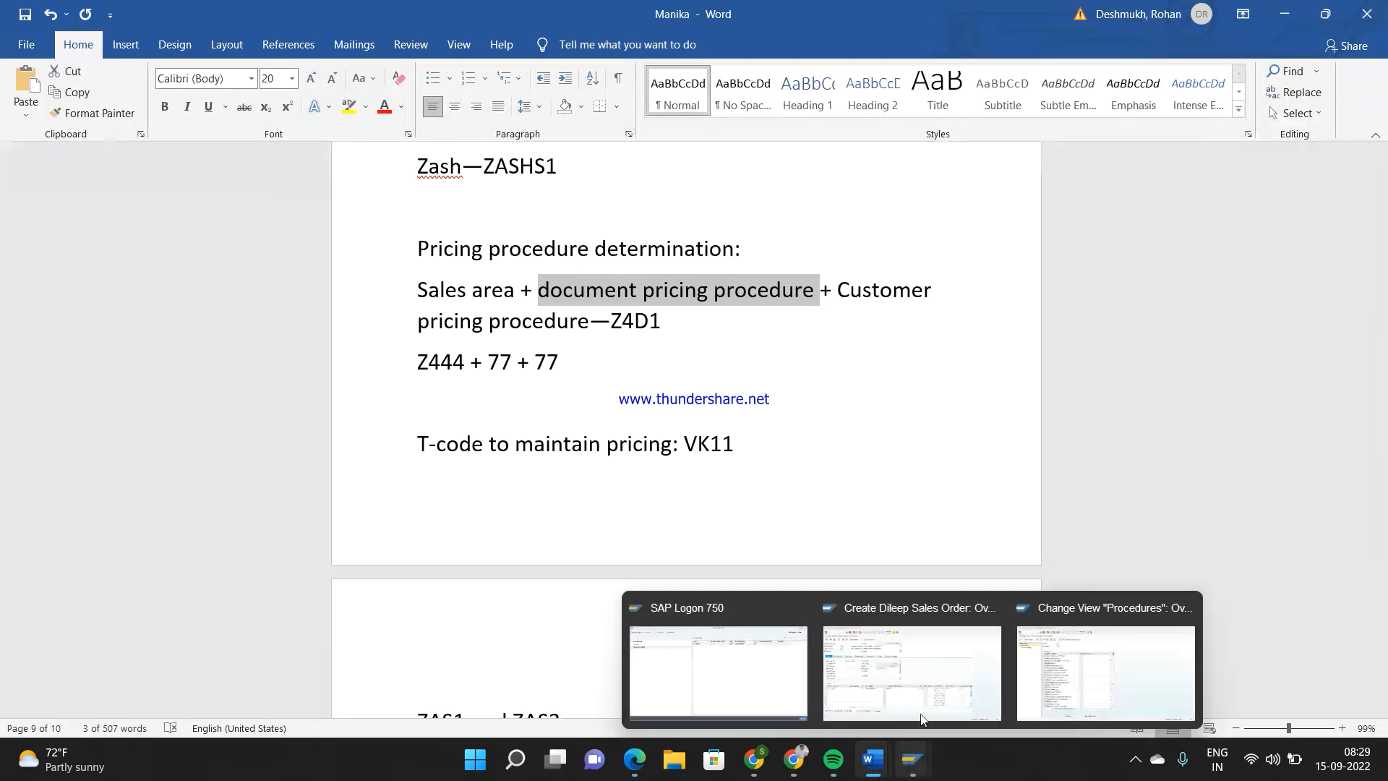
{"action": "left_click", "coordinate": [913, 662]}
{"action": "left_click", "coordinate": [601, 193]}
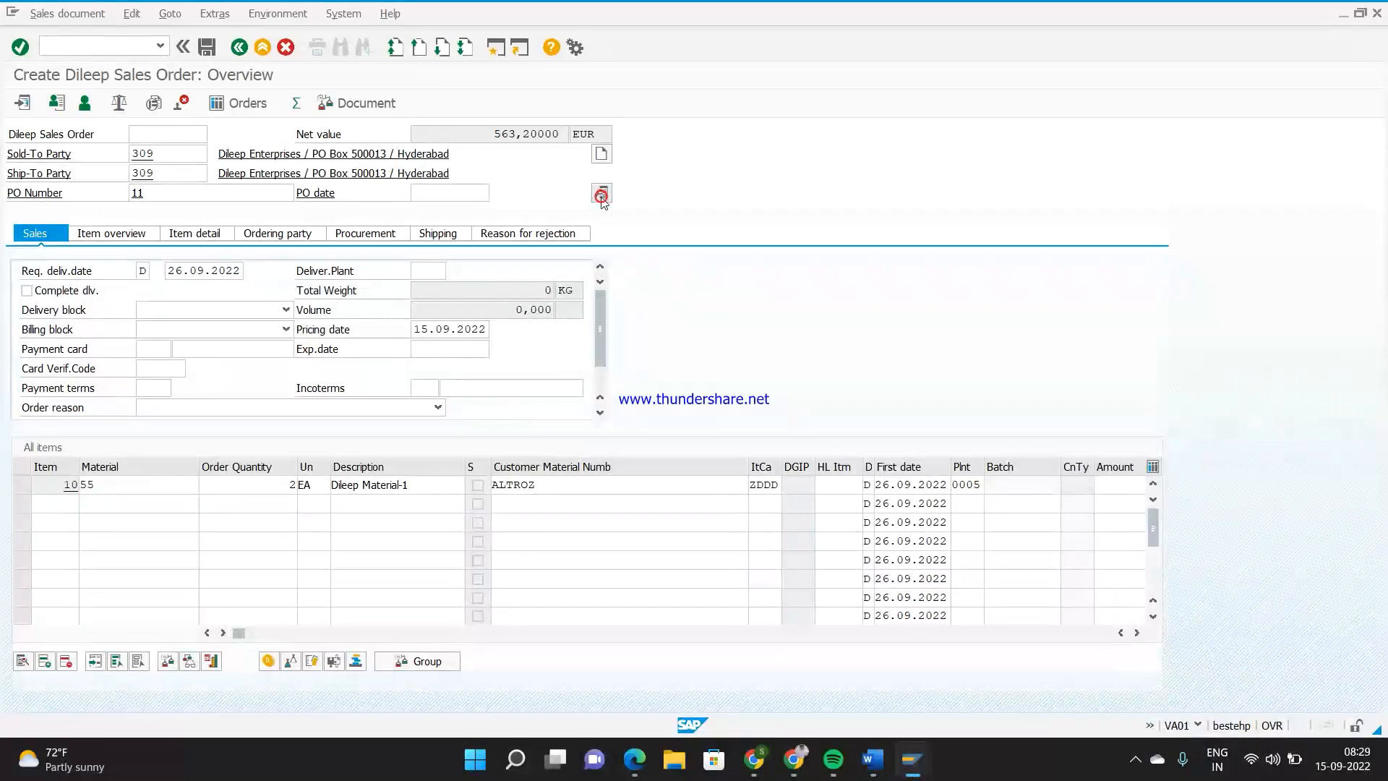
{"action": "left_click_drag", "start_coordinate": [171, 233], "coordinate": [142, 234]}
Switch to the SPRO session, leave the pricing procedures and open Define Sales Document Types under Sales Document Header
{"action": "mouse_move", "coordinate": [913, 760]}
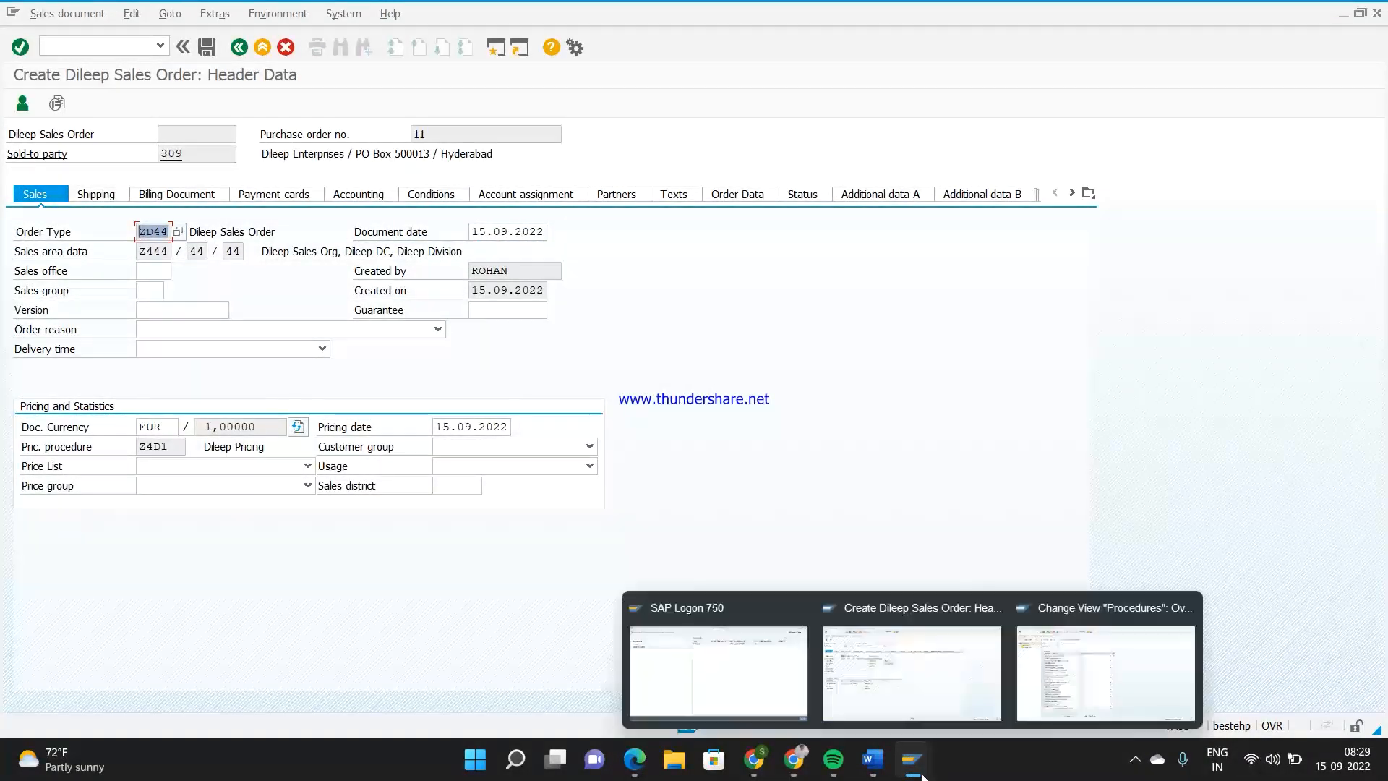
{"action": "left_click", "coordinate": [1060, 686]}
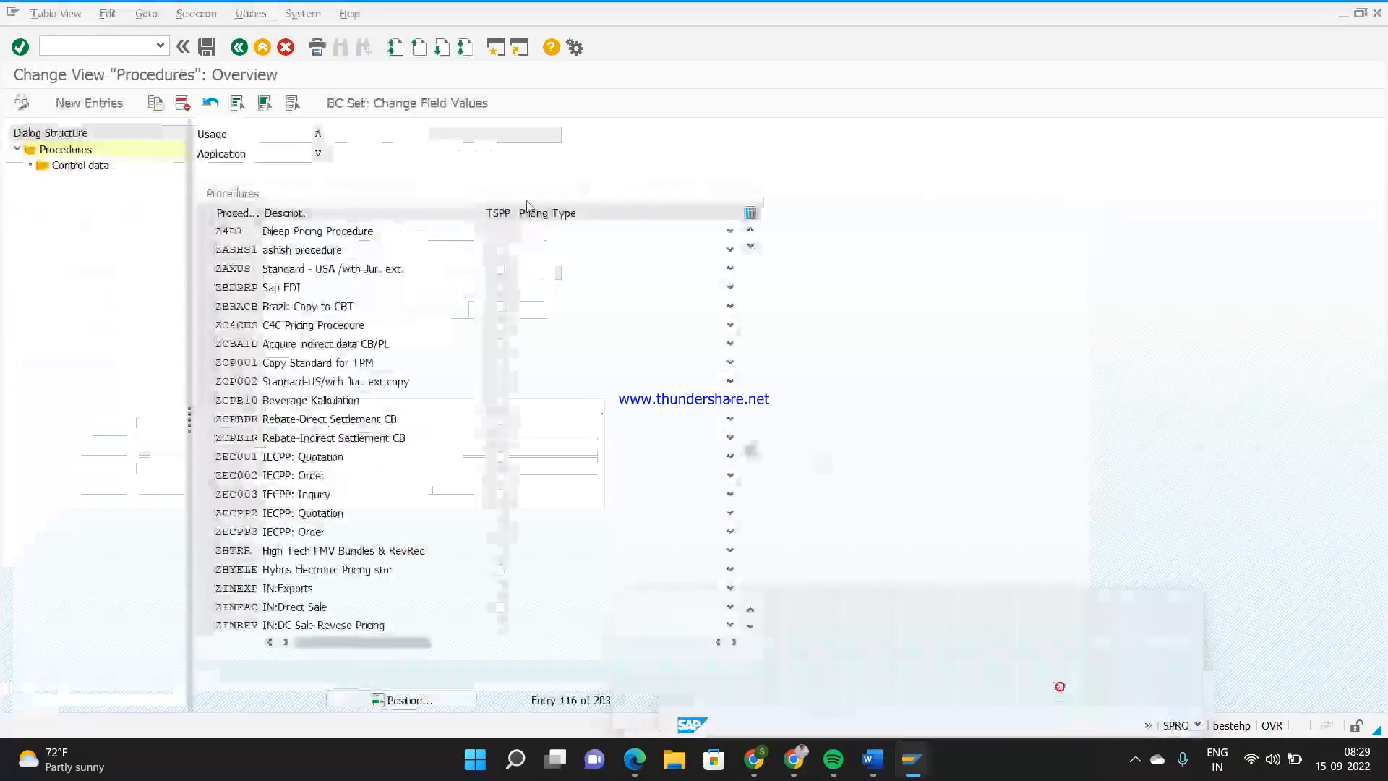
{"action": "left_click", "coordinate": [240, 47]}
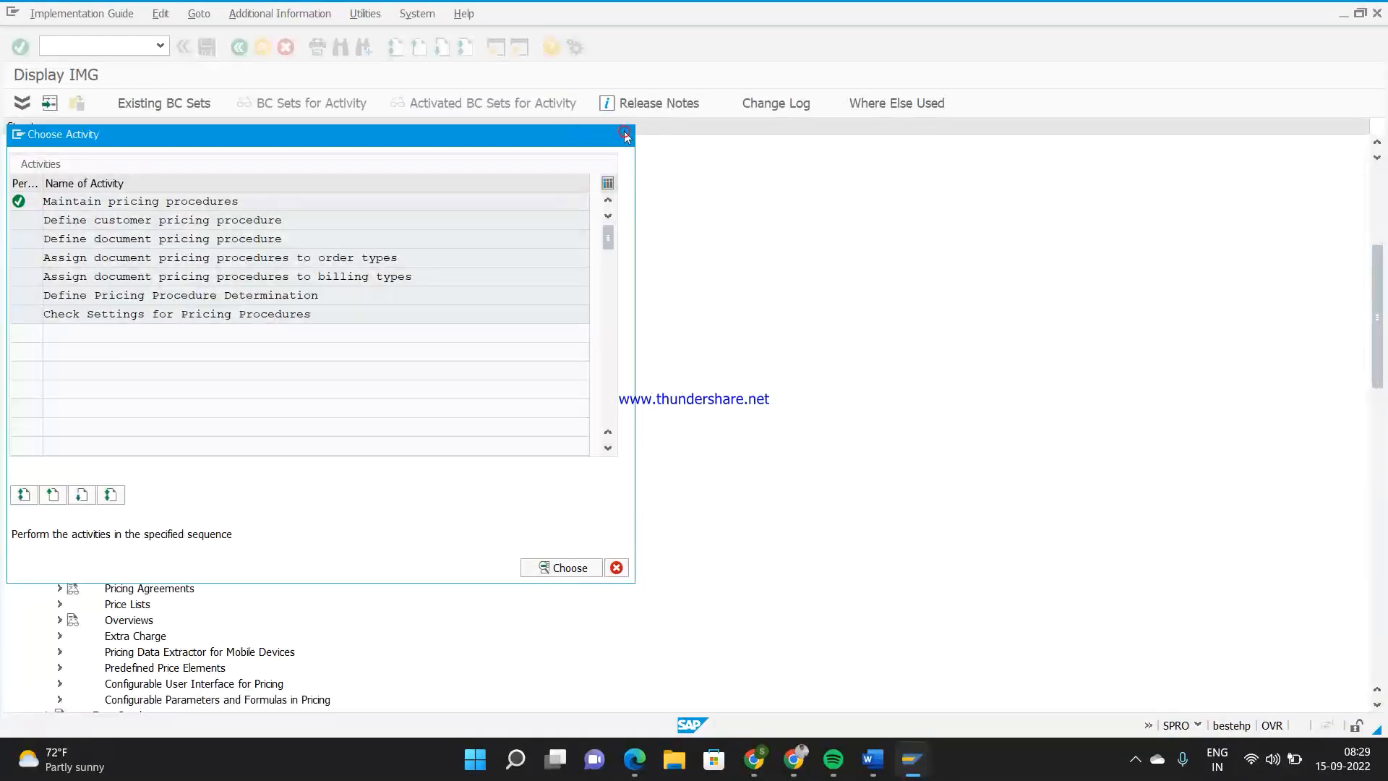
{"action": "left_click", "coordinate": [622, 134]}
{"action": "left_click", "coordinate": [48, 349]}
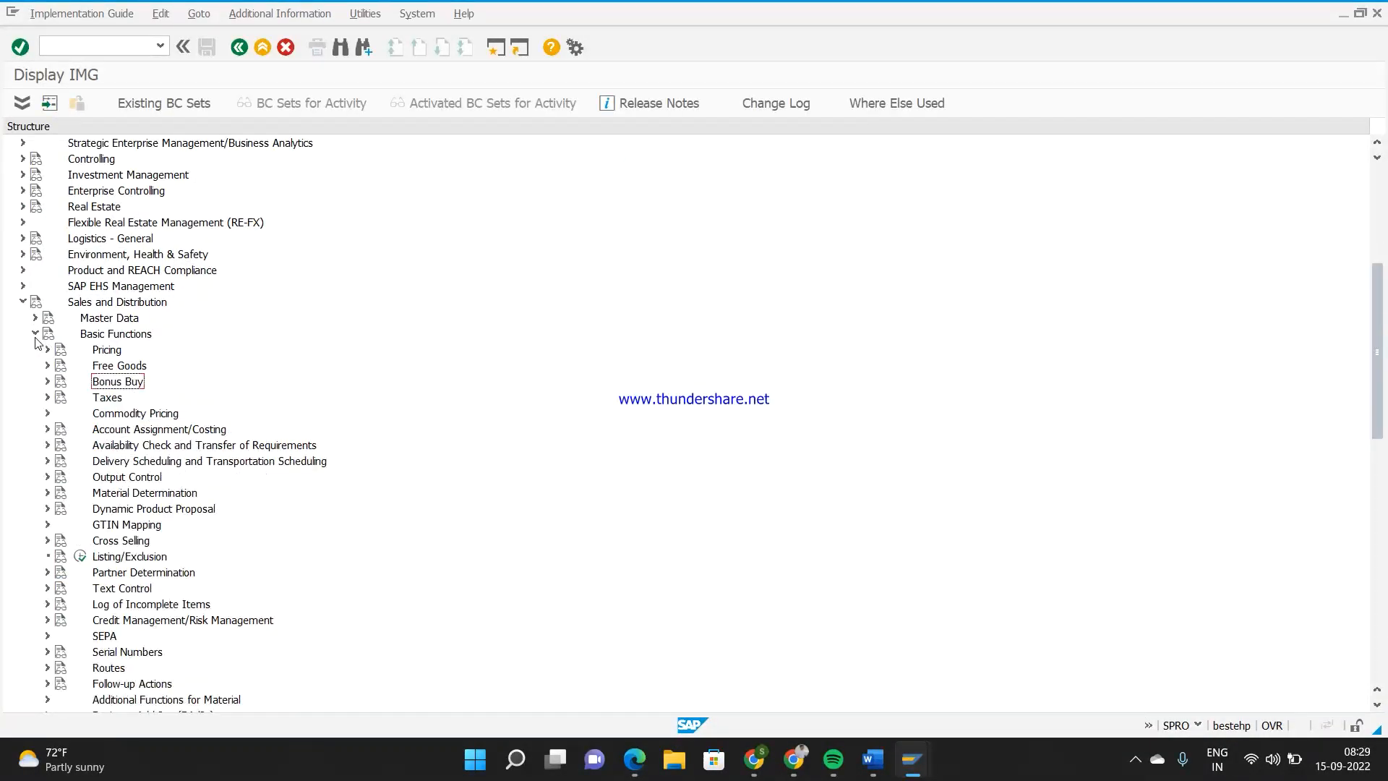
{"action": "left_click", "coordinate": [35, 333]}
{"action": "left_click", "coordinate": [35, 349]}
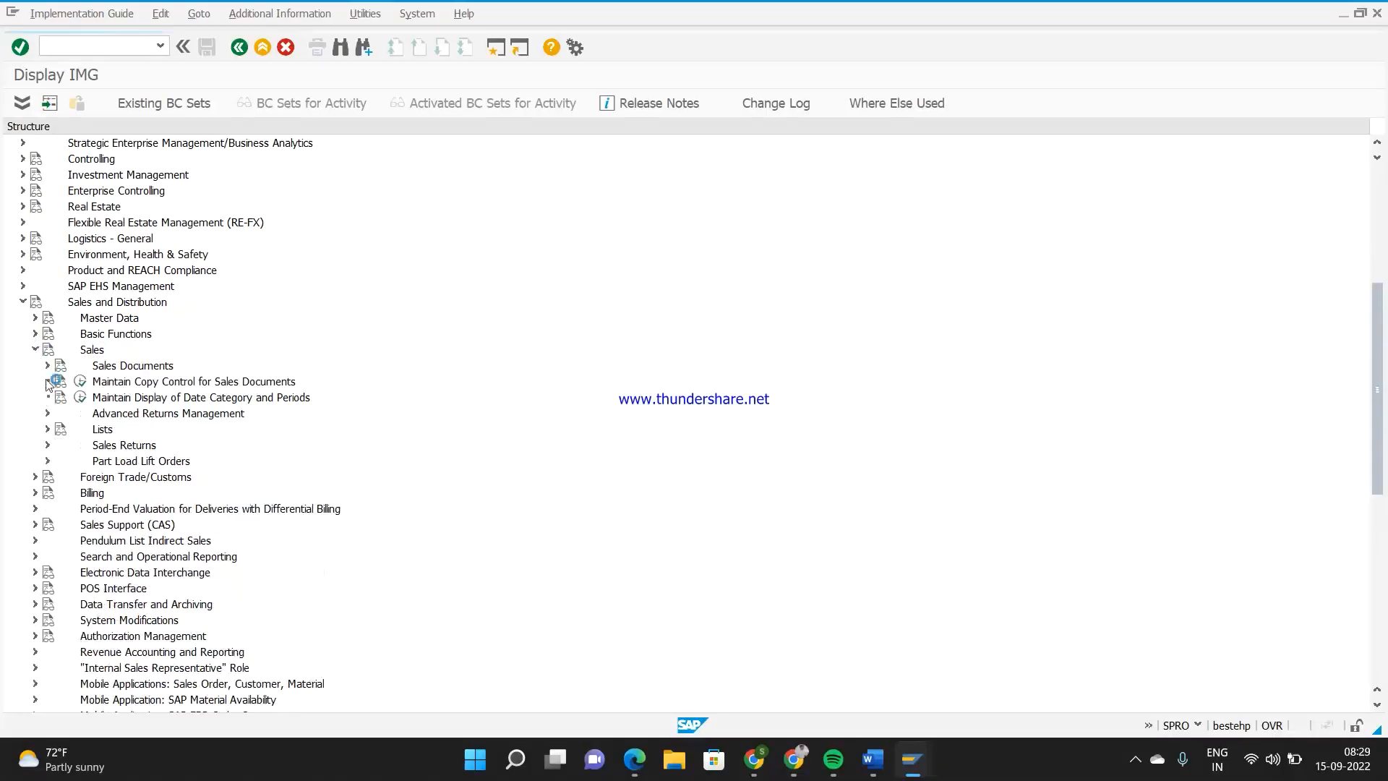
{"action": "left_click", "coordinate": [46, 366]}
{"action": "left_click", "coordinate": [60, 382]}
{"action": "left_click", "coordinate": [105, 397]}
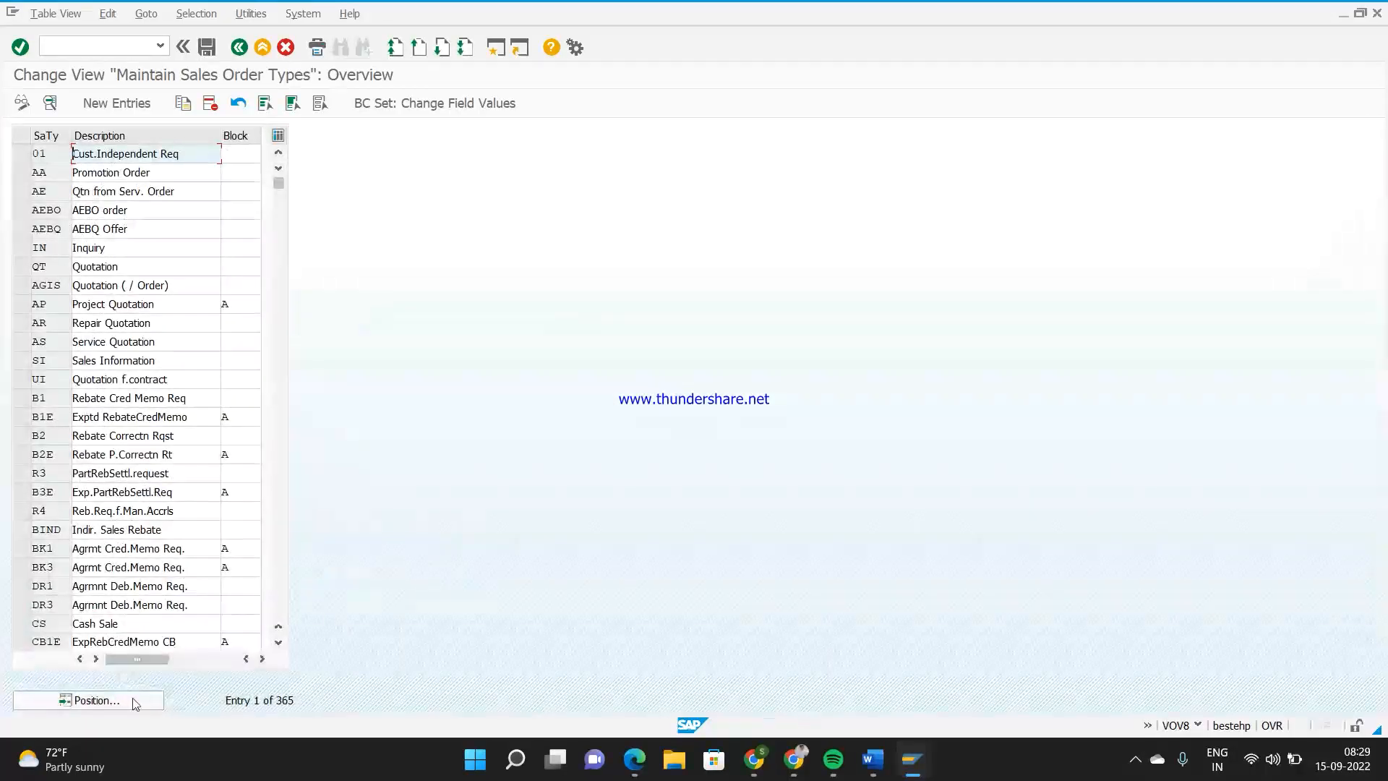
Locate sales document type ZD44, display its details and check the document pricing procedure
{"action": "left_click", "coordinate": [132, 701]}
{"action": "type", "text": "zd44"}
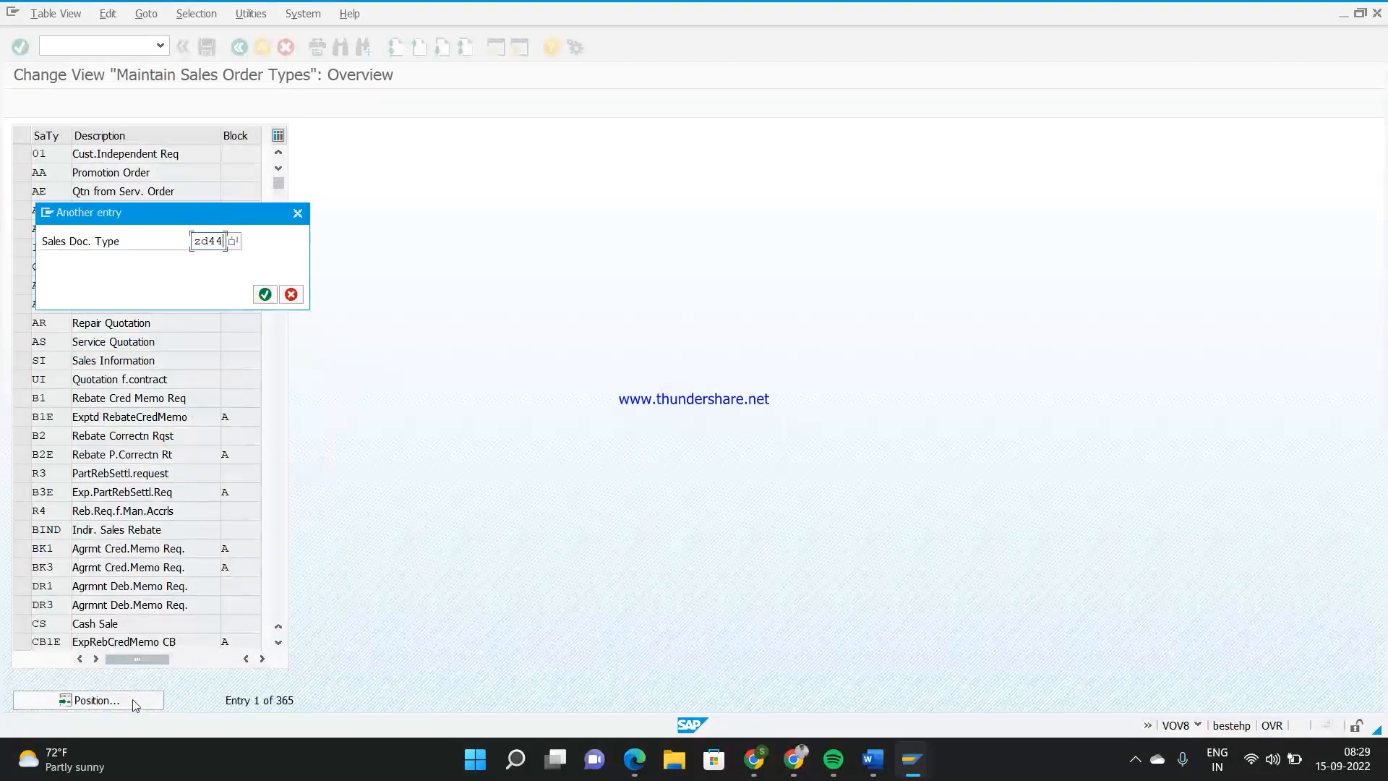
{"action": "key", "text": "Return"}
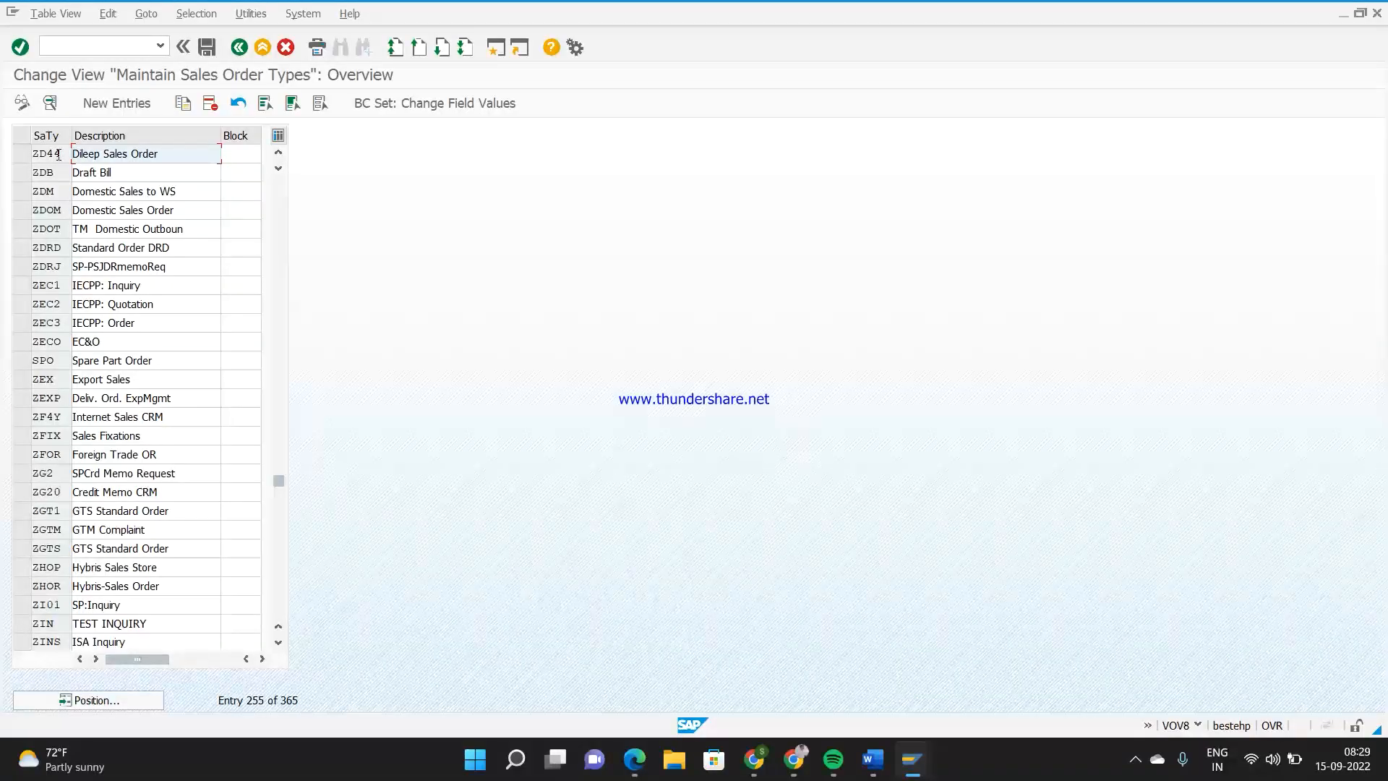
{"action": "double_click", "coordinate": [58, 154]}
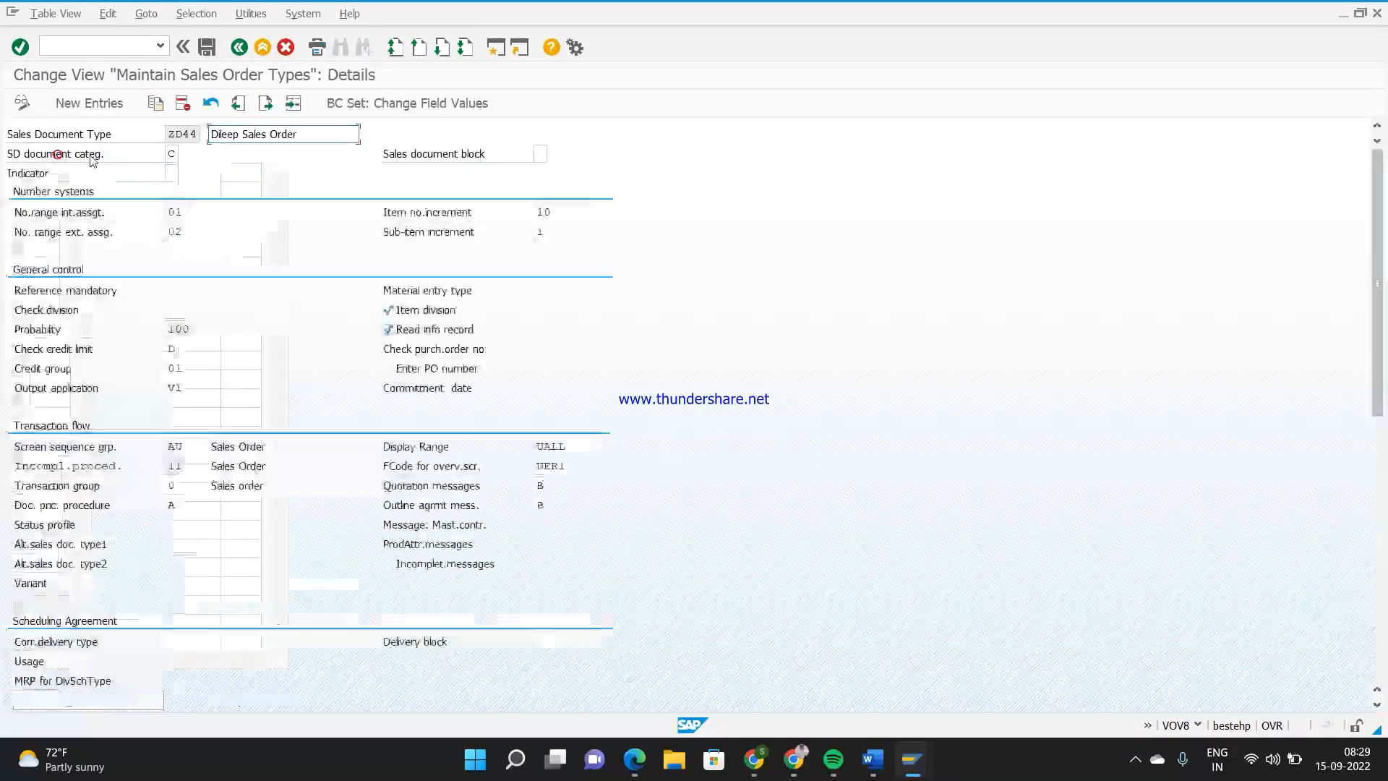
{"action": "left_click", "coordinate": [19, 513]}
{"action": "left_click", "coordinate": [175, 504]}
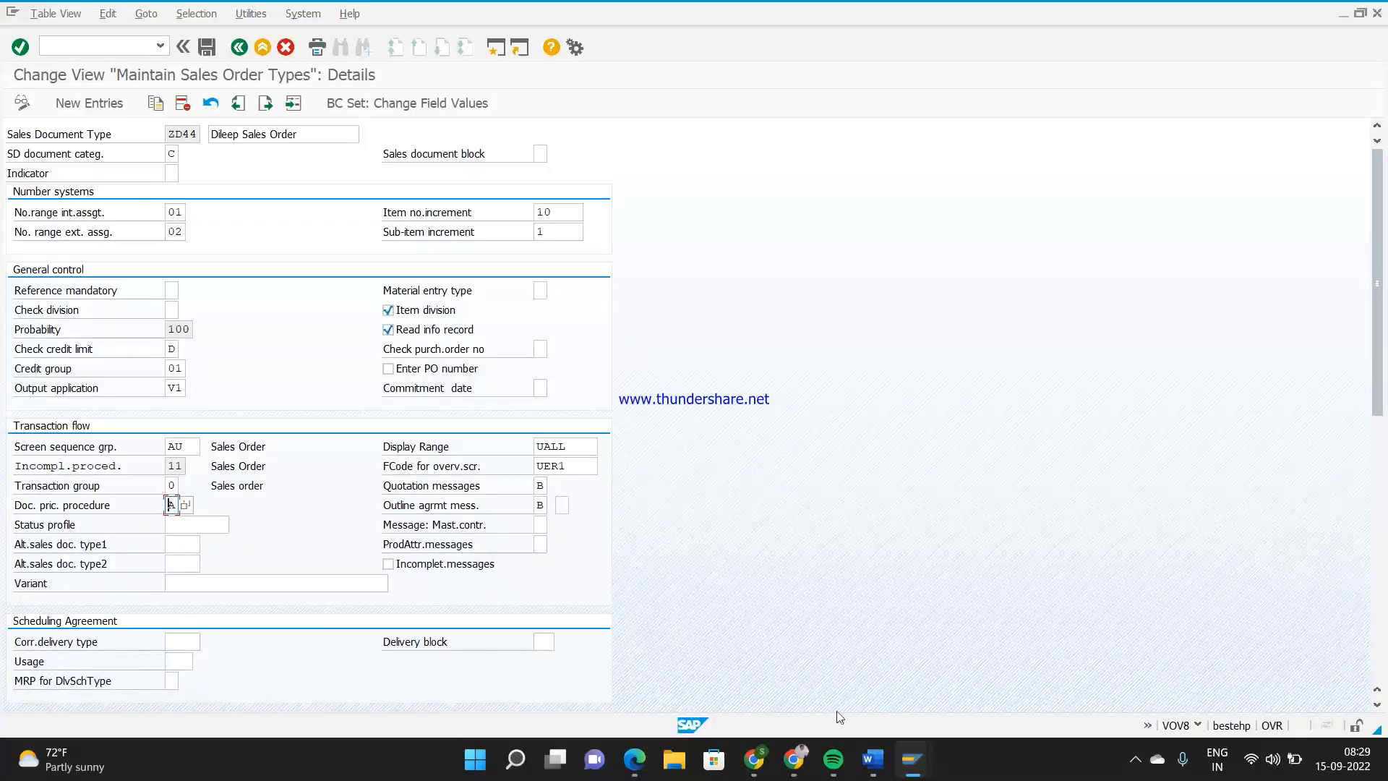
Switch to the Word notes, append "+ A +" to the new line and highlight "Customer pricing procedure" in the determination line
{"action": "mouse_move", "coordinate": [882, 774]}
{"action": "left_click", "coordinate": [875, 698]}
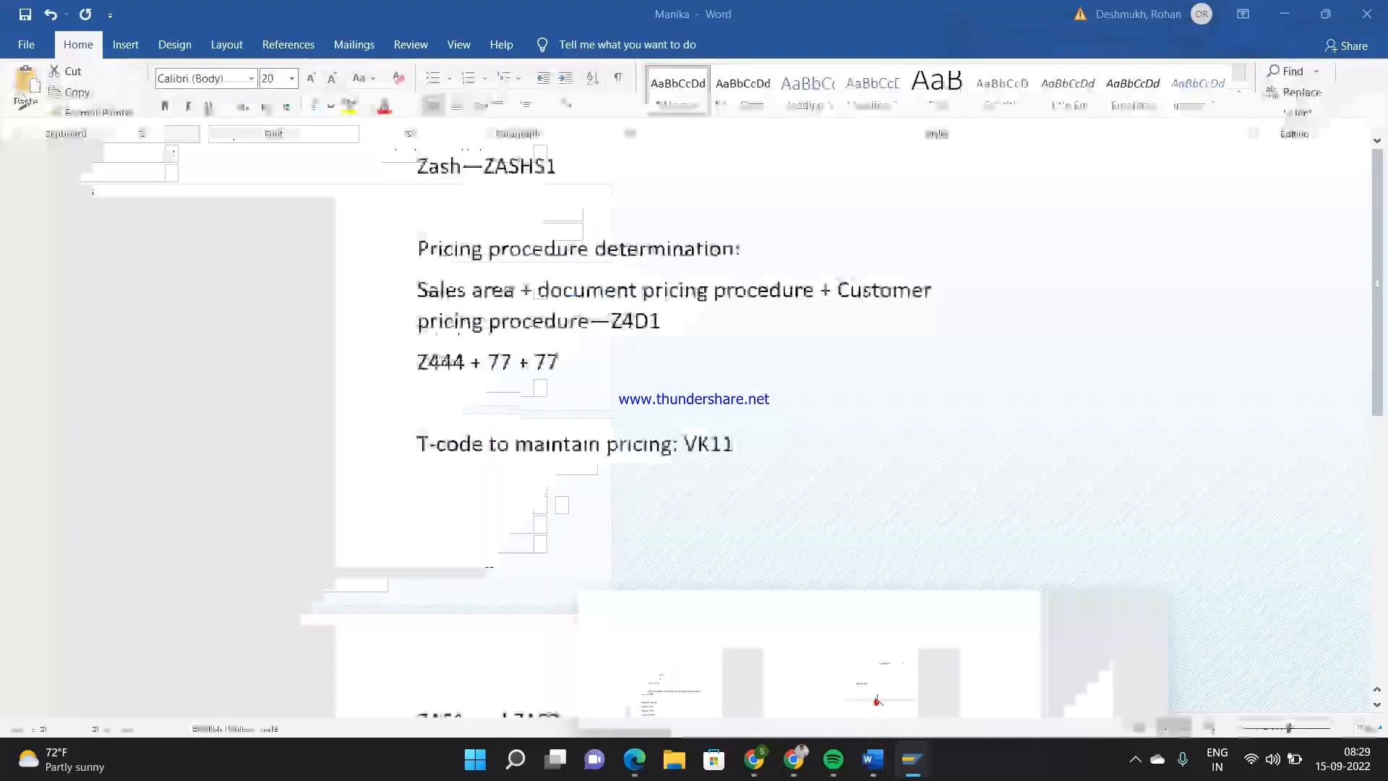
{"action": "left_click", "coordinate": [586, 367]}
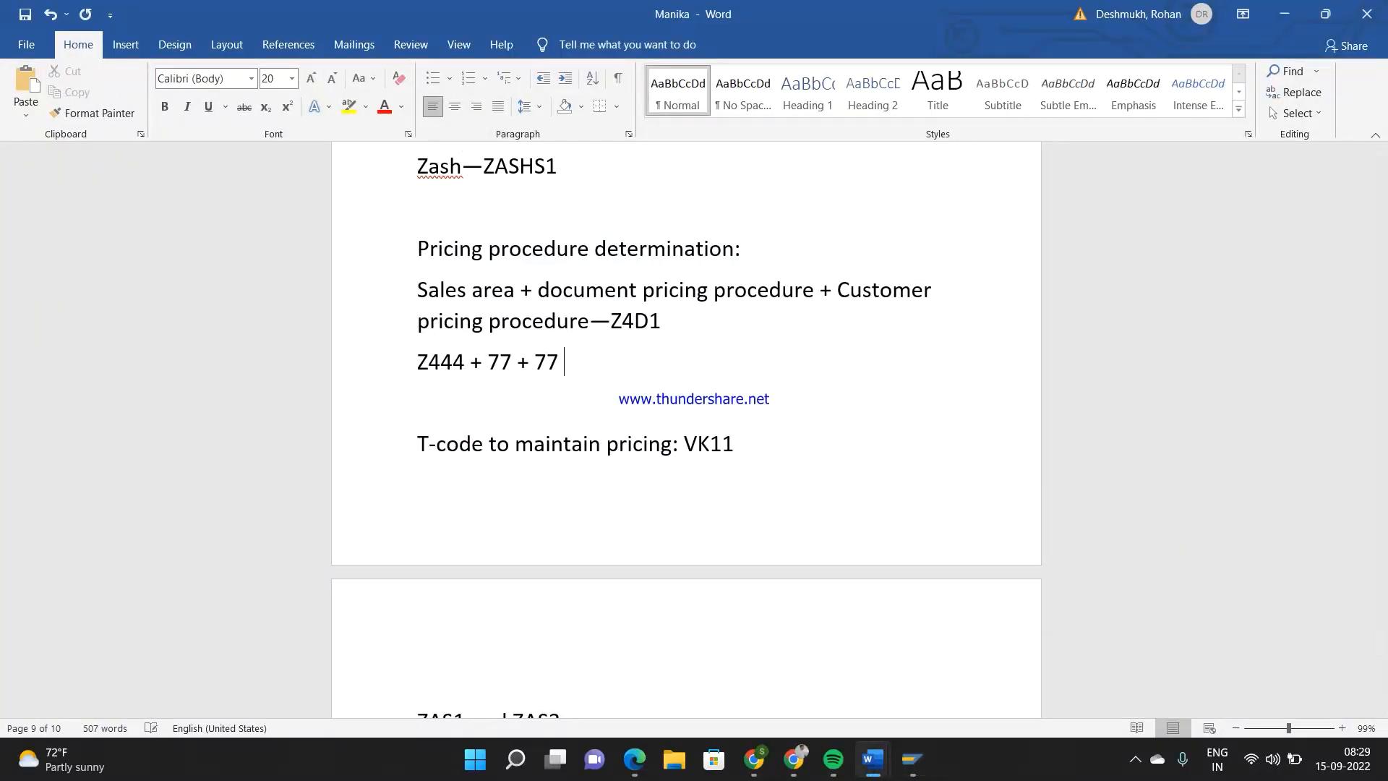
{"action": "type", "text": "+ A +"}
{"action": "left_click_drag", "start_coordinate": [842, 285], "coordinate": [593, 323]}
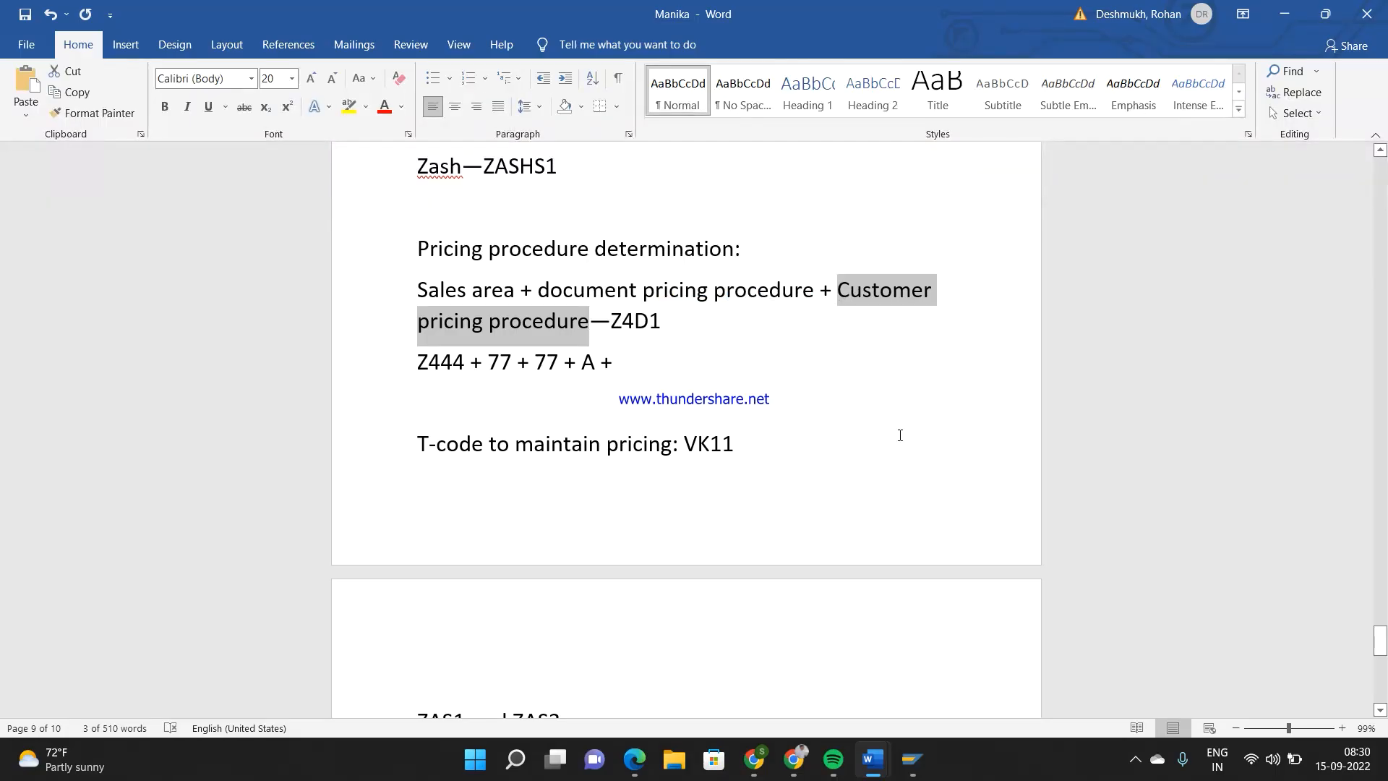
Switch to the sales document types session and return to the IMG structure
{"action": "mouse_move", "coordinate": [913, 759]}
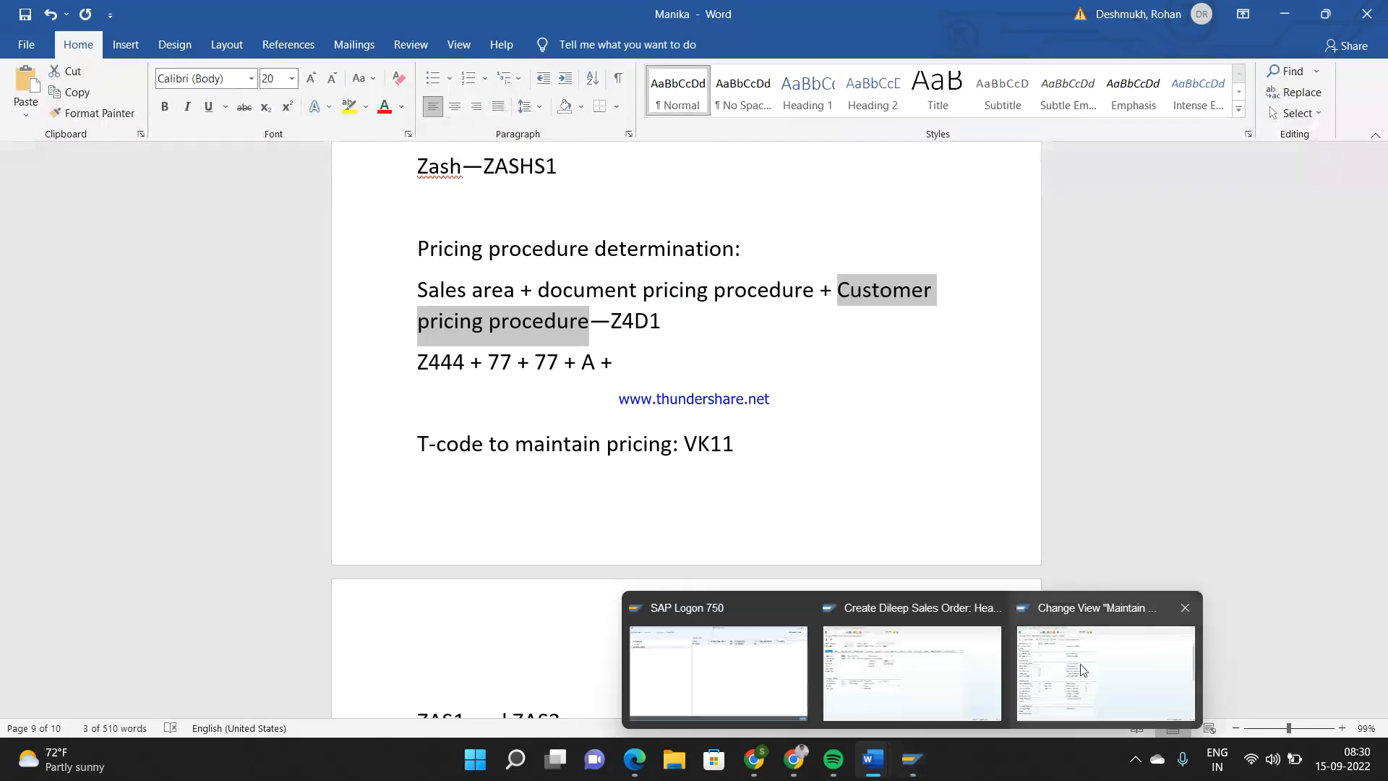
{"action": "left_click", "coordinate": [1233, 668]}
{"action": "left_click", "coordinate": [239, 48]}
{"action": "left_click", "coordinate": [239, 48]}
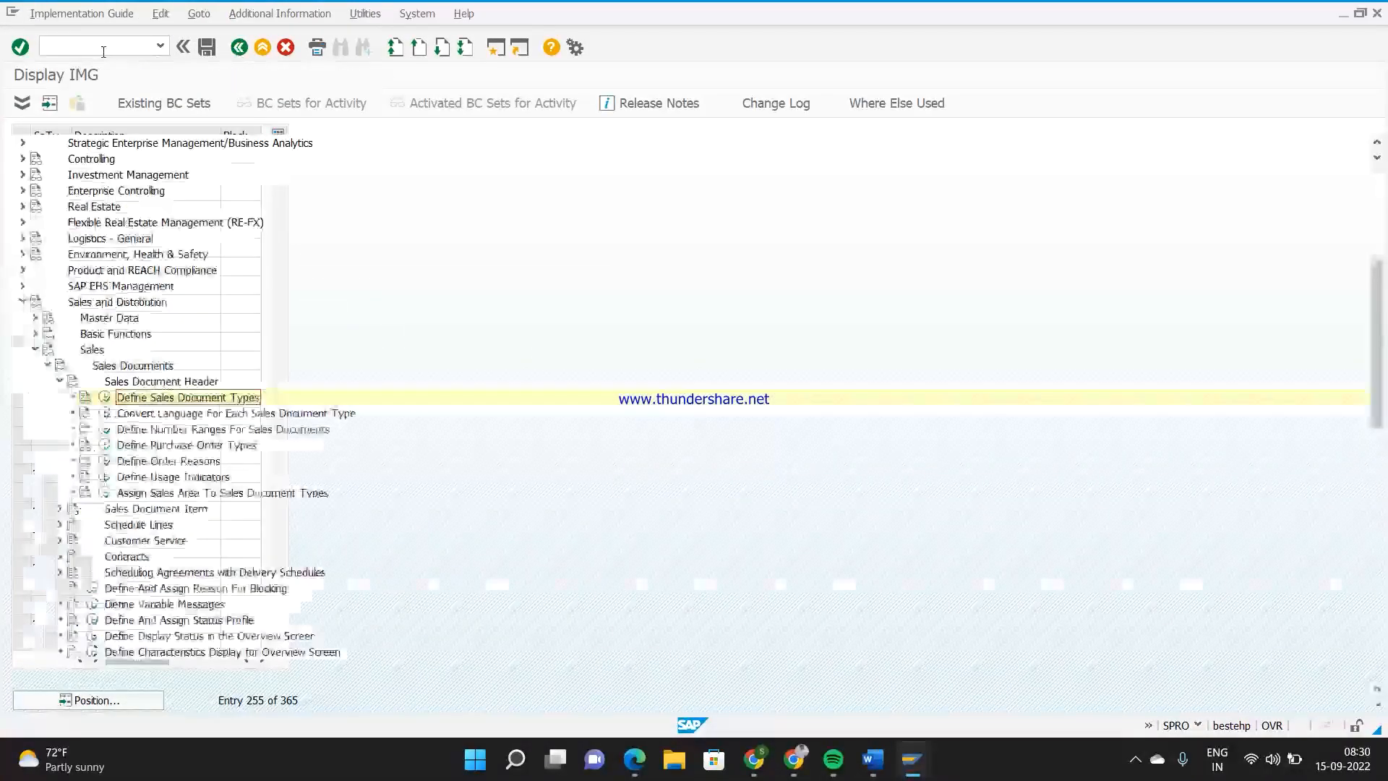
Display the order customer with XD03 in a new session and check the customer pricing procedure in the sales area data
{"action": "left_click", "coordinate": [103, 48]}
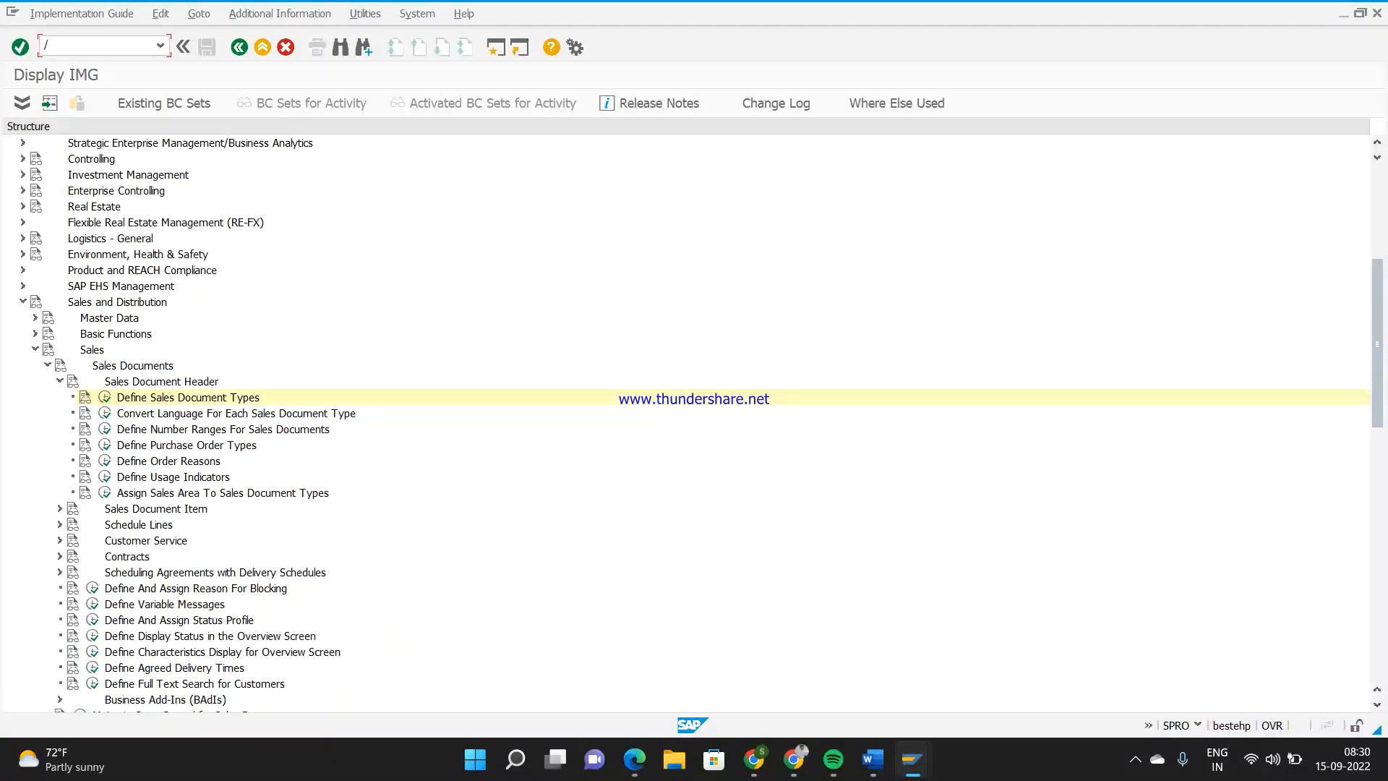
{"action": "key", "text": "Return"}
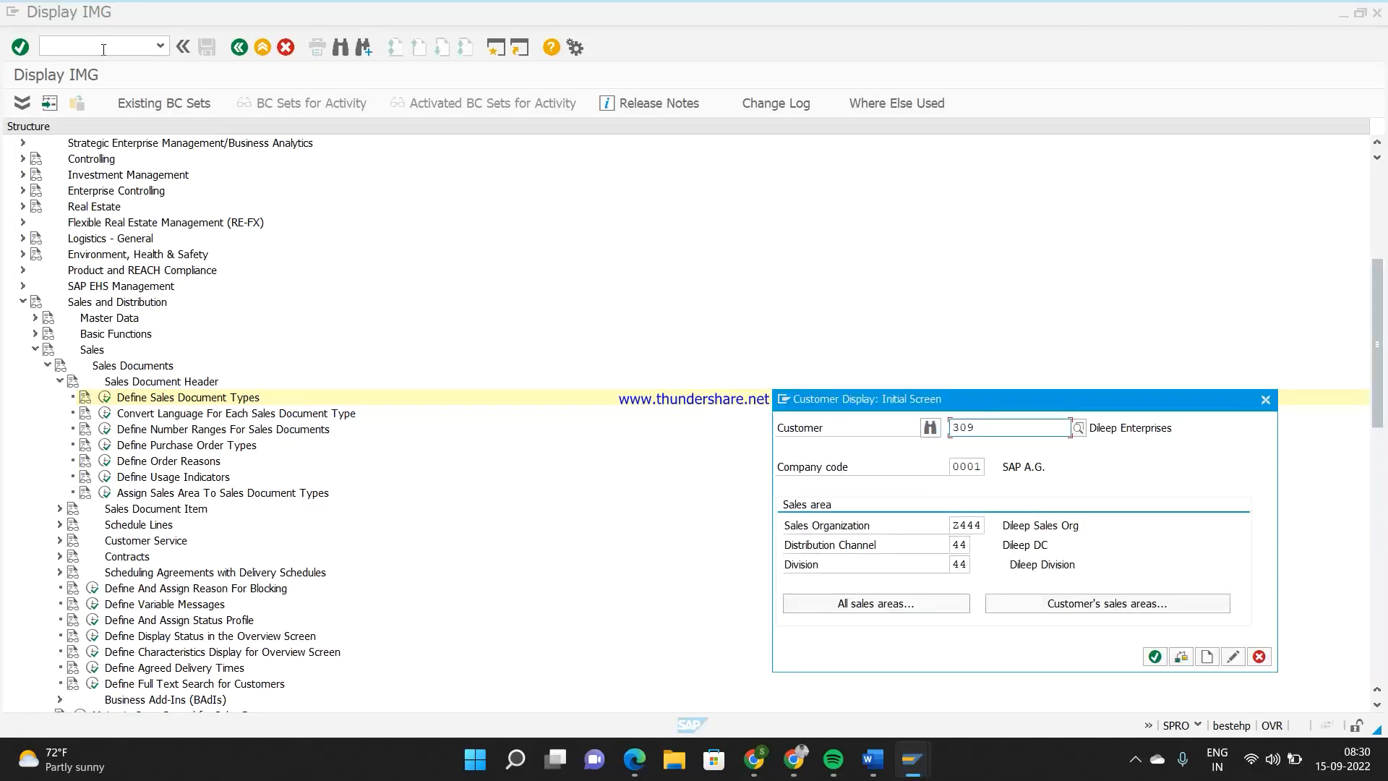
{"action": "key", "text": "Return"}
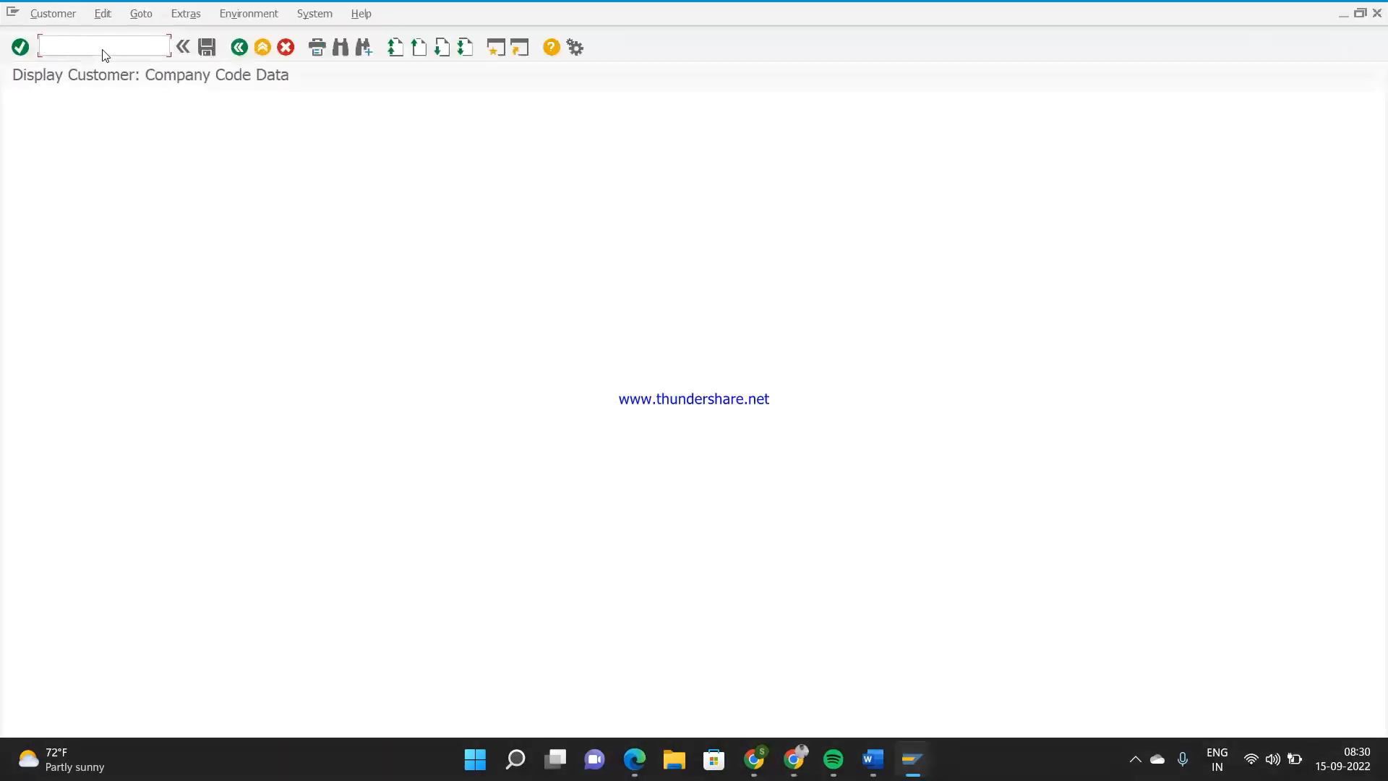
{"action": "left_click", "coordinate": [301, 105]}
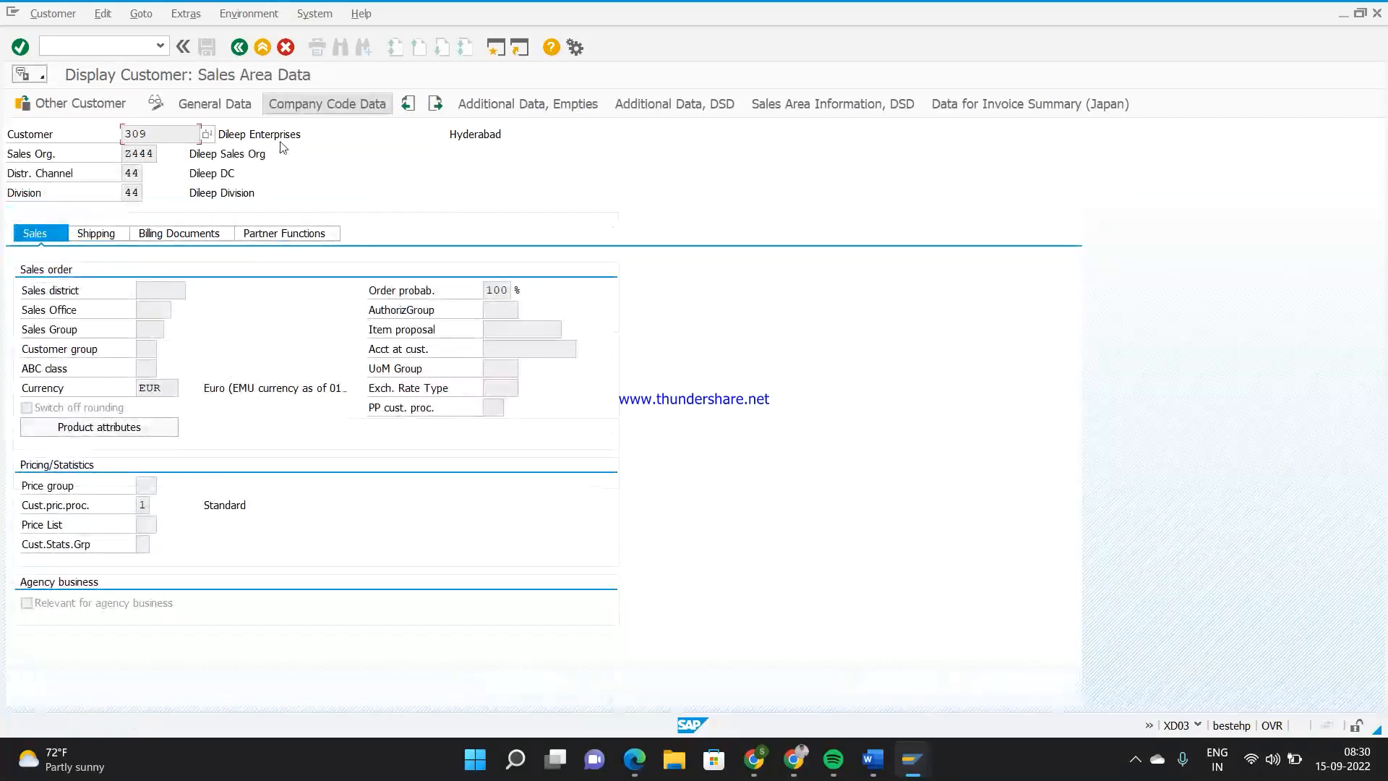
{"action": "left_click", "coordinate": [144, 504]}
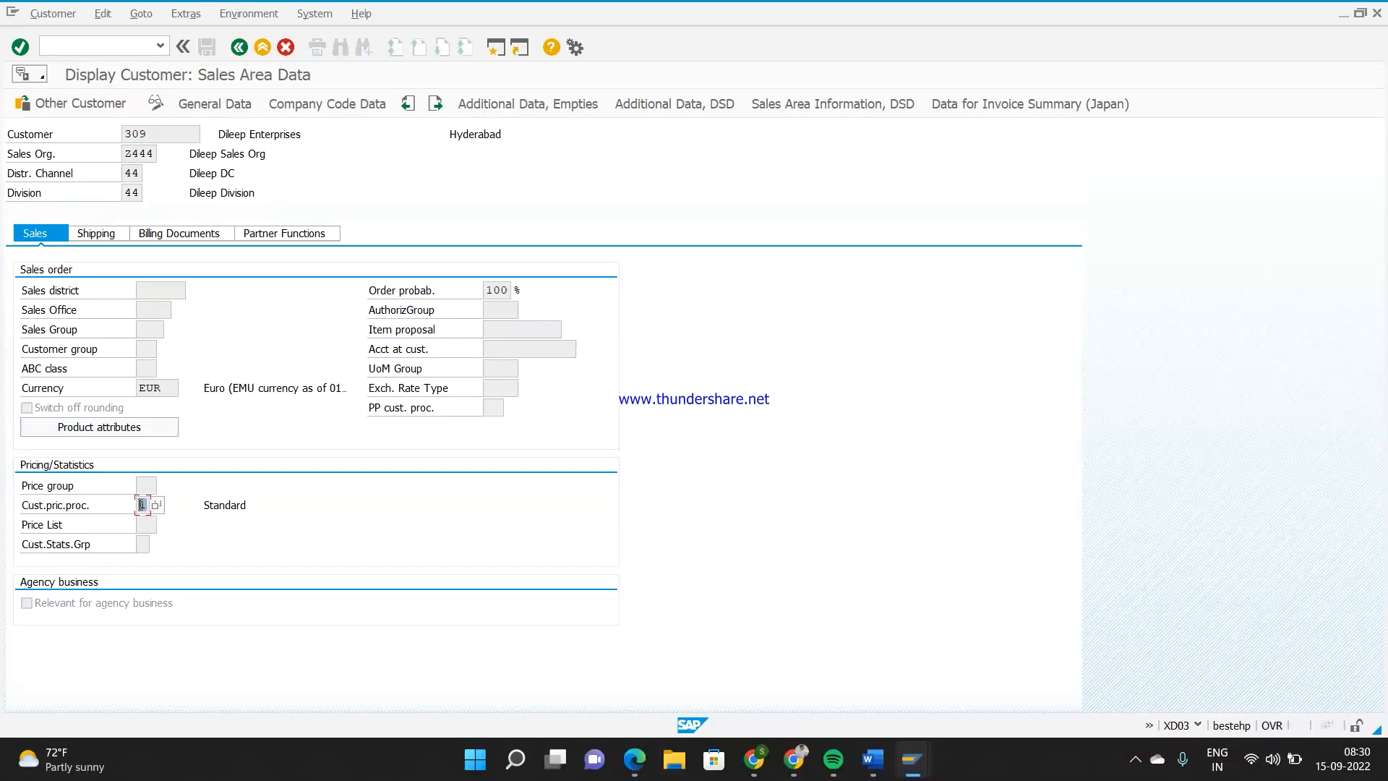
Switch to the Word notes, append "1= Z4D1" to the new line and highlight the finished combination
{"action": "mouse_move", "coordinate": [873, 760]}
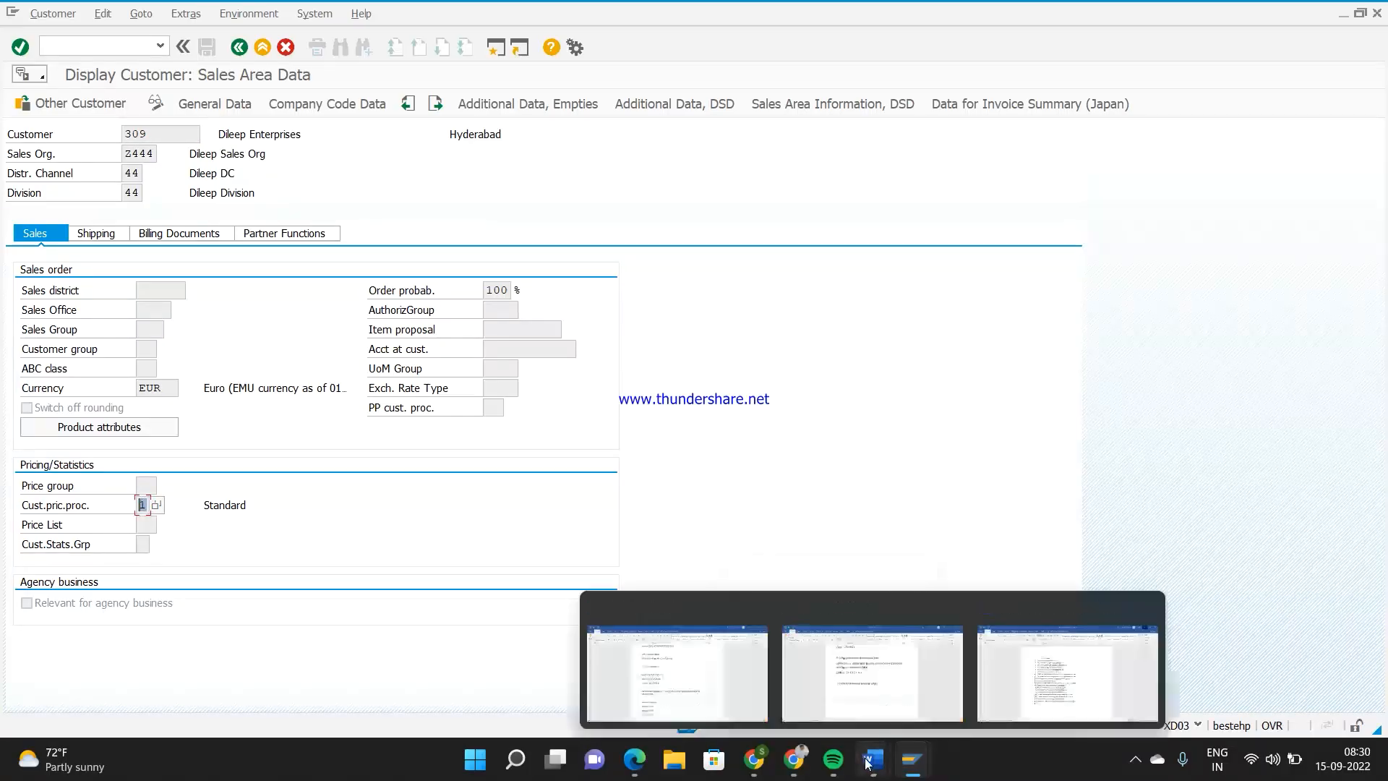
{"action": "left_click", "coordinate": [868, 615]}
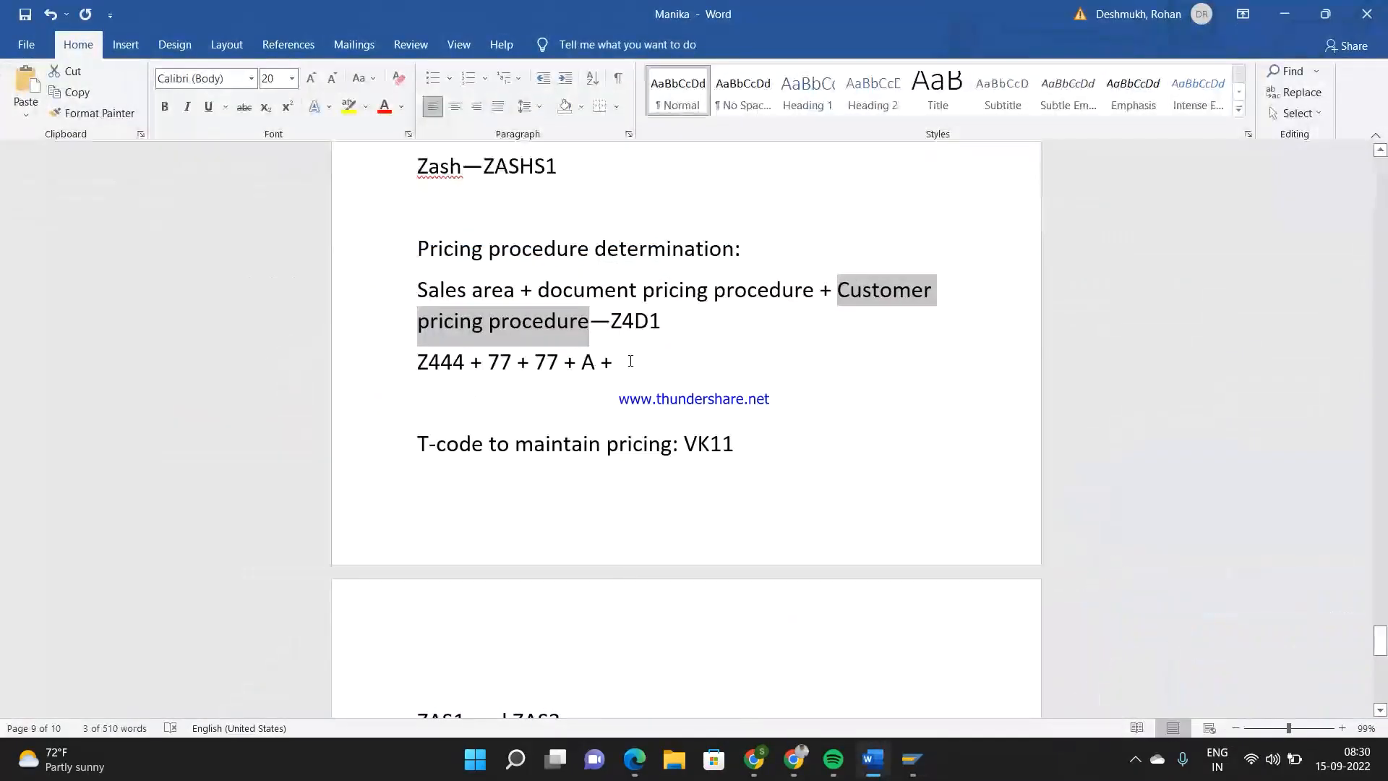
{"action": "left_click", "coordinate": [629, 362]}
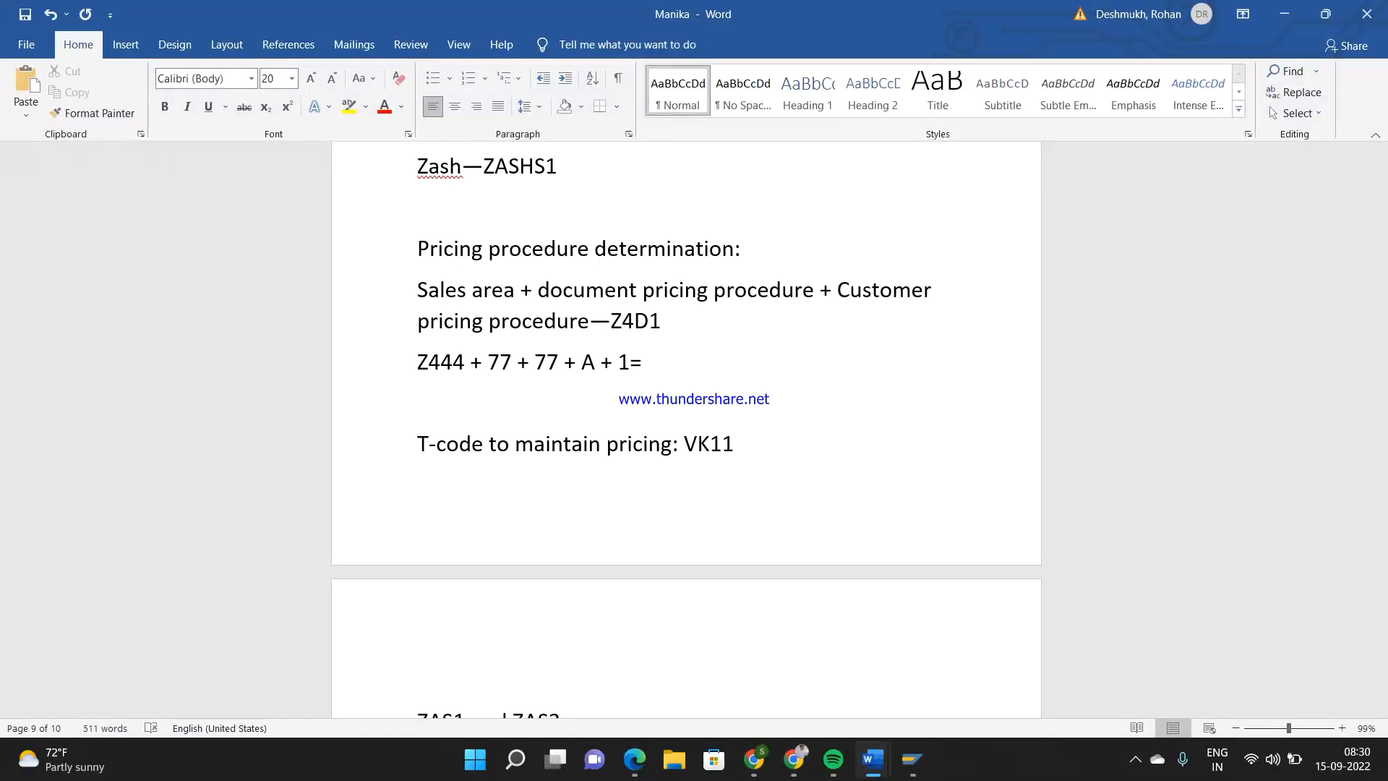
{"action": "type", "text": "1= Z4D1"}
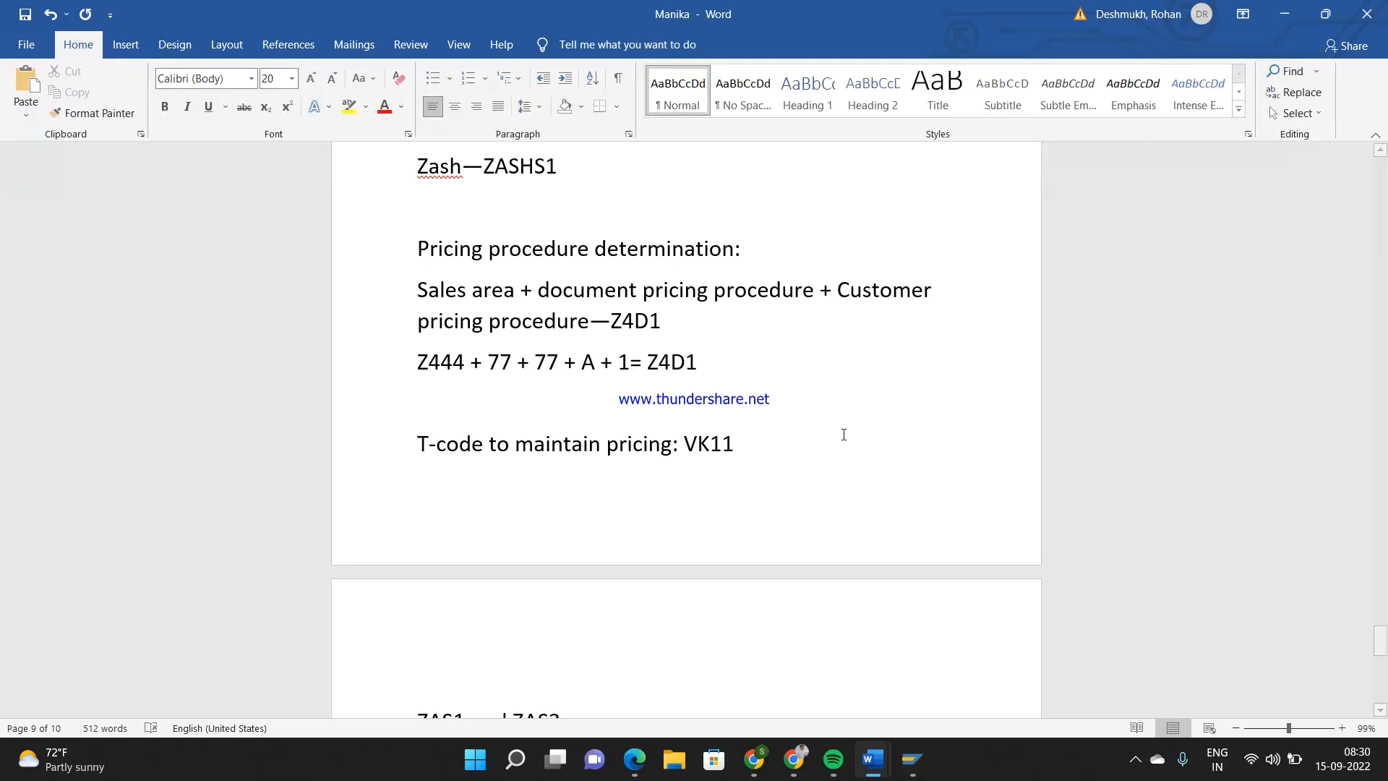
{"action": "left_click_drag", "start_coordinate": [716, 355], "coordinate": [430, 350]}
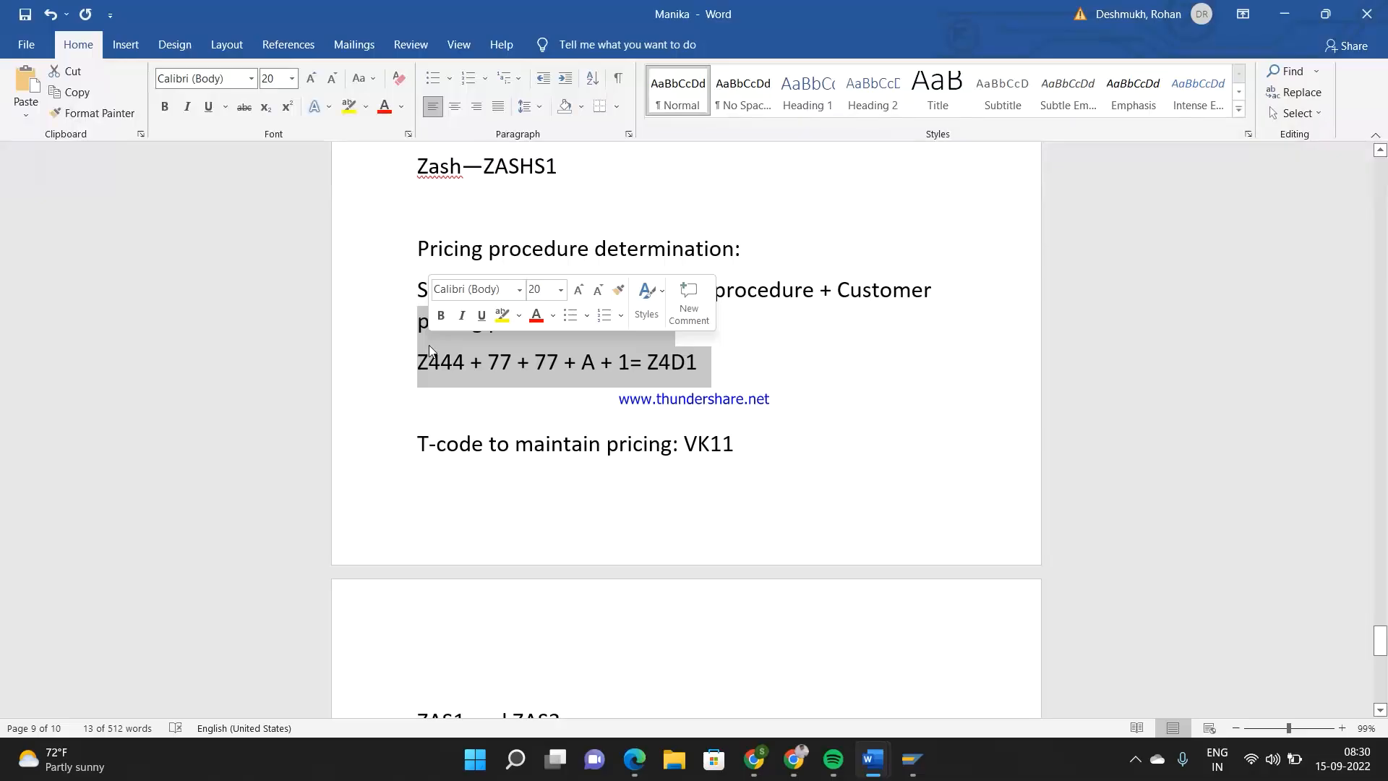
Switch to the IMG session and open Define Pricing Procedure Determination under Sales and Distribution > Basic Functions > Pricing > Pricing Control
{"action": "left_click", "coordinate": [912, 759]}
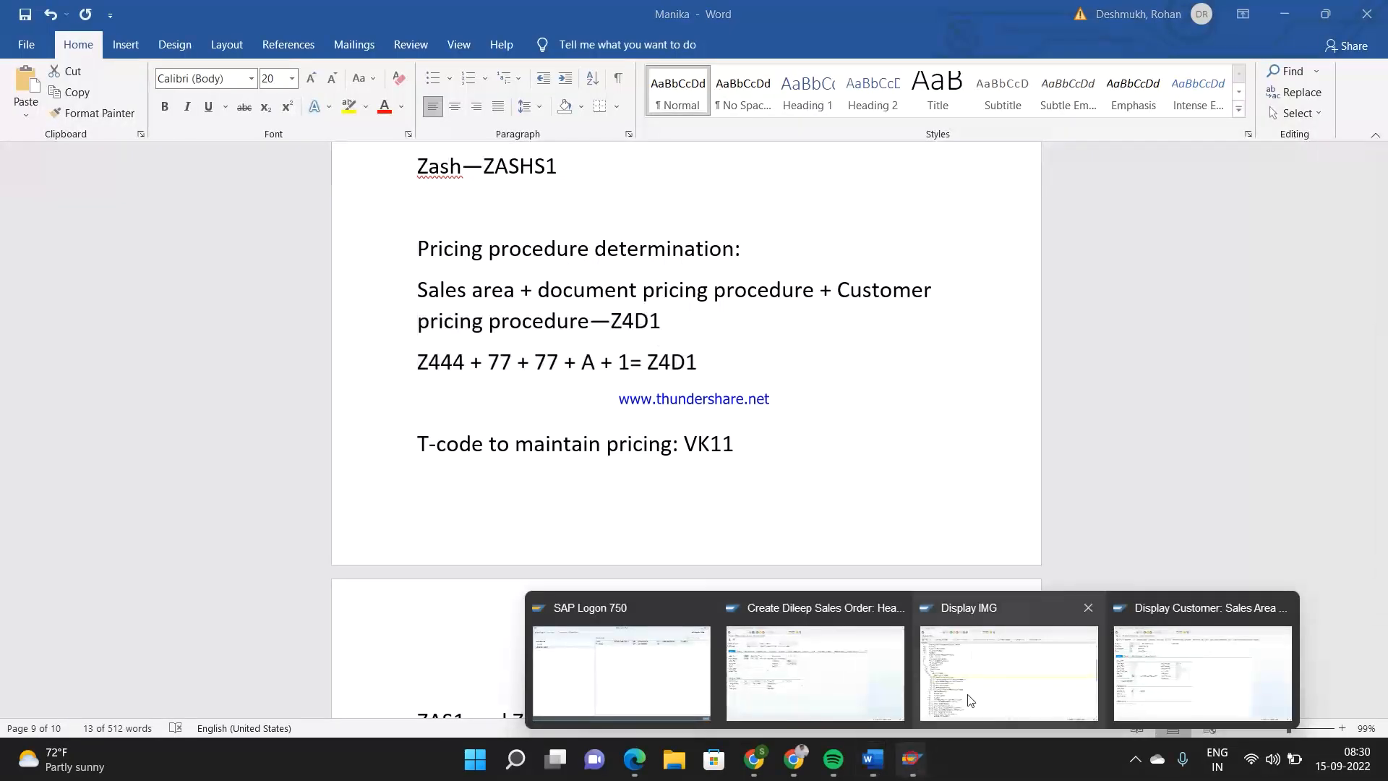
{"action": "left_click", "coordinate": [971, 700]}
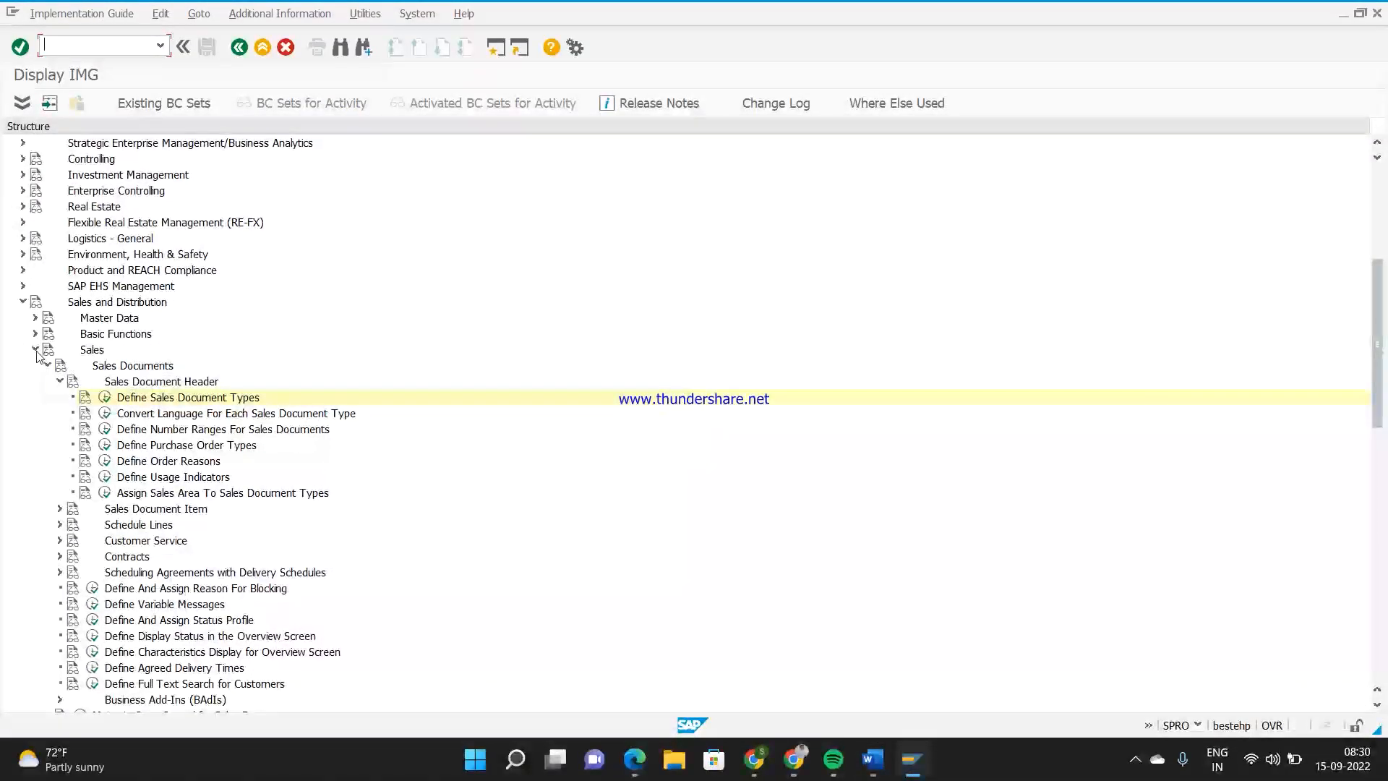
{"action": "left_click", "coordinate": [35, 349]}
{"action": "left_click", "coordinate": [35, 334]}
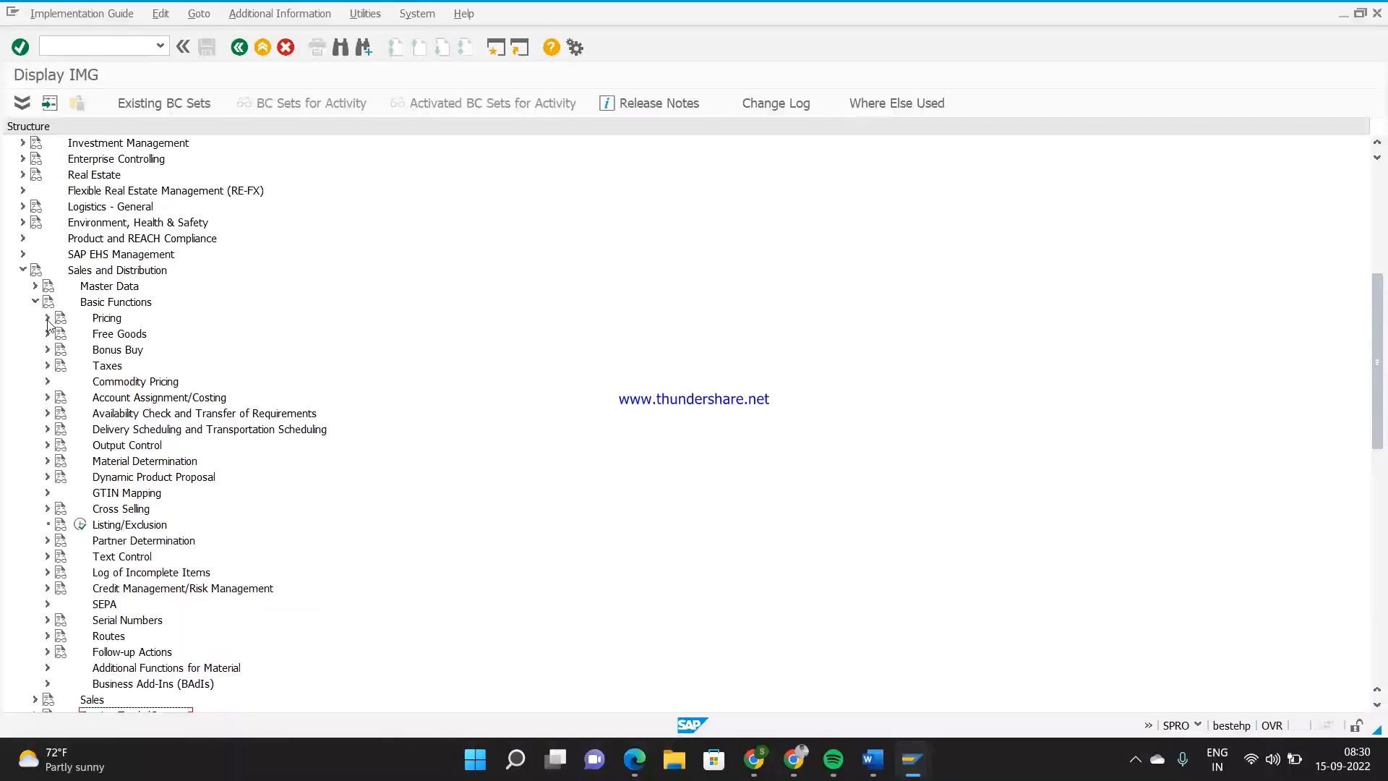
{"action": "left_click", "coordinate": [47, 318]}
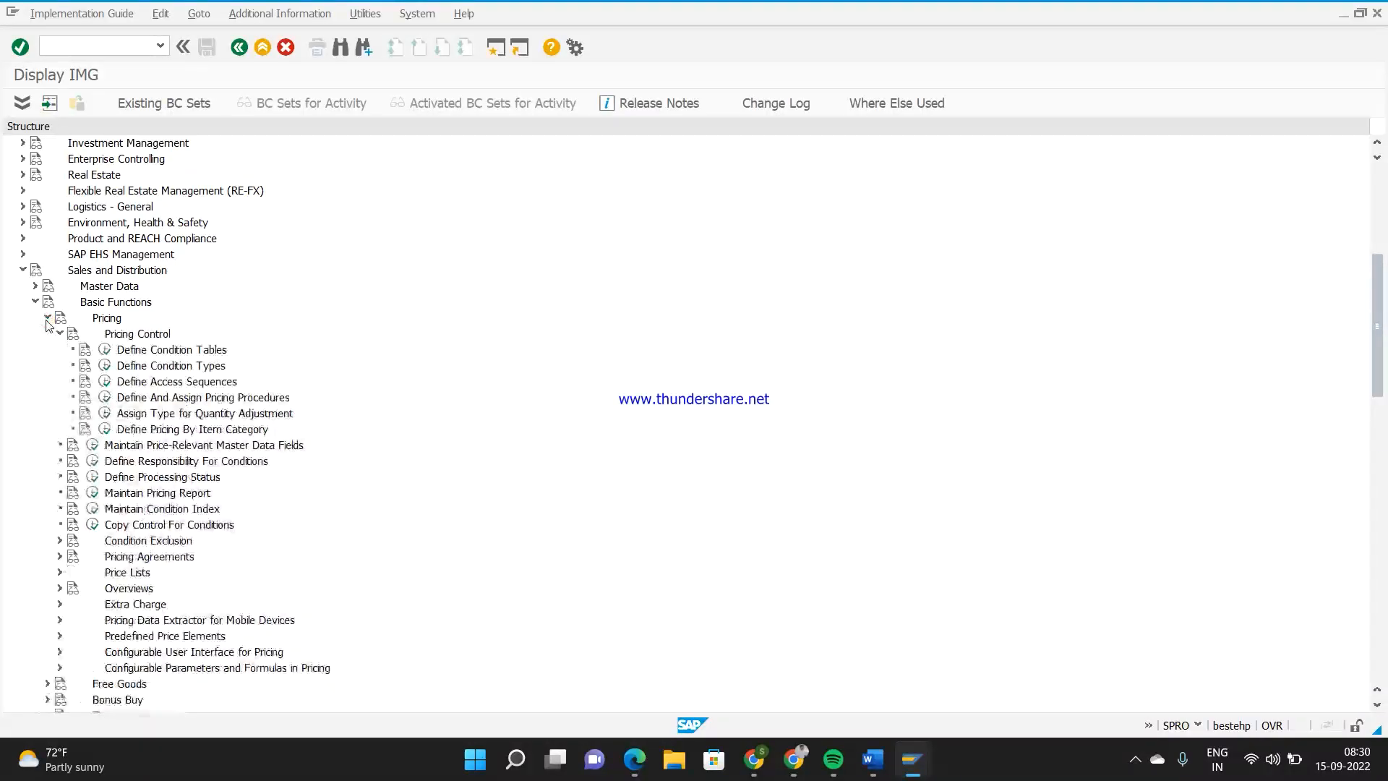
{"action": "left_click", "coordinate": [105, 397]}
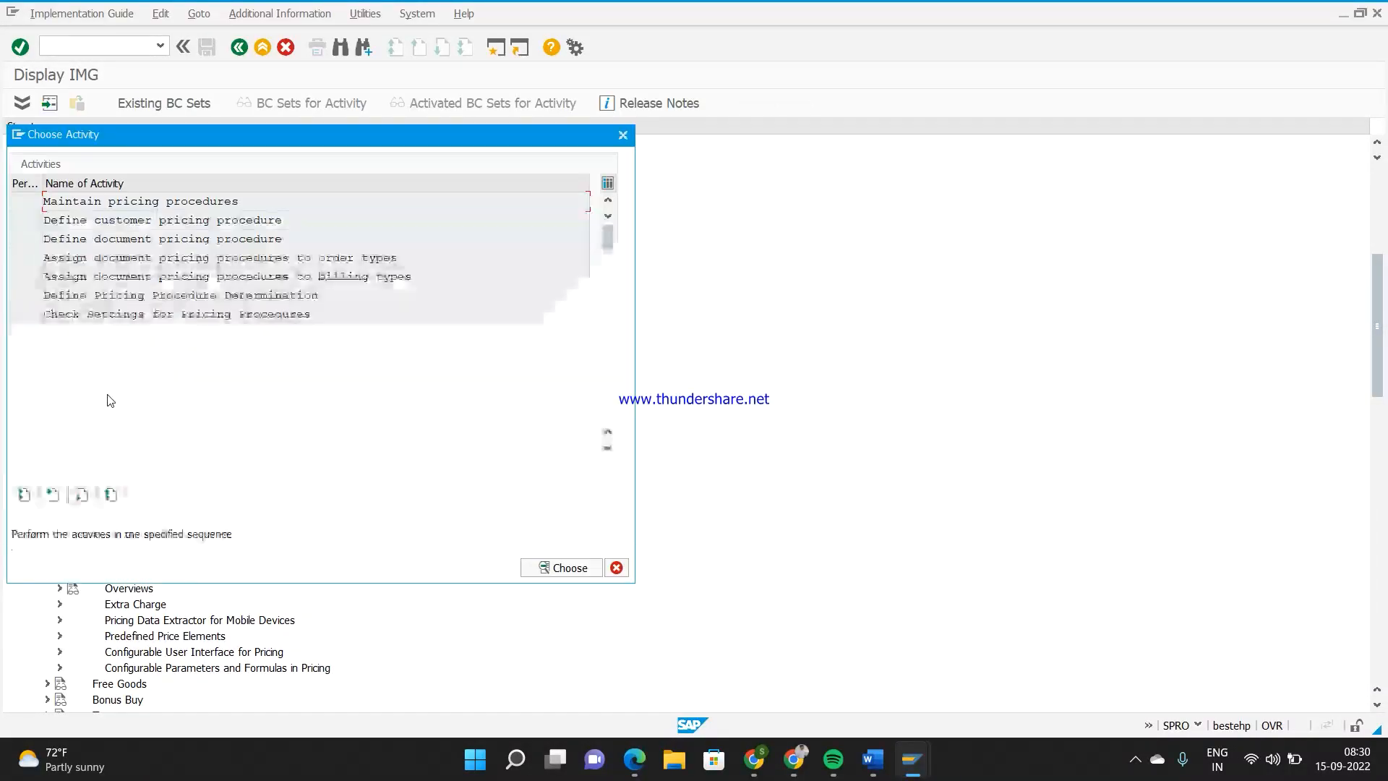
{"action": "double_click", "coordinate": [238, 295]}
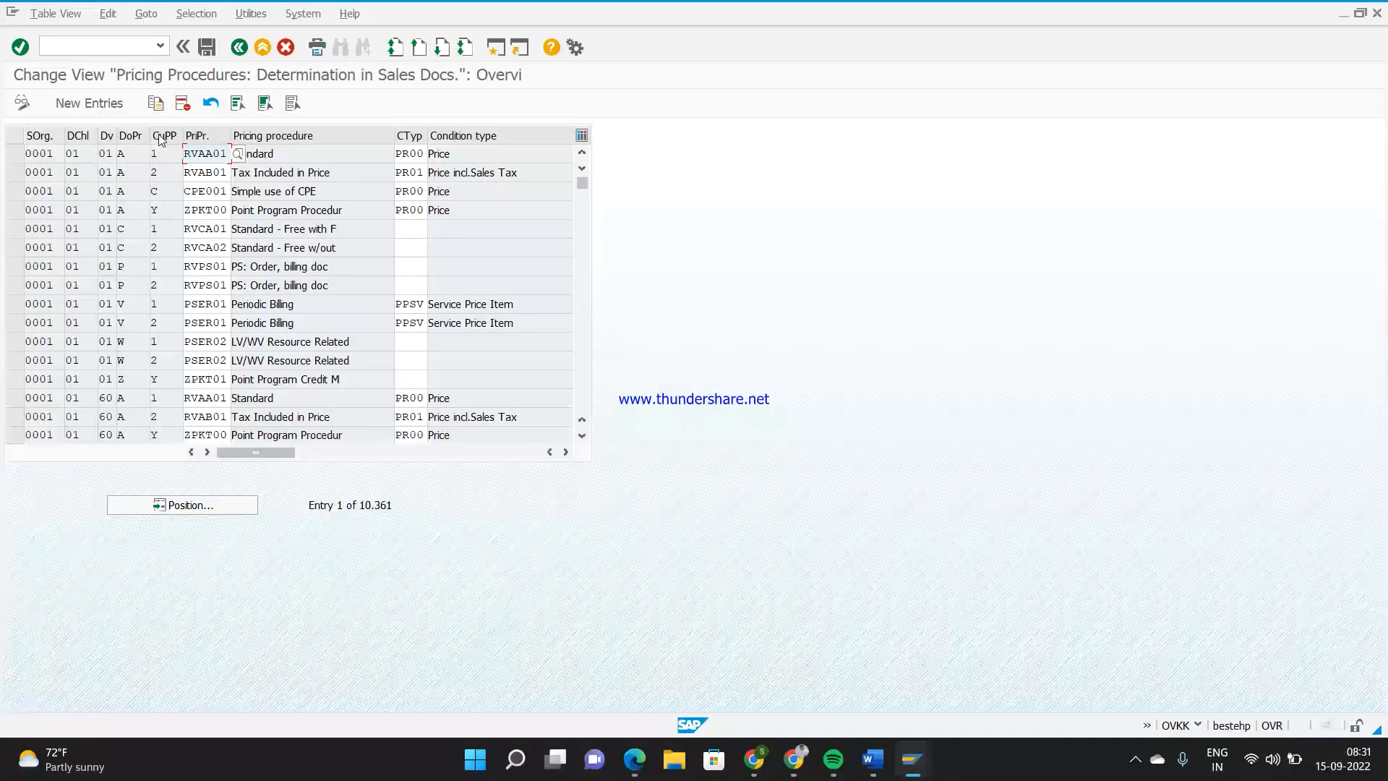
Position the determination table at sales organization Z444, distribution channel 77 and document pricing procedure A
{"action": "left_click", "coordinate": [182, 507]}
{"action": "type", "text": "z444"}
{"action": "key", "text": "Tab"}
{"action": "type", "text": "77"}
{"action": "key", "text": "Tab"}
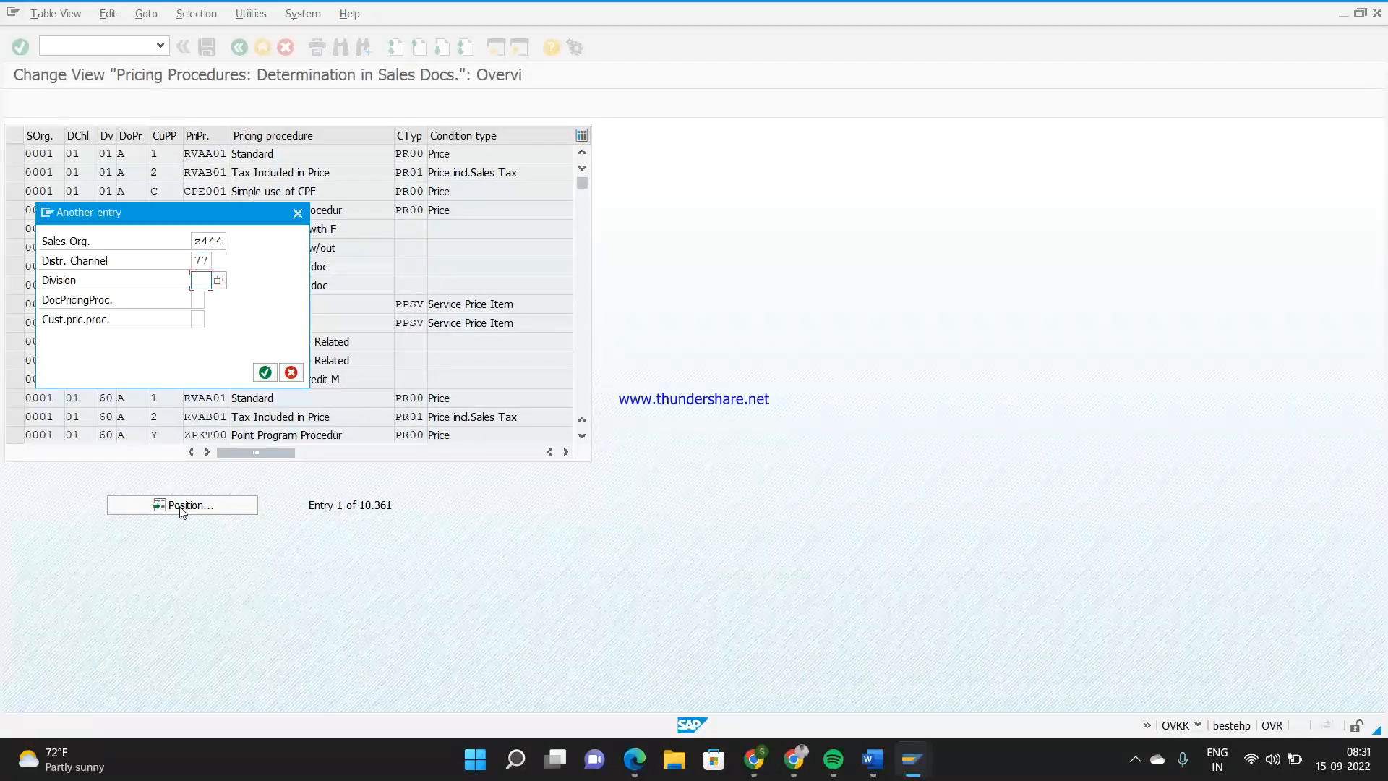
{"action": "key", "text": "Tab"}
{"action": "type", "text": "A"}
{"action": "key", "text": "Tab"}
{"action": "key", "text": "Return"}
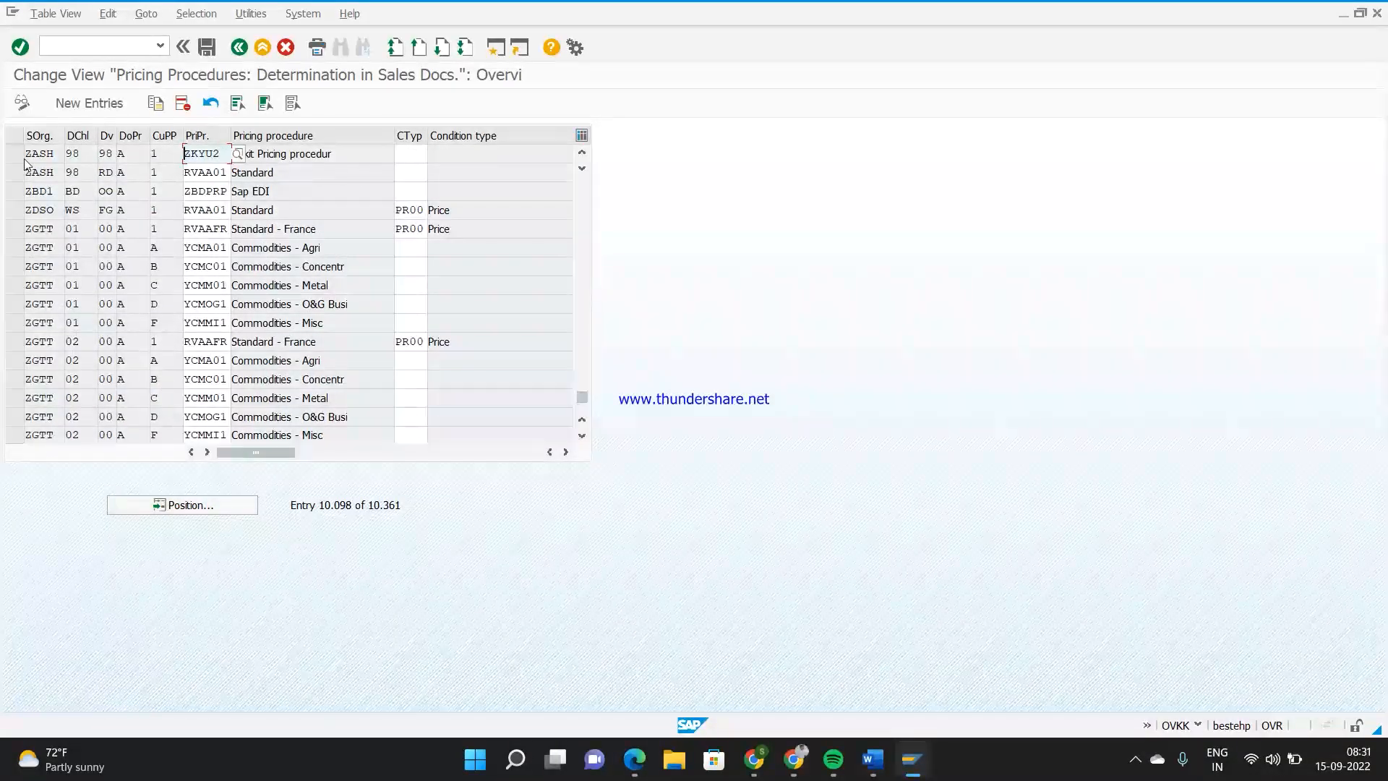
Glance at the Word notes, return to the determination table and position it at sales organization ZD44, distribution channel 77, division 77
{"action": "key", "text": "alt+Tab"}
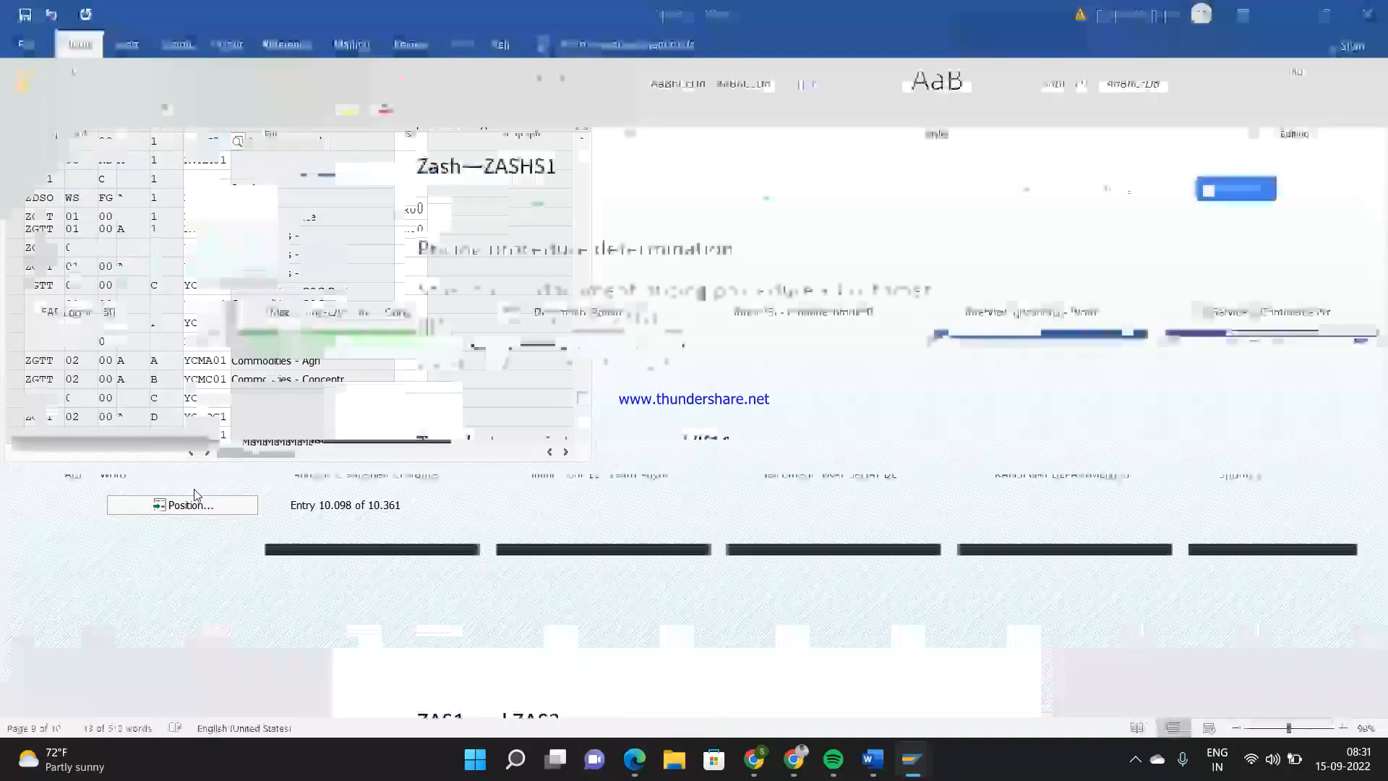
{"action": "key", "text": "alt+Tab"}
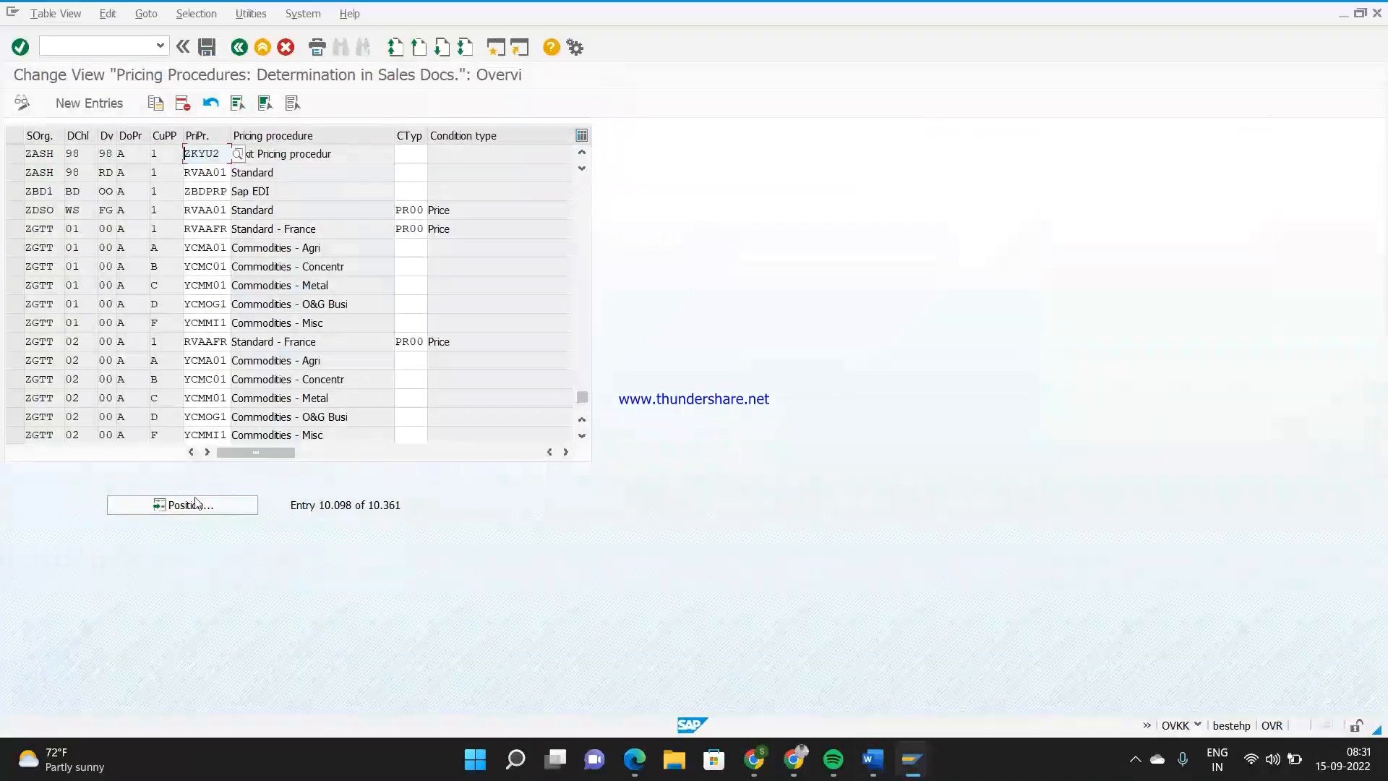
{"action": "left_click", "coordinate": [197, 504]}
{"action": "type", "text": "ZD44"}
{"action": "key", "text": "Tab"}
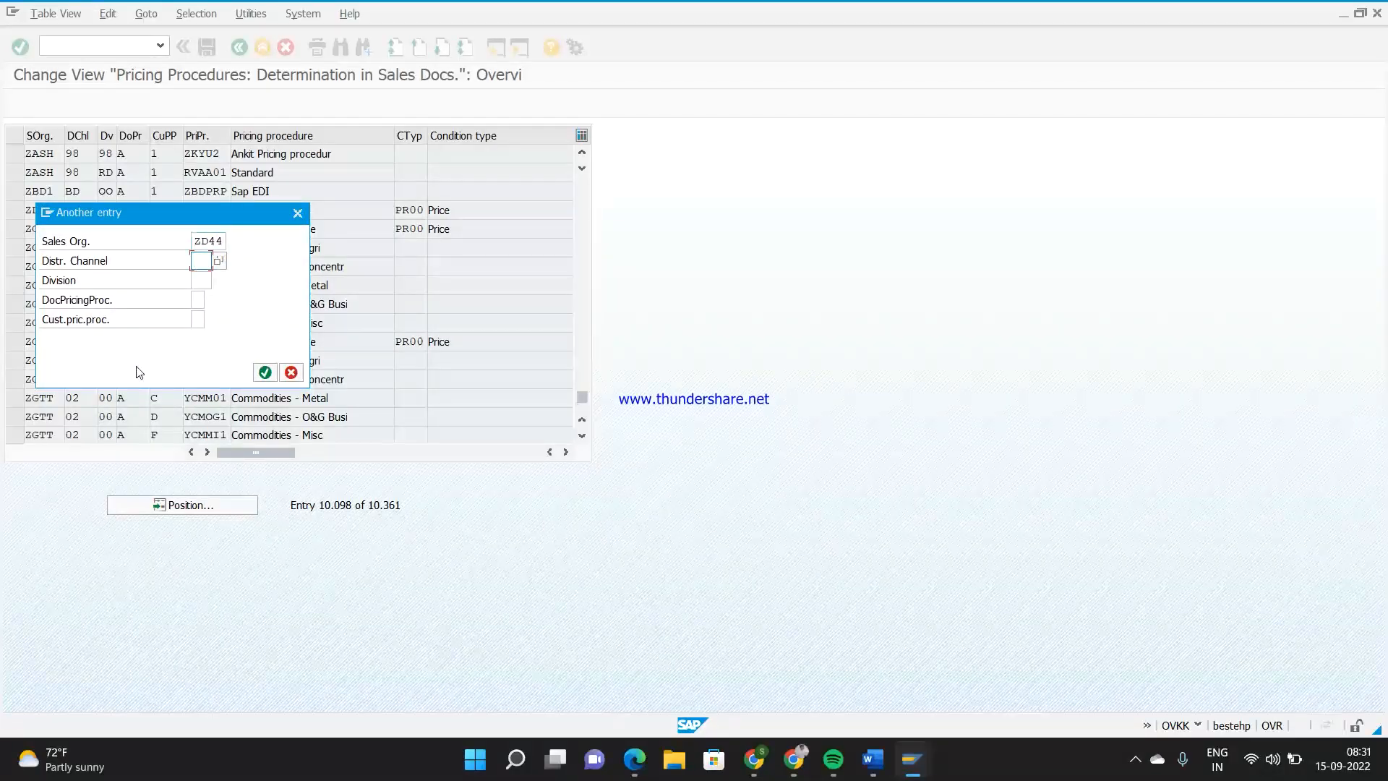
{"action": "type", "text": "77"}
{"action": "key", "text": "Tab"}
{"action": "type", "text": "77"}
{"action": "key", "text": "Return"}
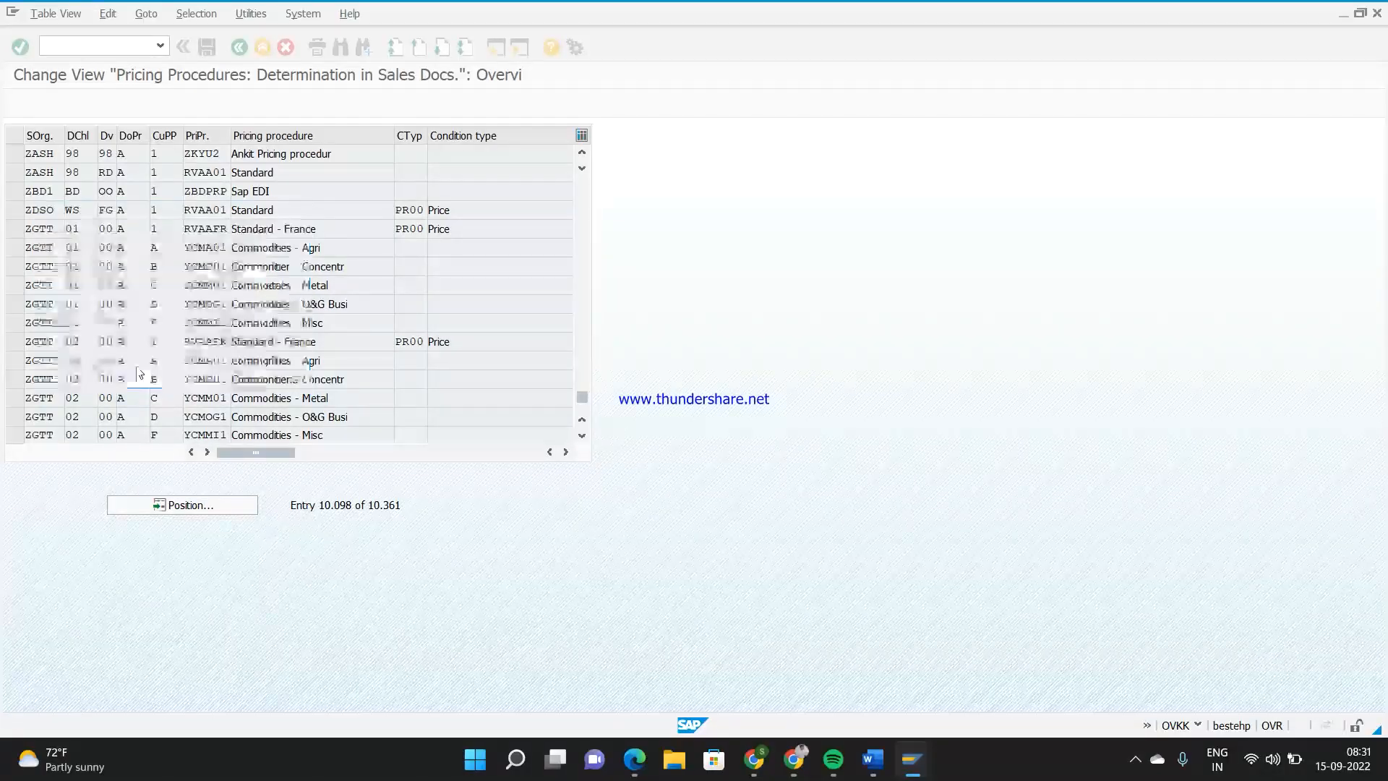
Position the determination table at sales organization Z444, select its entry and highlight the assigned pricing procedure Z4D1
{"action": "left_click", "coordinate": [194, 505]}
{"action": "type", "text": "Z444"}
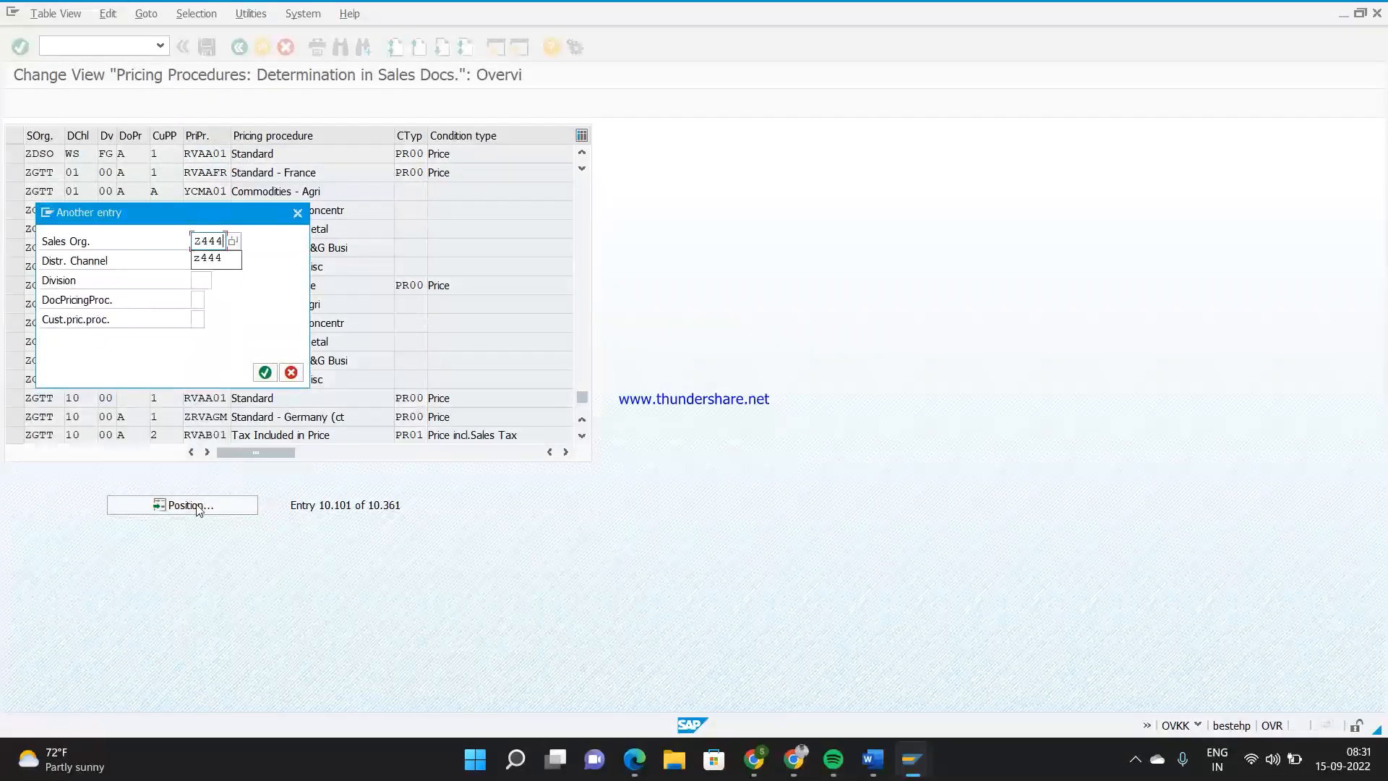
{"action": "key", "text": "Return"}
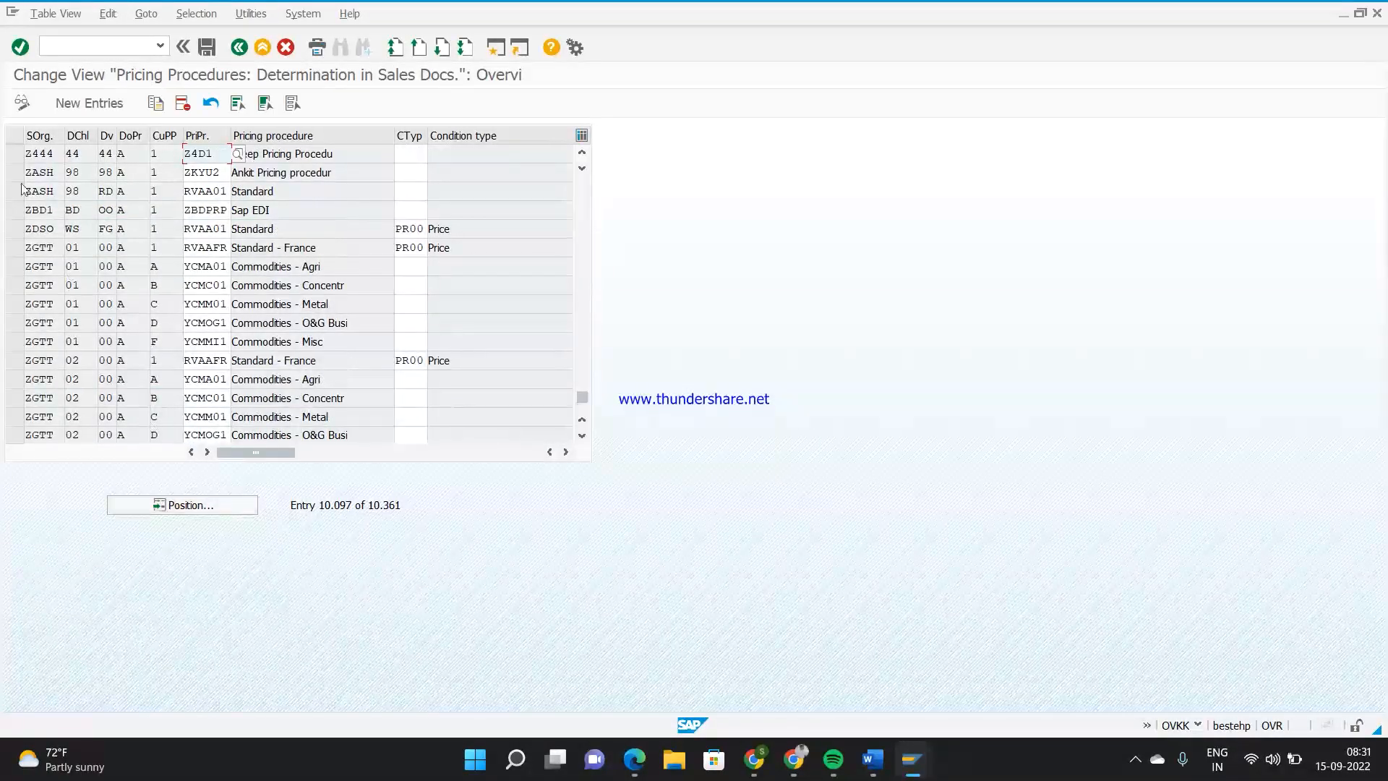
{"action": "left_click", "coordinate": [14, 158]}
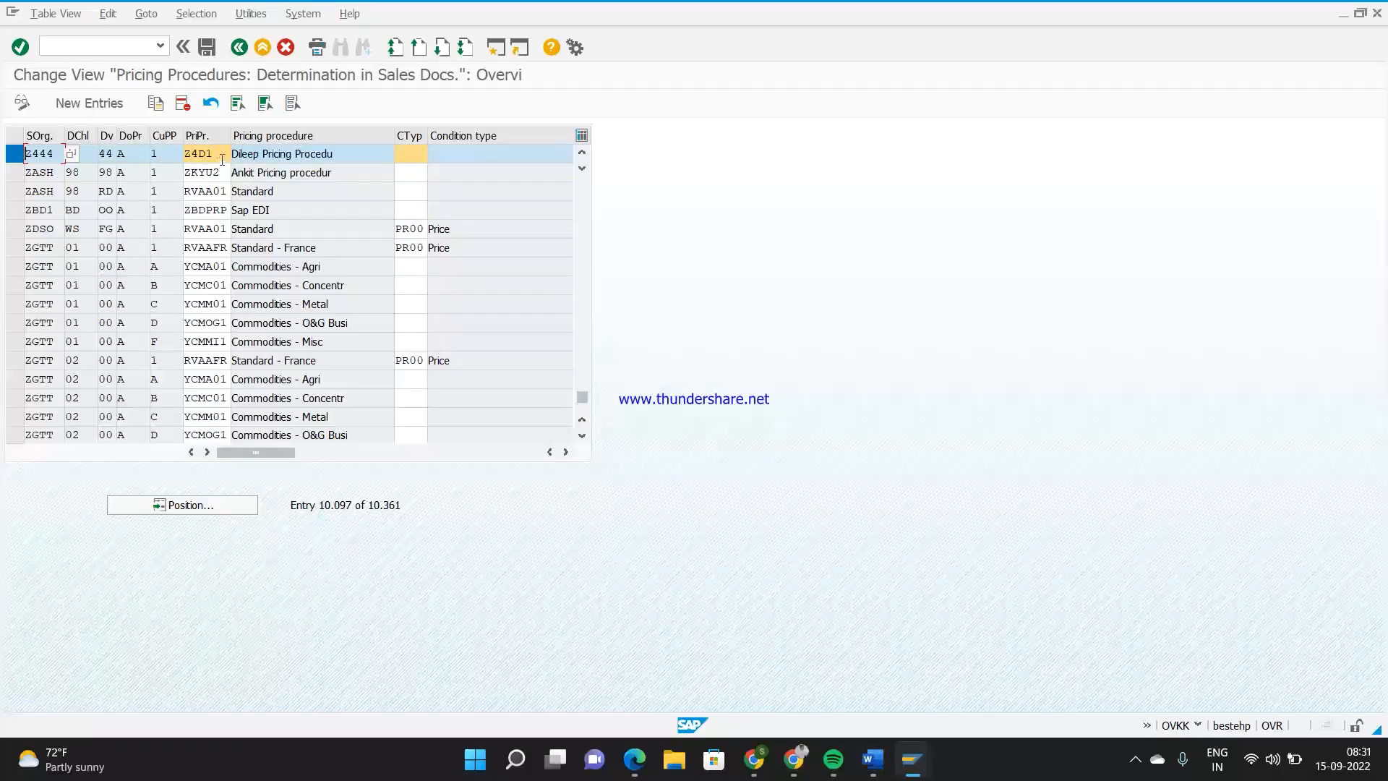
{"action": "left_click", "coordinate": [222, 155]}
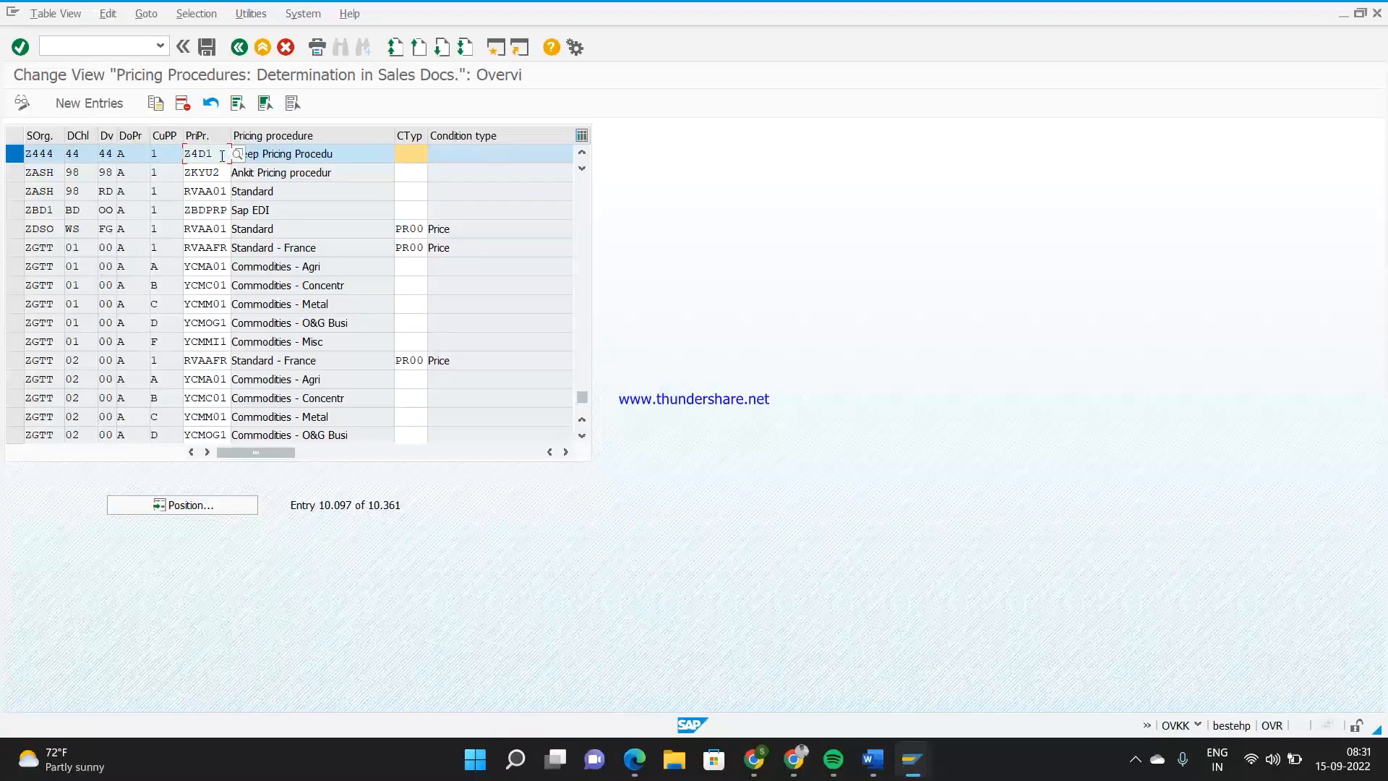
{"action": "left_click_drag", "start_coordinate": [215, 154], "coordinate": [190, 153]}
{"action": "left_click", "coordinate": [221, 151]}
Switch to the sales order session, review the header conditions and return to the order overview
{"action": "mouse_move", "coordinate": [912, 759]}
{"action": "left_click", "coordinate": [830, 683]}
{"action": "left_click", "coordinate": [423, 195]}
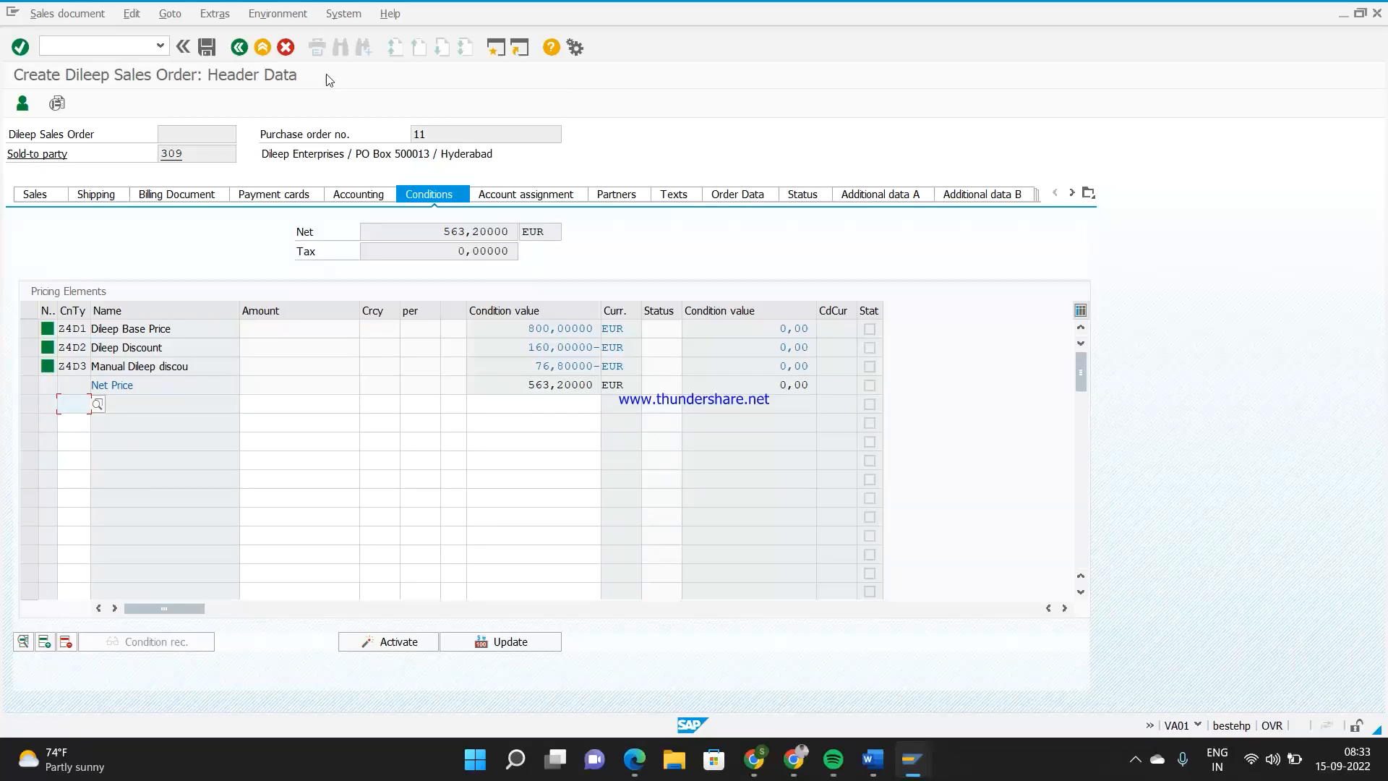
{"action": "left_click", "coordinate": [239, 47]}
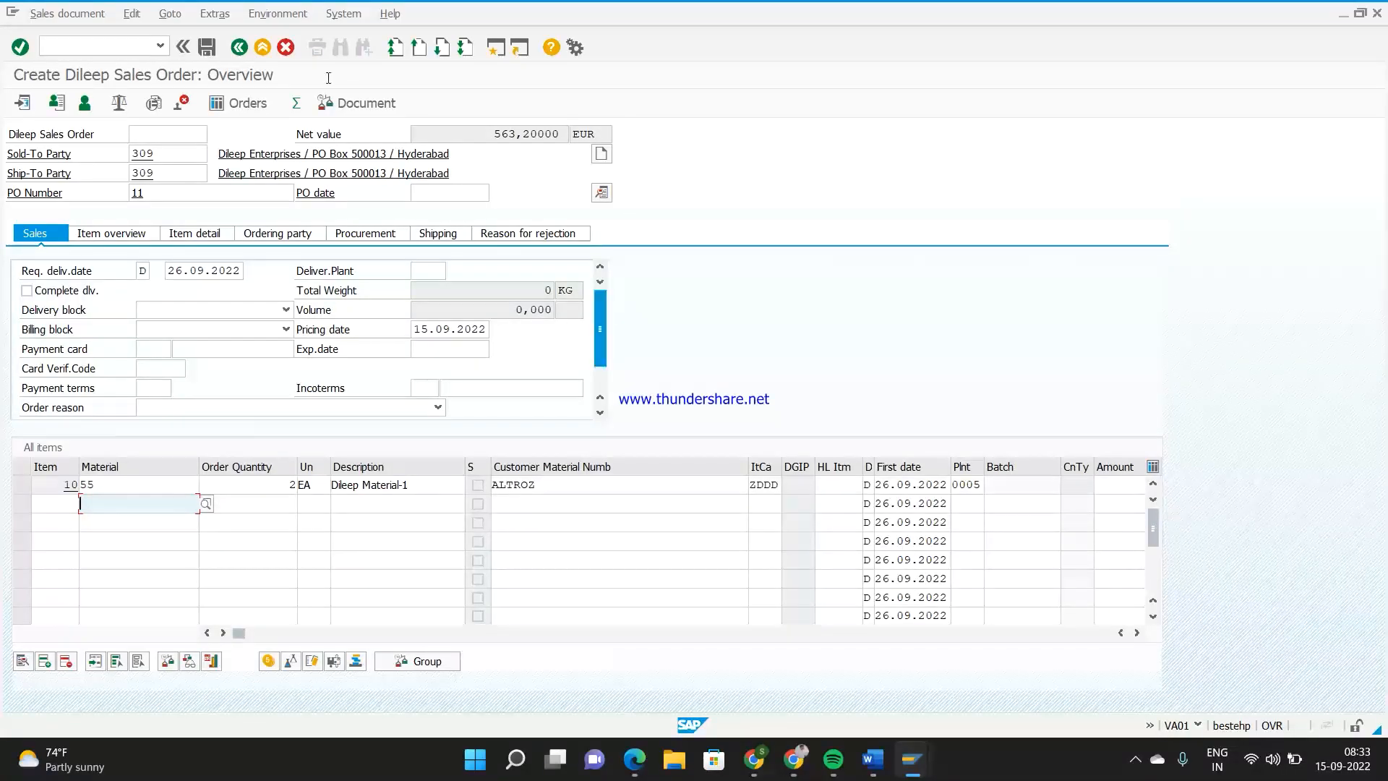
Switch to the customer display session and start sales order creation there with transaction /NVA01
{"action": "mouse_move", "coordinate": [922, 755]}
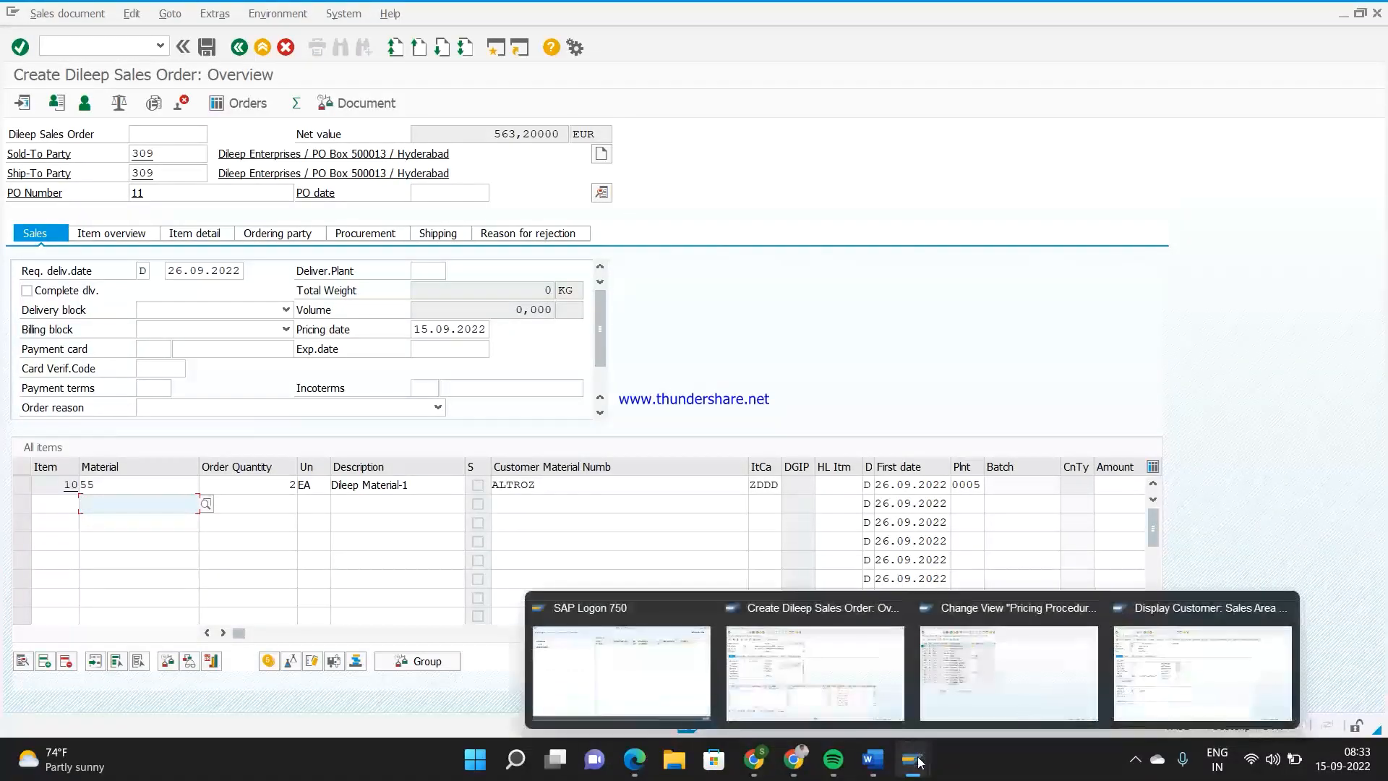
{"action": "left_click", "coordinate": [1107, 661]}
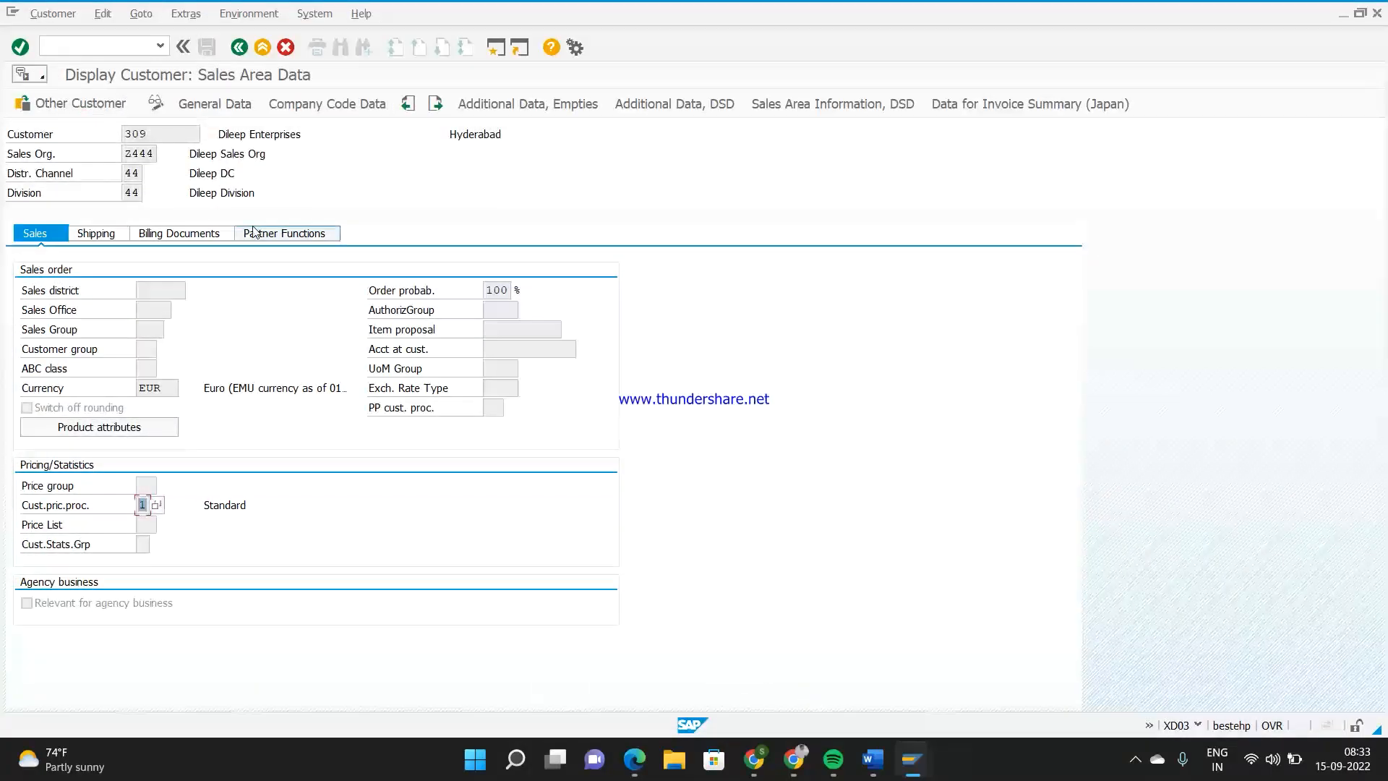
{"action": "left_click", "coordinate": [128, 52]}
{"action": "type", "text": "/NVA01"}
{"action": "key", "text": "Return"}
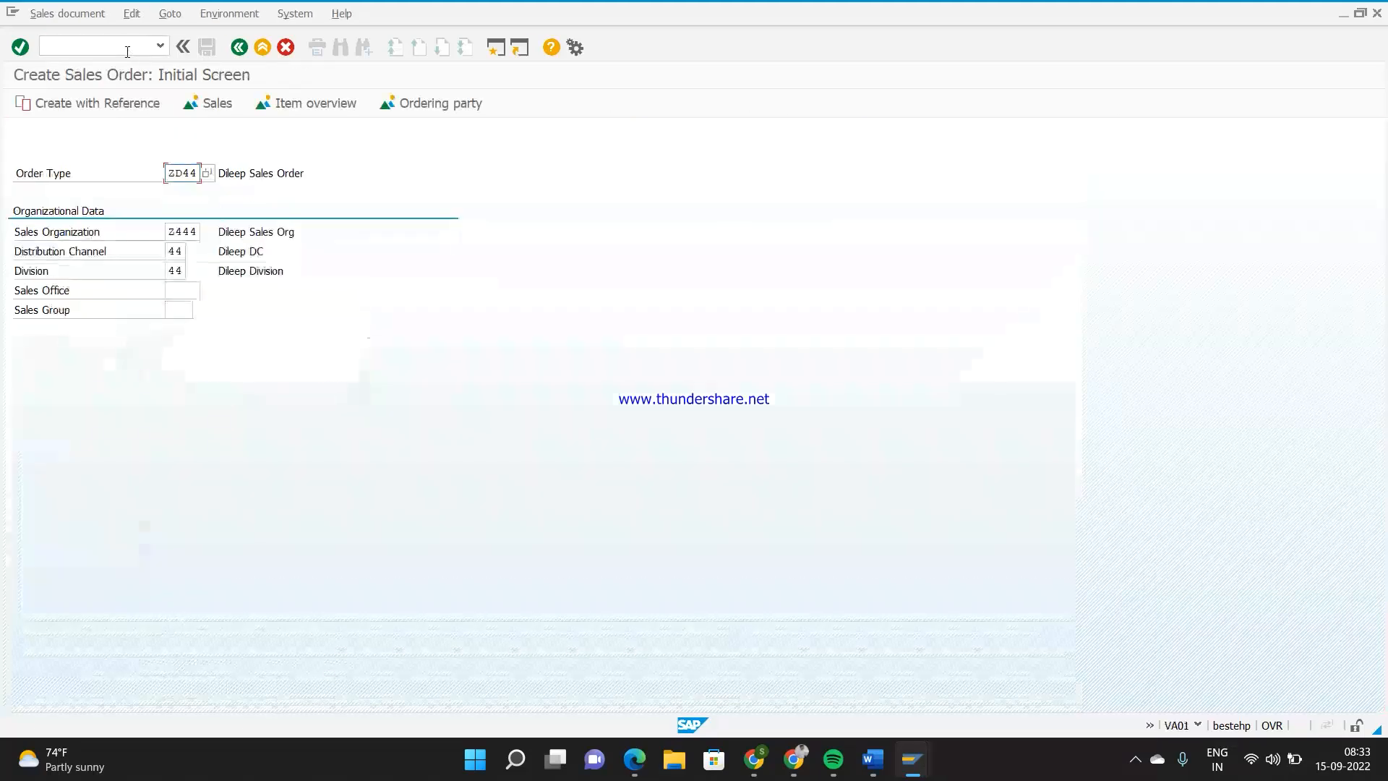
Open a new sales order with order type ZPAN, sales organization ZPAN, distribution channel ZF and division ZF
{"action": "key", "text": "Delete"}
{"action": "key", "text": "Delete"}
{"action": "key", "text": "Delete"}
{"action": "key", "text": "Delete"}
{"action": "type", "text": "ZPAN"}
{"action": "key", "text": "Tab"}
{"action": "key", "text": "BackSpace"}
{"action": "type", "text": "PAN"}
{"action": "key", "text": "Tab"}
{"action": "type", "text": "ZF"}
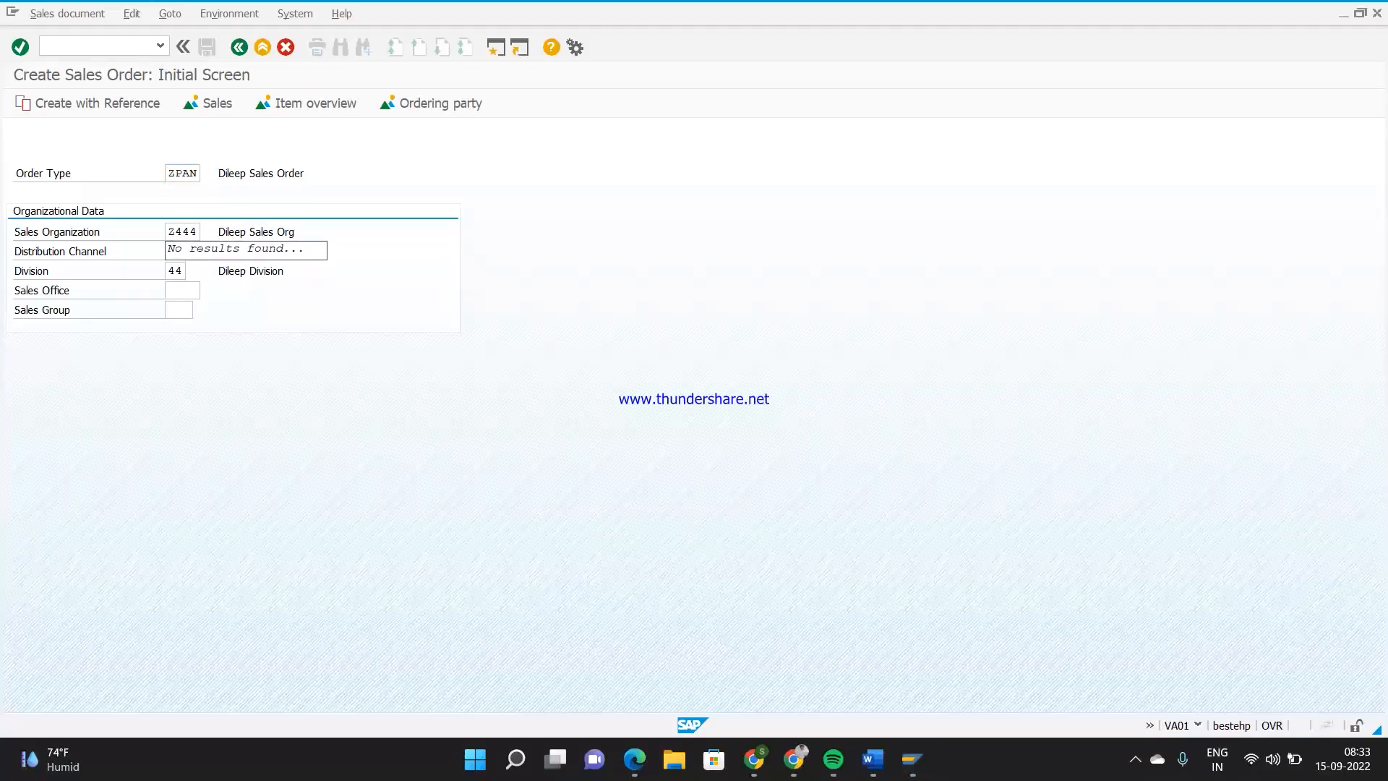
{"action": "key", "text": "Tab"}
{"action": "type", "text": "ZF"}
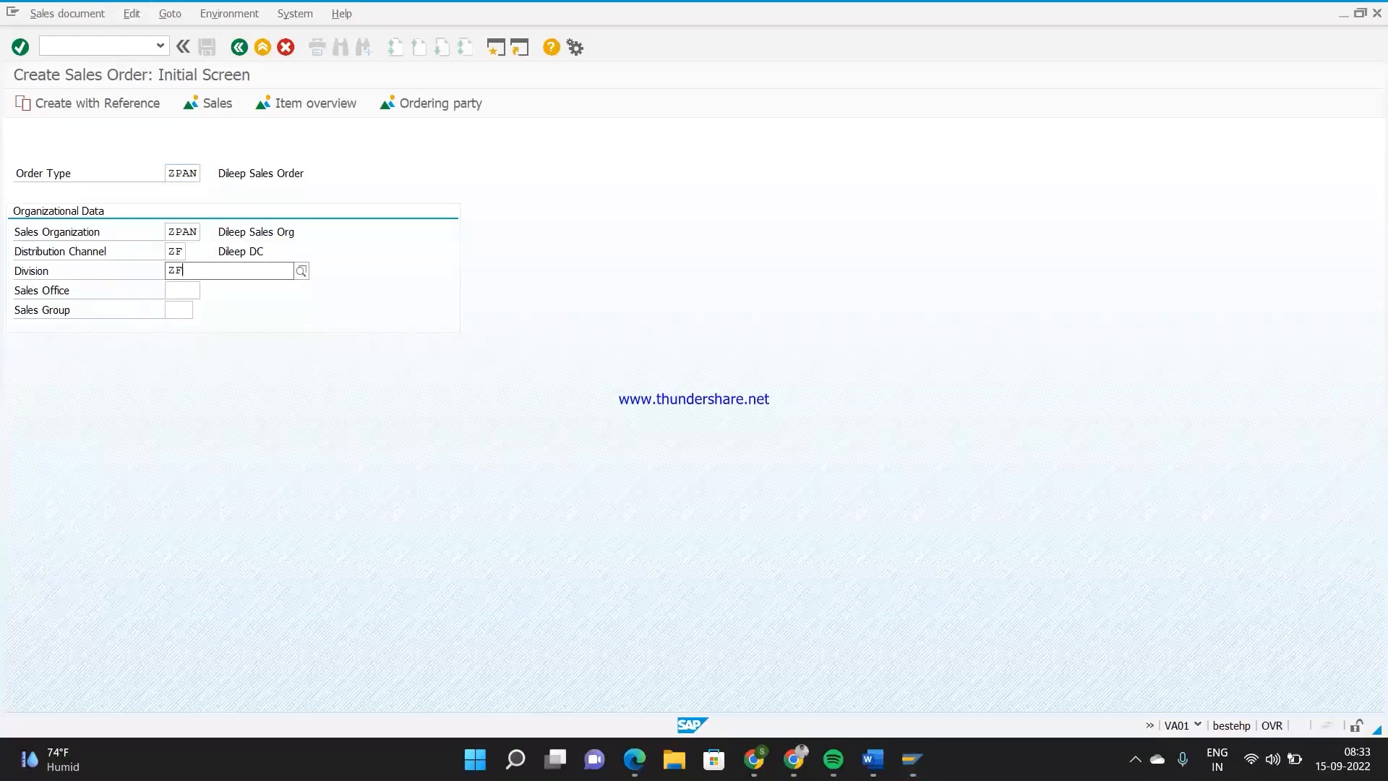
{"action": "key", "text": "Return"}
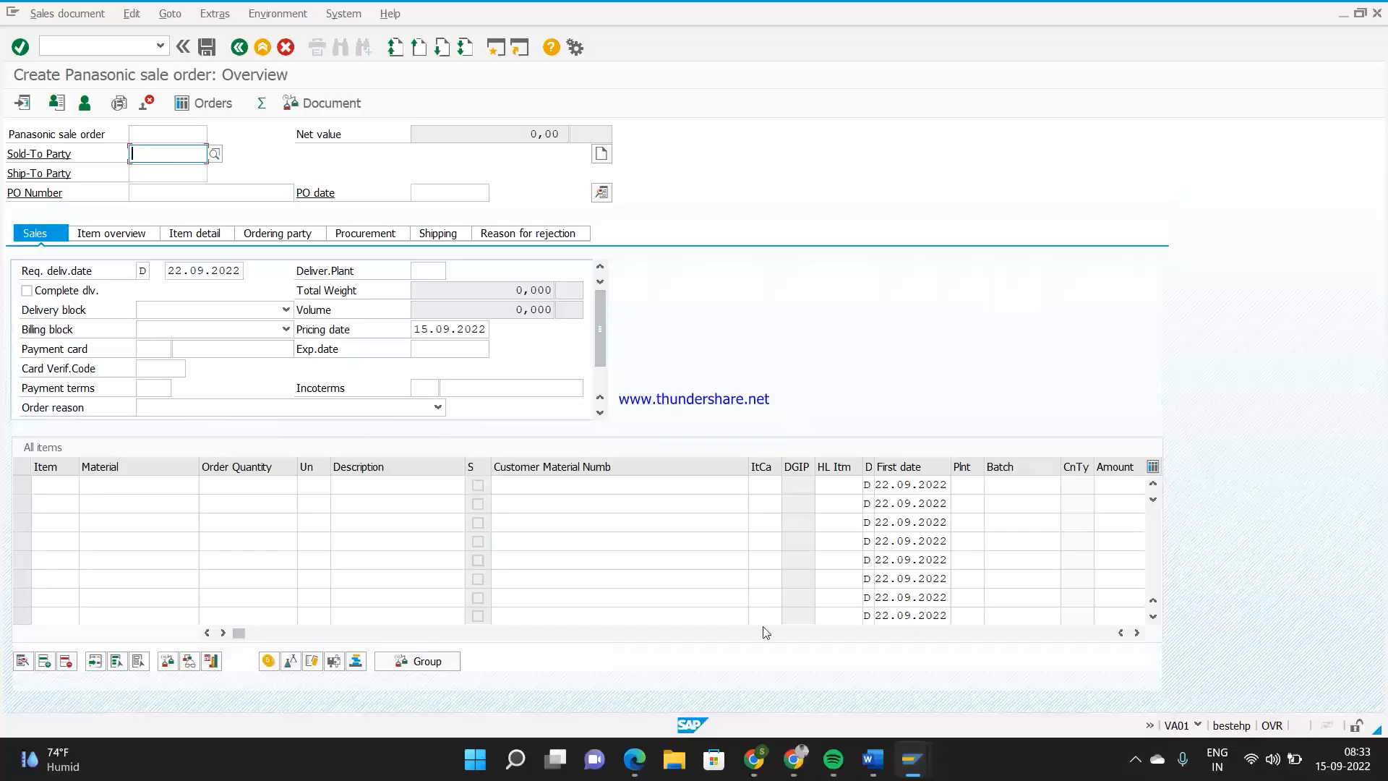
Enter the sold-to party's customer number and the purchase order number in the order header
{"action": "mouse_move", "coordinate": [912, 759]}
{"action": "type", "text": "315"}
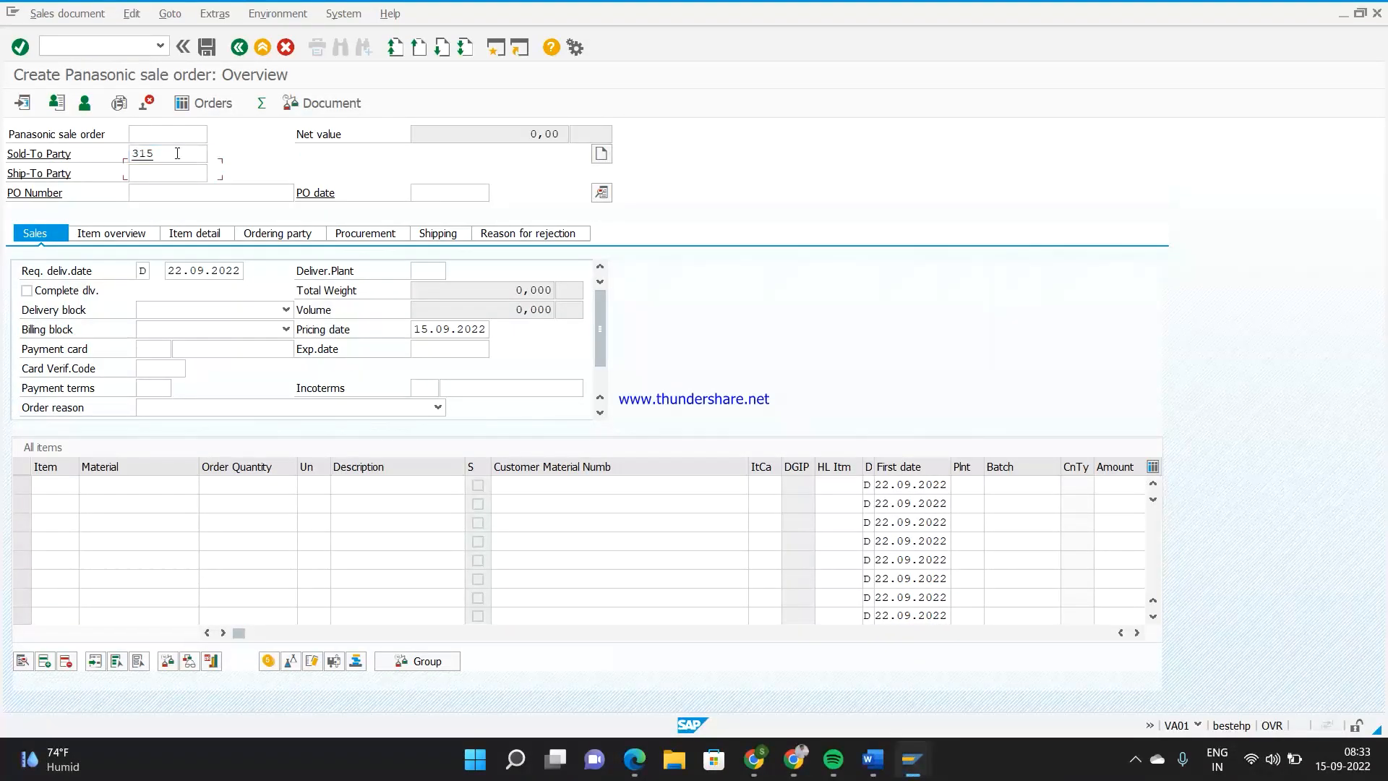
{"action": "key", "text": "Tab"}
{"action": "key", "text": "Return"}
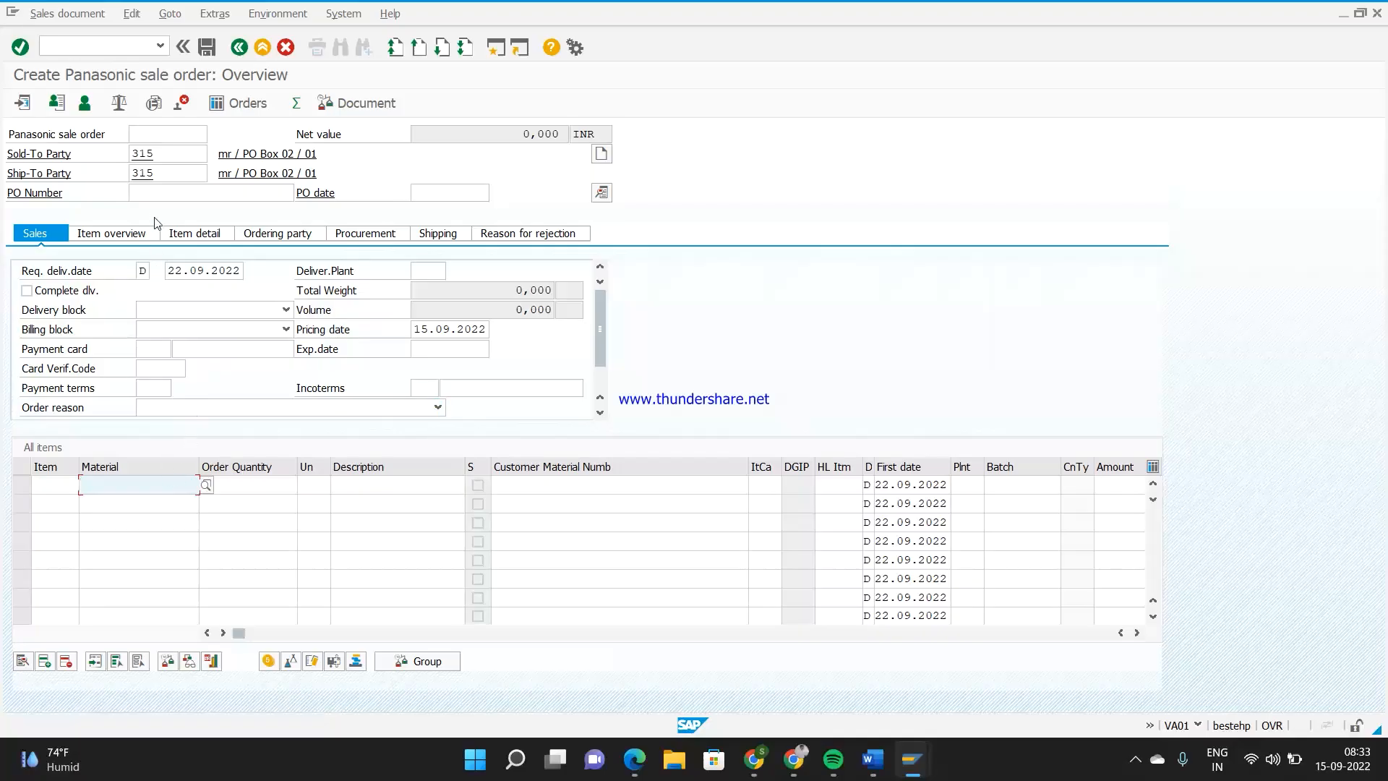
{"action": "left_click", "coordinate": [151, 196]}
{"action": "type", "text": "44"}
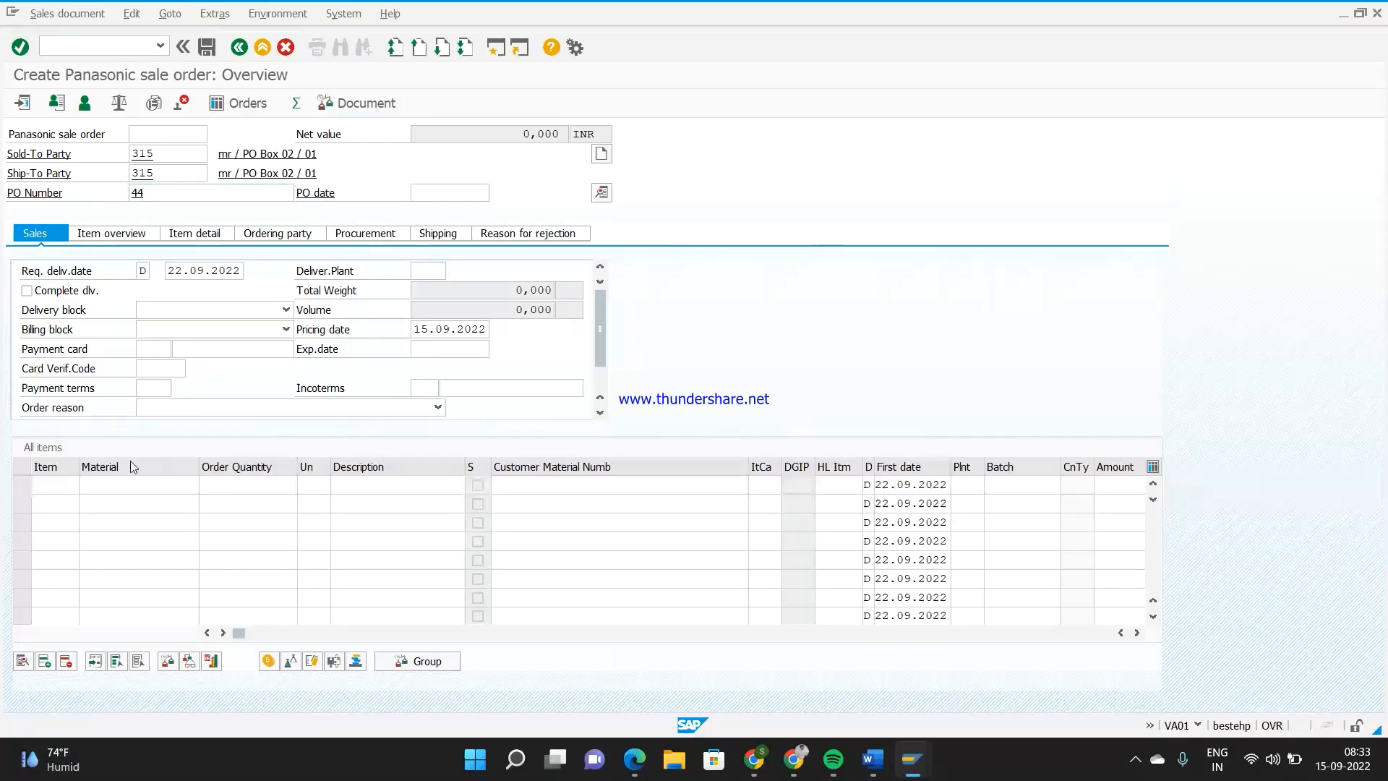
Add an order item for material 6 with a quantity of 1
{"action": "left_click", "coordinate": [116, 487]}
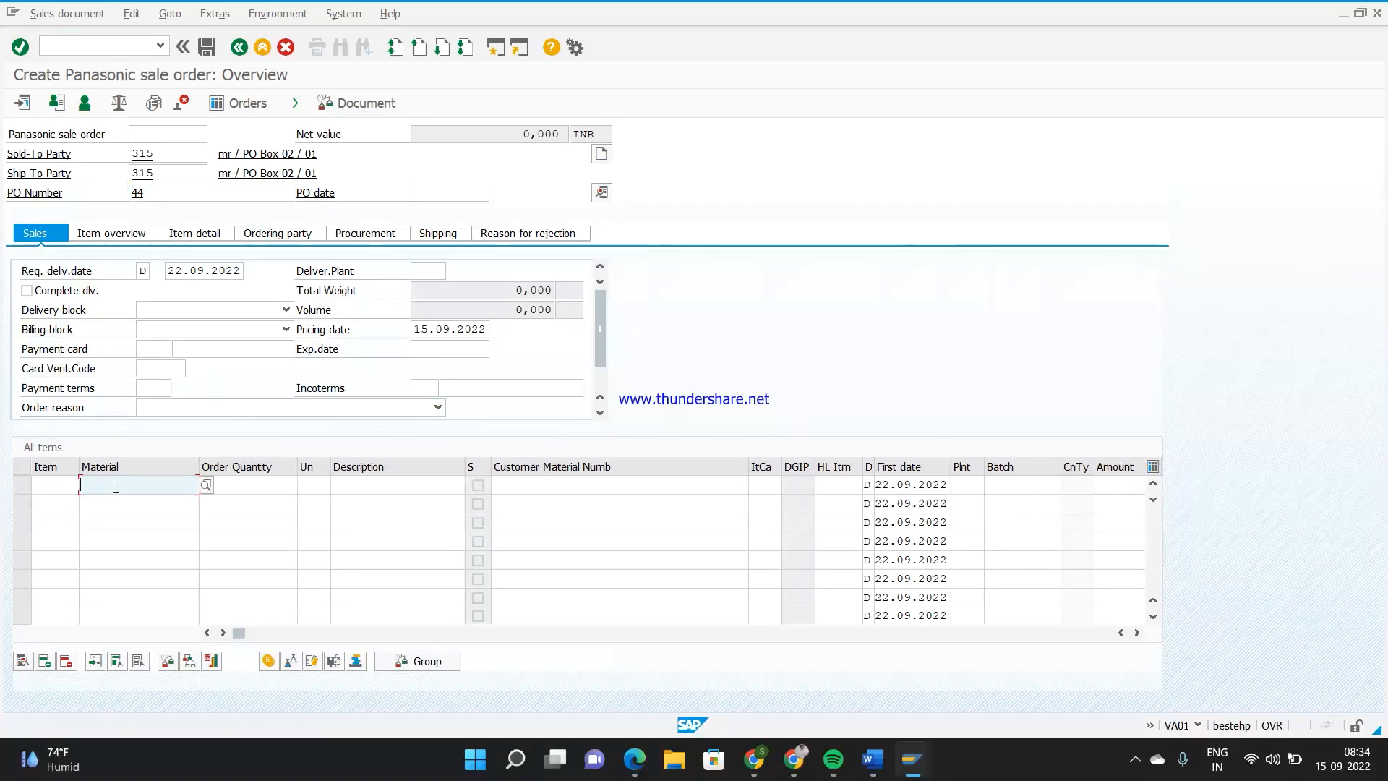
{"action": "key", "text": "F4"}
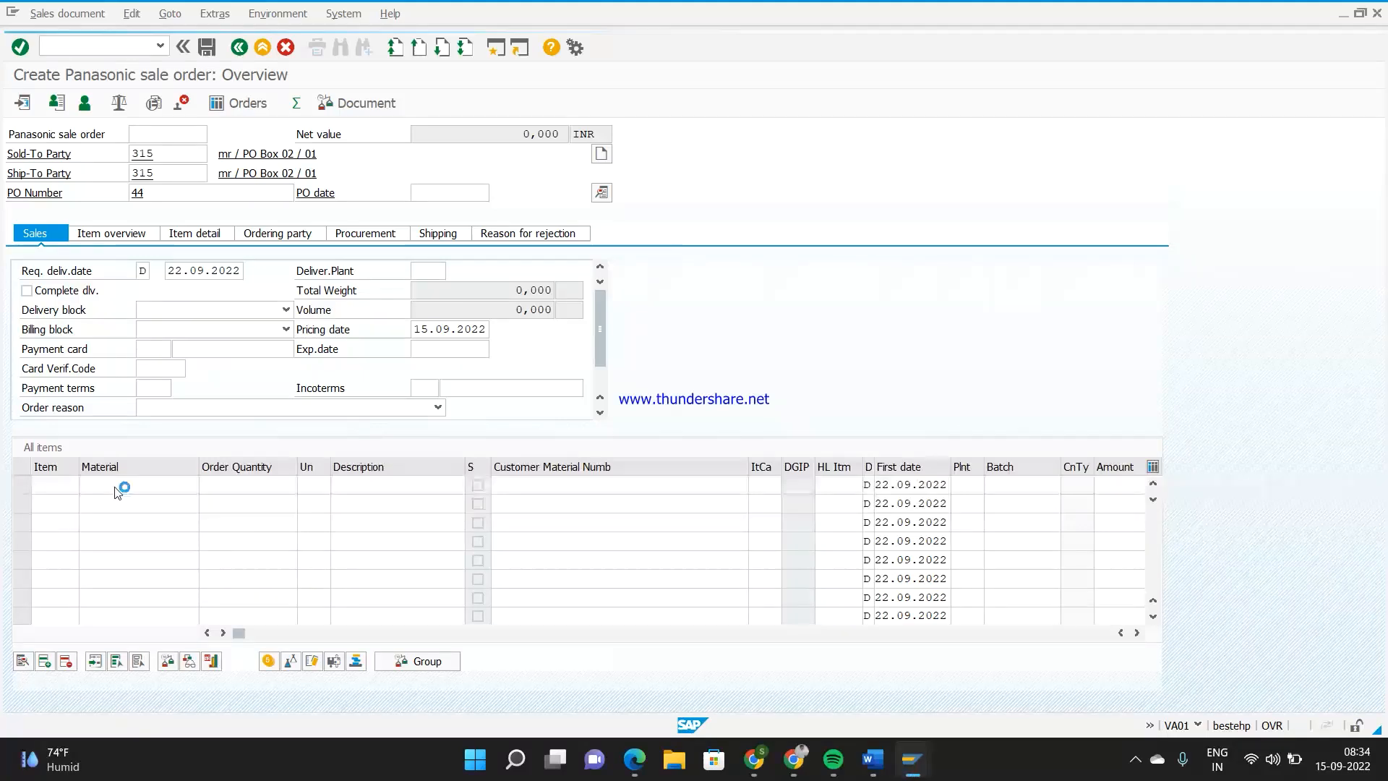
{"action": "type", "text": "6"}
{"action": "left_click", "coordinate": [273, 485]}
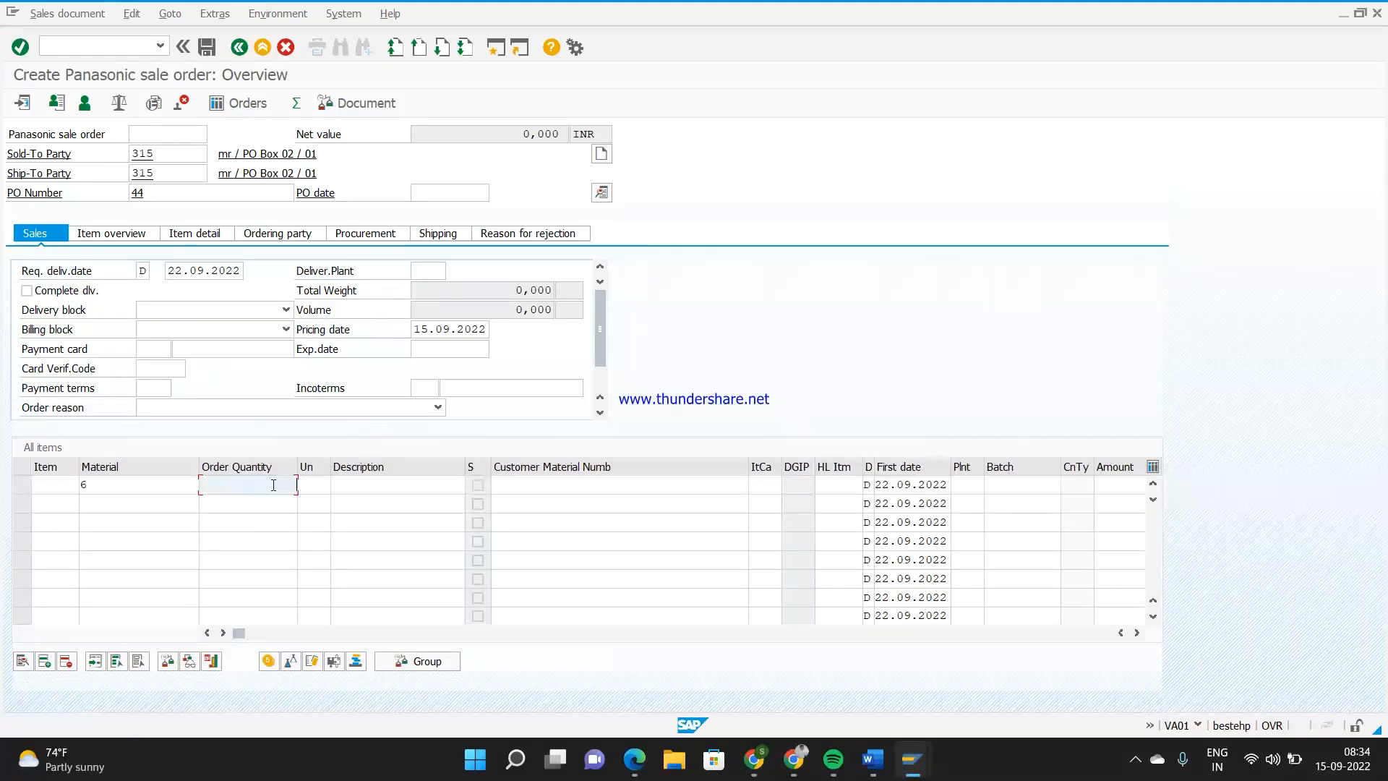
{"action": "type", "text": "1"}
{"action": "key", "text": "Return"}
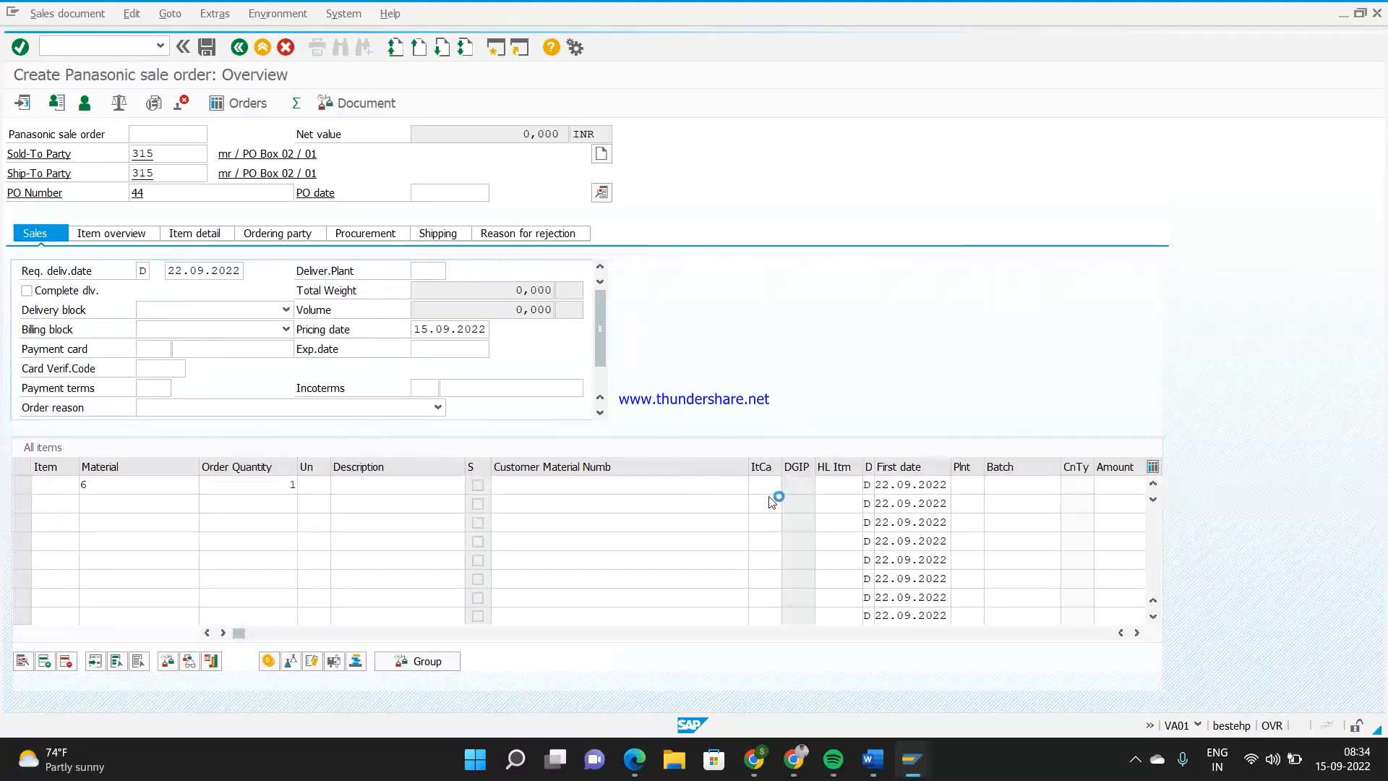
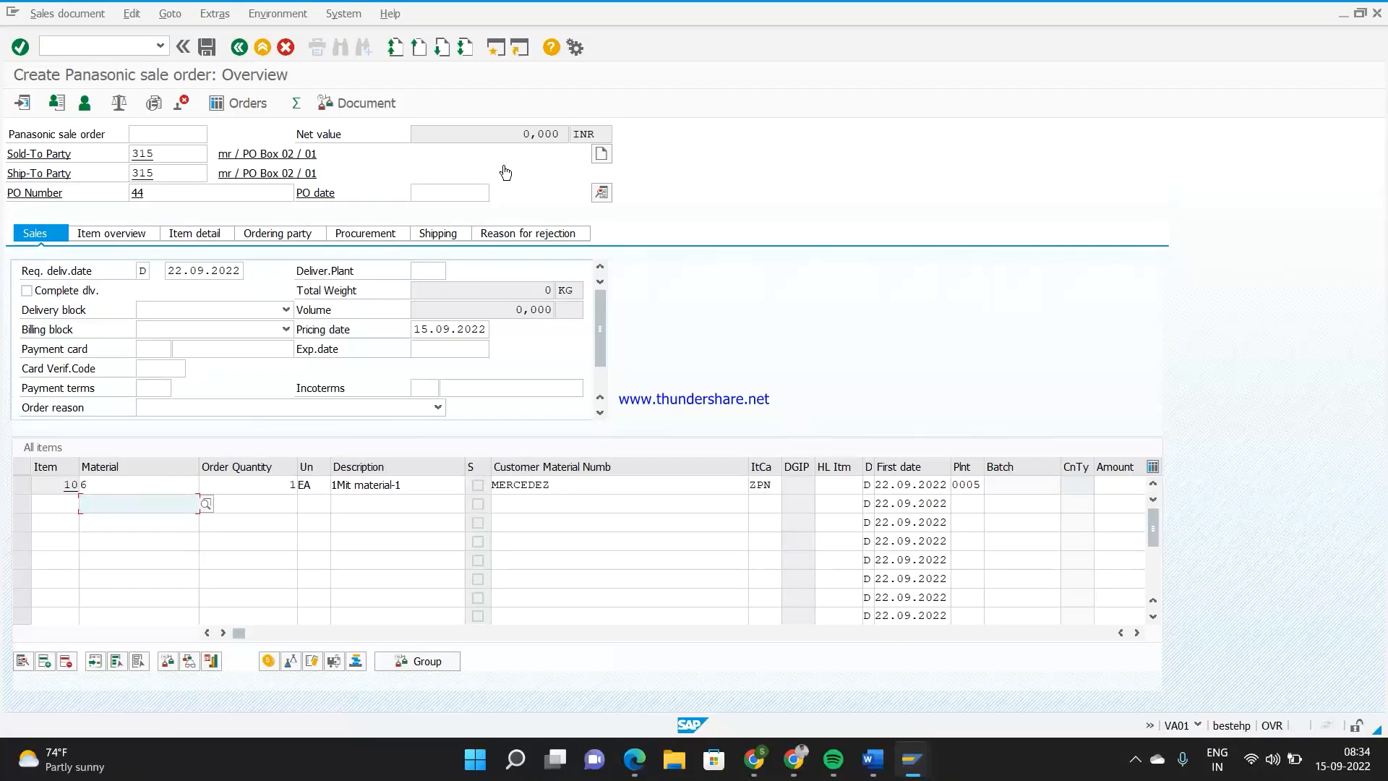
Open item 10's pricing conditions and examine the amounts and units of condition types ZPN1 and ZPN2
{"action": "double_click", "coordinate": [159, 485]}
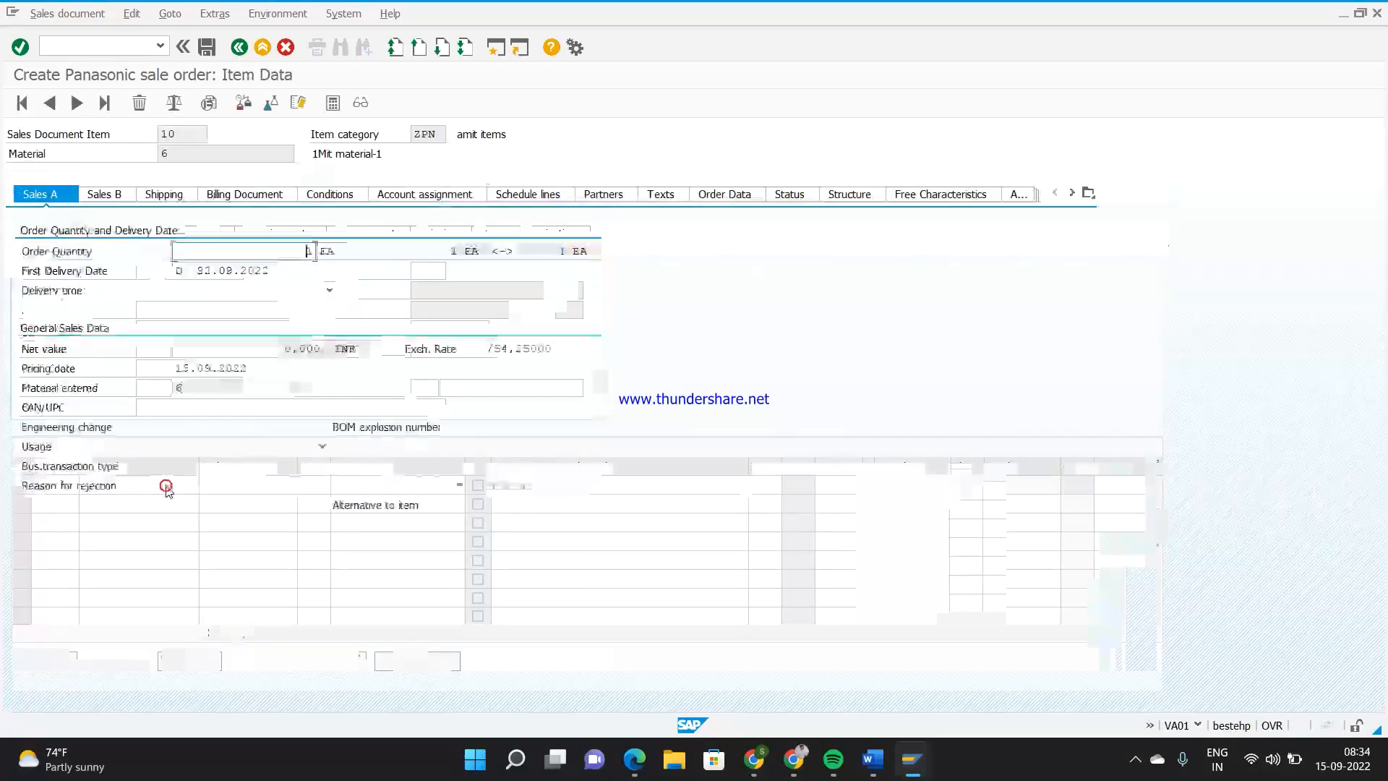
{"action": "left_click", "coordinate": [347, 195]}
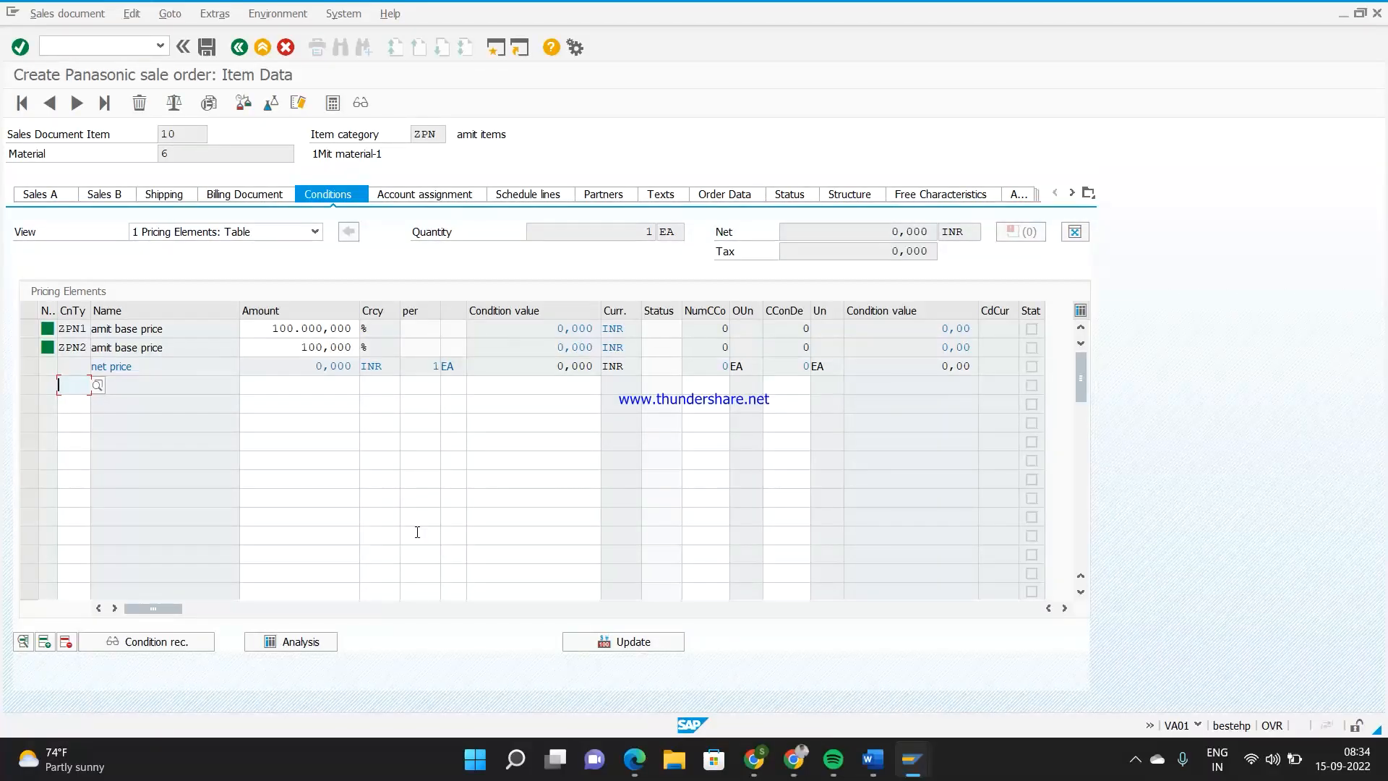
{"action": "left_click_drag", "start_coordinate": [32, 330], "coordinate": [35, 350]}
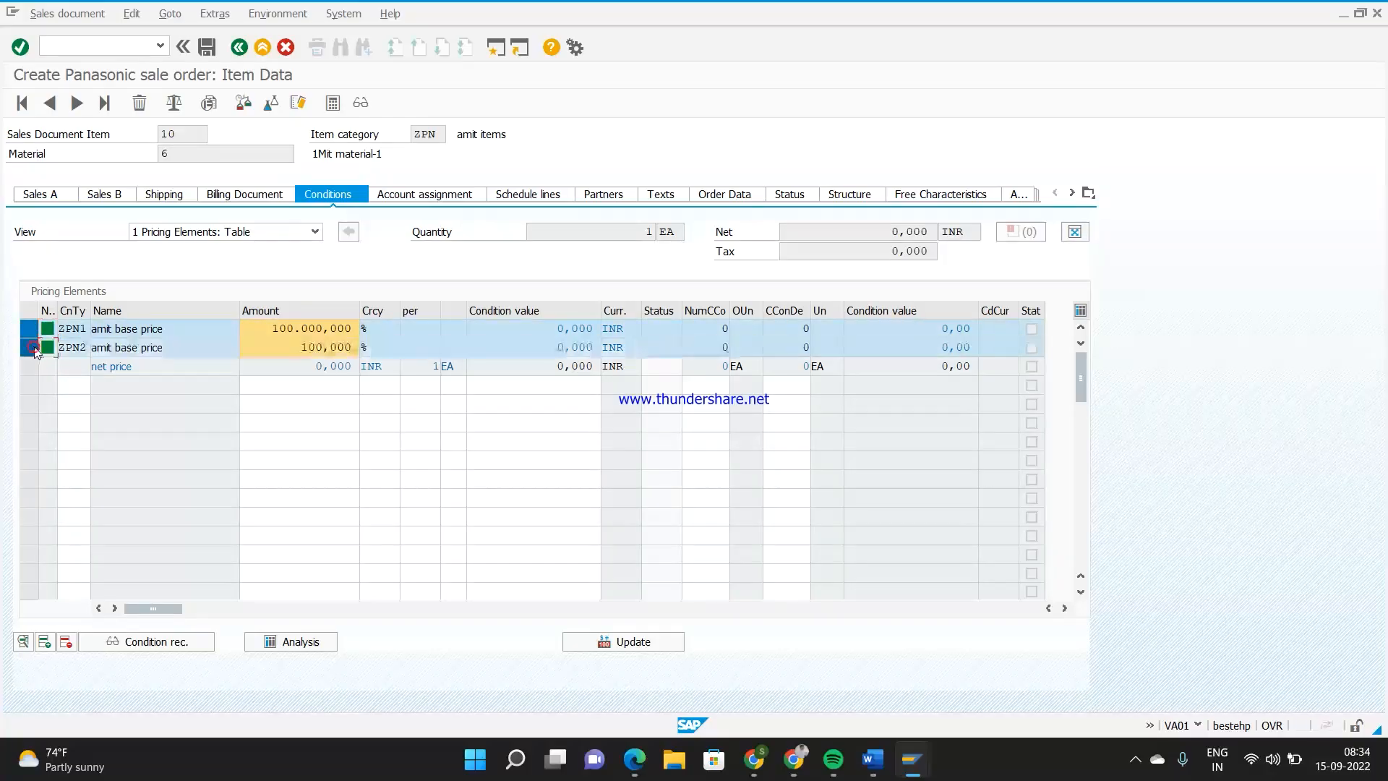
{"action": "left_click", "coordinate": [368, 347]}
{"action": "left_click", "coordinate": [208, 333]}
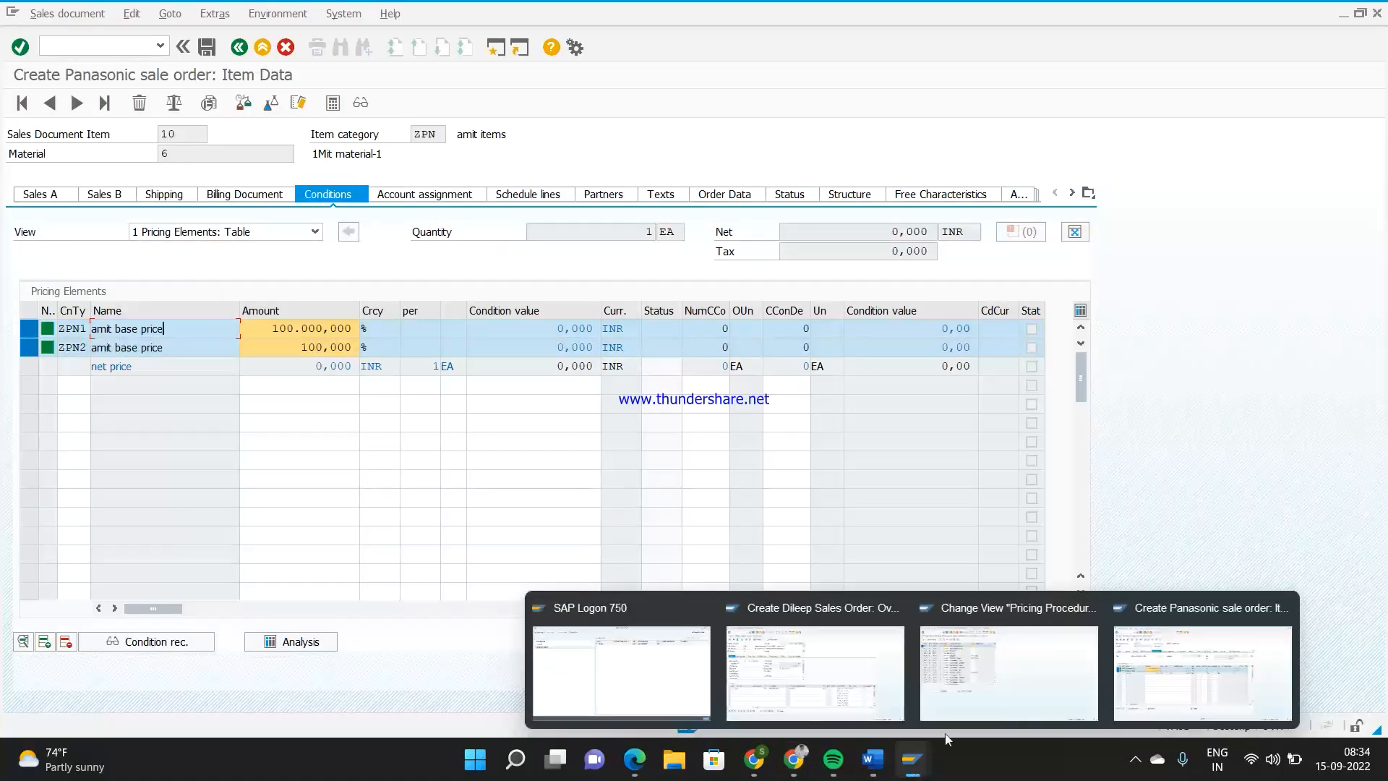
Switch to the customizing session, return to the implementation guide and open Maintain Condition Types under Define Condition Types
{"action": "left_click", "coordinate": [1000, 675]}
{"action": "left_click", "coordinate": [238, 47]}
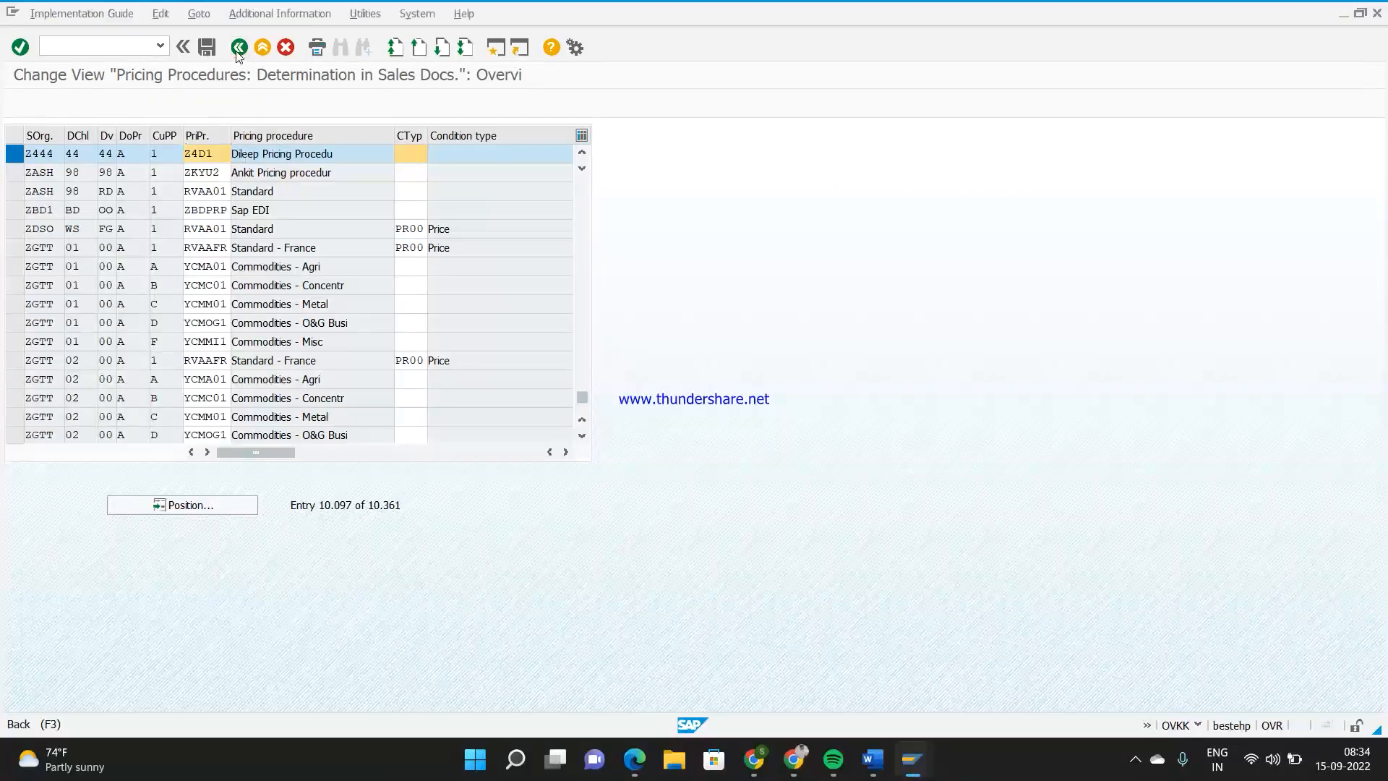
{"action": "left_click", "coordinate": [622, 134]}
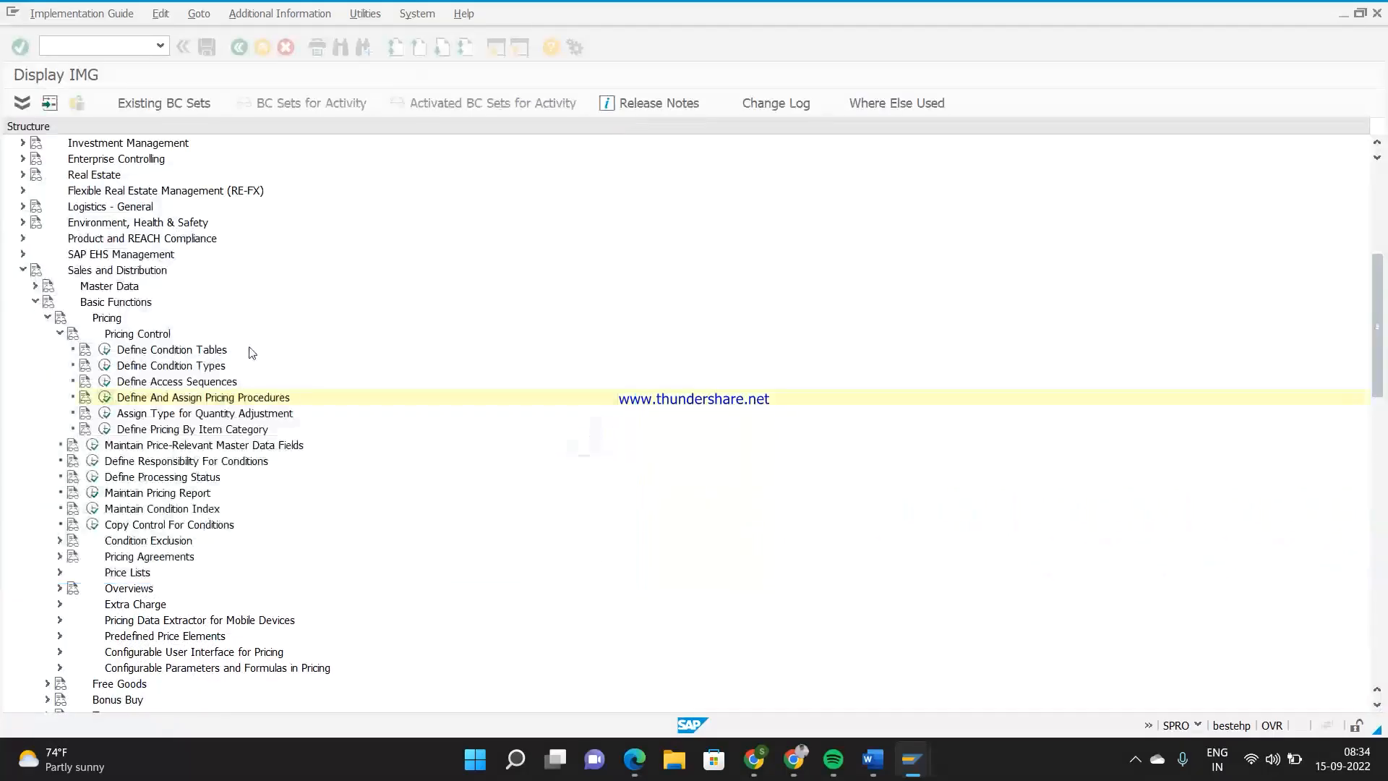
{"action": "double_click", "coordinate": [125, 366]}
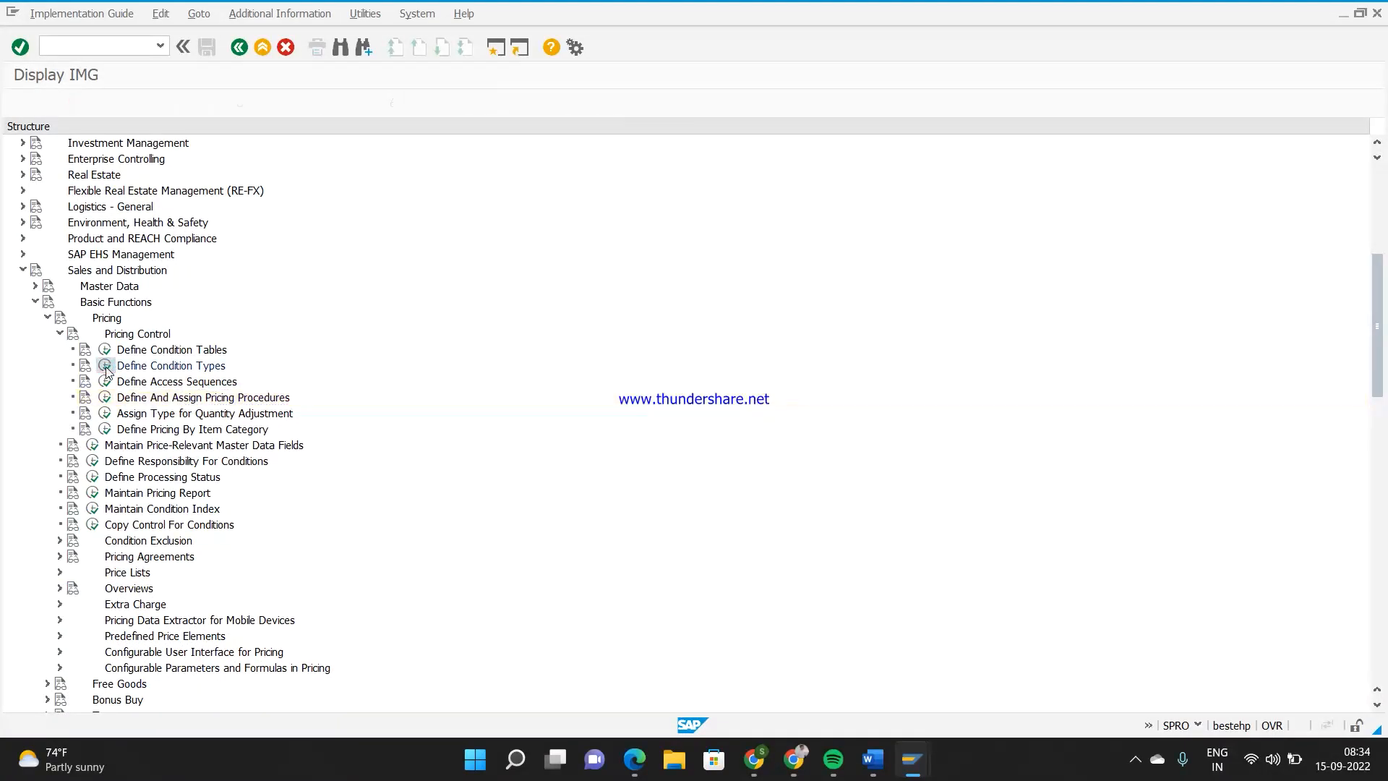
{"action": "double_click", "coordinate": [130, 202]}
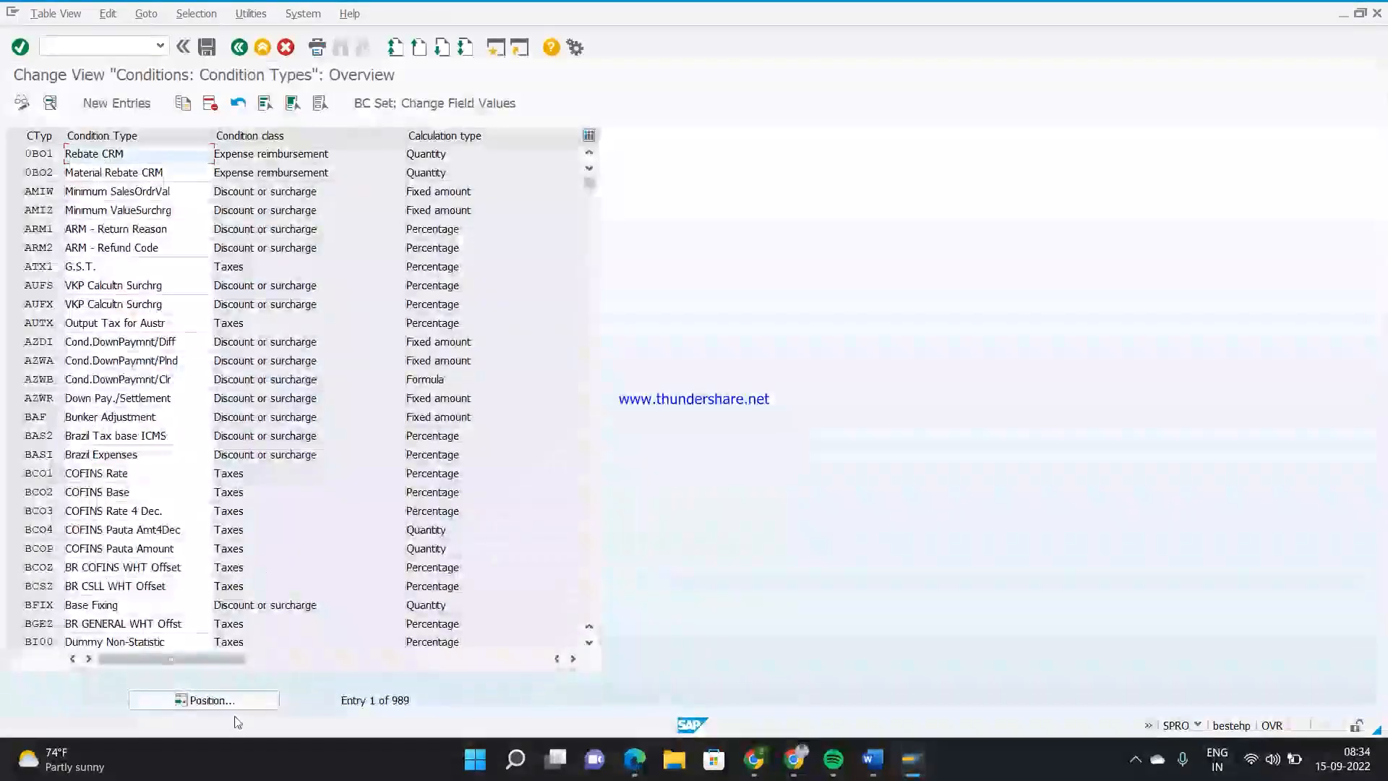
Position the condition types overview at ZPN1 and open its details
{"action": "left_click", "coordinate": [236, 700]}
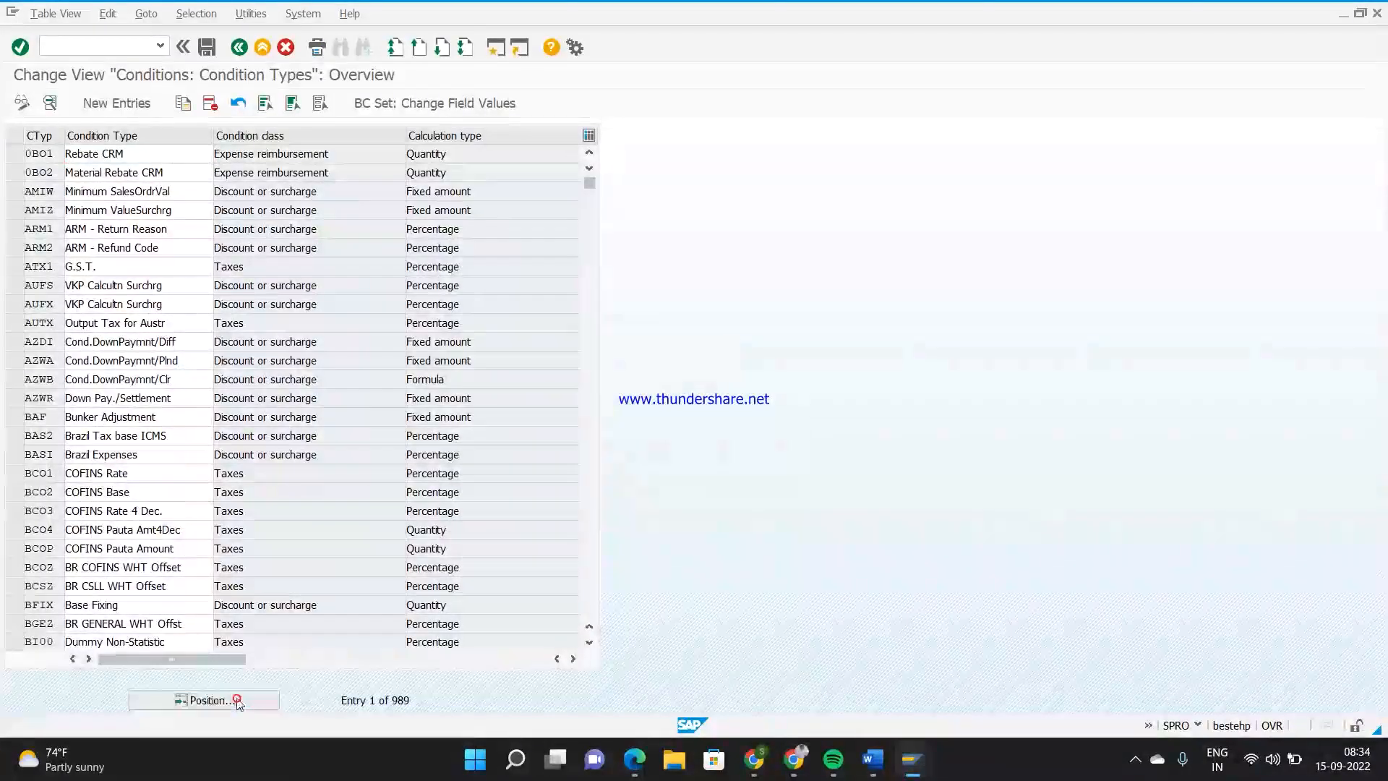
{"action": "type", "text": "ZPN1"}
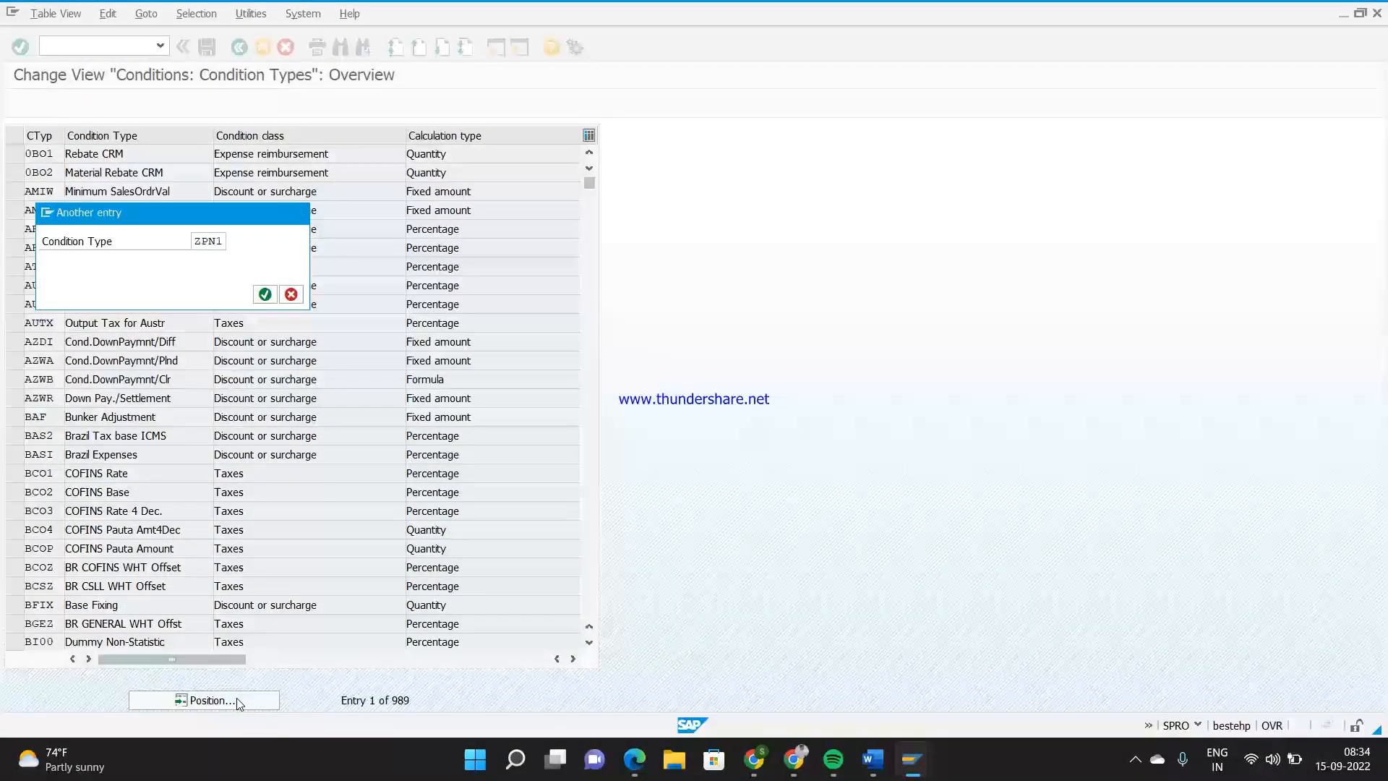
{"action": "key", "text": "Return"}
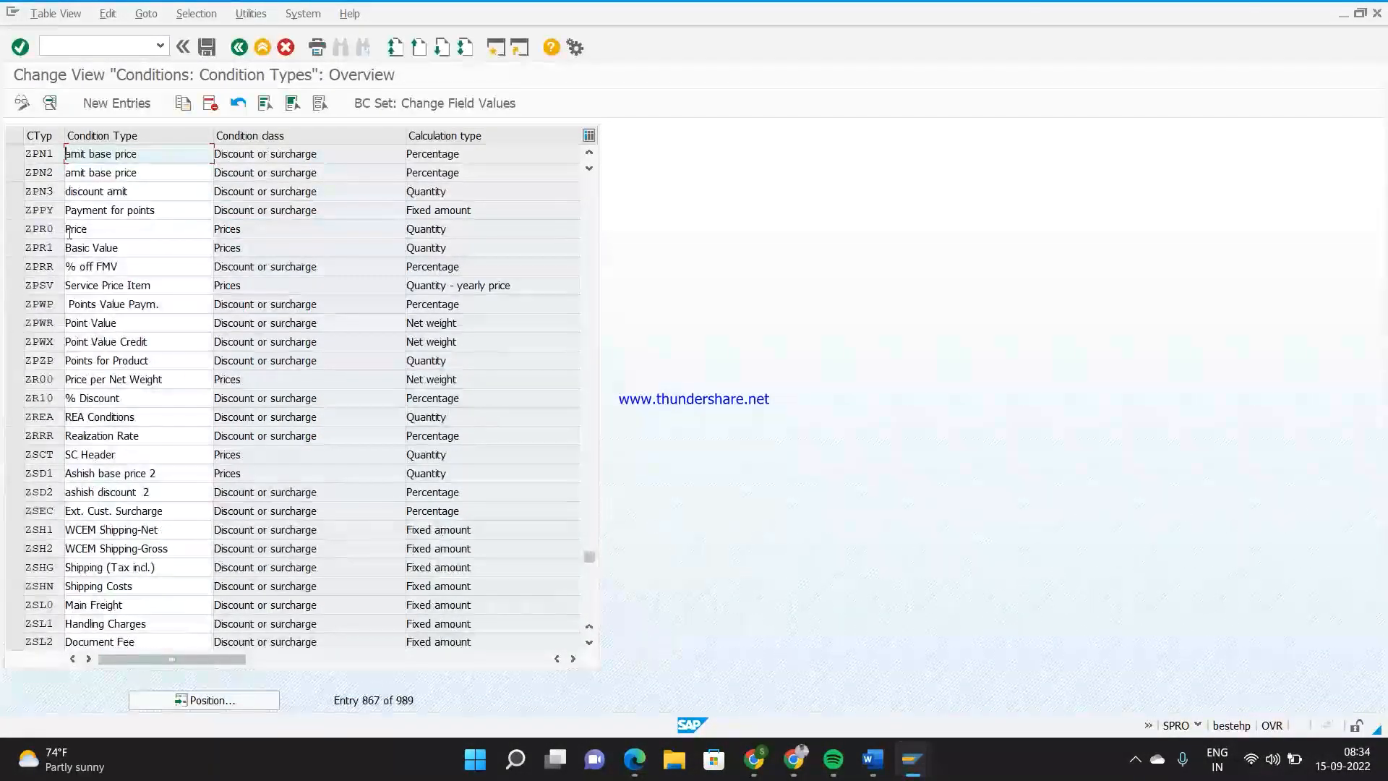
{"action": "double_click", "coordinate": [52, 154]}
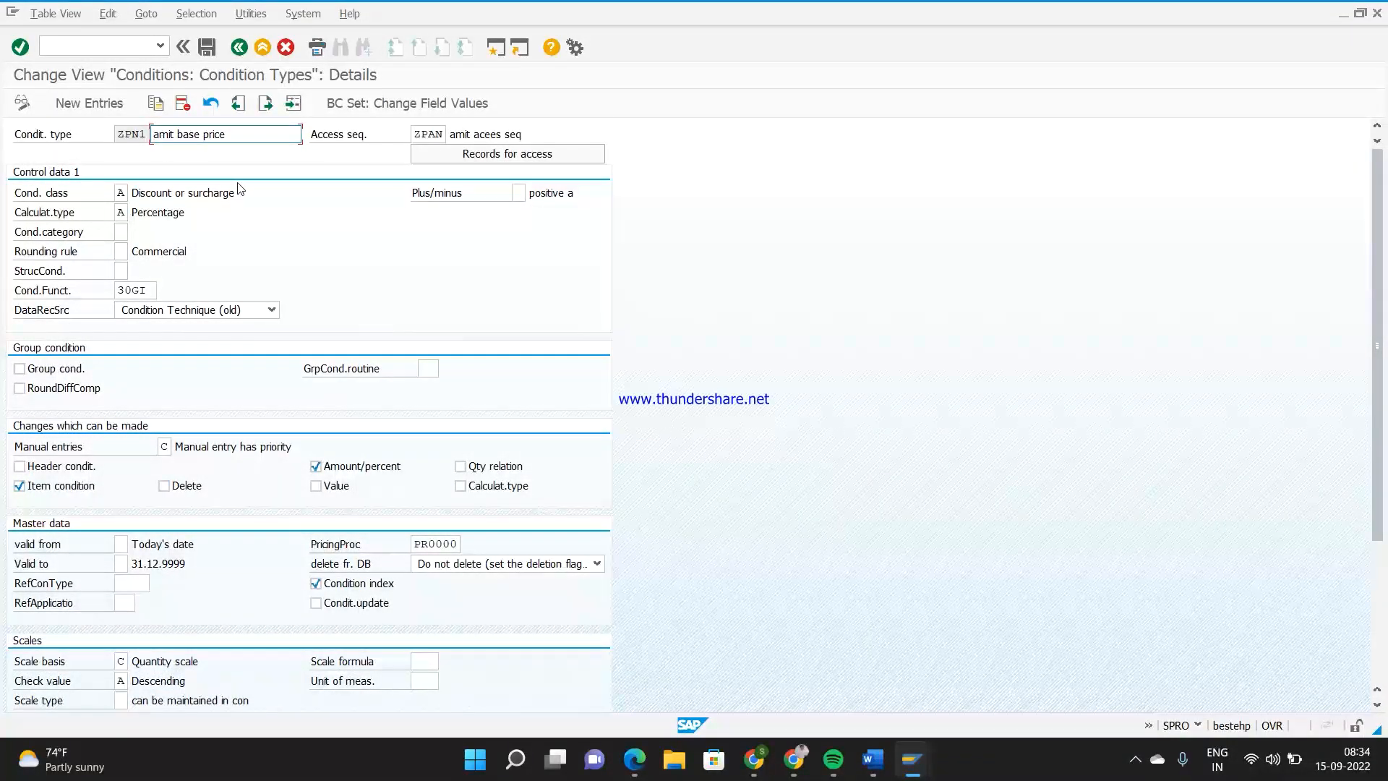
Set condition type ZPN1's condition class to B (Prices) and its calculation type to C (Quantity)
{"action": "left_click_drag", "start_coordinate": [239, 194], "coordinate": [131, 194]}
{"action": "left_click", "coordinate": [121, 193]}
{"action": "left_click", "coordinate": [134, 194]}
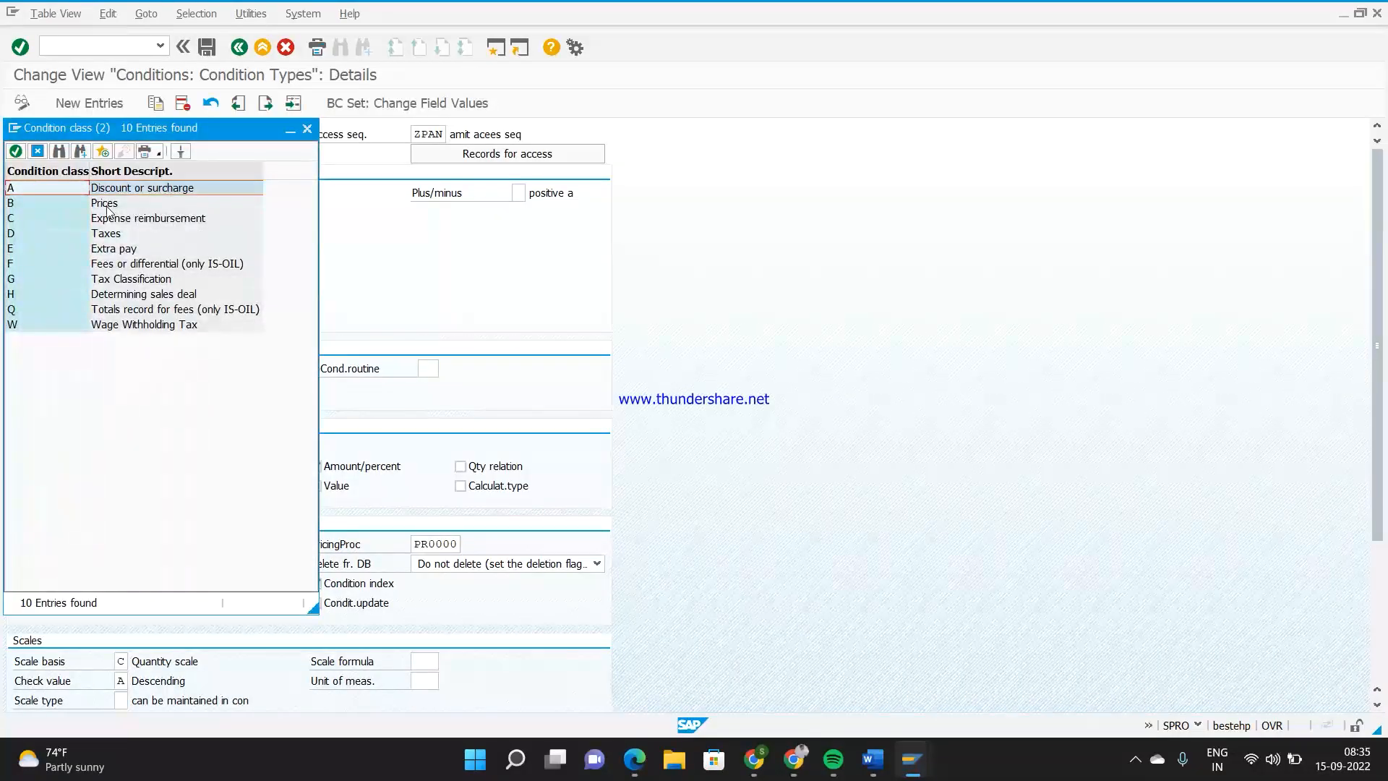
{"action": "double_click", "coordinate": [107, 206]}
{"action": "left_click", "coordinate": [122, 213]}
{"action": "left_click", "coordinate": [135, 213]}
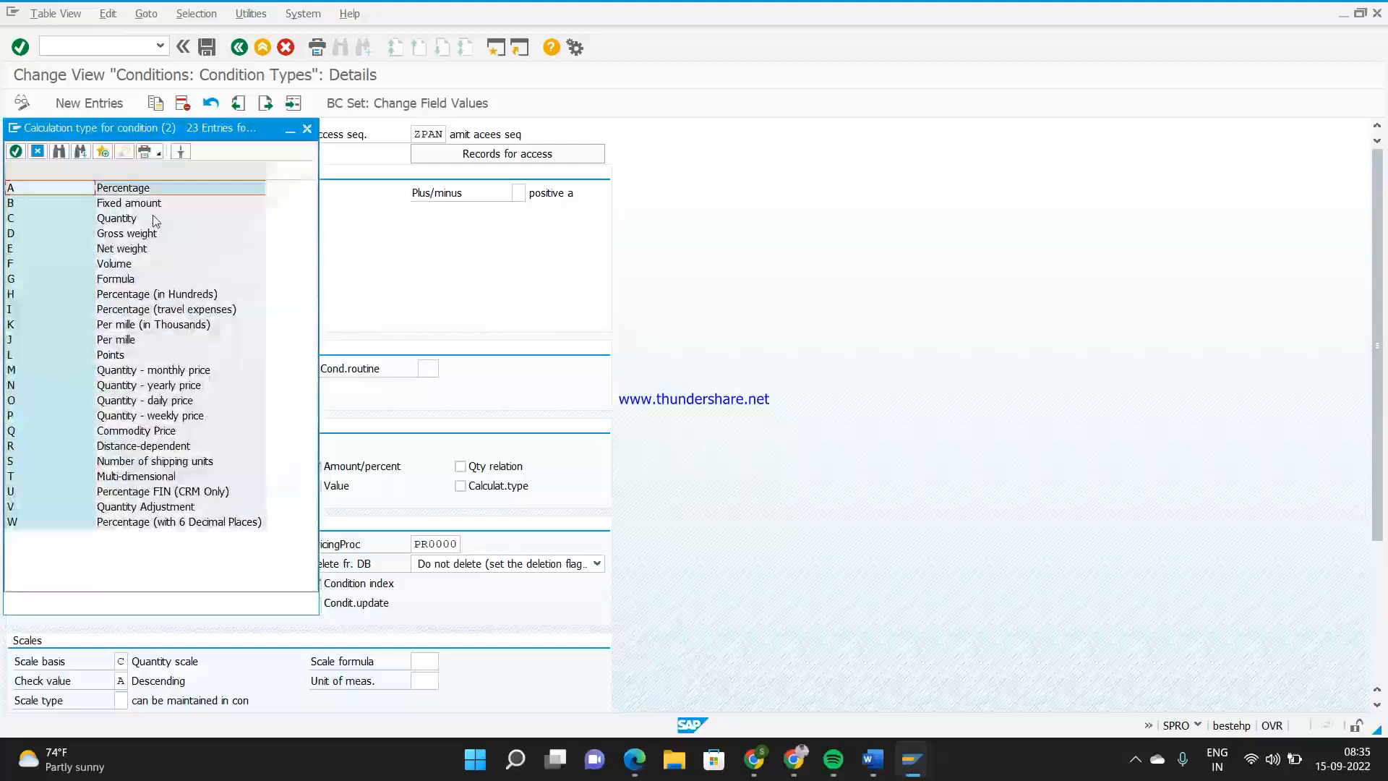
{"action": "double_click", "coordinate": [126, 219]}
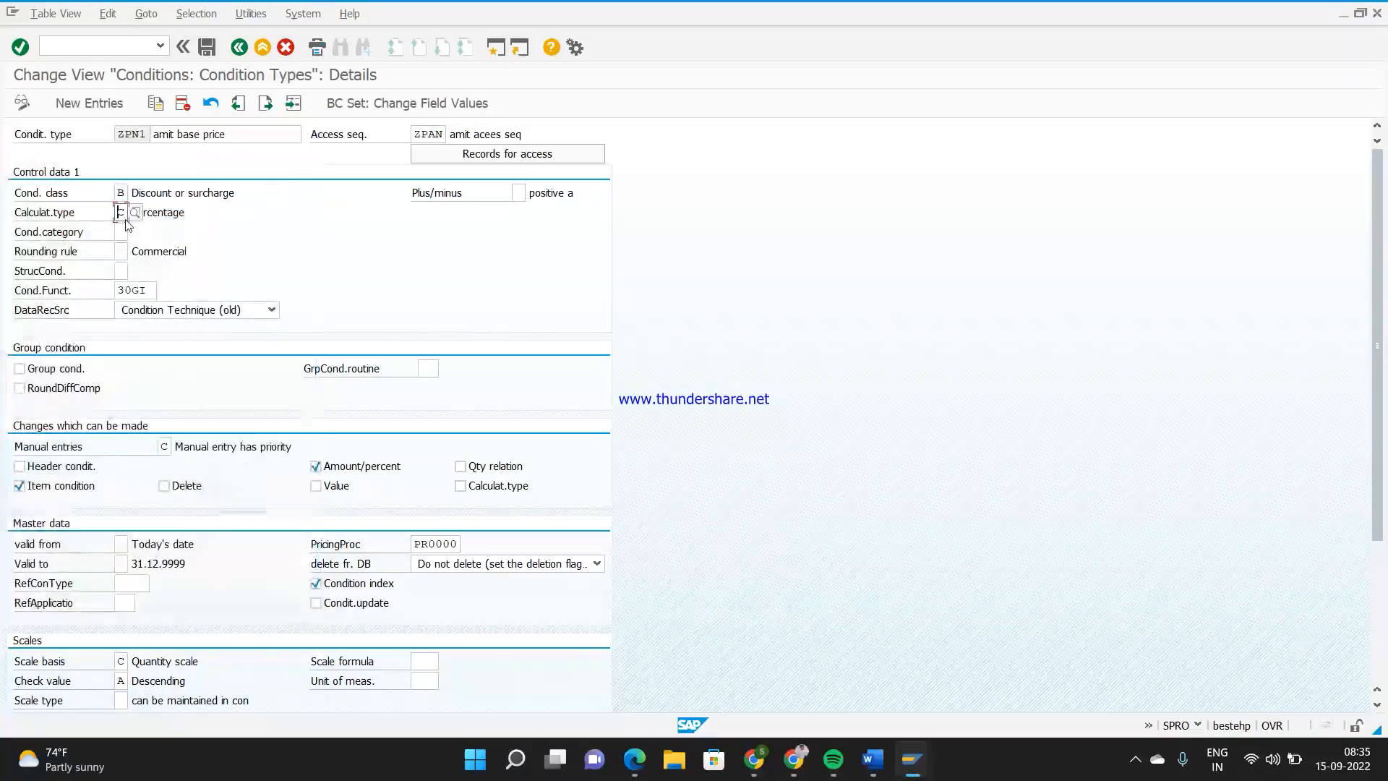
Save condition type ZPN1 to the proposed customizing request and return to the condition types overview
{"action": "left_click", "coordinate": [208, 52]}
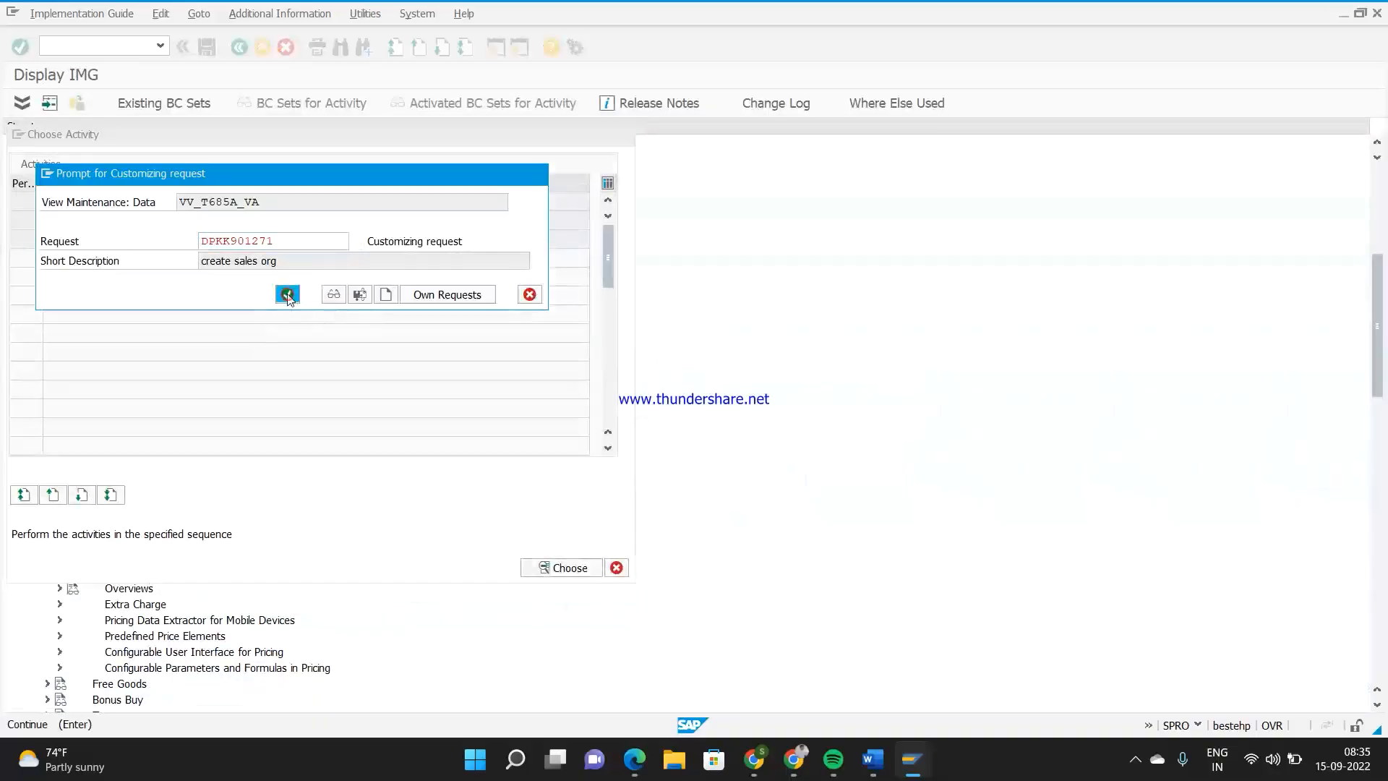
{"action": "left_click", "coordinate": [288, 296]}
{"action": "key", "text": "Return"}
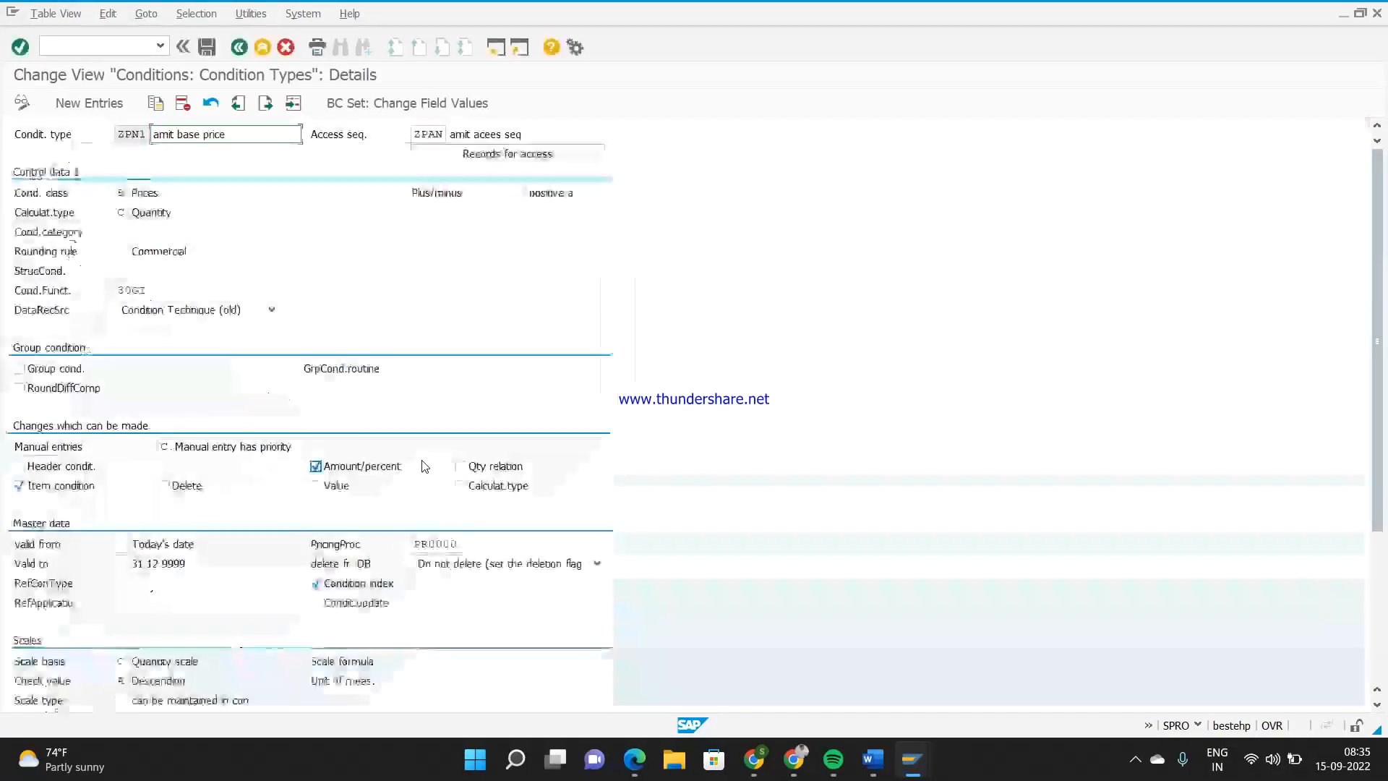
{"action": "left_click", "coordinate": [238, 49]}
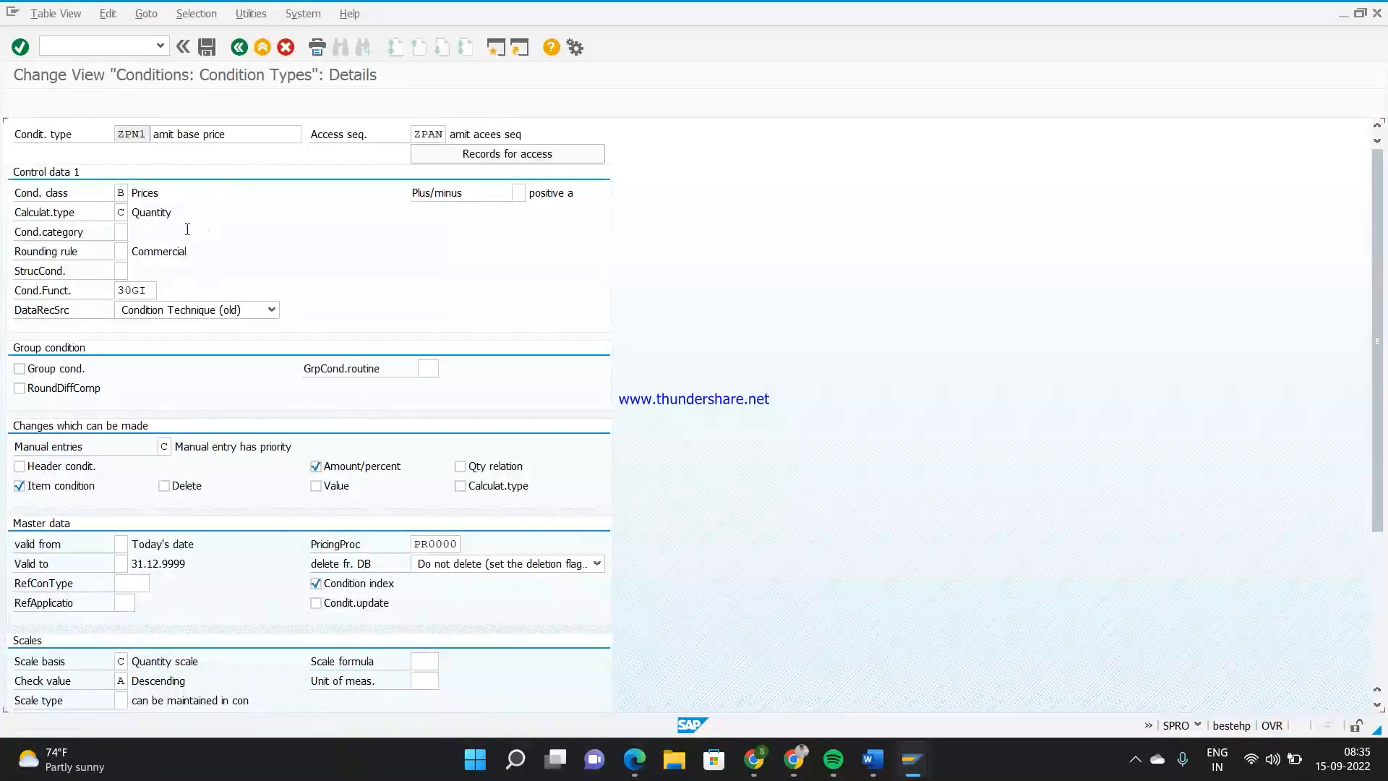
Change the description of condition type ZPN2 so that it ends in "dISCOUUT", and save the entry
{"action": "left_click", "coordinate": [145, 171]}
{"action": "key", "text": "BackSpace"}
{"action": "key", "text": "BackSpace"}
{"action": "key", "text": "BackSpace"}
{"action": "key", "text": "BackSpace"}
{"action": "key", "text": "BackSpace"}
{"action": "key", "text": "BackSpace"}
{"action": "key", "text": "BackSpace"}
{"action": "key", "text": "BackSpace"}
{"action": "key", "text": "BackSpace"}
{"action": "key", "text": "BackSpace"}
{"action": "type", "text": "dISCOUUT"}
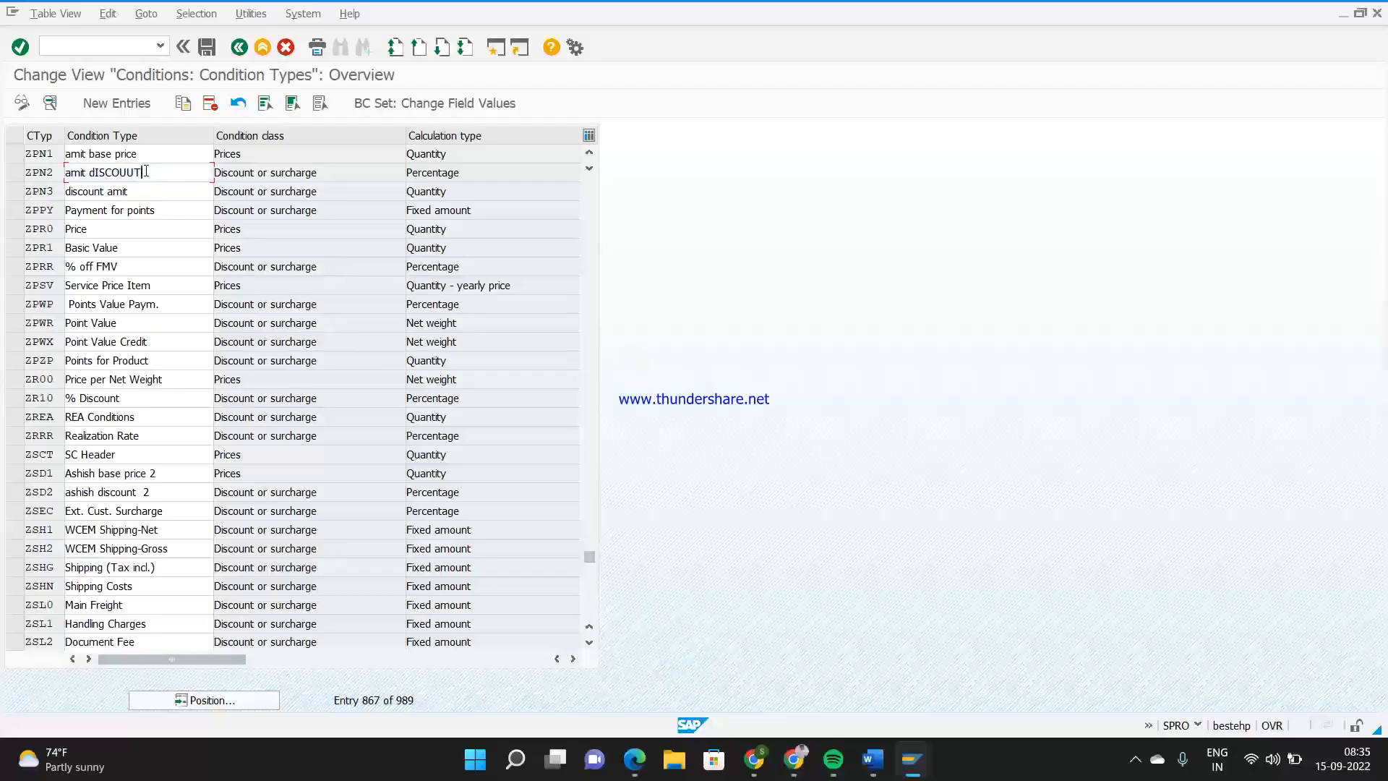
{"action": "key", "text": "Return"}
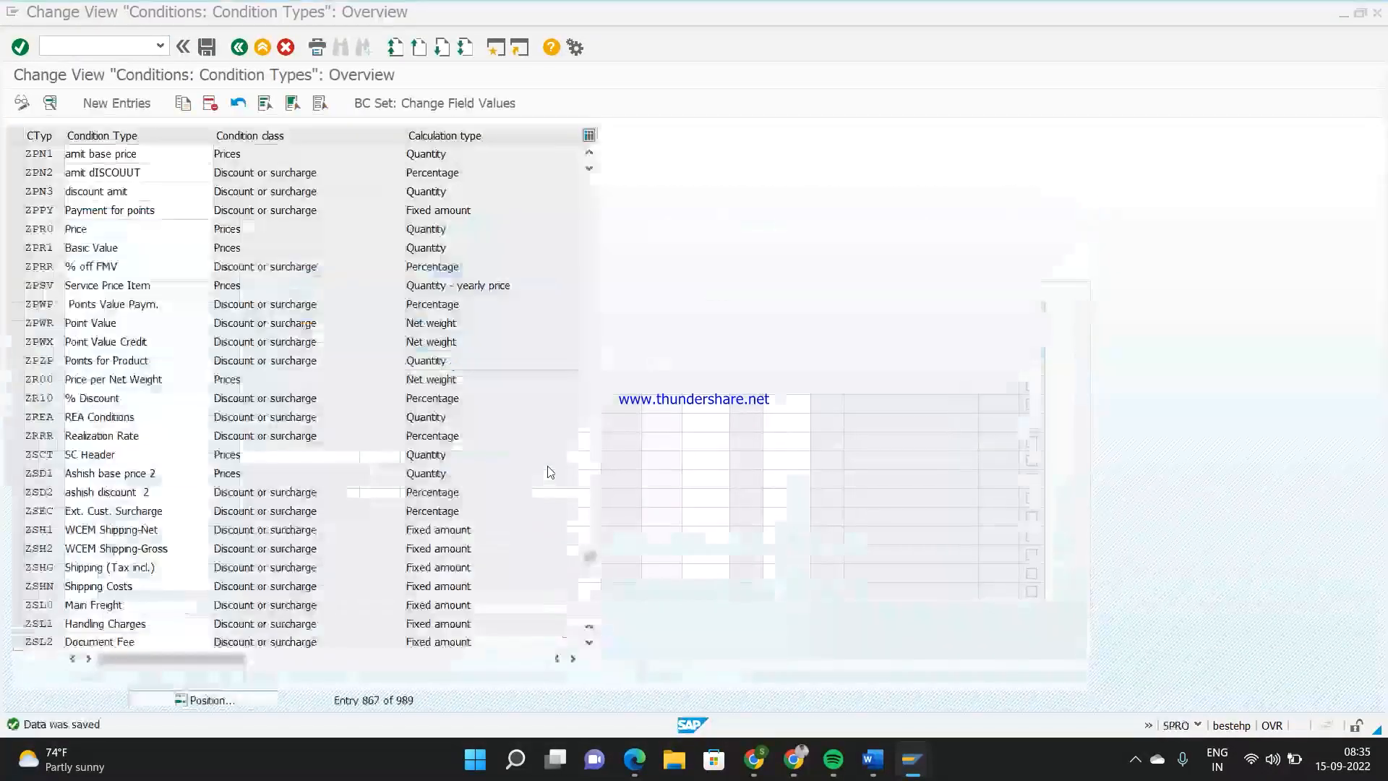
{"action": "key", "text": "F10"}
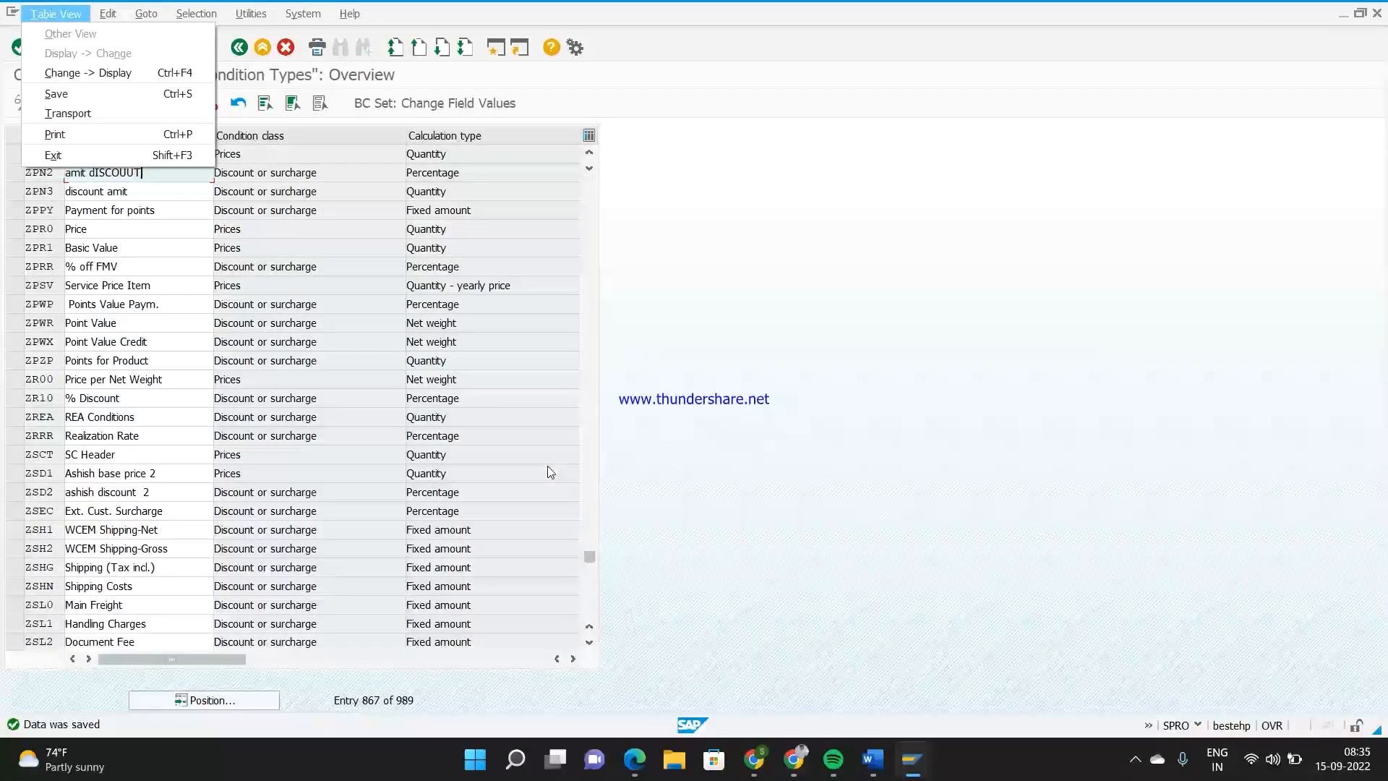
{"action": "left_click", "coordinate": [768, 350]}
Start changing condition records with transaction /NVK12 for condition type ZPN1, using the Material key combination
{"action": "left_click", "coordinate": [141, 47]}
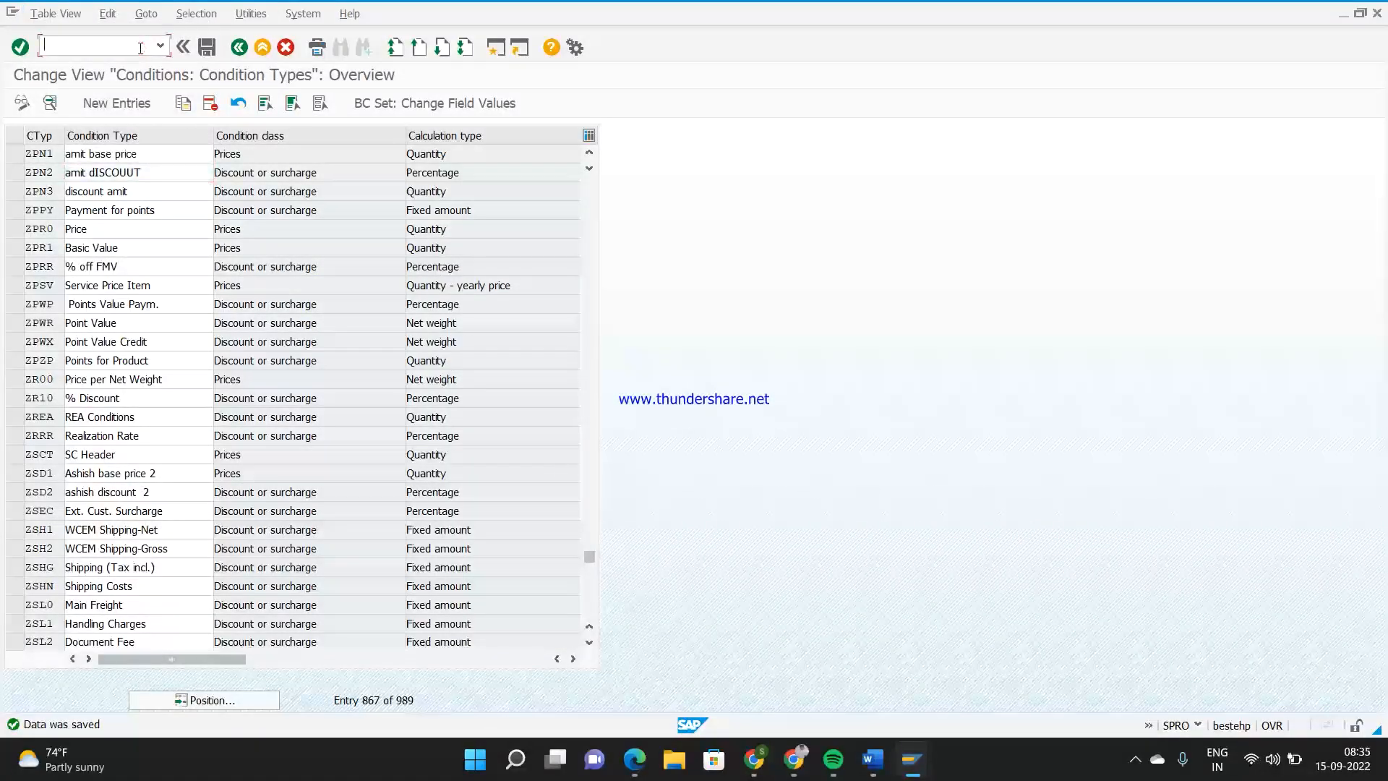
{"action": "type", "text": "/NVK12"}
{"action": "key", "text": "Return"}
{"action": "type", "text": "ZPN1"}
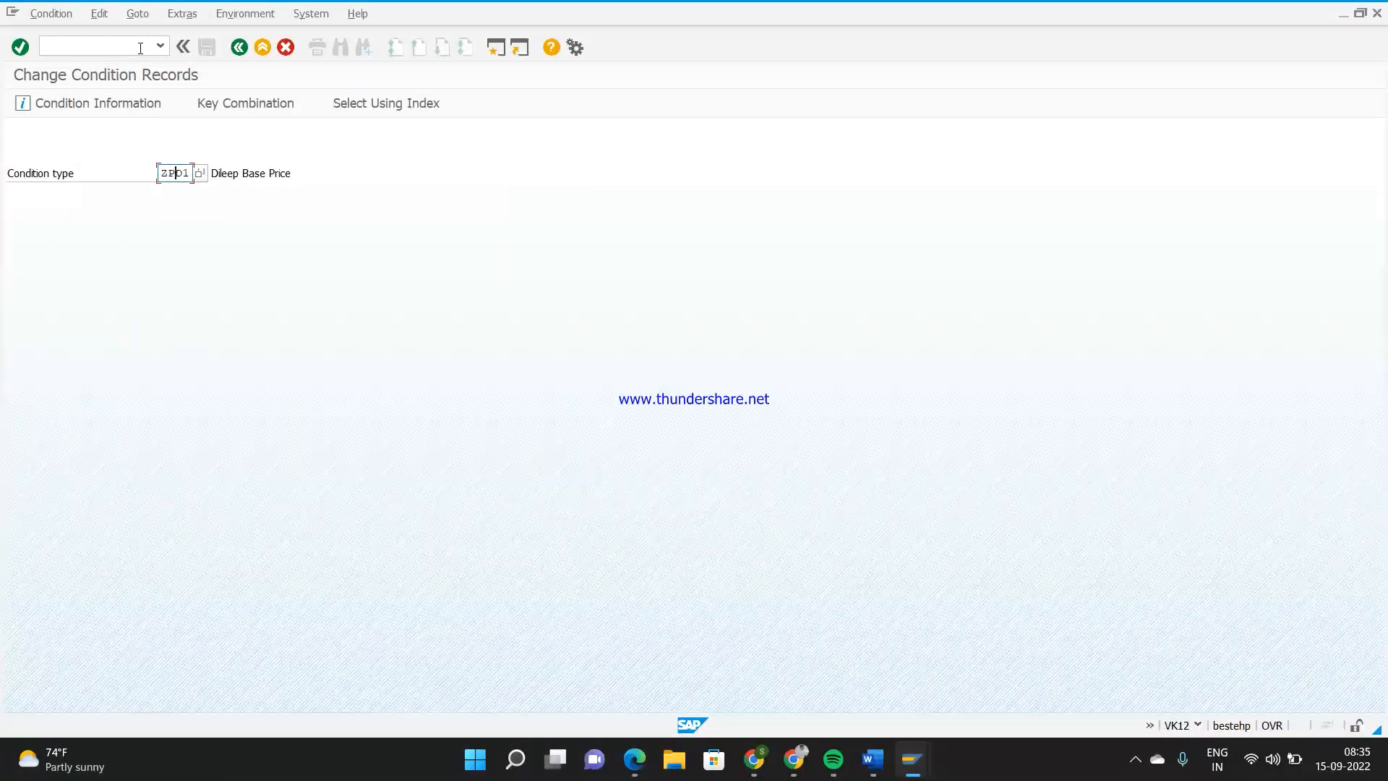
{"action": "key", "text": "Return"}
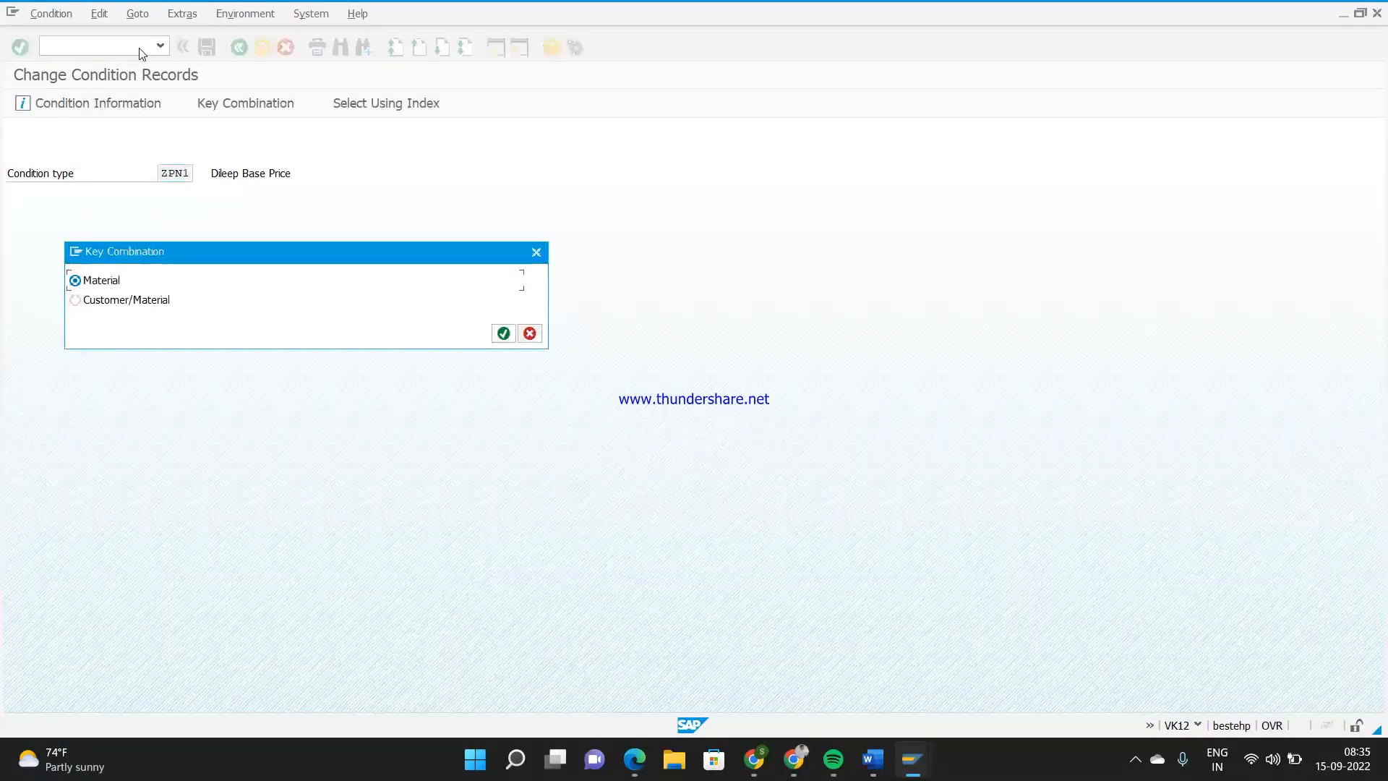
{"action": "key", "text": "Return"}
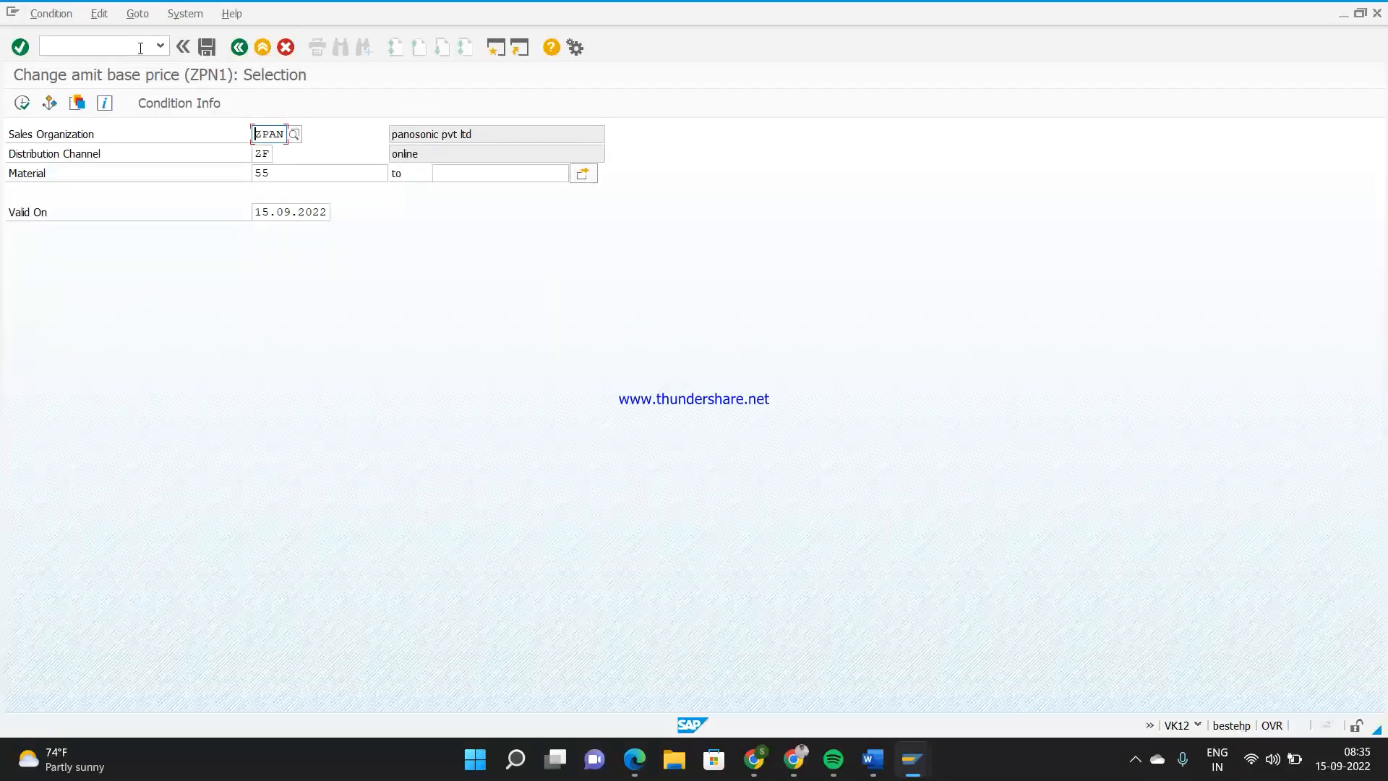
Select the ZPN1 record for material 6, mark it for deletion and save
{"action": "key", "text": "Tab"}
{"action": "key", "text": "Tab"}
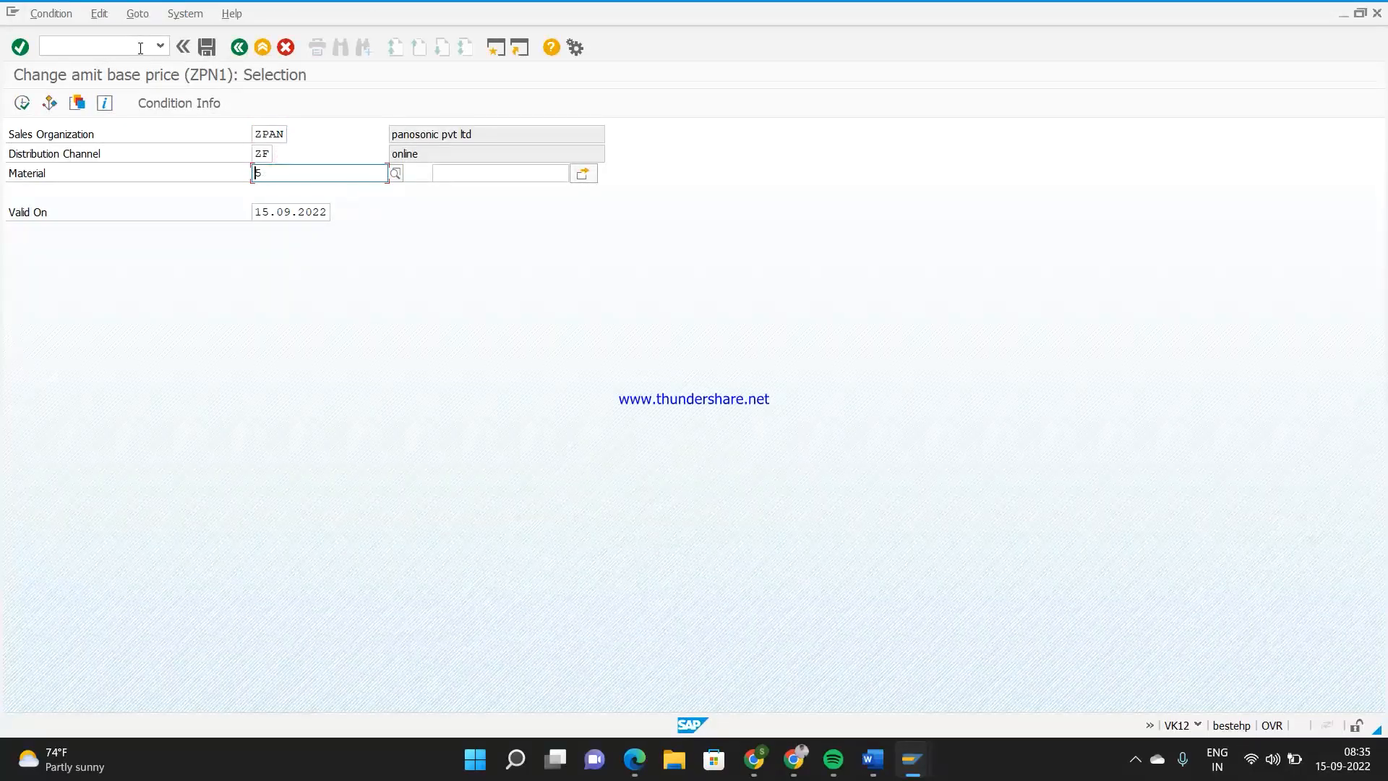
{"action": "type", "text": "6"}
{"action": "left_click", "coordinate": [21, 103]}
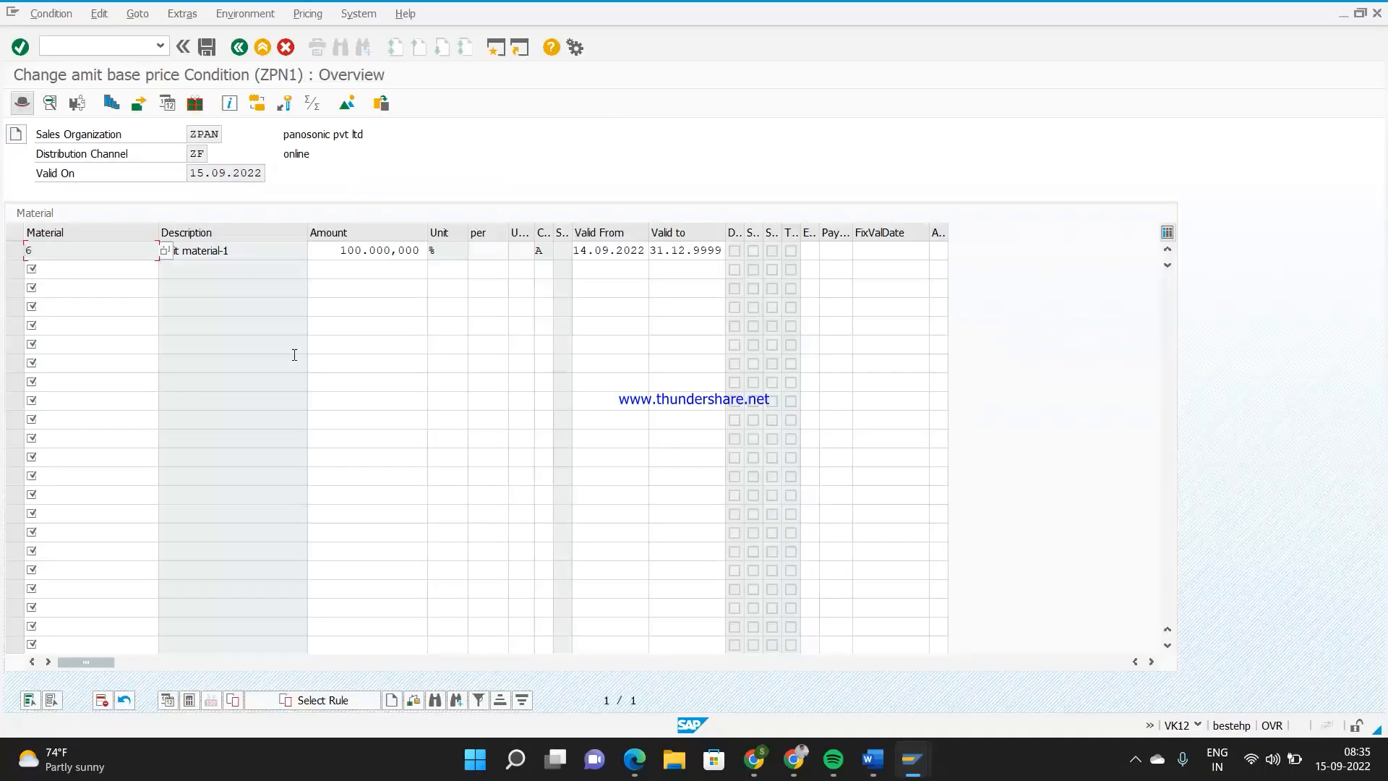
{"action": "left_click", "coordinate": [14, 250]}
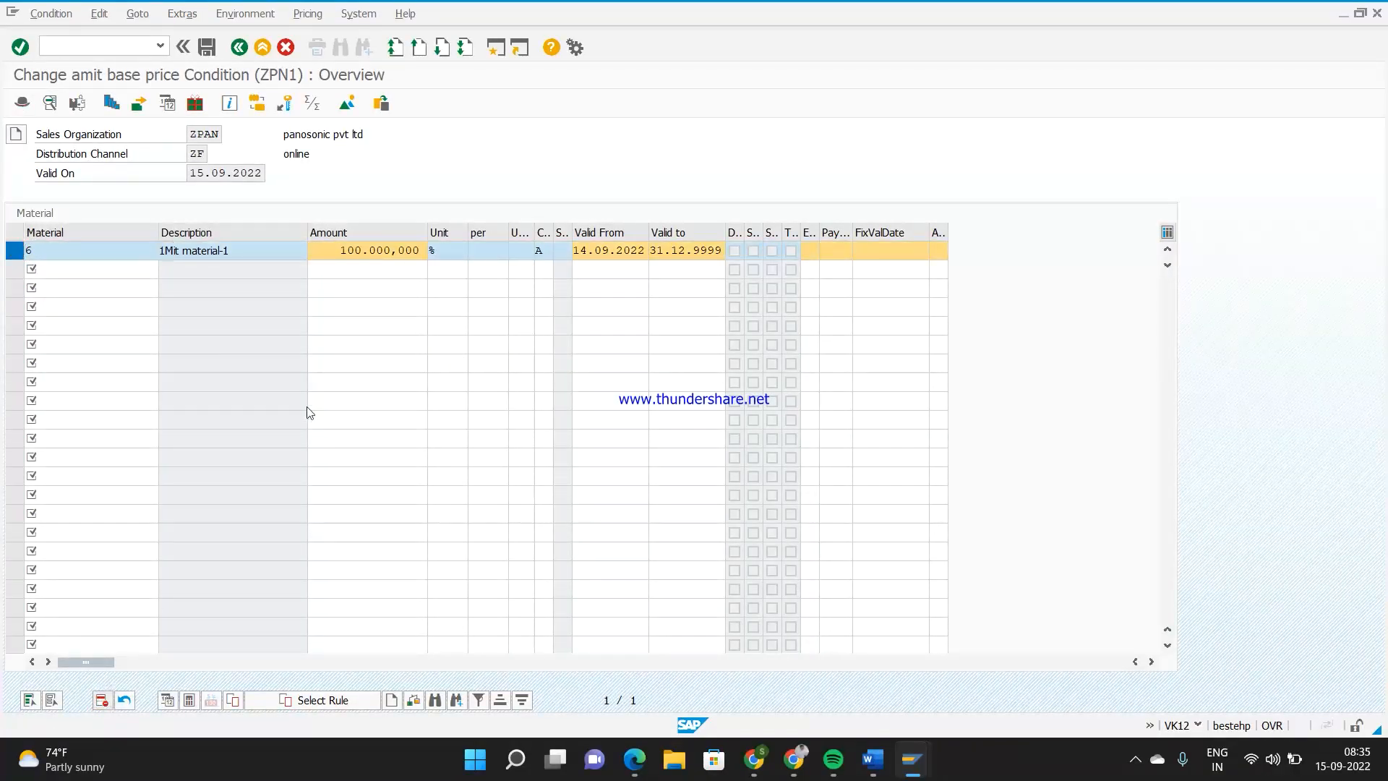
{"action": "left_click", "coordinate": [207, 47]}
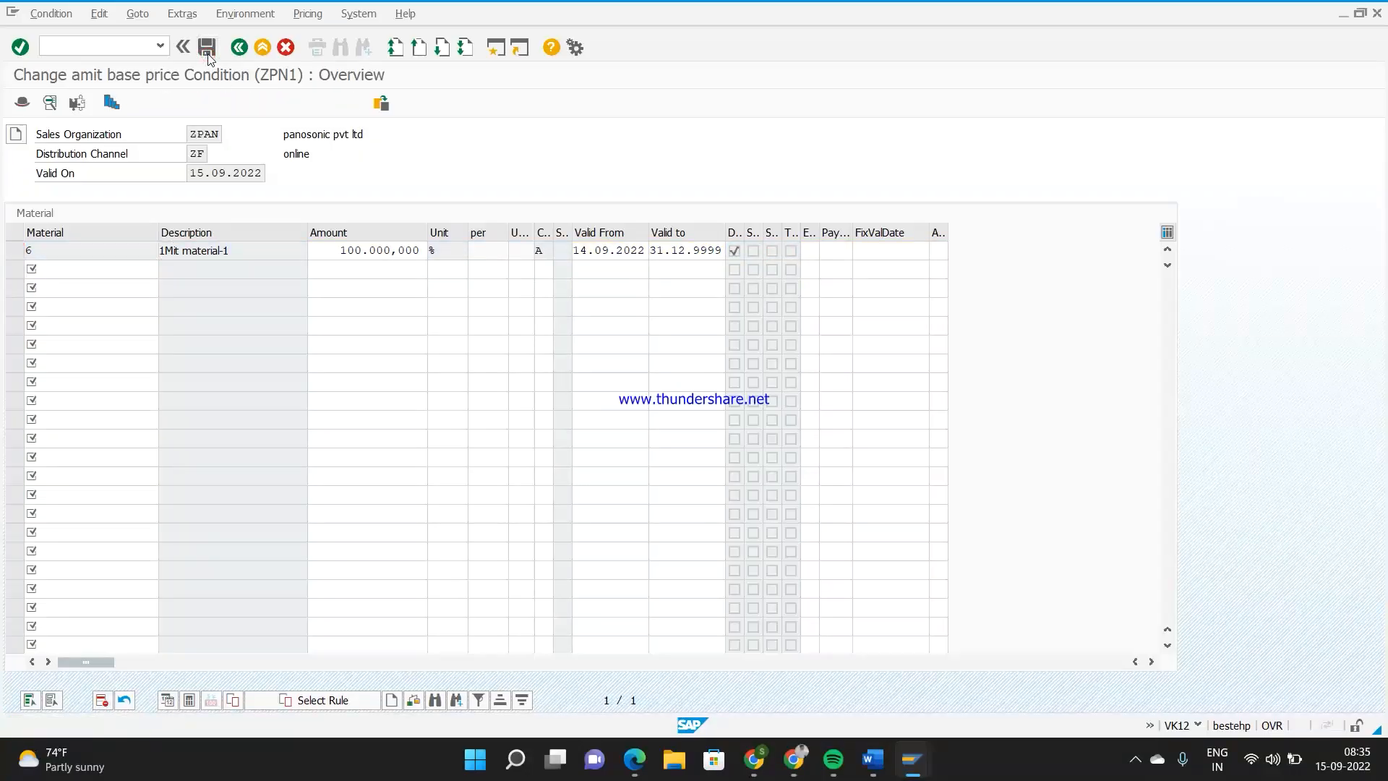
Start creating condition records with transaction VK11 for condition type ZPN1, using the Material key combination
{"action": "left_click", "coordinate": [96, 46]}
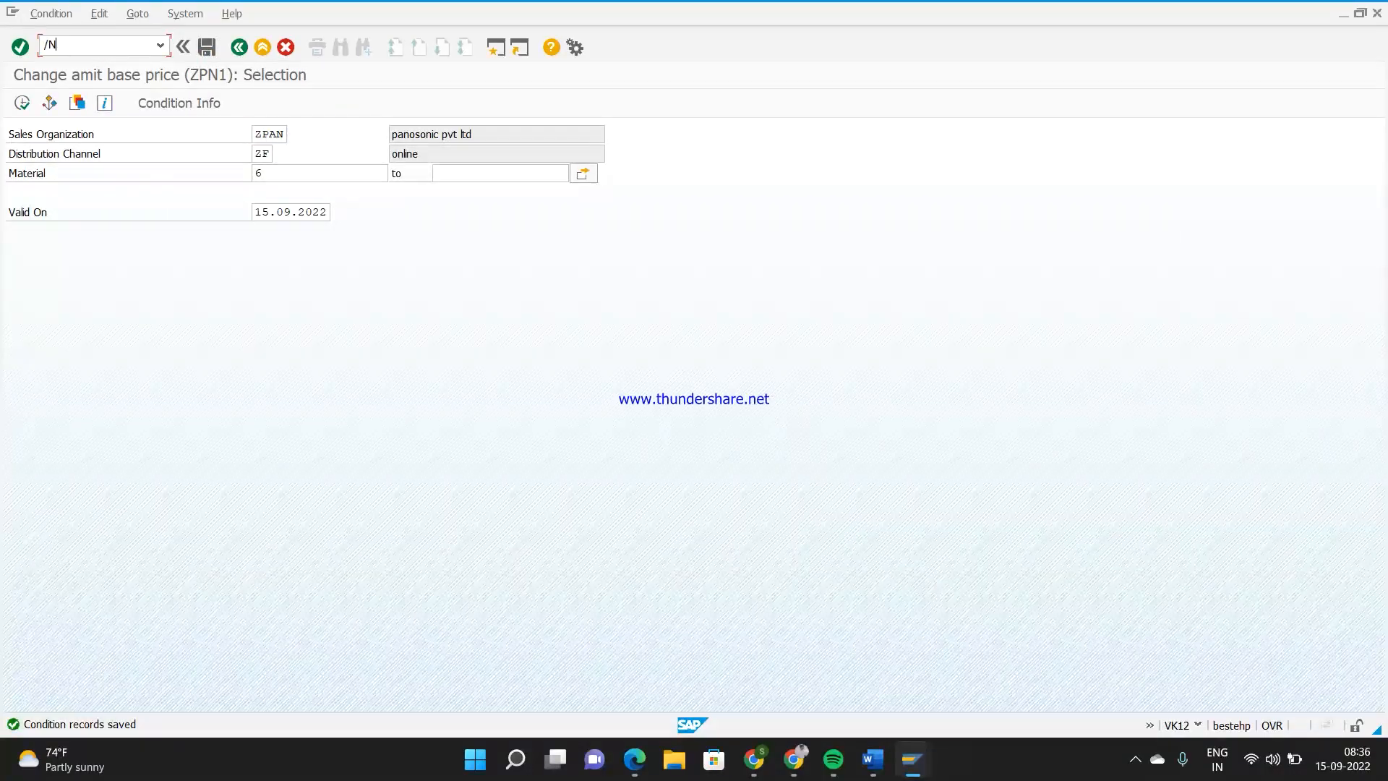
{"action": "key", "text": "Return"}
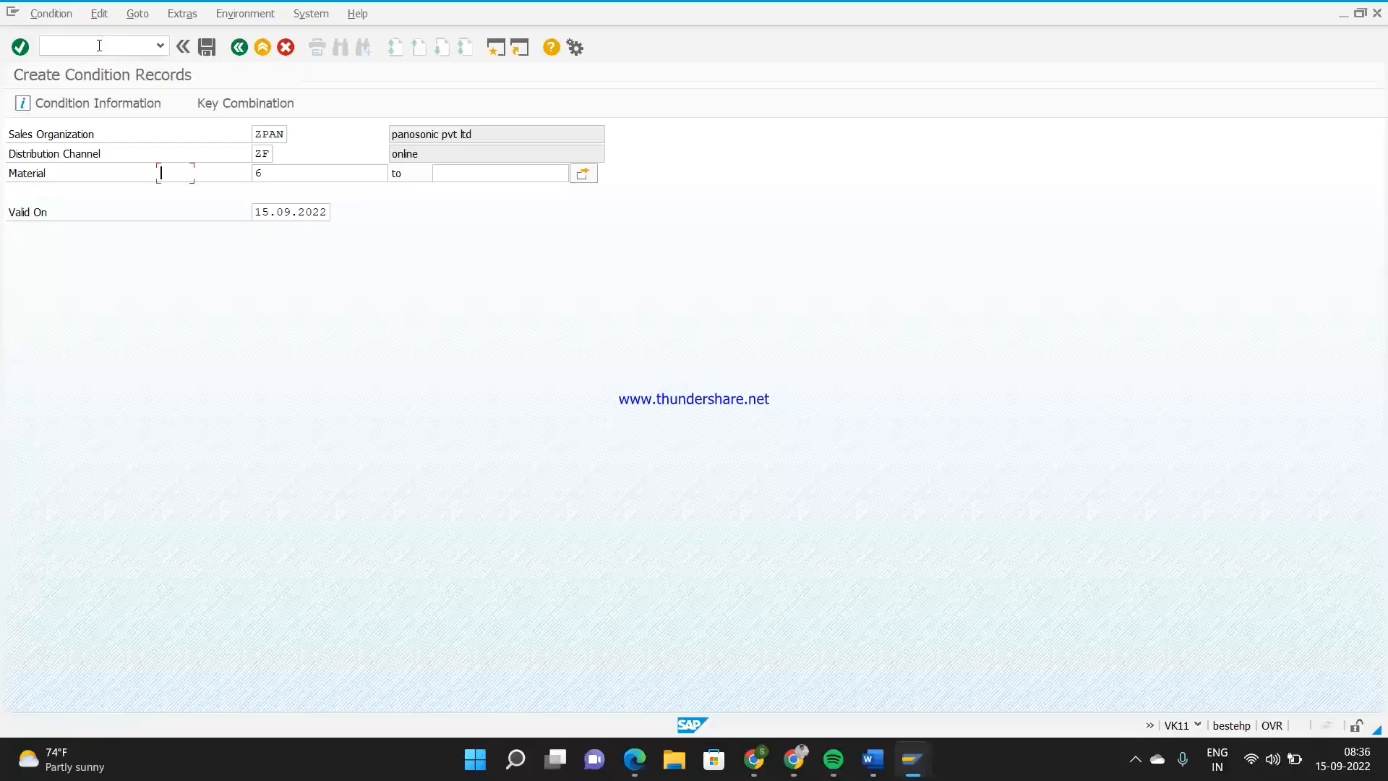
{"action": "key", "text": "Return"}
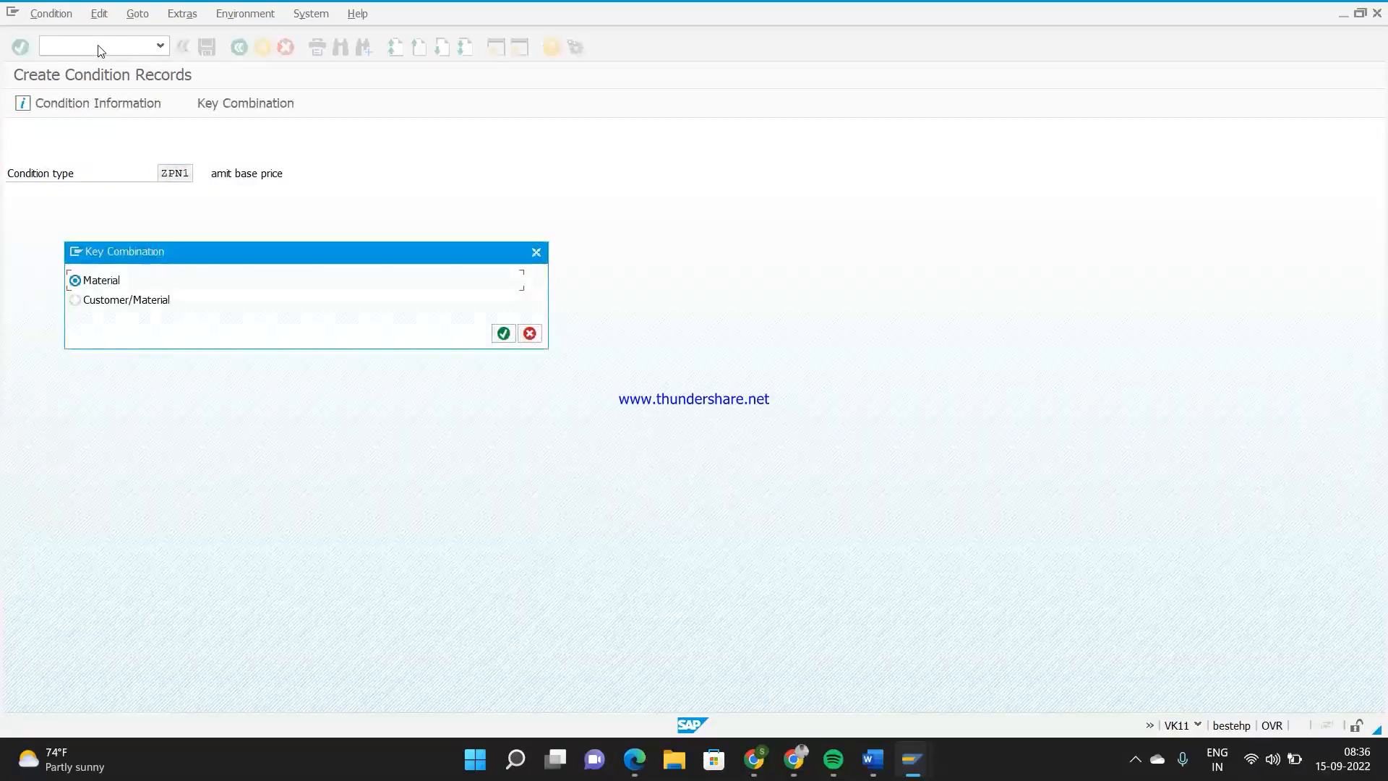
{"action": "key", "text": "Return"}
Enter a ZPN1 condition record for material 6 with an amount of 200, save it and leave the fast entry screen
{"action": "left_click", "coordinate": [80, 234]}
{"action": "type", "text": "6"}
{"action": "key", "text": "Tab"}
{"action": "type", "text": "200"}
{"action": "key", "text": "Return"}
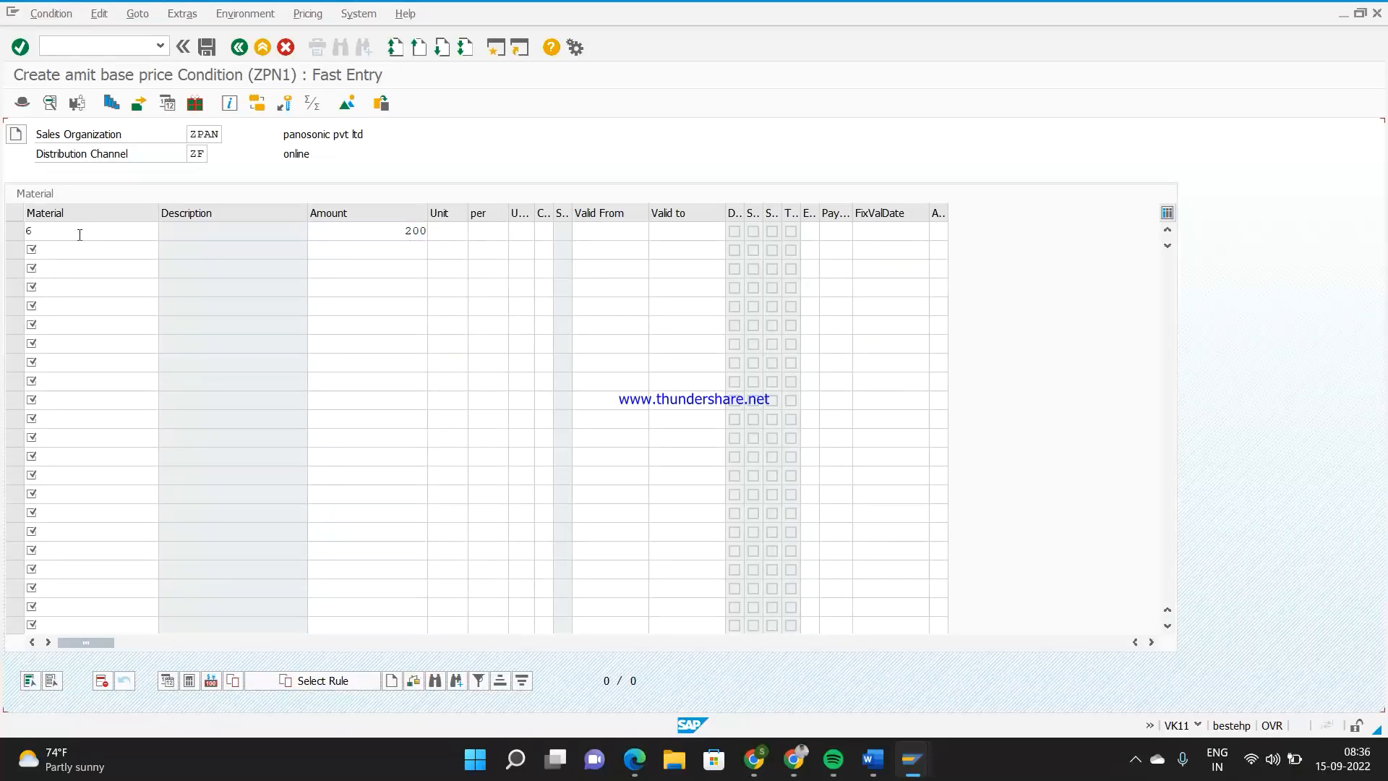
{"action": "double_click", "coordinate": [340, 236]}
{"action": "left_click", "coordinate": [208, 47]}
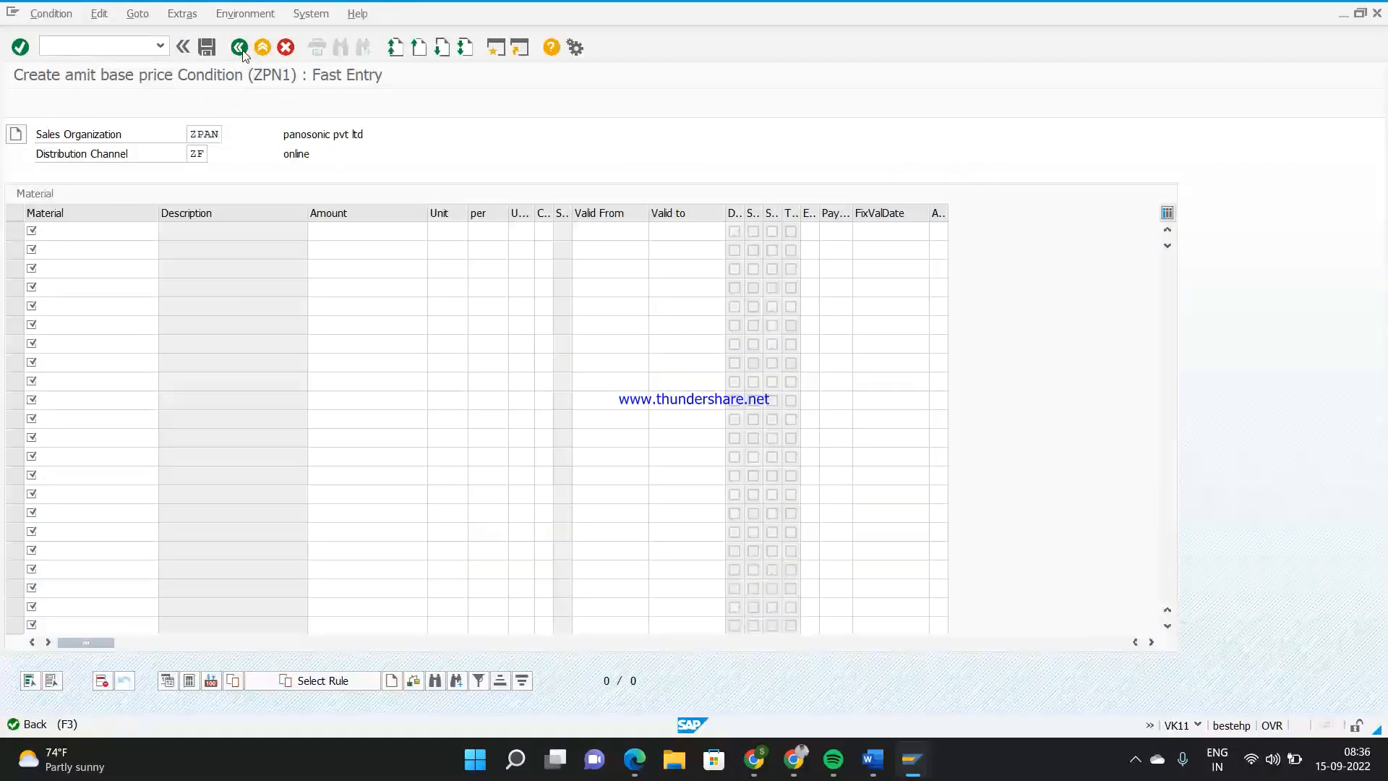
{"action": "left_click", "coordinate": [240, 47]}
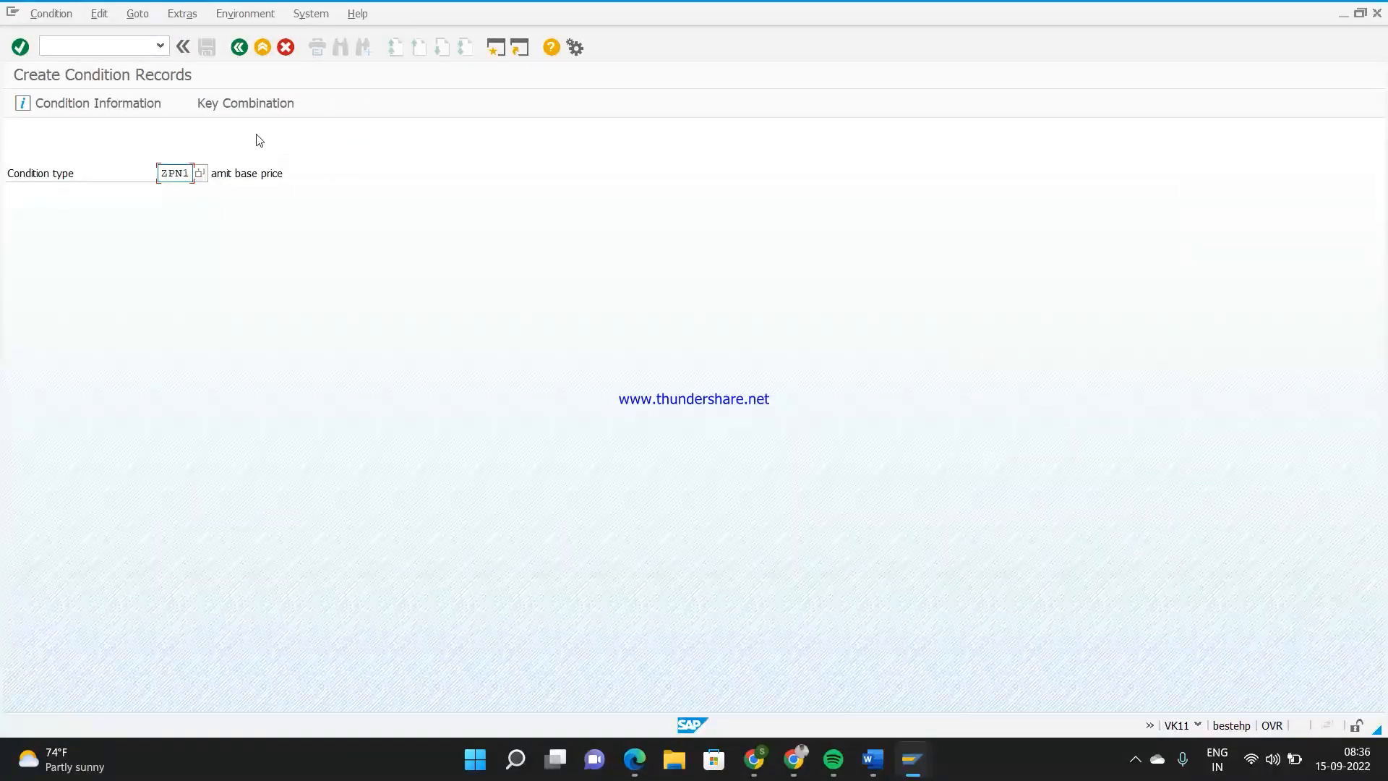
Open the ZPN2 condition record for material 6 for changing with transaction /nvk12, using the Material key combination
{"action": "type", "text": "ZPN2"}
{"action": "key", "text": "Return"}
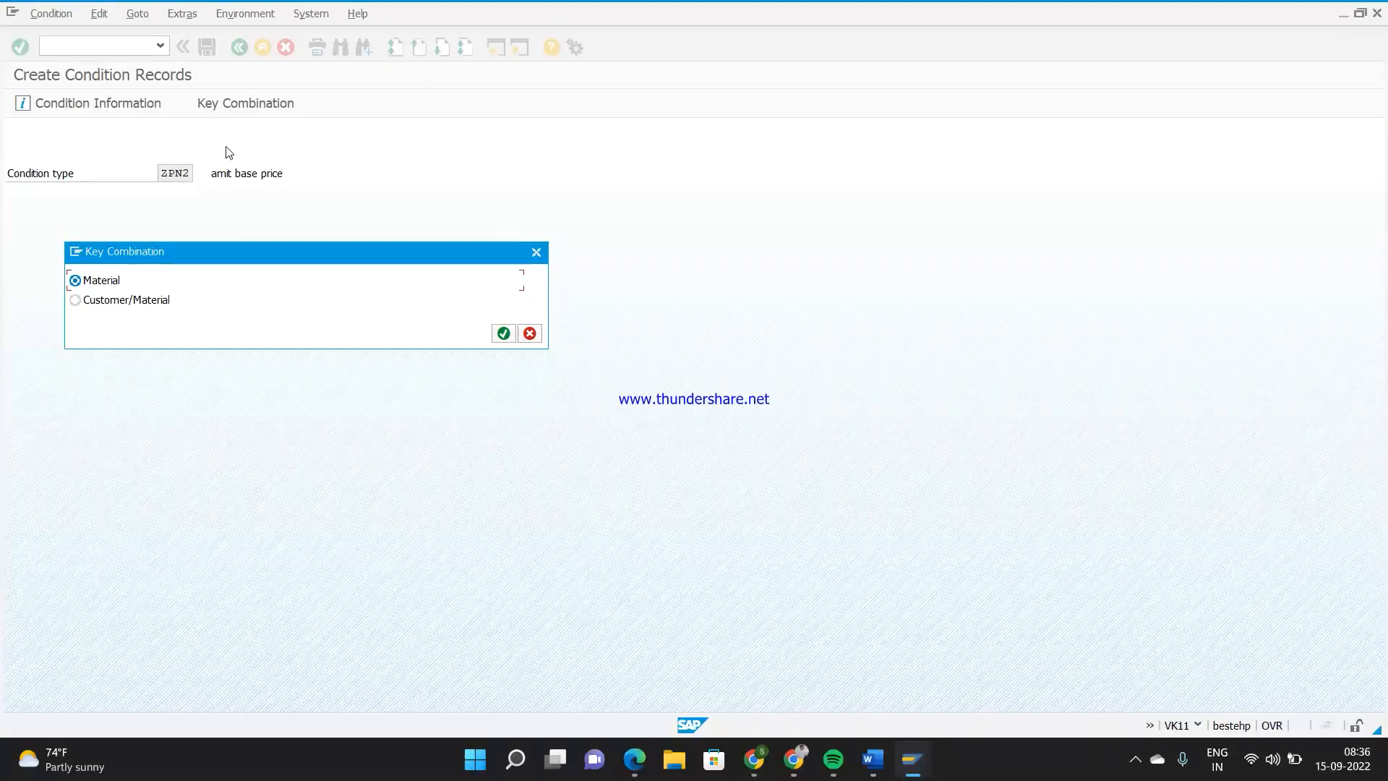
{"action": "left_click", "coordinate": [534, 252]}
{"action": "left_click", "coordinate": [95, 48]}
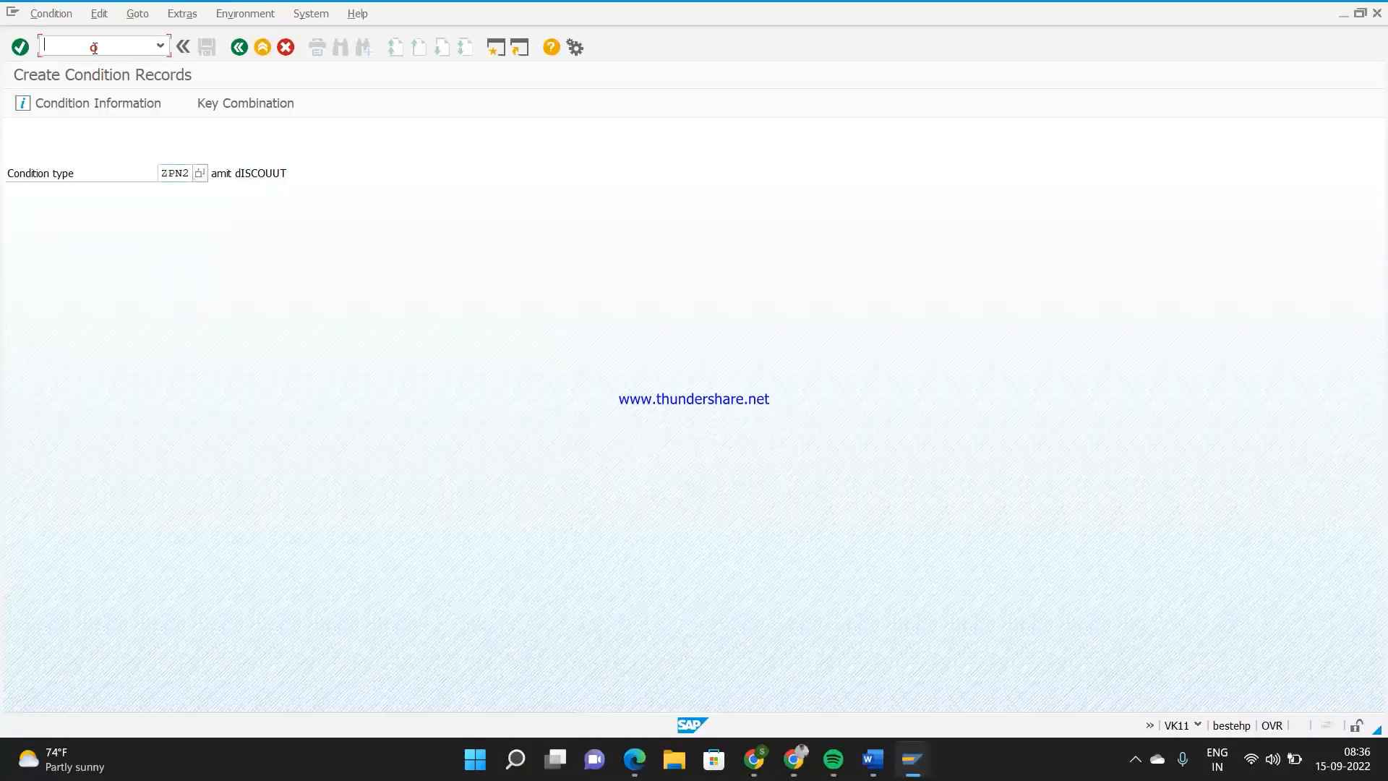
{"action": "type", "text": "/nvk12"}
{"action": "key", "text": "Return"}
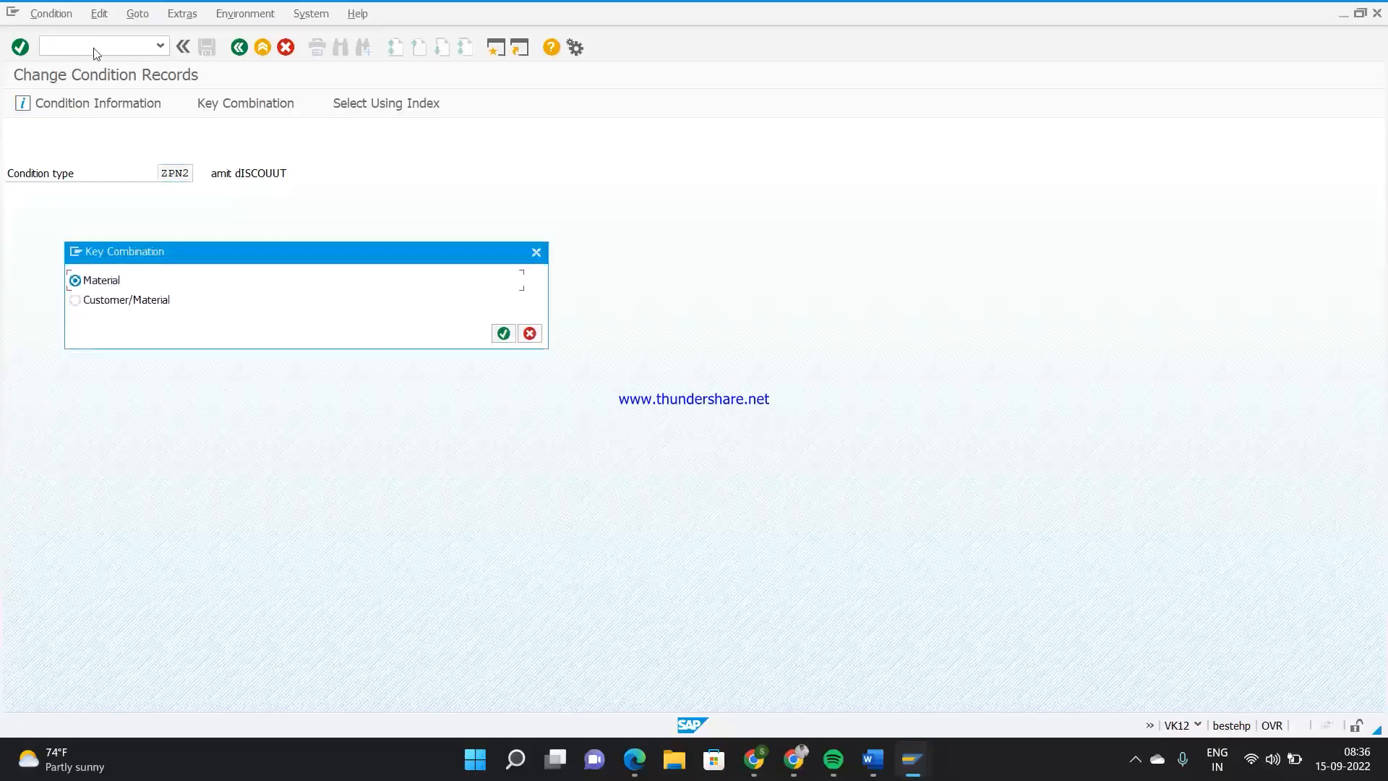
{"action": "key", "text": "Return"}
{"action": "left_click", "coordinate": [21, 102]}
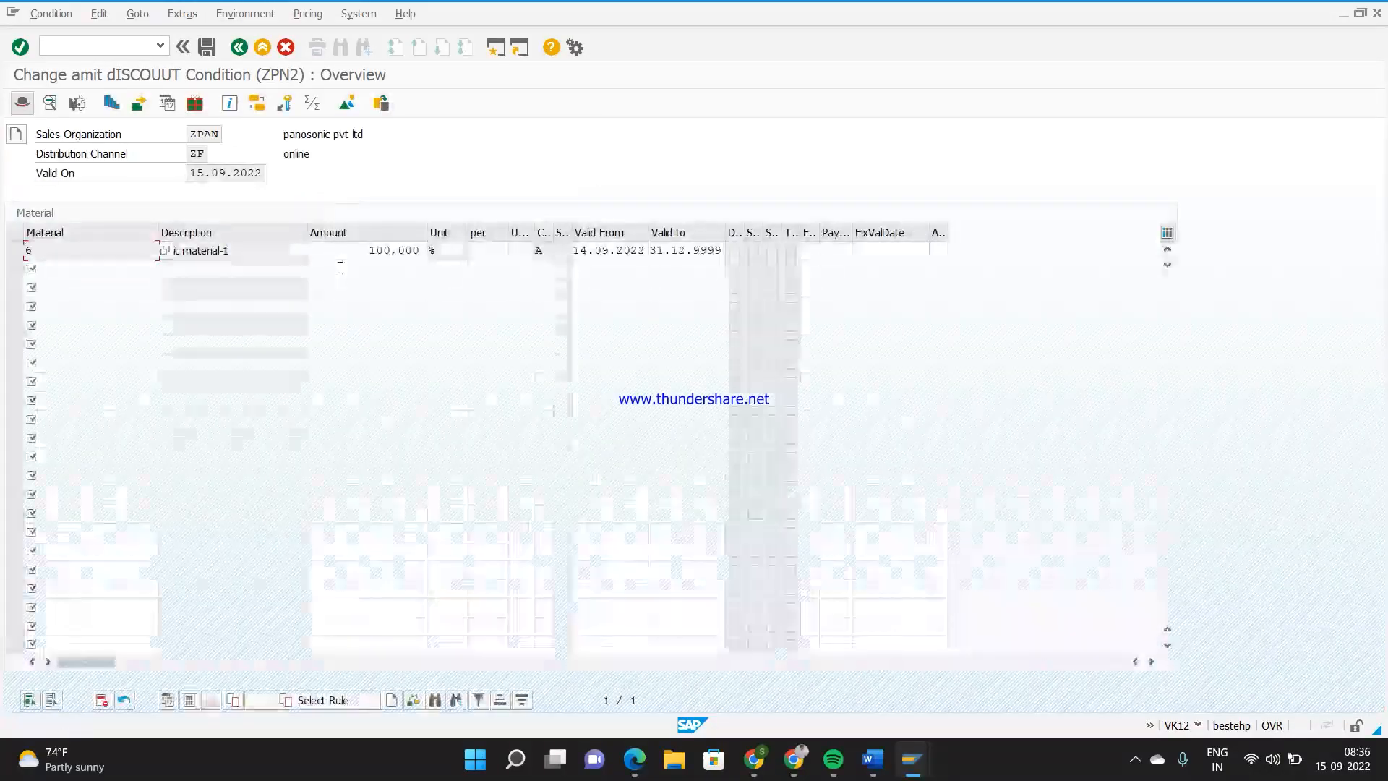
Set the amount of the ZPN2 condition record for material 6 to 5 % and save it
{"action": "left_click", "coordinate": [346, 253]}
{"action": "key", "text": "Delete"}
{"action": "key", "text": "Delete"}
{"action": "key", "text": "Delete"}
{"action": "key", "text": "Delete"}
{"action": "key", "text": "Delete"}
{"action": "key", "text": "Delete"}
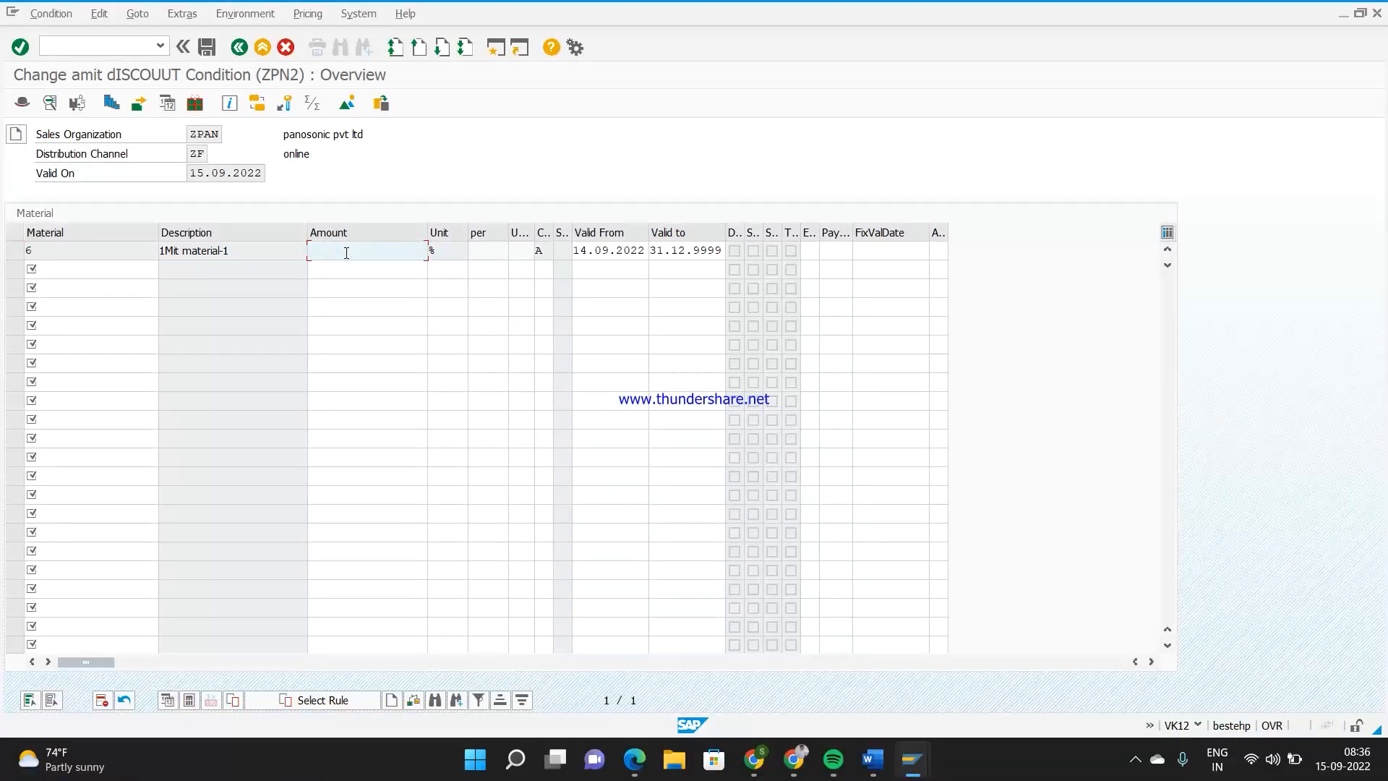
{"action": "type", "text": "5"}
{"action": "key", "text": "Return"}
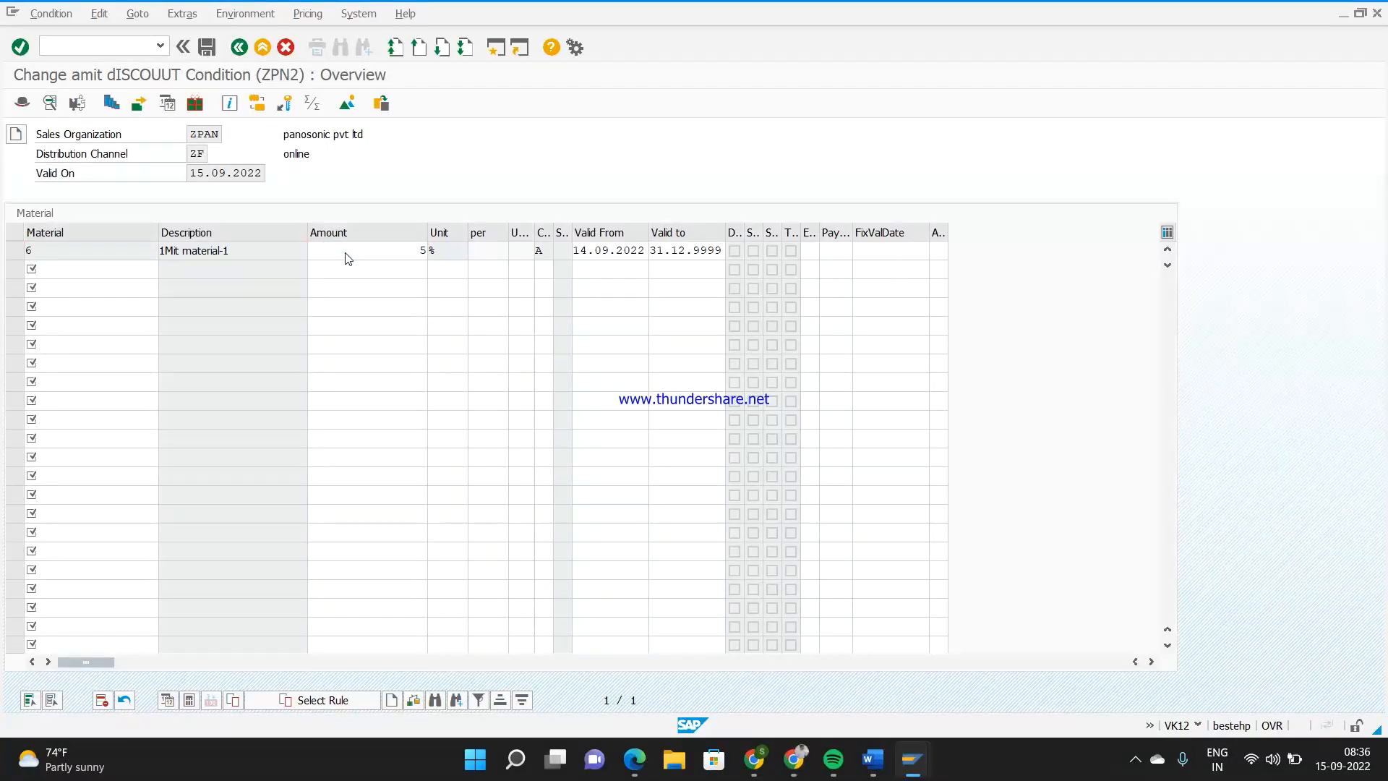
{"action": "left_click", "coordinate": [213, 56]}
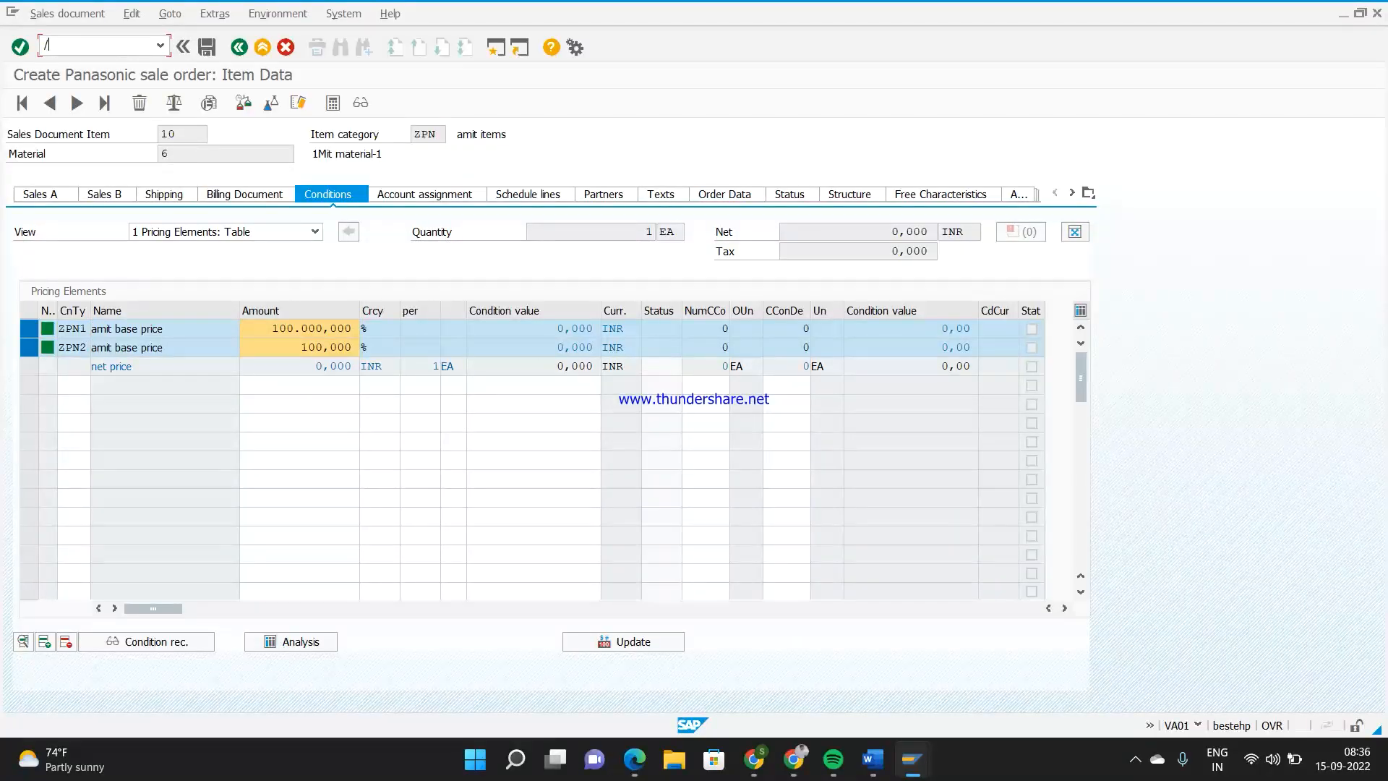
Start a fresh ZPAN sales order with transaction VA01, entering the sold-to party's customer number and a PO number
{"action": "key", "text": "Return"}
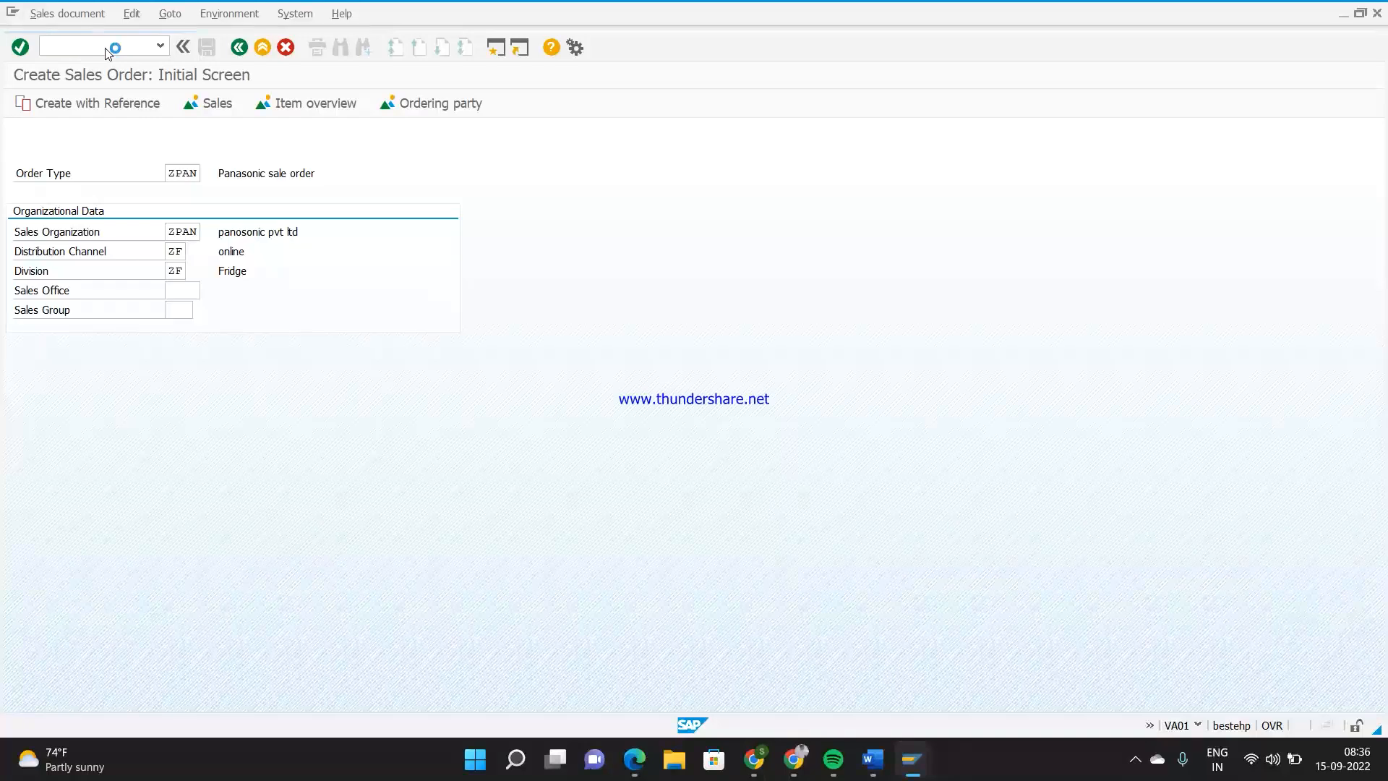
{"action": "key", "text": "Return"}
{"action": "type", "text": "315"}
{"action": "key", "text": "Tab"}
{"action": "type", "text": "o"}
{"action": "key", "text": "Return"}
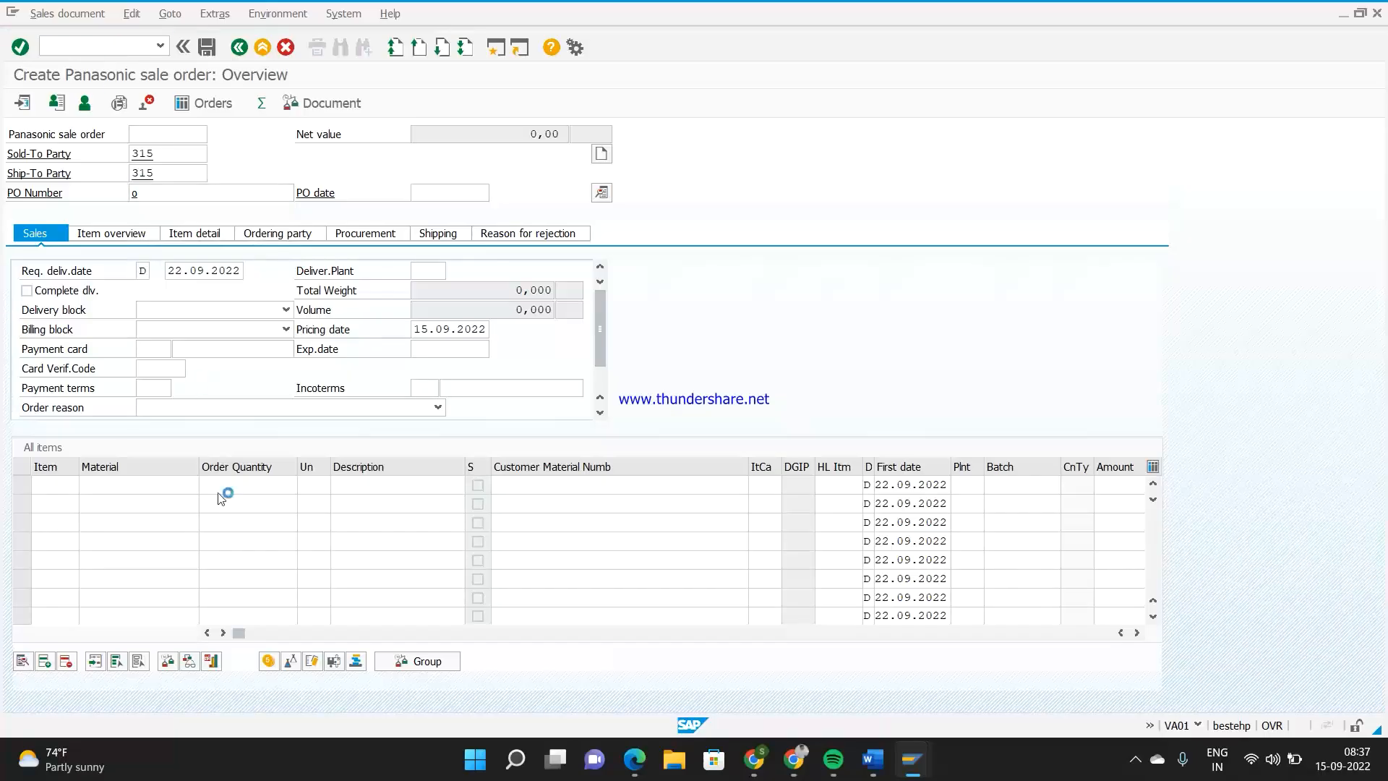
Add material 6 with an order quantity of 1 as the sales order's first item
{"action": "left_click", "coordinate": [176, 487]}
{"action": "type", "text": "6"}
{"action": "key", "text": "Tab"}
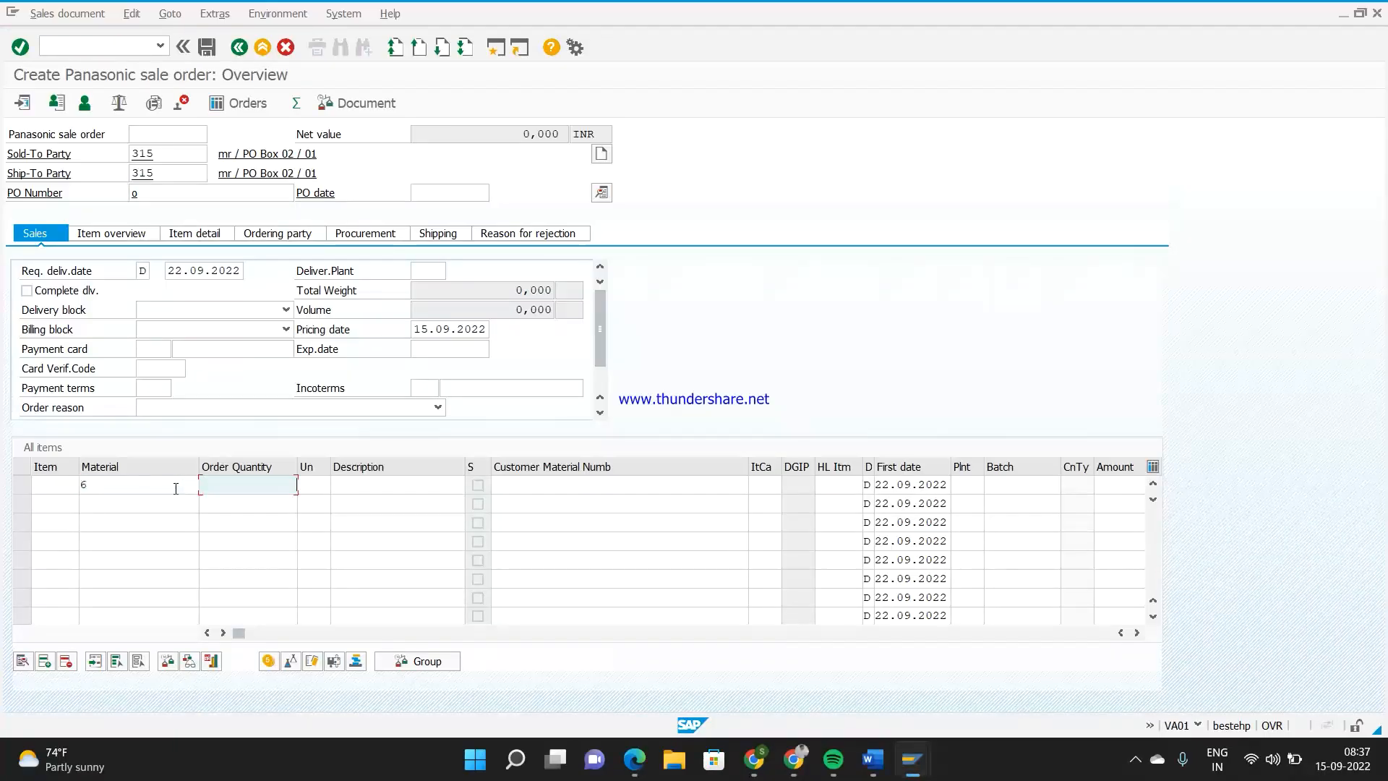
{"action": "type", "text": "1"}
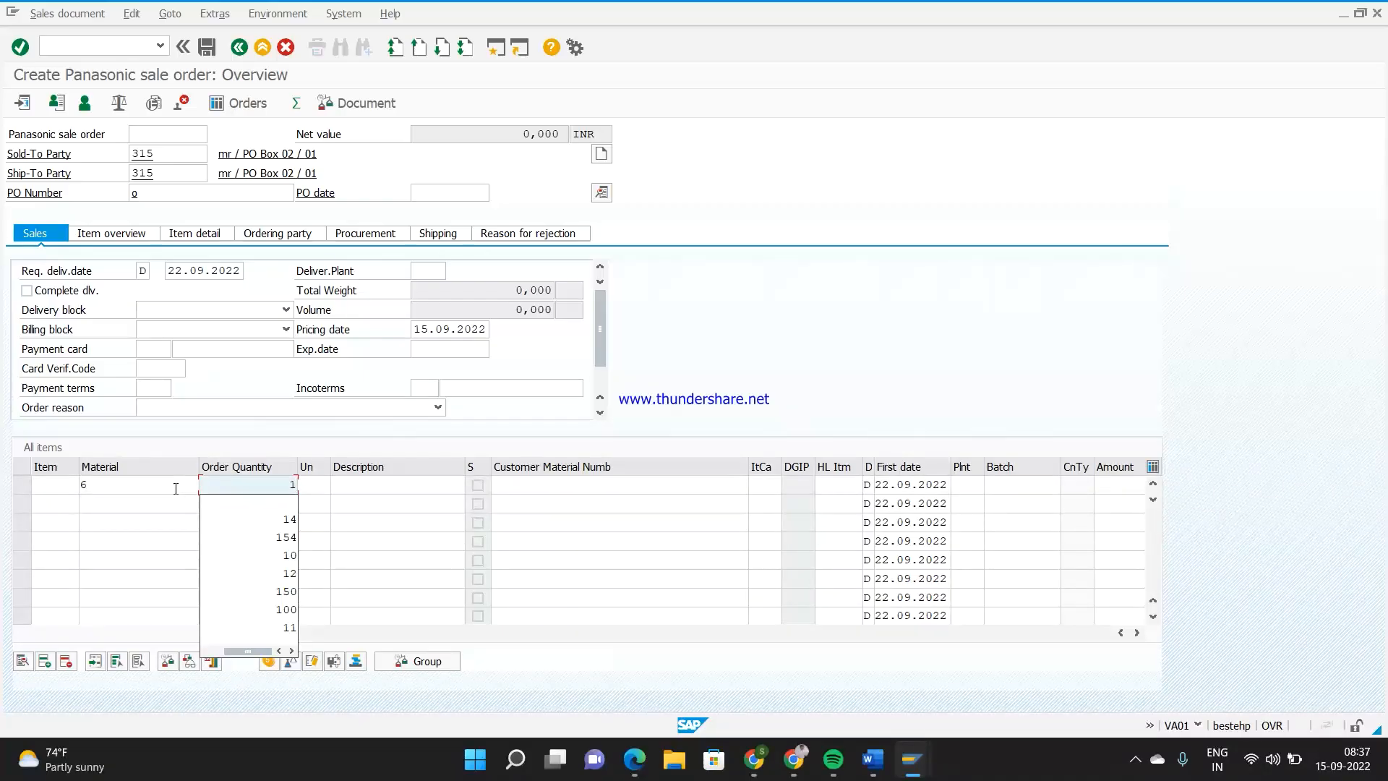
{"action": "key", "text": "Return"}
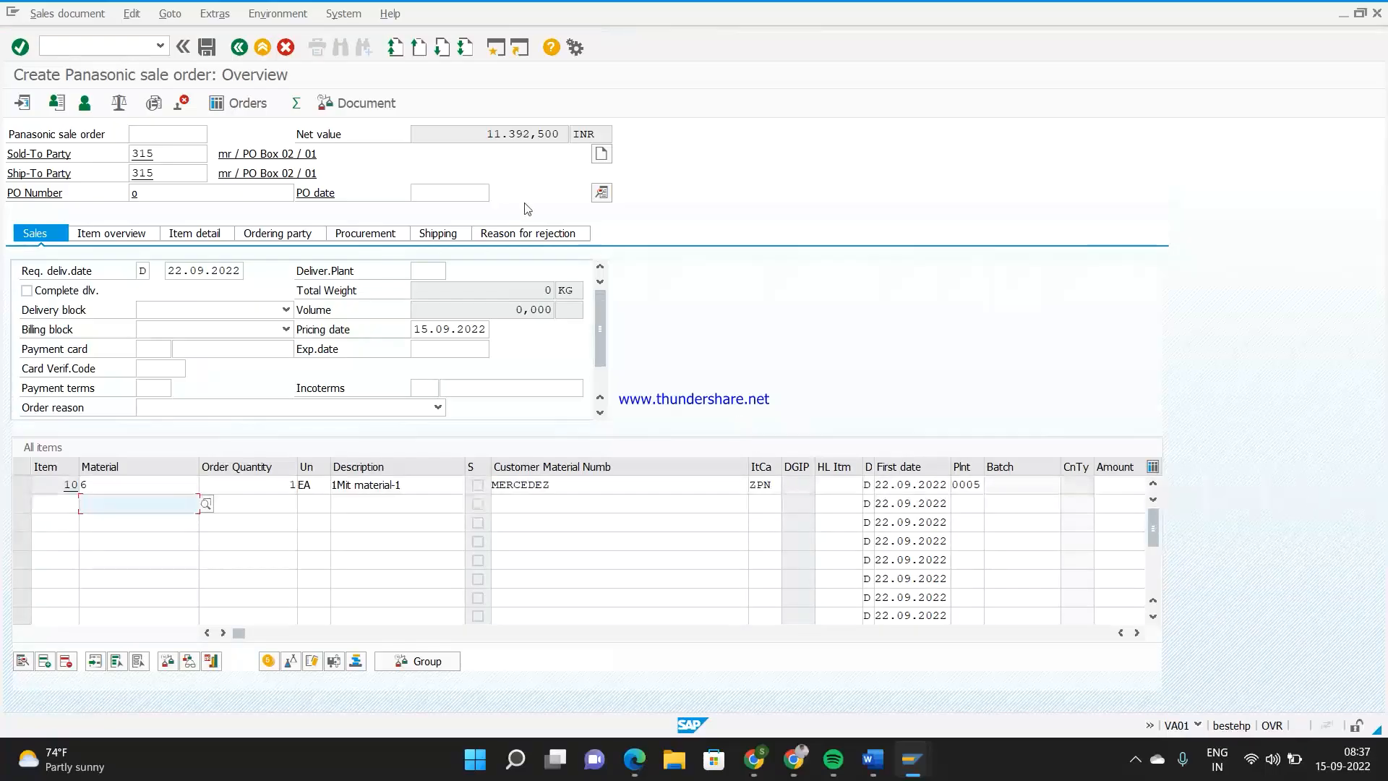
Examine the net value and item 10's ZPN1 and ZPN2 amounts, currencies and condition values, and return to the order overview
{"action": "left_click", "coordinate": [479, 136]}
{"action": "double_click", "coordinate": [157, 490]}
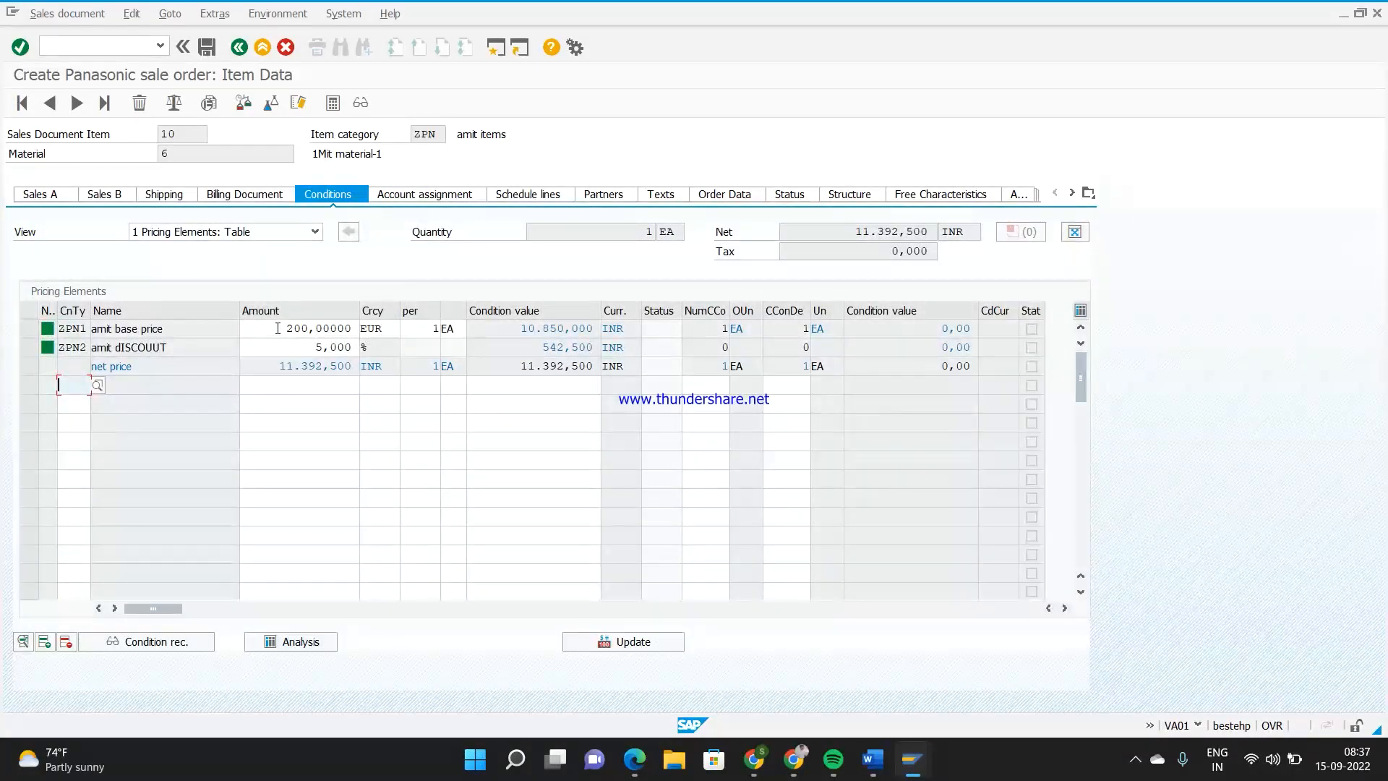
{"action": "left_click", "coordinate": [388, 328]}
{"action": "left_click_drag", "start_coordinate": [627, 327], "coordinate": [604, 329]}
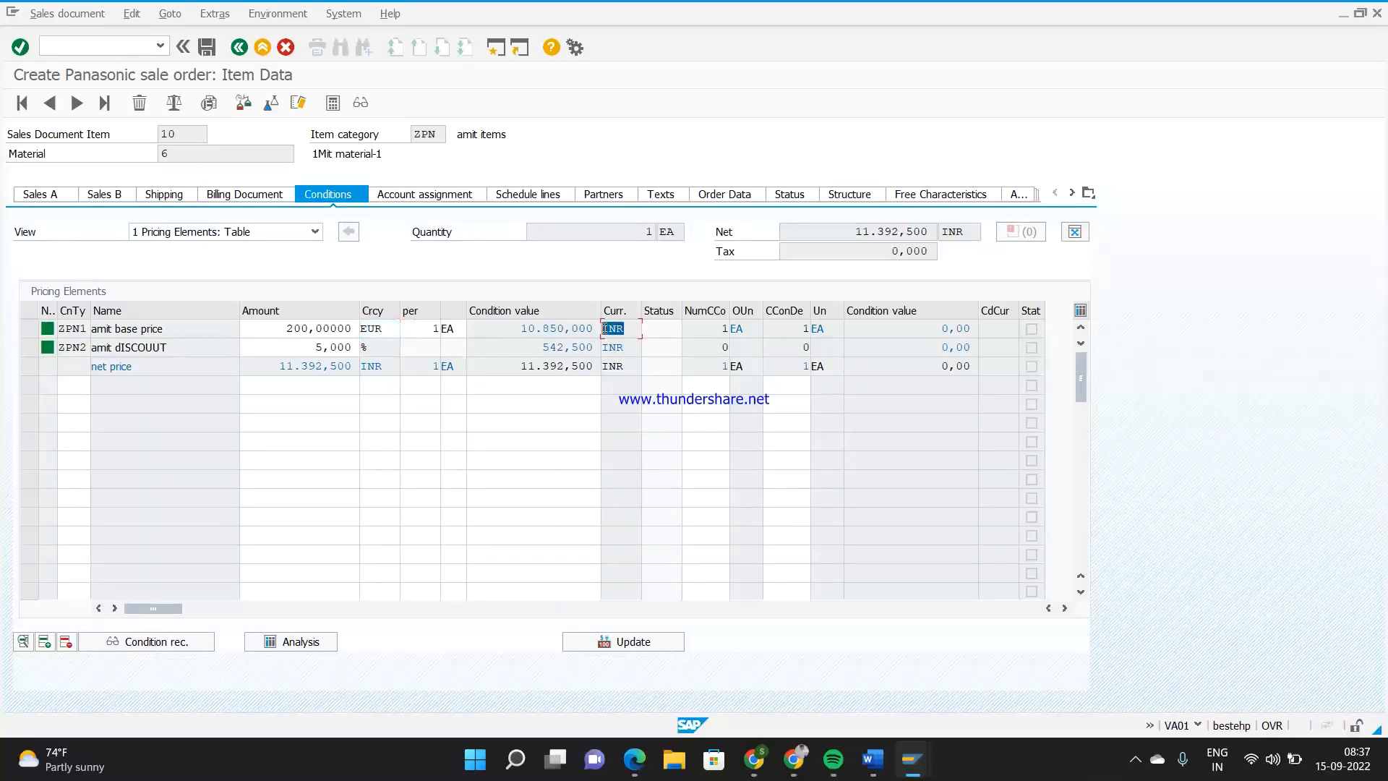
{"action": "left_click_drag", "start_coordinate": [390, 329], "coordinate": [370, 328]}
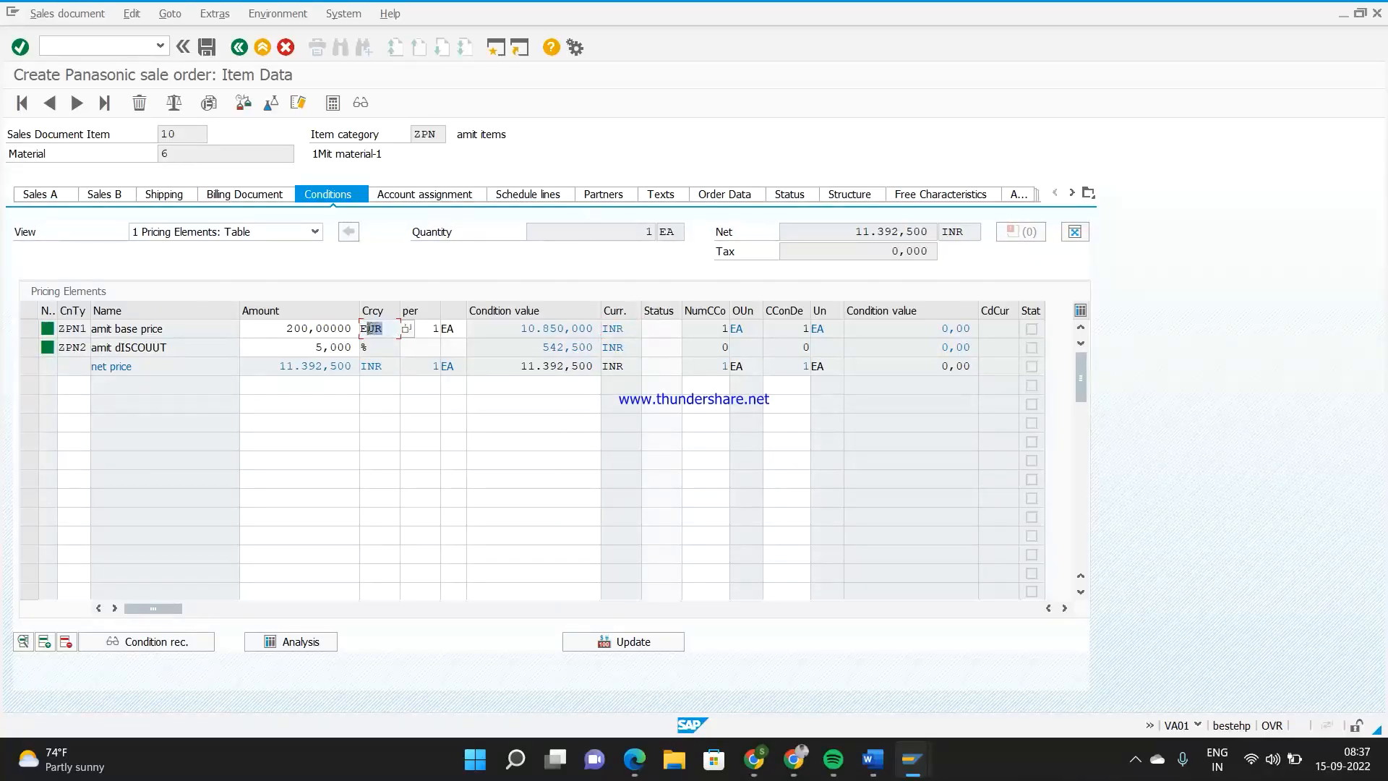
{"action": "left_click", "coordinate": [306, 348]}
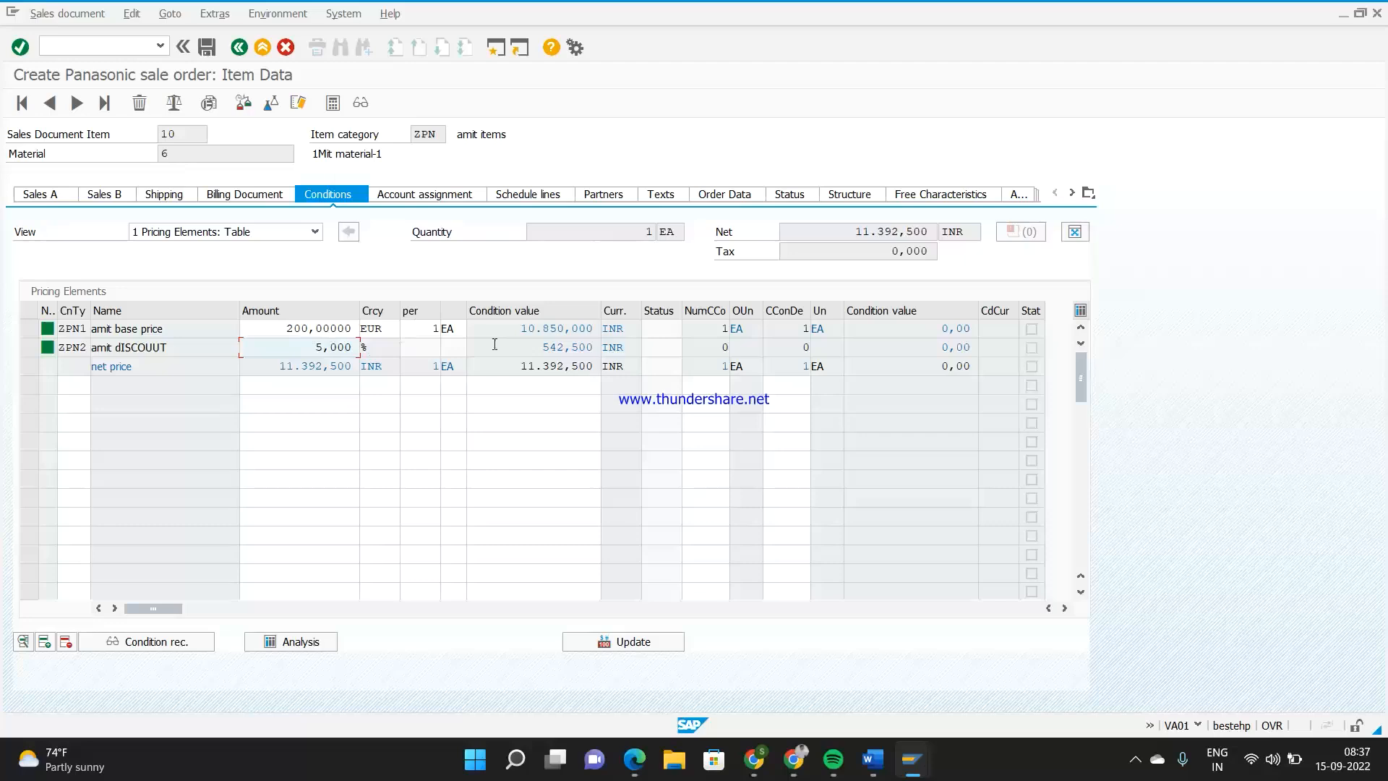
{"action": "left_click", "coordinate": [518, 327]}
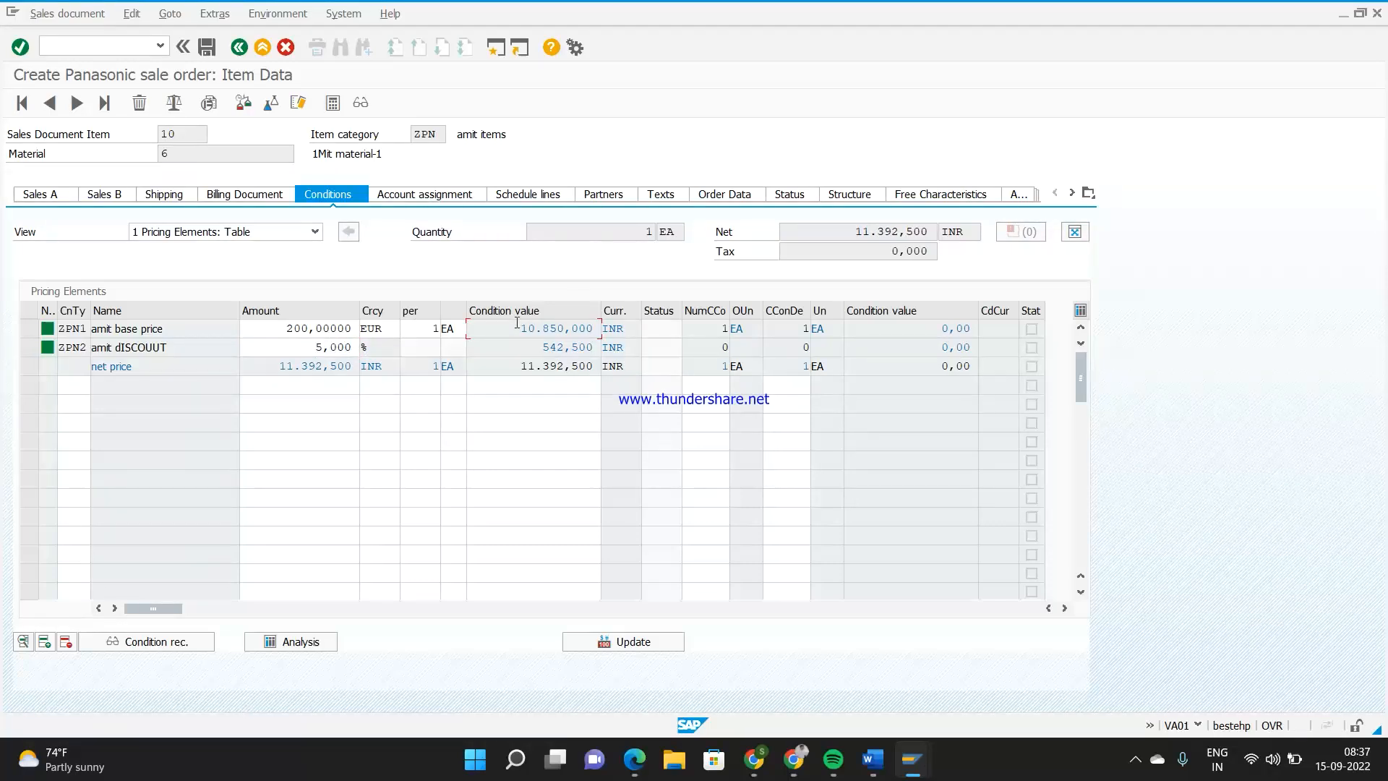
{"action": "left_click", "coordinate": [240, 48]}
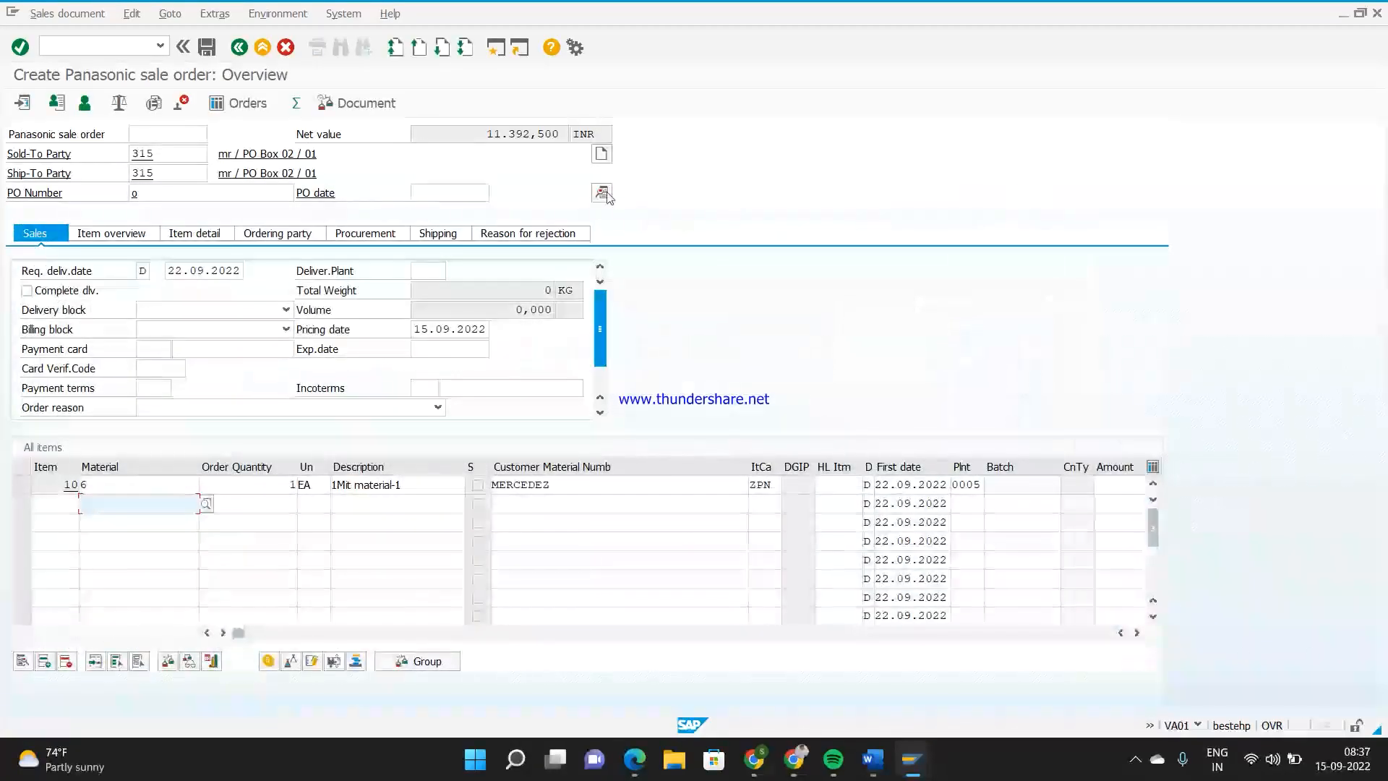
Set the document currency in the sales order's header data to EUR and accept the redetermined exchange rate
{"action": "left_click", "coordinate": [602, 194]}
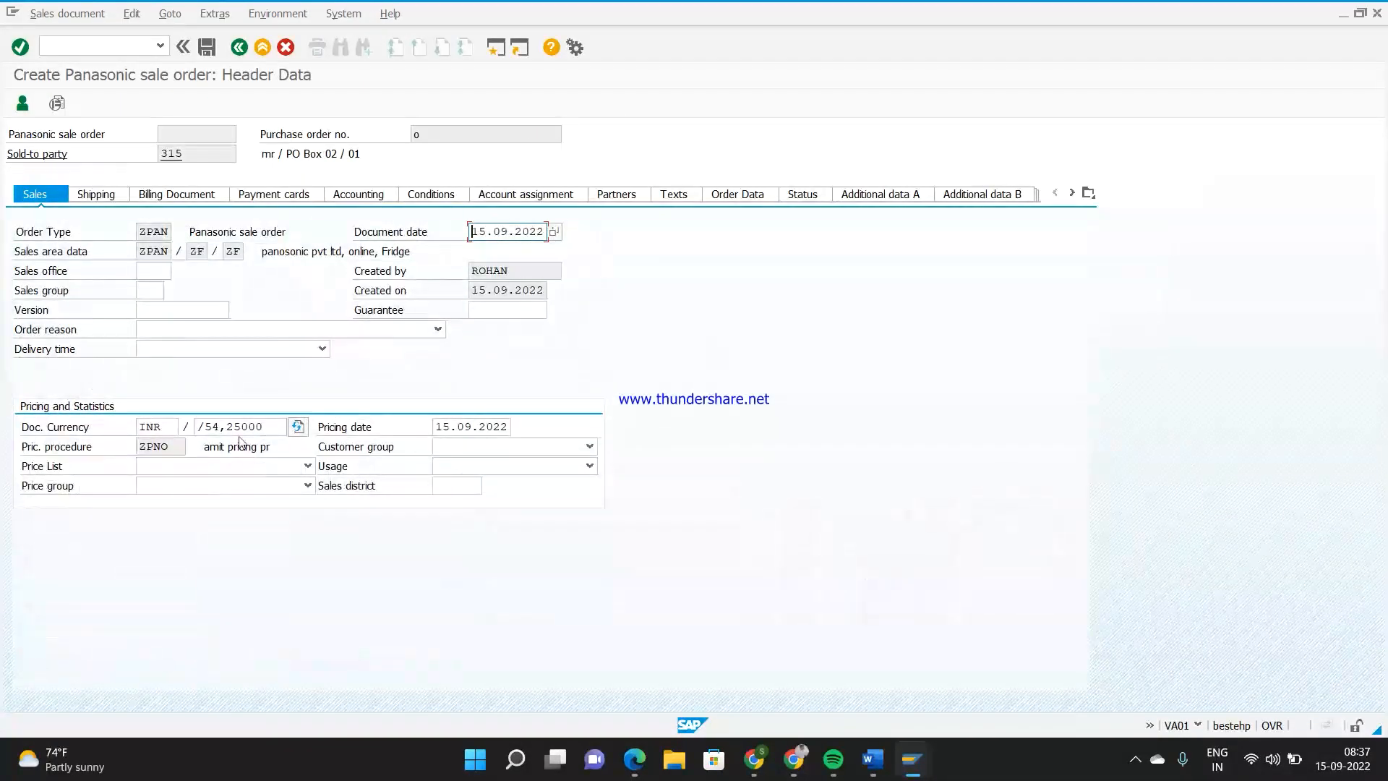
{"action": "double_click", "coordinate": [153, 427]}
{"action": "key", "text": "BackSpace"}
{"action": "type", "text": "EUR"}
{"action": "key", "text": "Return"}
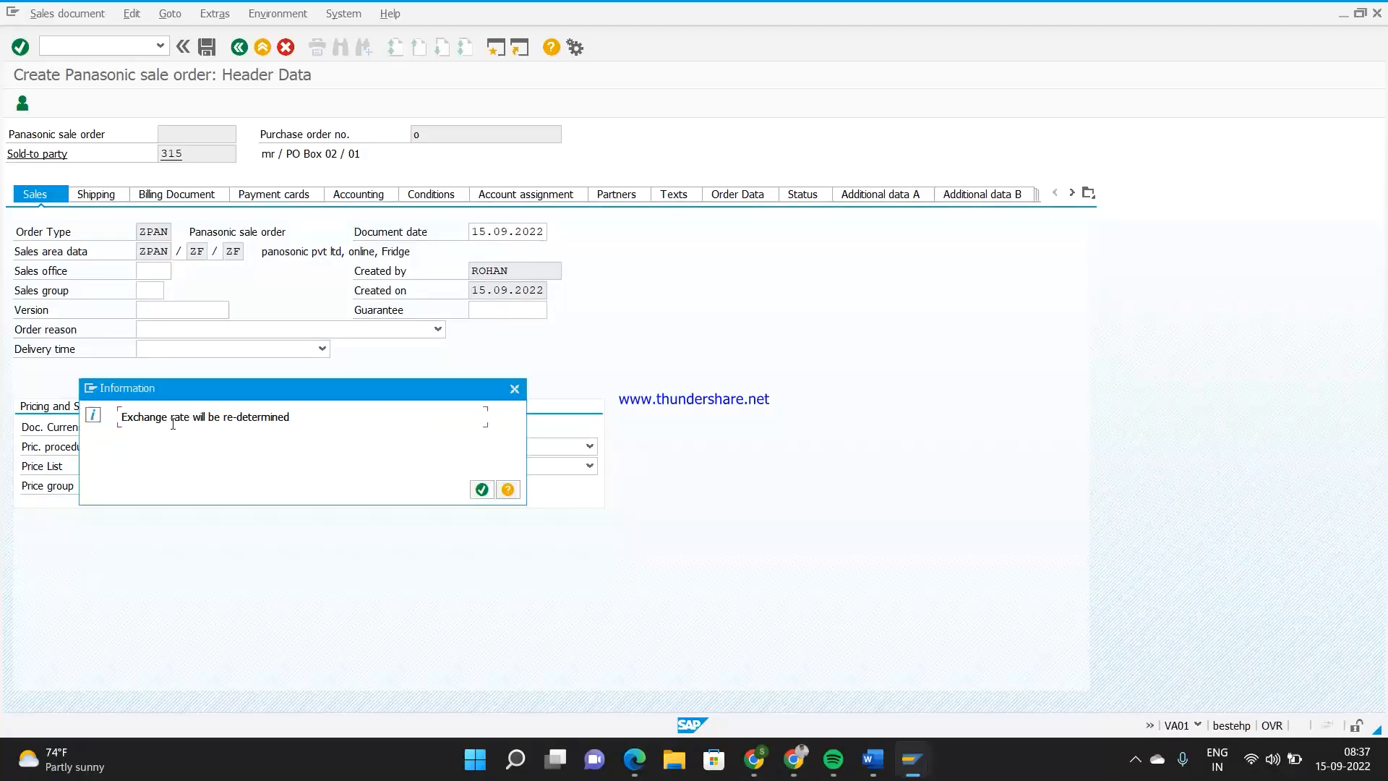
{"action": "key", "text": "Return"}
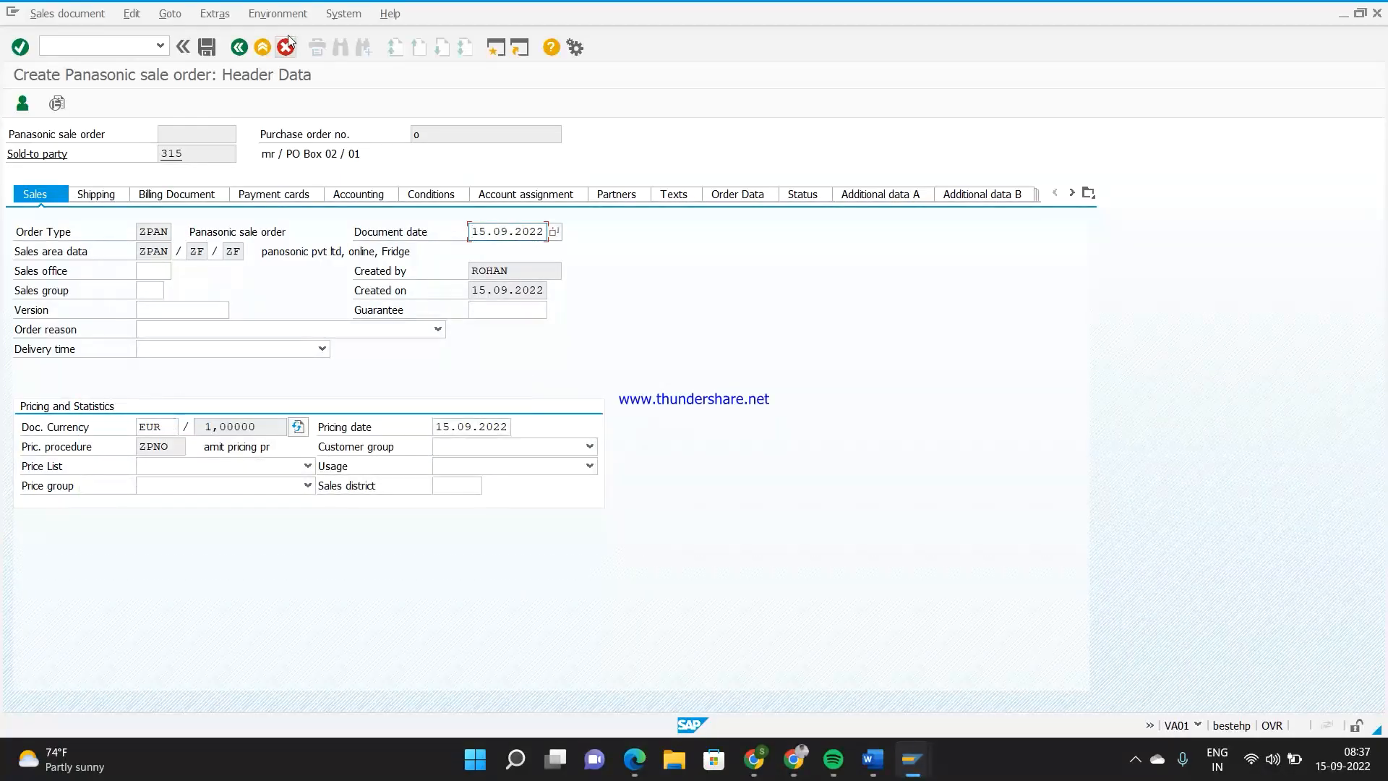
Reopen item 10's pricing conditions and compare the base price, discount and net price condition values
{"action": "left_click", "coordinate": [242, 52]}
{"action": "double_click", "coordinate": [179, 482]}
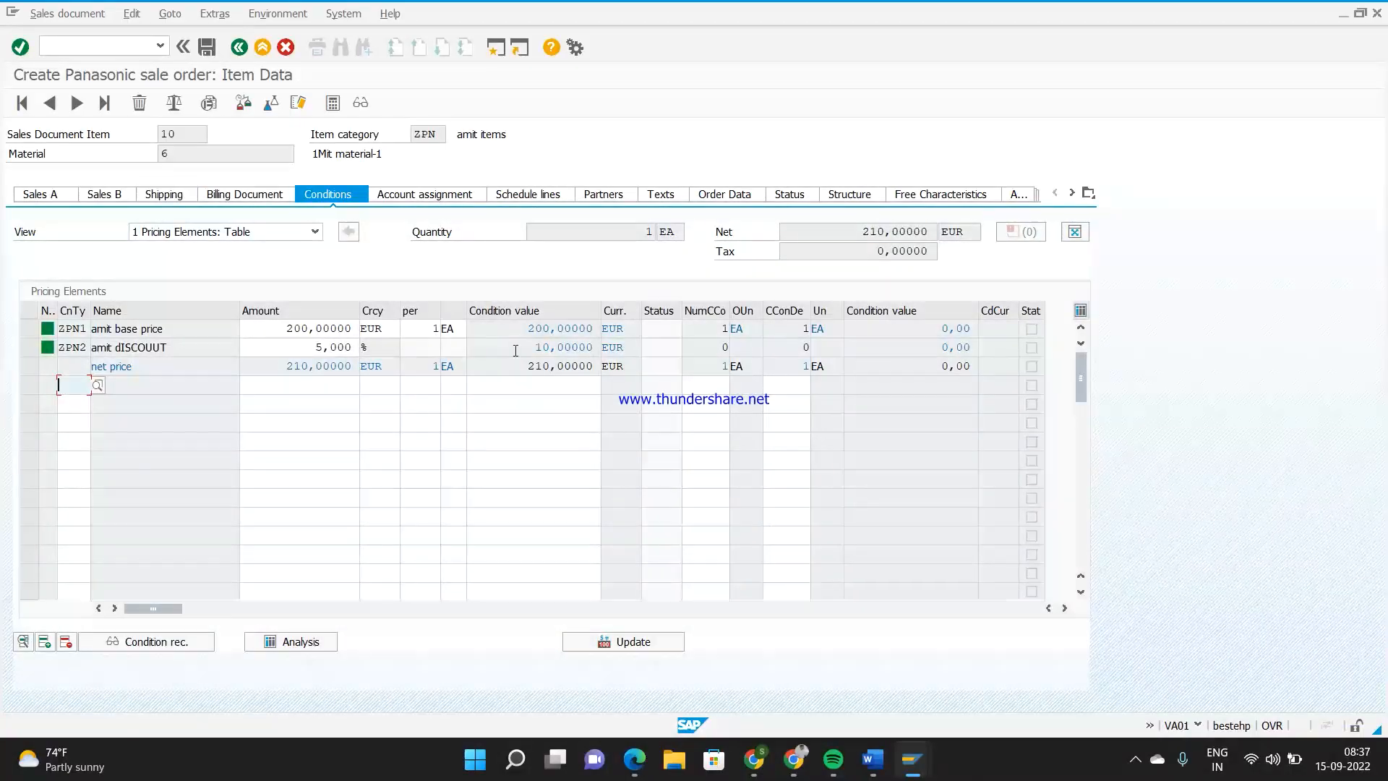
{"action": "left_click", "coordinate": [522, 328]}
{"action": "left_click", "coordinate": [535, 347]}
{"action": "left_click", "coordinate": [526, 366]}
{"action": "left_click_drag", "start_coordinate": [530, 347], "coordinate": [596, 352]}
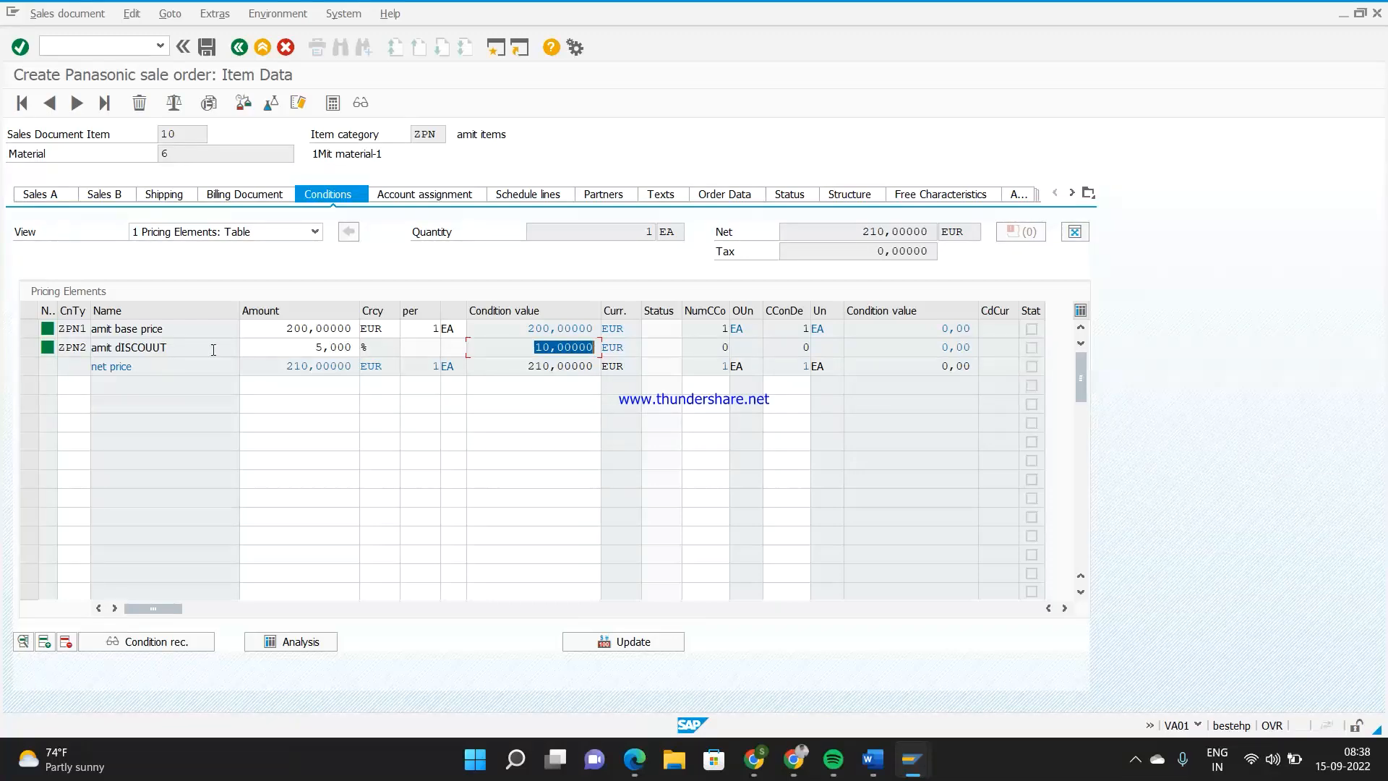
{"action": "left_click", "coordinate": [86, 347]}
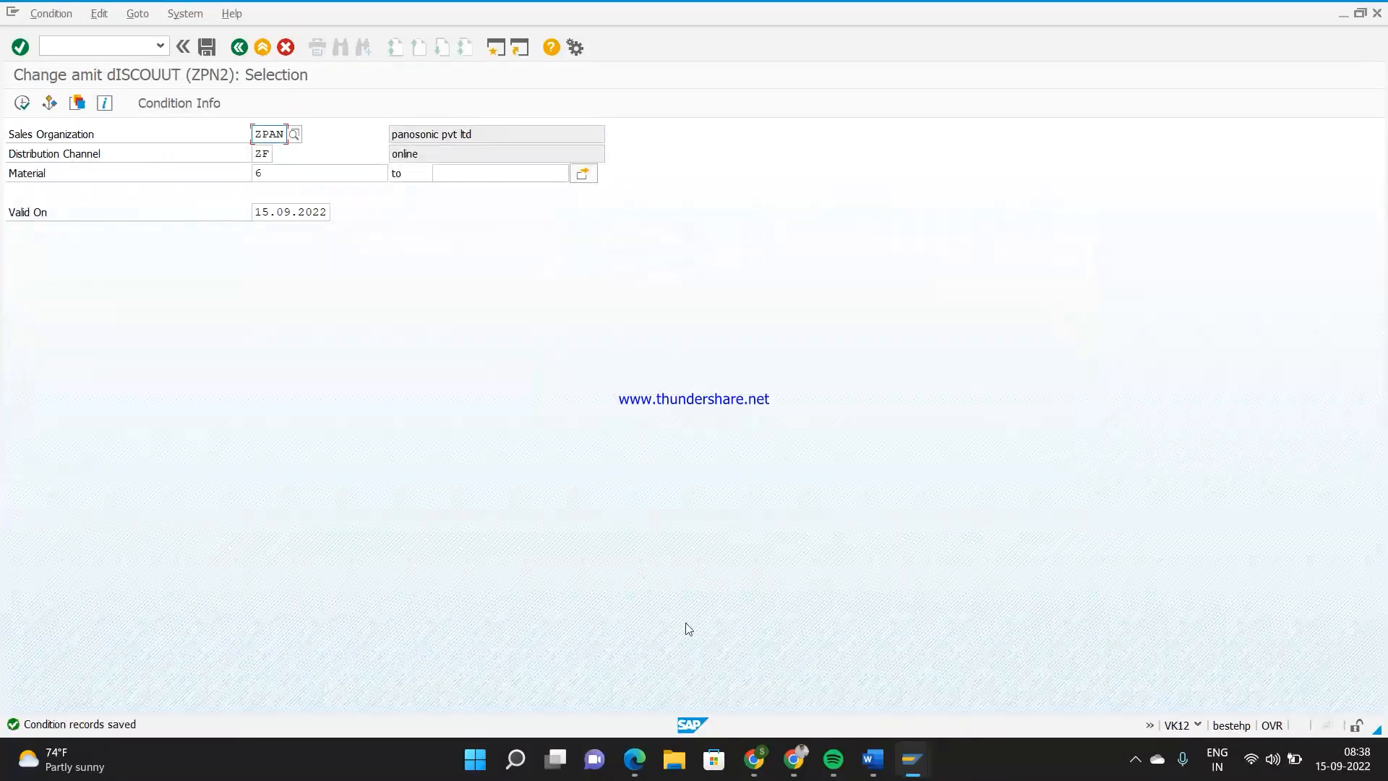
From the sales order session, start a new session with /ospro and display the SAP Reference IMG
{"action": "mouse_move", "coordinate": [891, 759]}
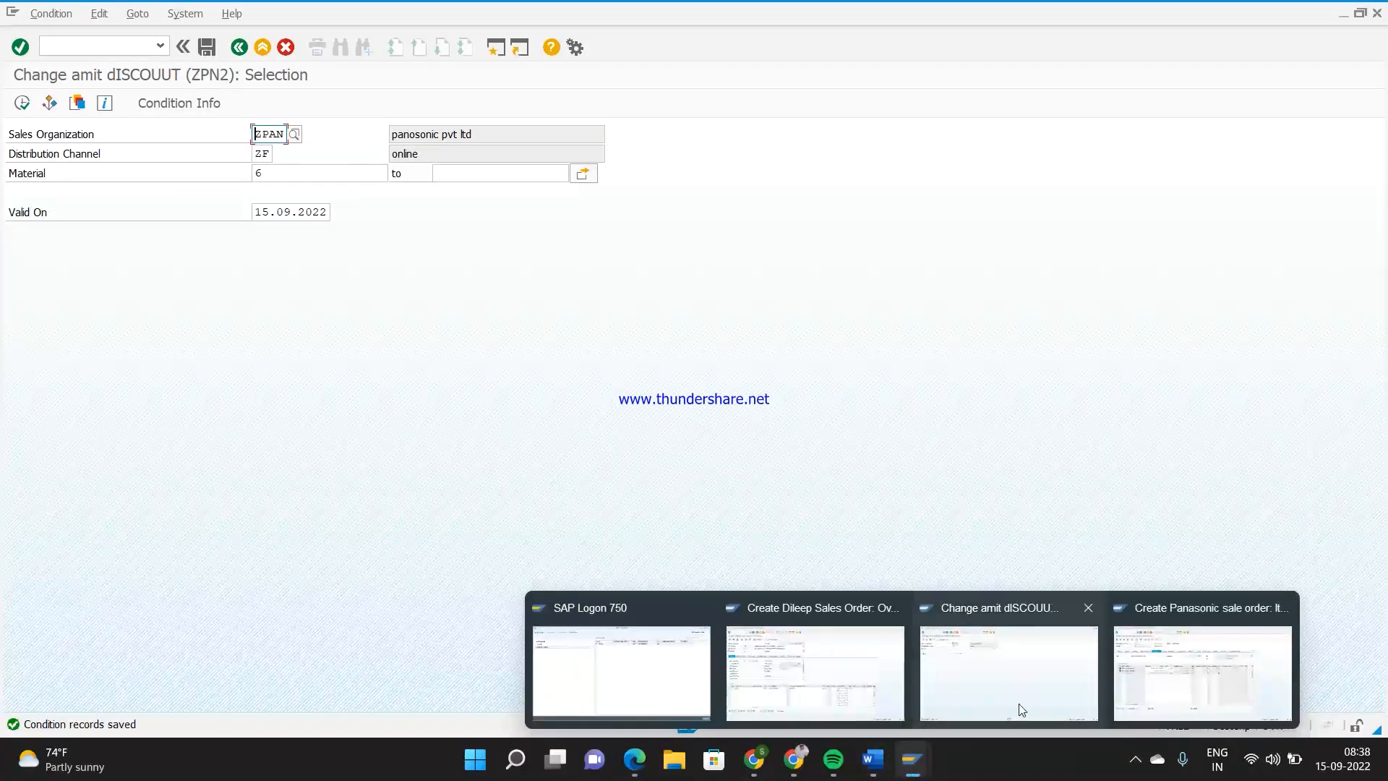
{"action": "left_click", "coordinate": [1166, 680]}
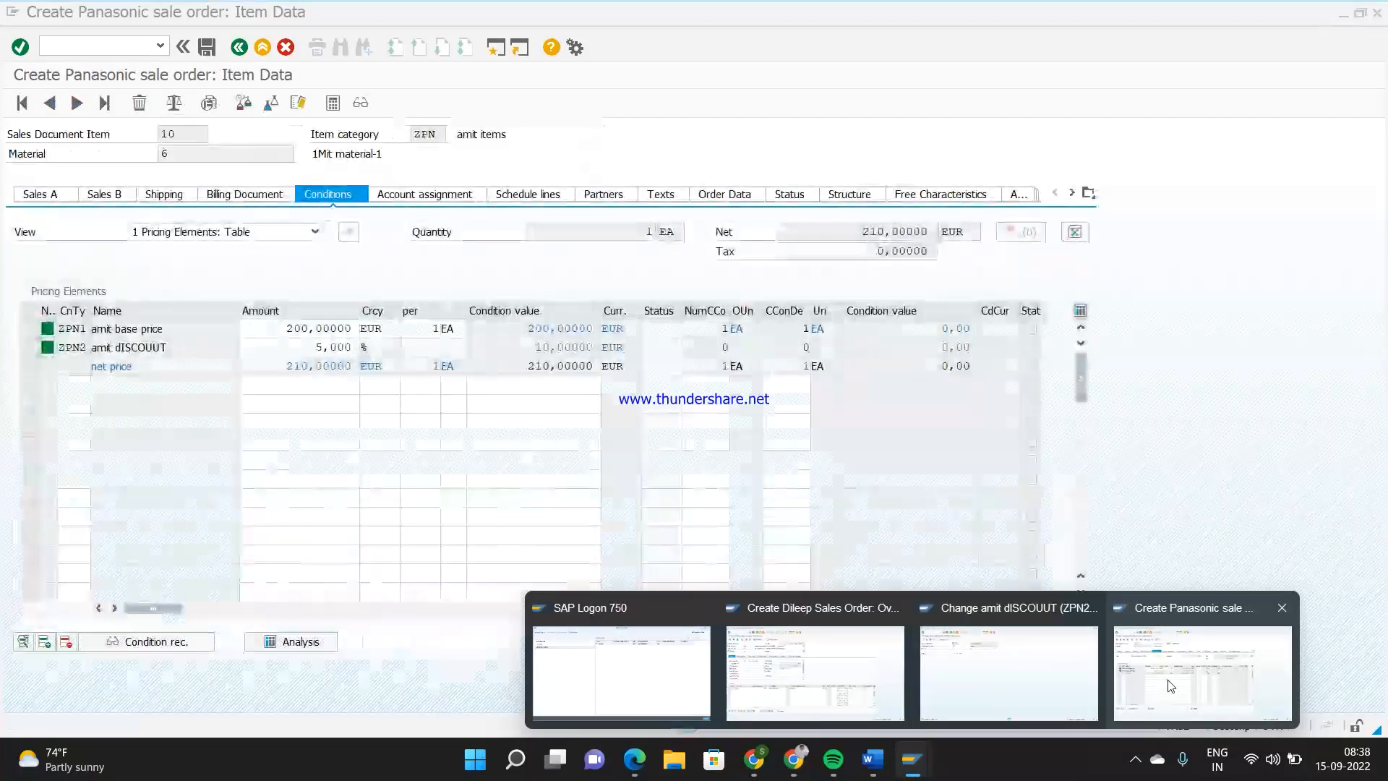
{"action": "left_click", "coordinate": [94, 43]}
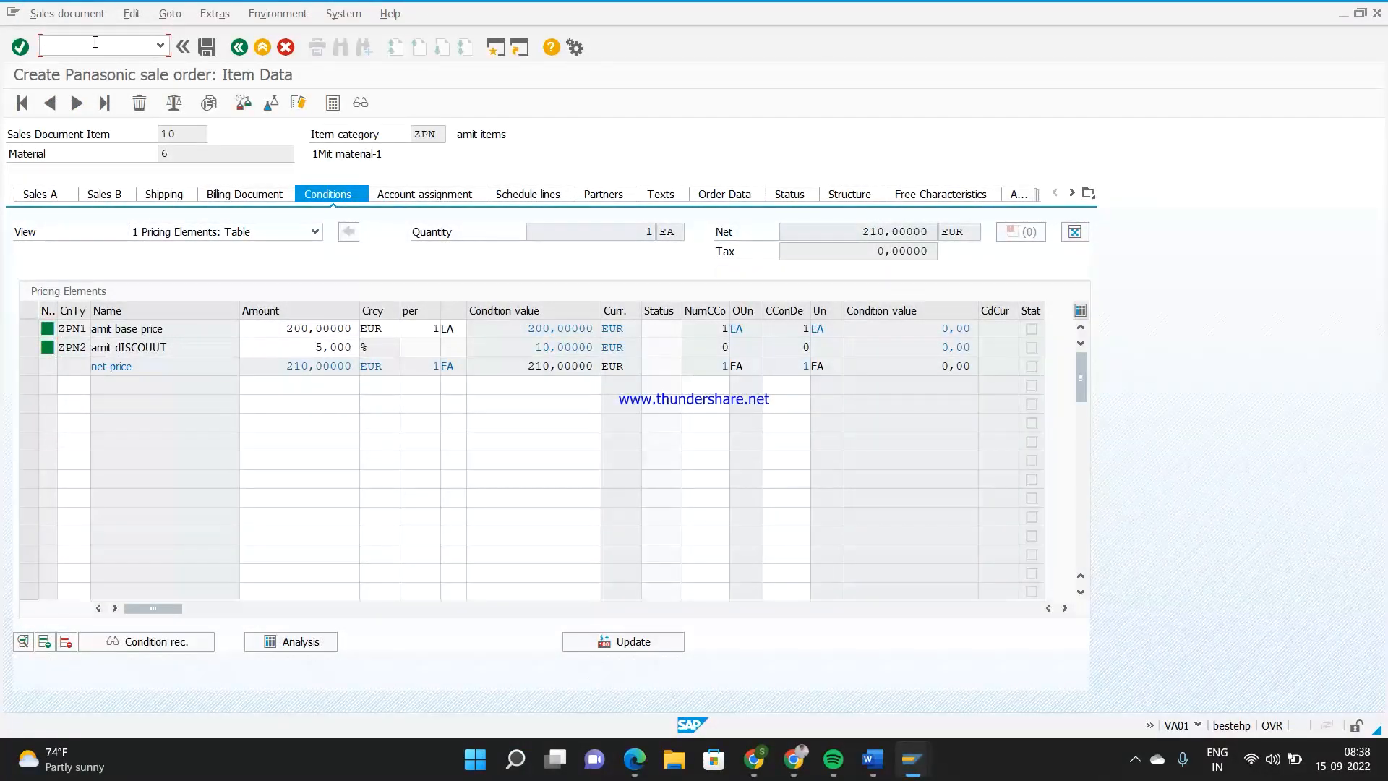
{"action": "type", "text": "/ospro"}
{"action": "key", "text": "Return"}
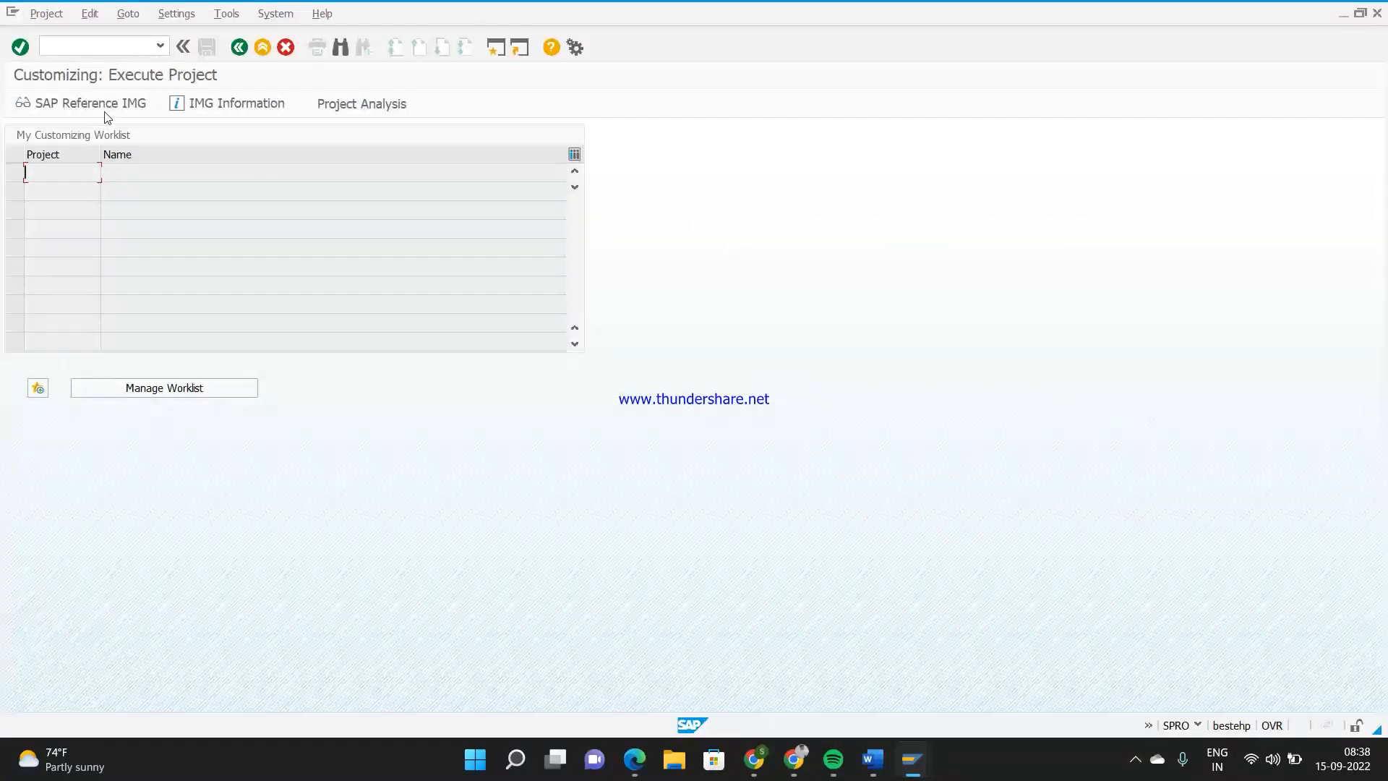
{"action": "left_click", "coordinate": [102, 107]}
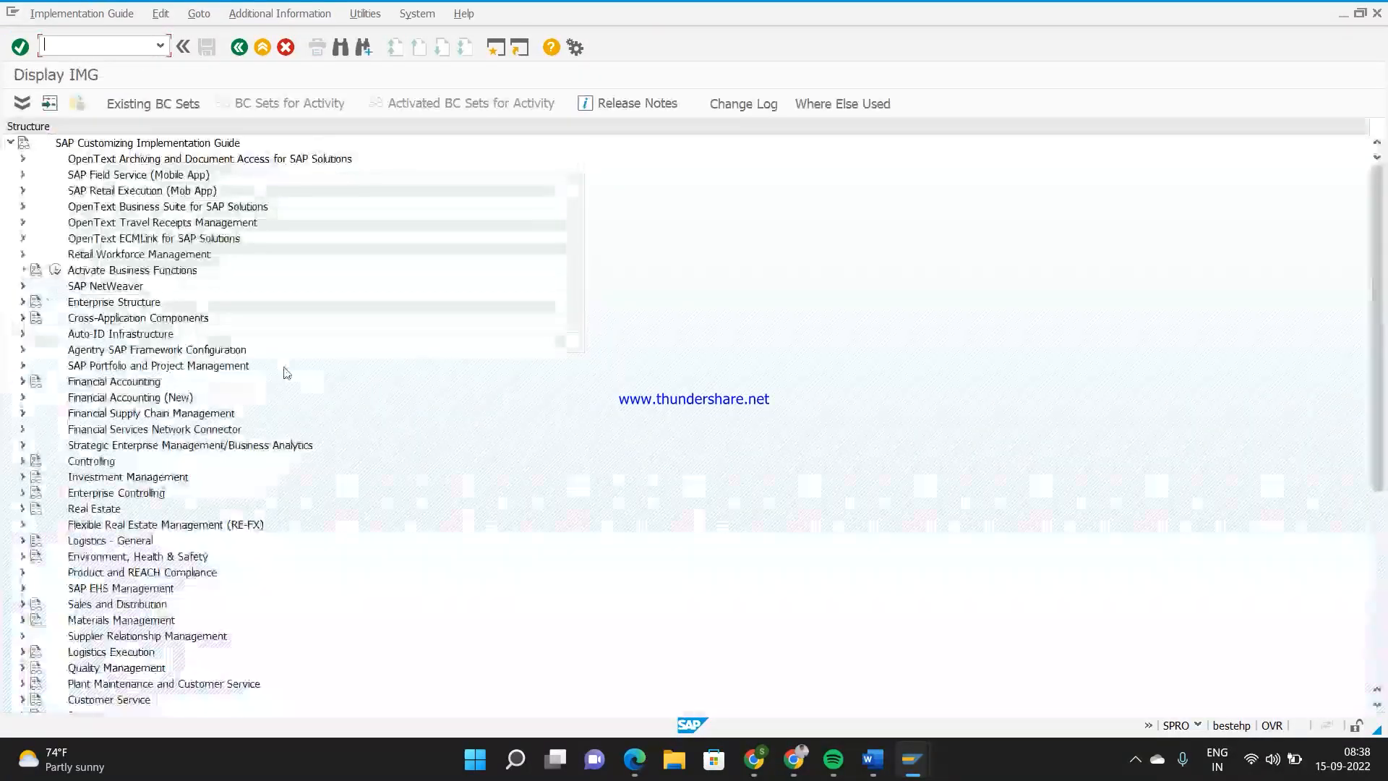
Open the condition types overview through Sales and Distribution, Basic Functions, Pricing, Pricing Control and Define Condition Types
{"action": "left_click", "coordinate": [22, 604]}
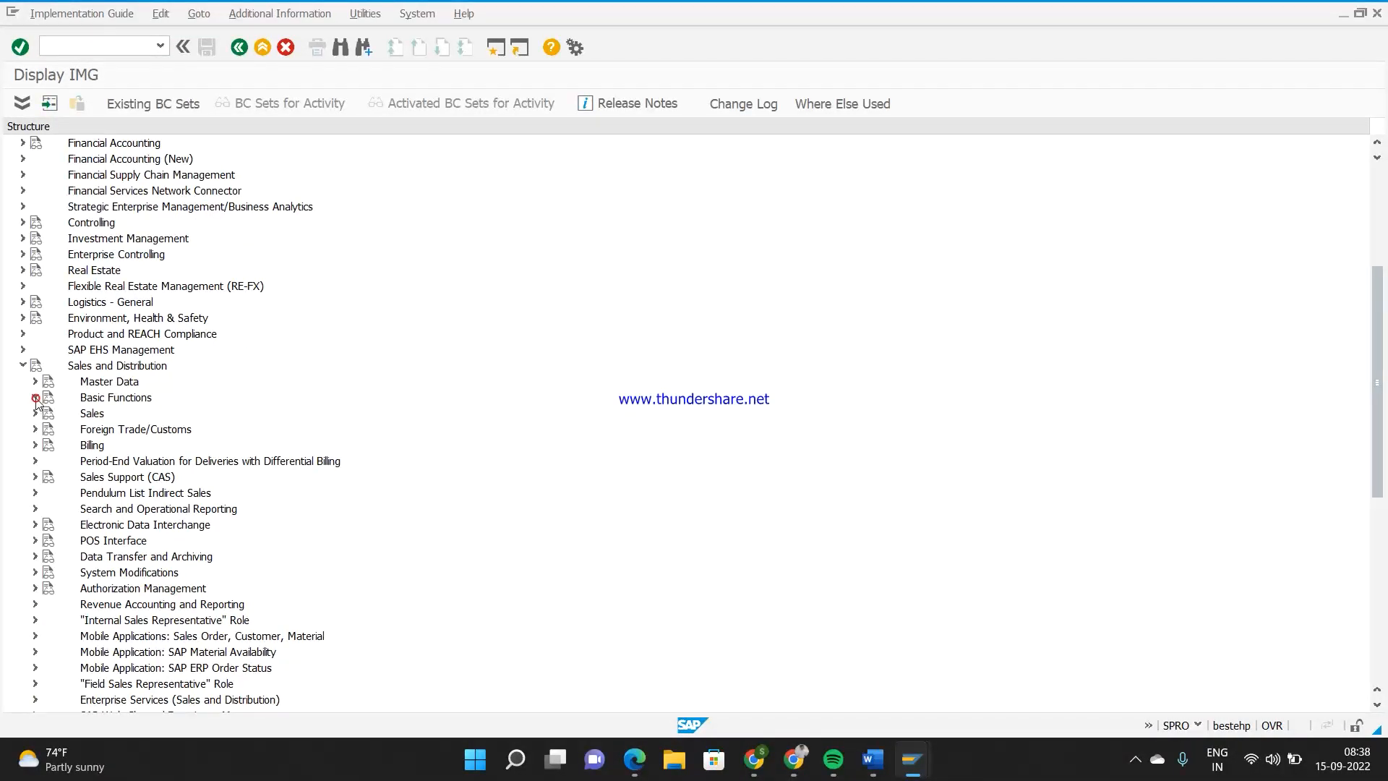
{"action": "left_click", "coordinate": [35, 398]}
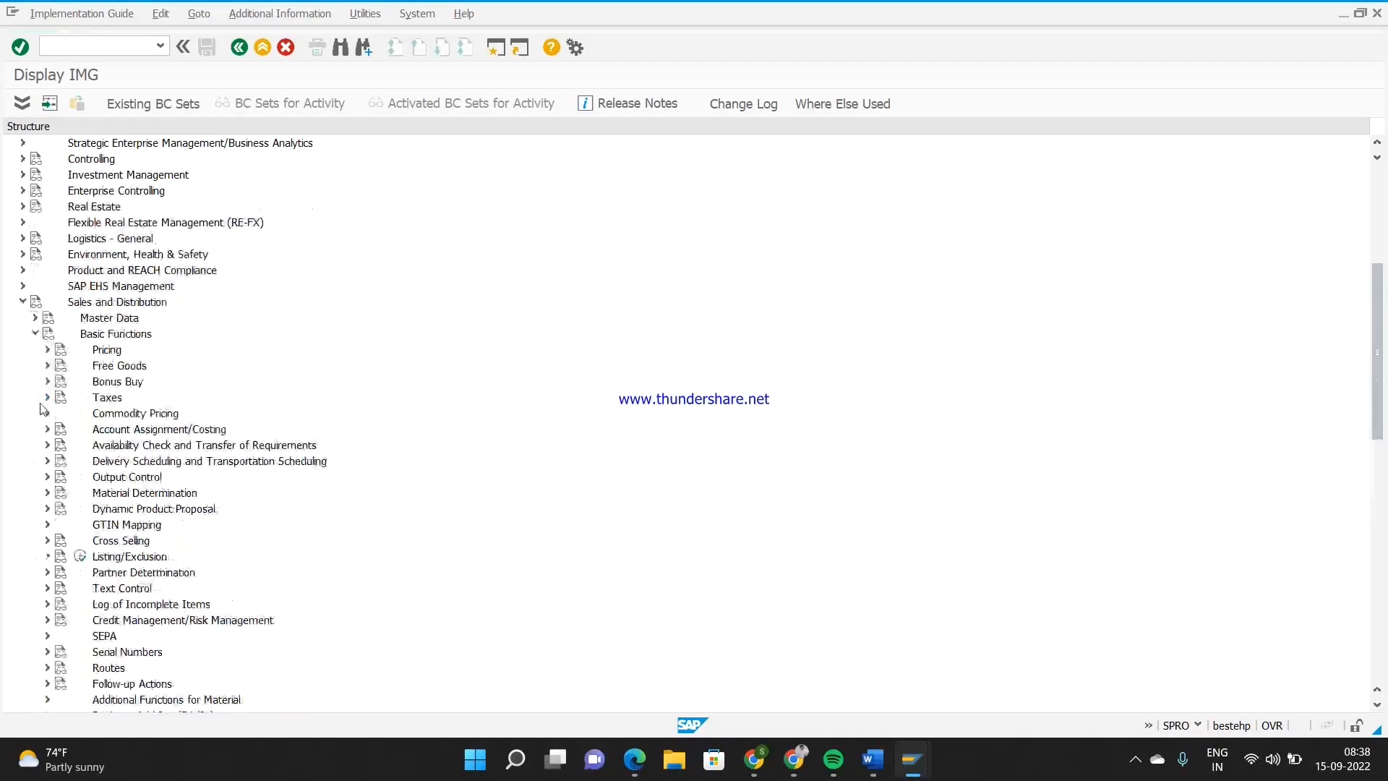
{"action": "left_click", "coordinate": [46, 349]}
{"action": "left_click", "coordinate": [60, 365]}
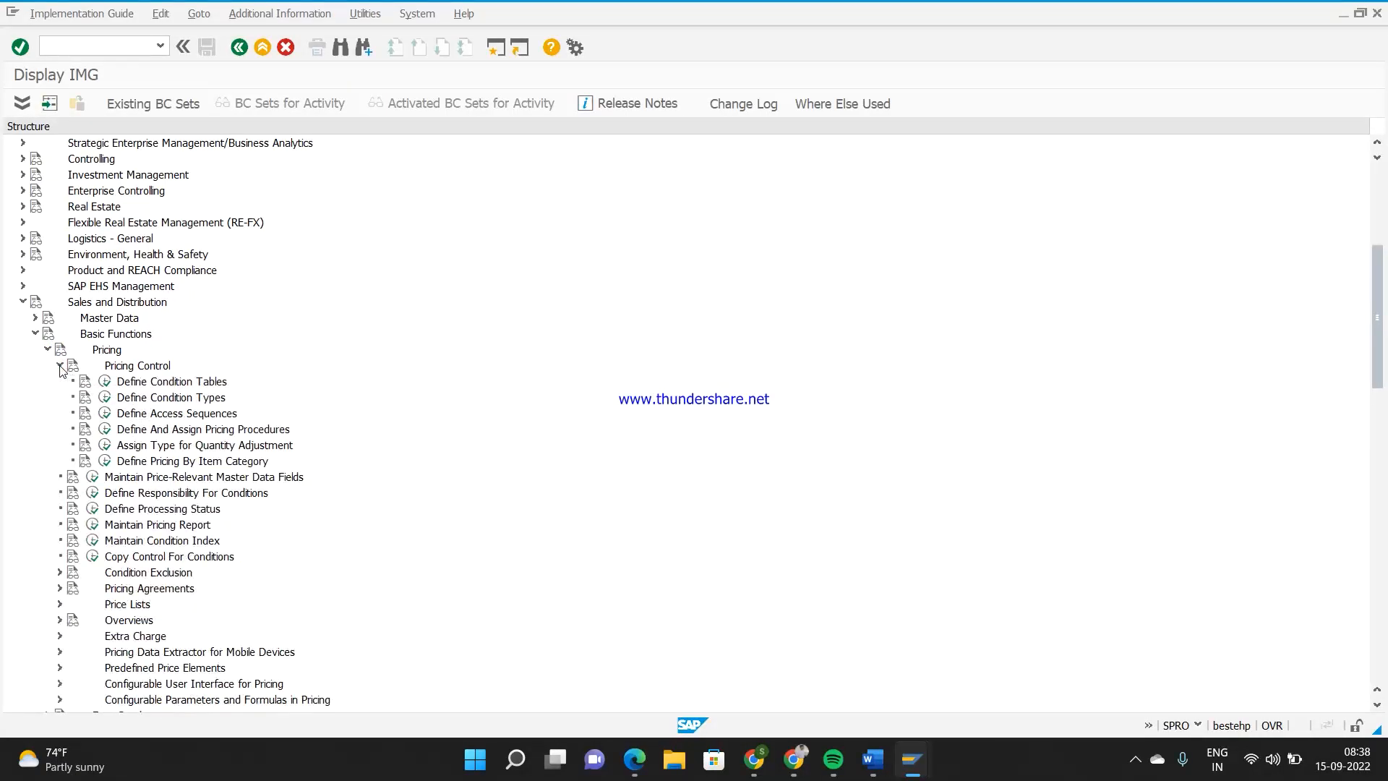
{"action": "left_click", "coordinate": [105, 398]}
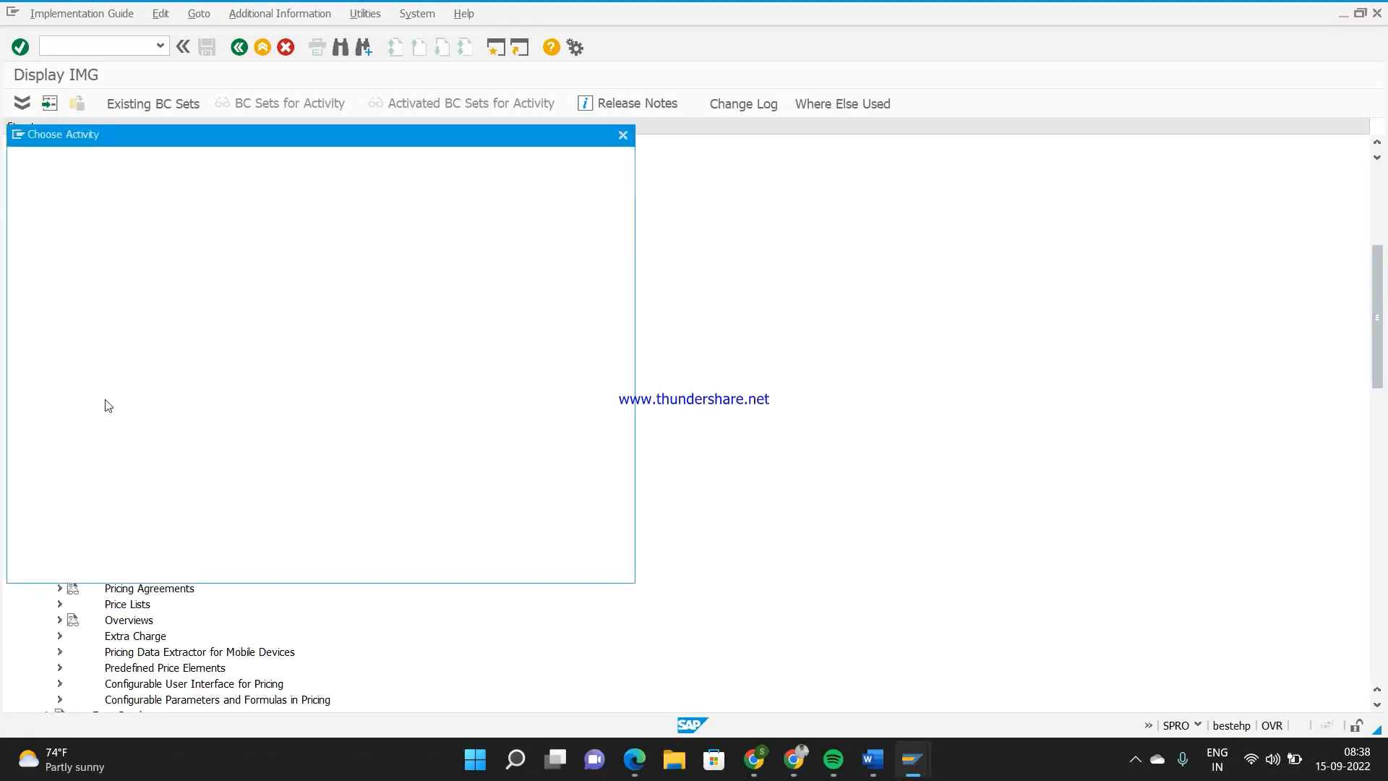
{"action": "double_click", "coordinate": [150, 203]}
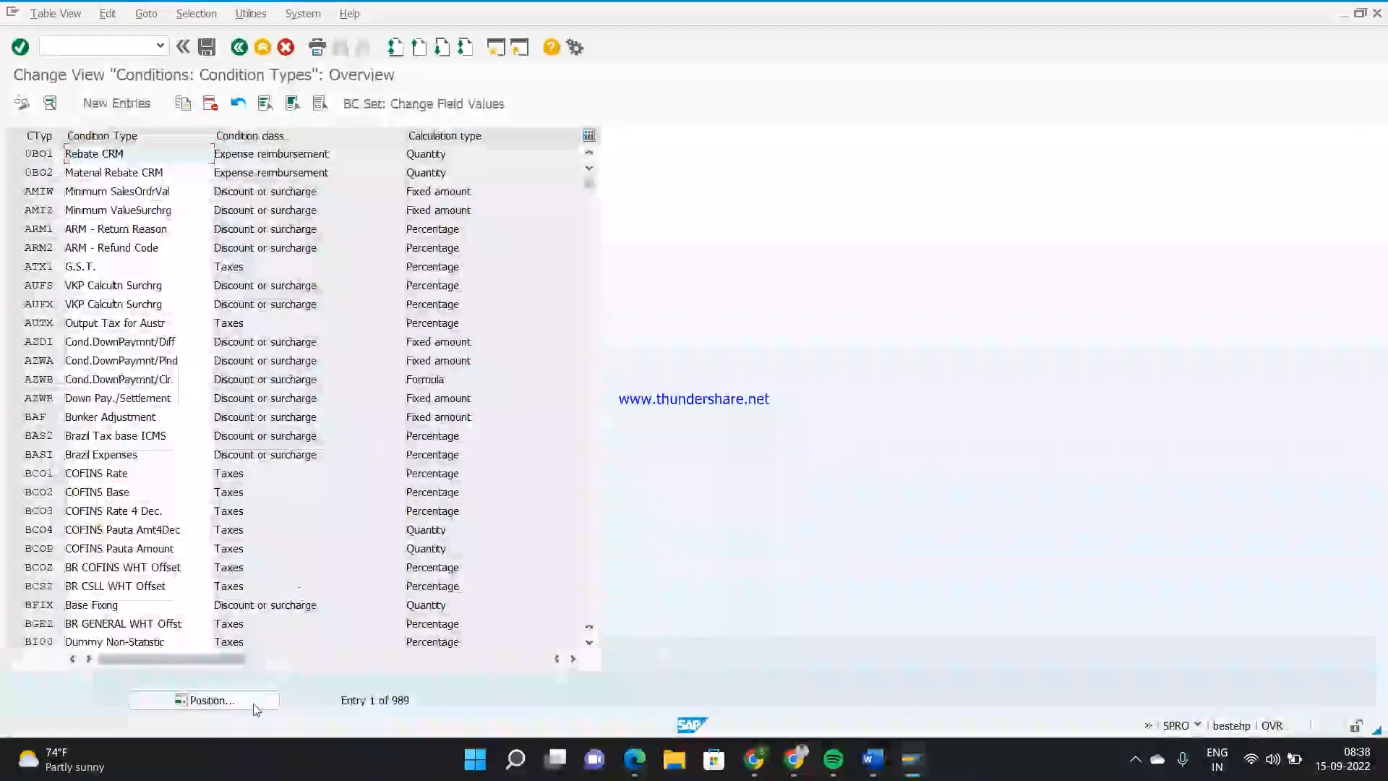
Position the condition types list at ZPN2 and correct the misspelled second word of its description to "discount"
{"action": "left_click", "coordinate": [255, 700]}
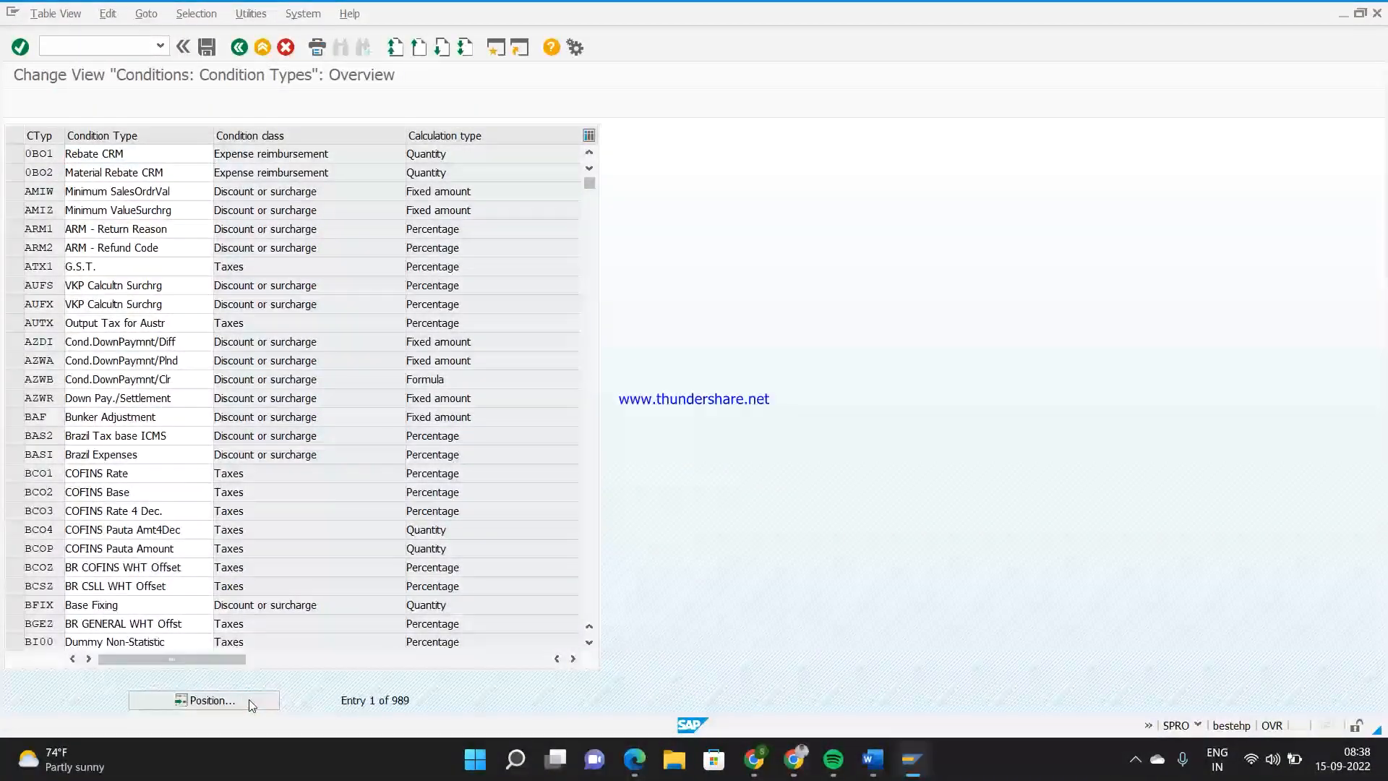
{"action": "type", "text": "zpn2"}
{"action": "key", "text": "Return"}
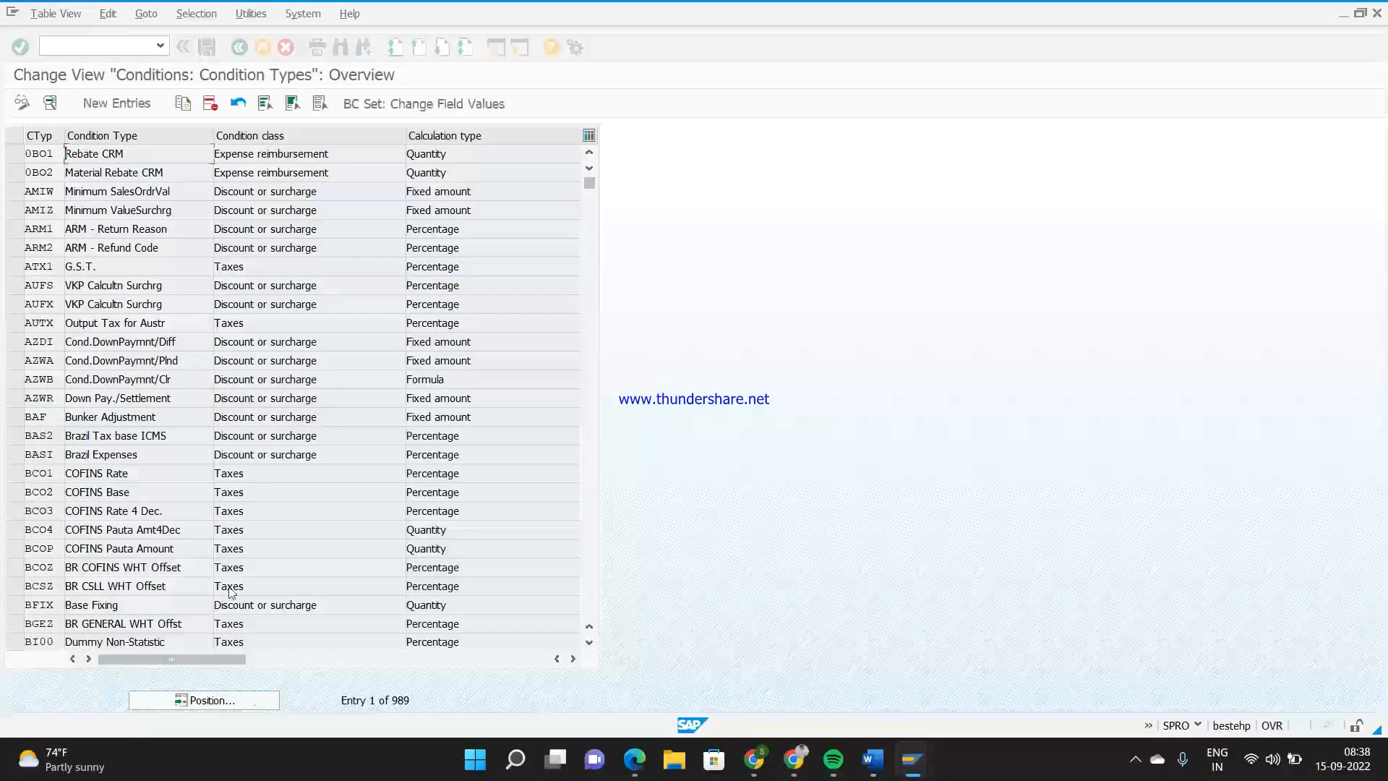
{"action": "left_click", "coordinate": [173, 152]}
{"action": "key", "text": "BackSpace"}
{"action": "key", "text": "BackSpace"}
{"action": "key", "text": "BackSpace"}
{"action": "key", "text": "BackSpace"}
{"action": "key", "text": "BackSpace"}
{"action": "key", "text": "BackSpace"}
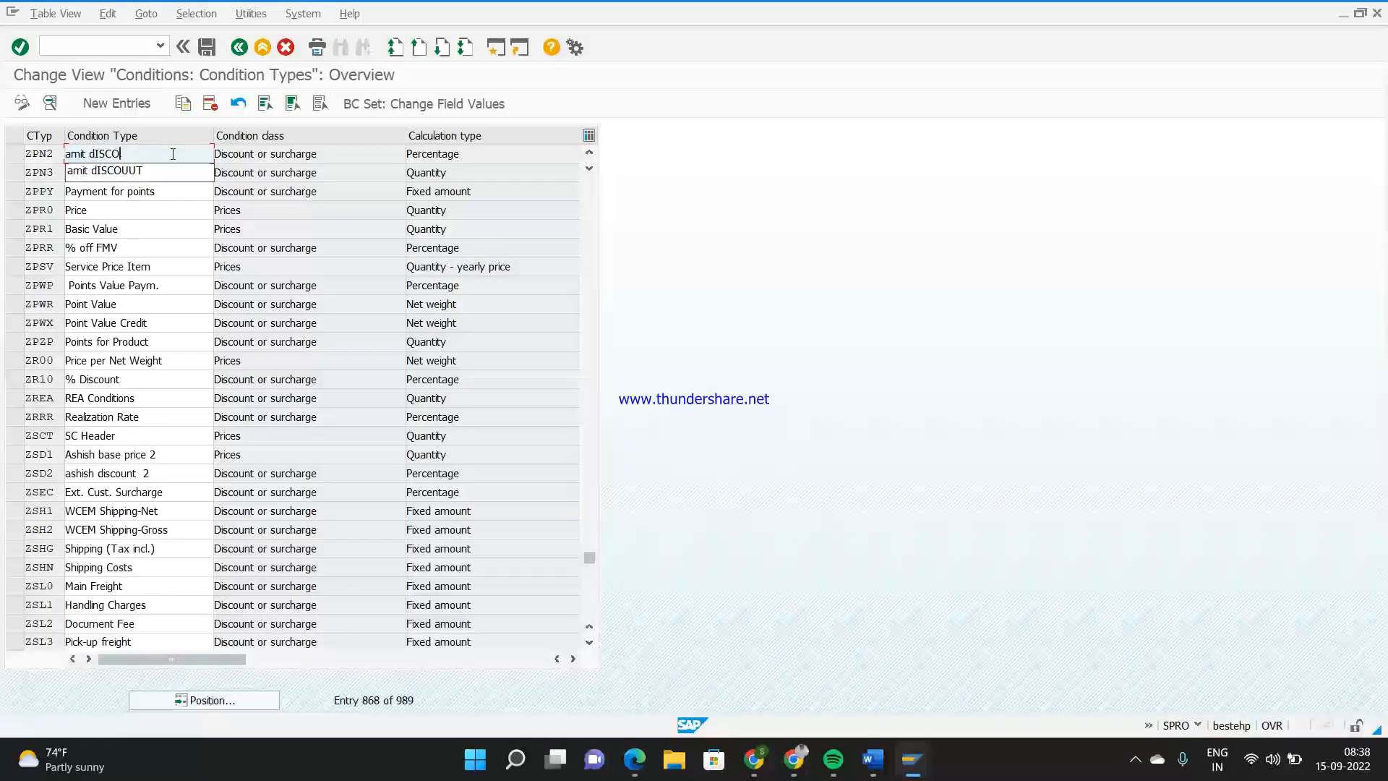
{"action": "type", "text": "iscount"}
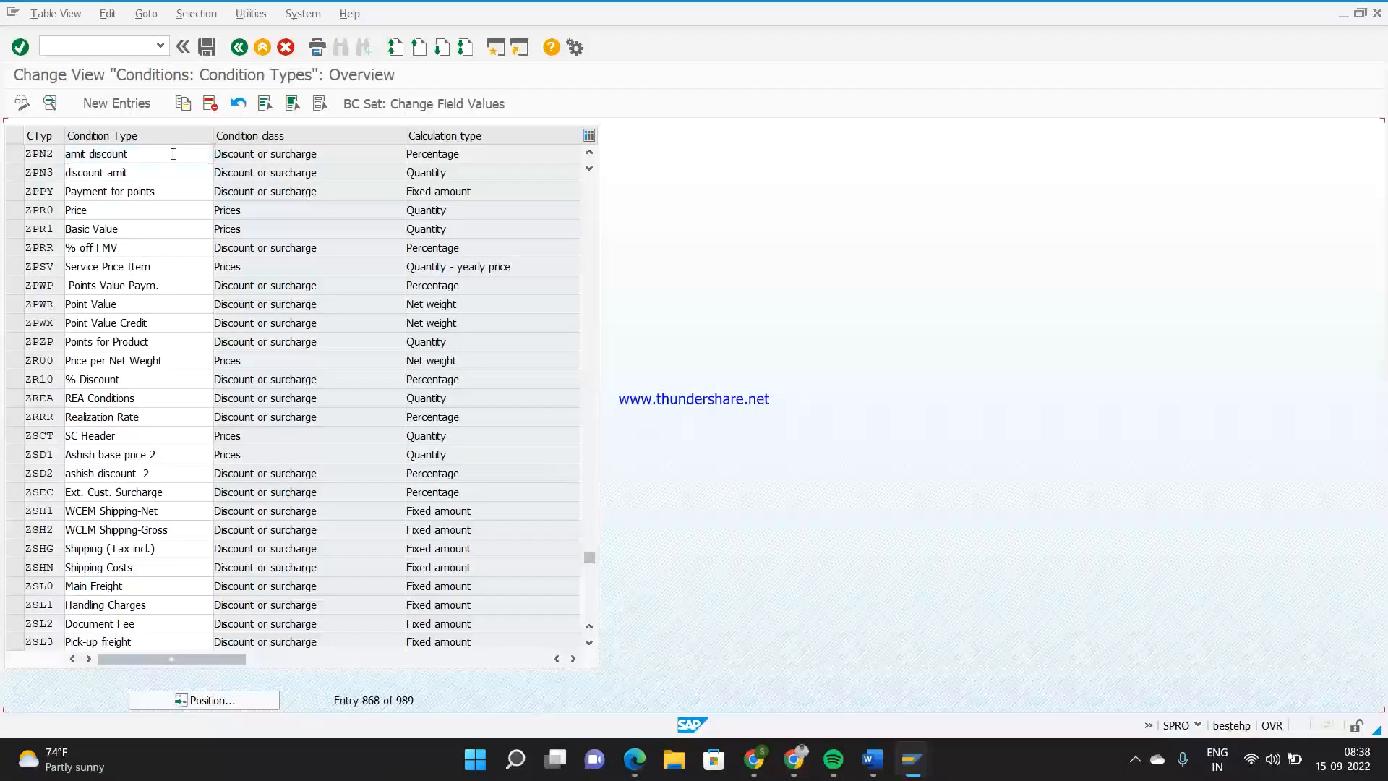
In condition type ZPN2's details, set Plus/minus to X (Negative) and save the change to the customizing request
{"action": "double_click", "coordinate": [49, 156]}
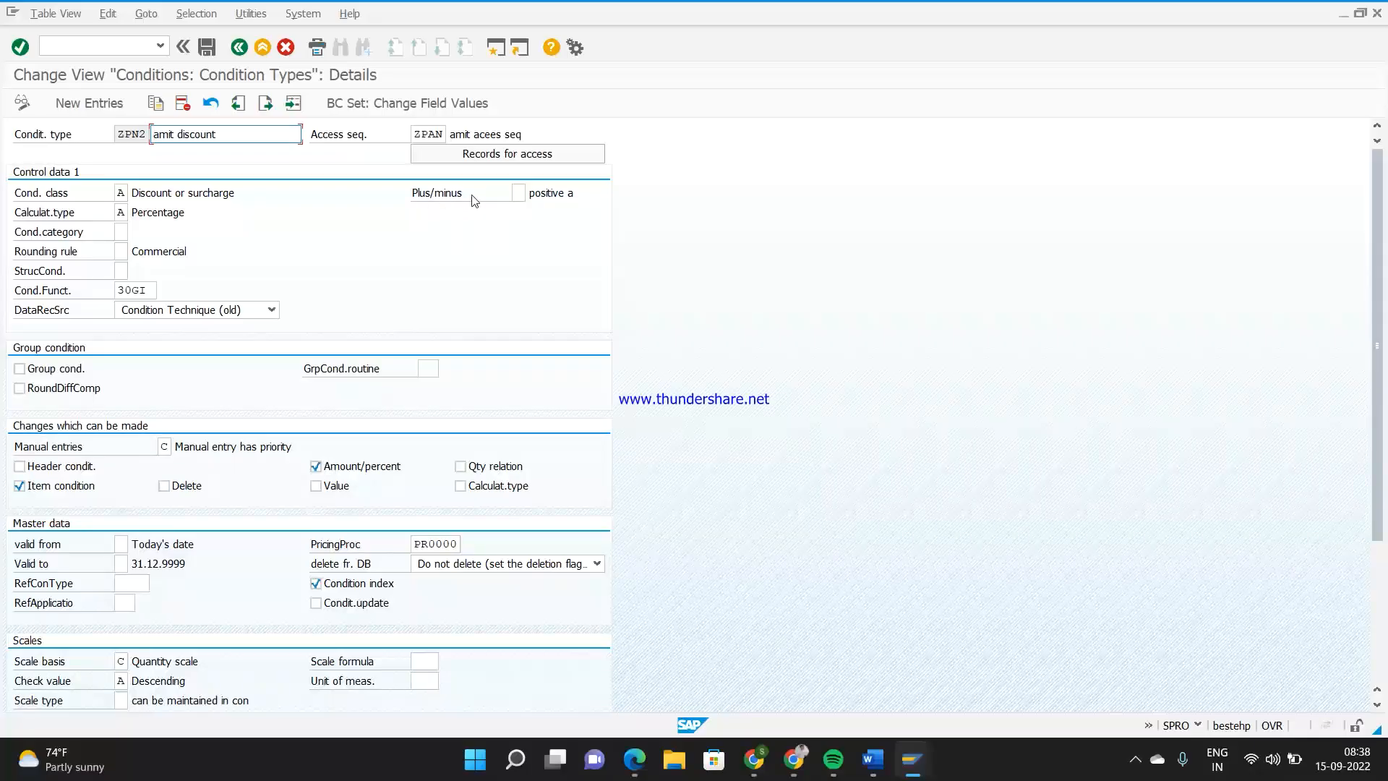
{"action": "left_click", "coordinate": [530, 194]}
{"action": "left_click", "coordinate": [533, 193]}
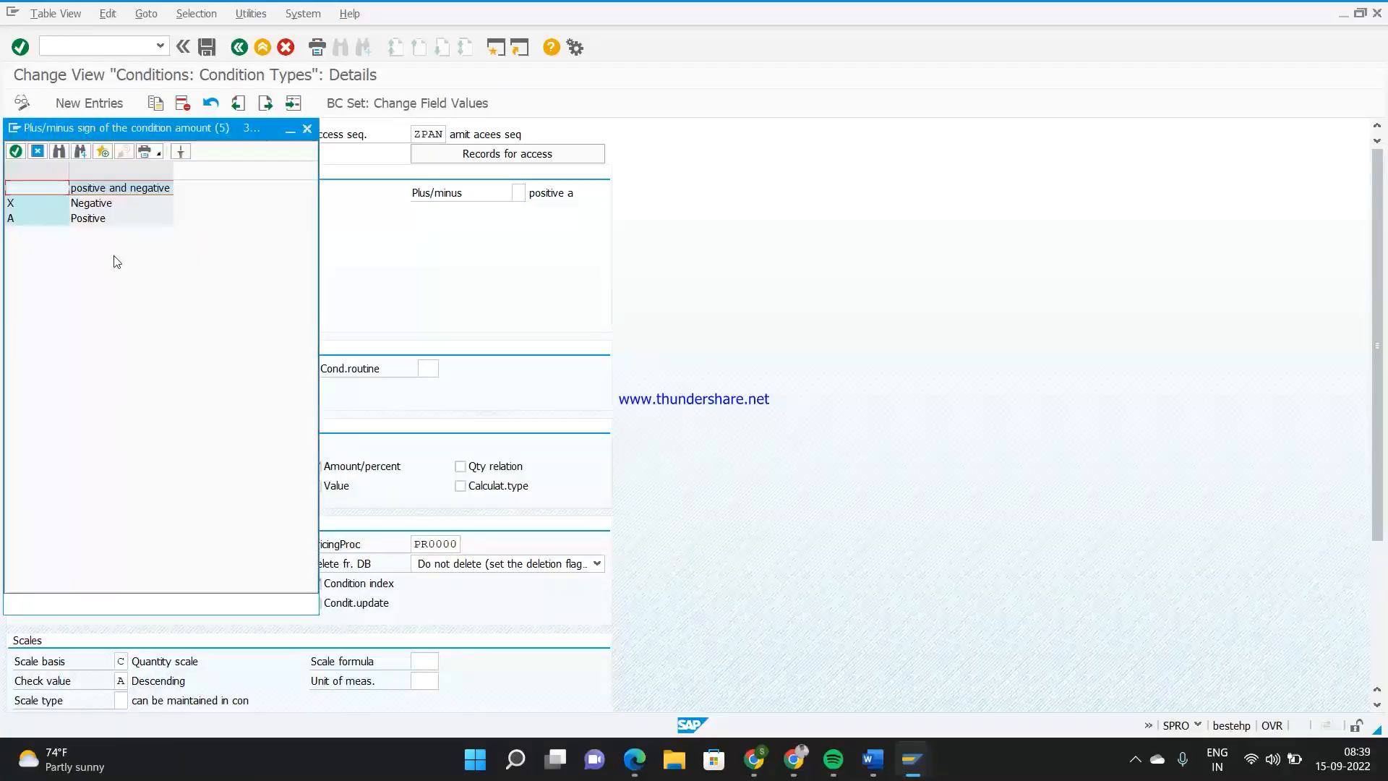
{"action": "double_click", "coordinate": [91, 207]}
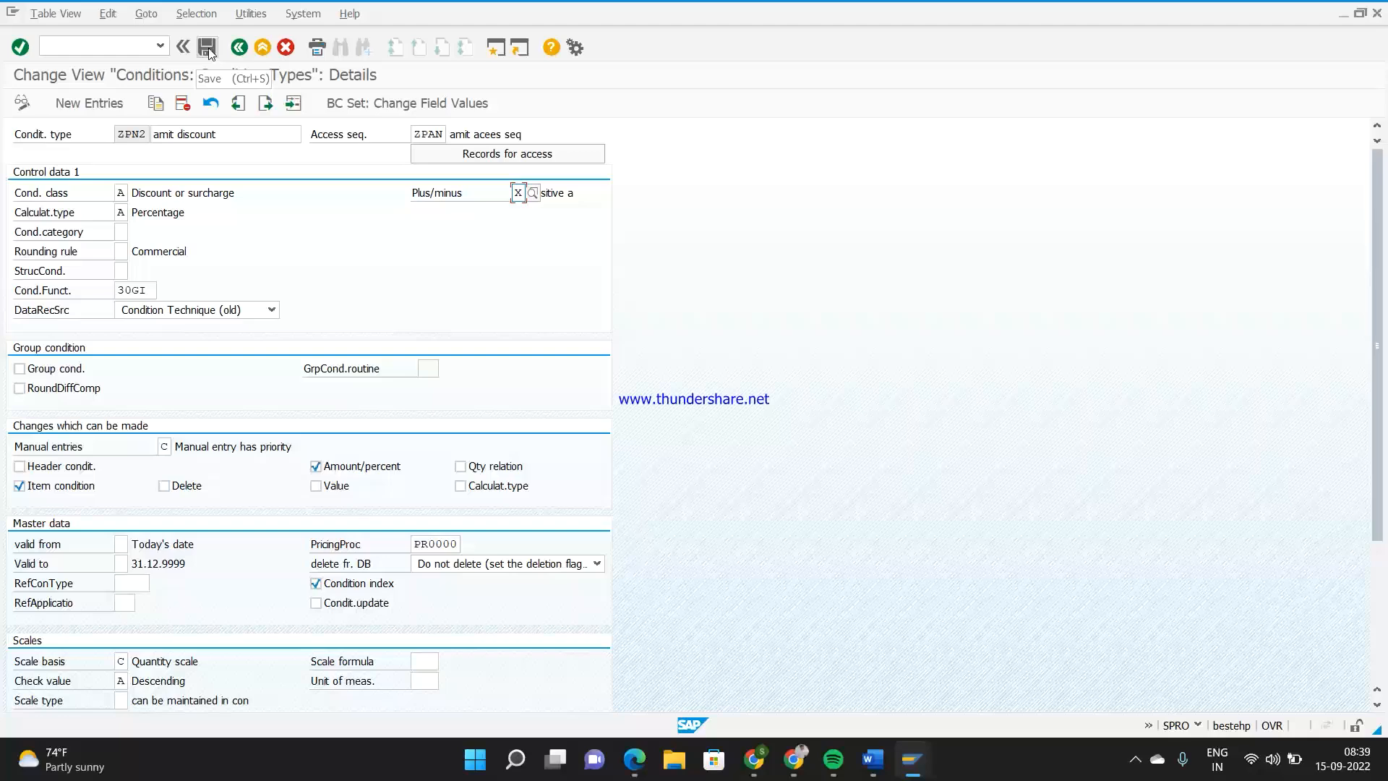
{"action": "left_click", "coordinate": [207, 47]}
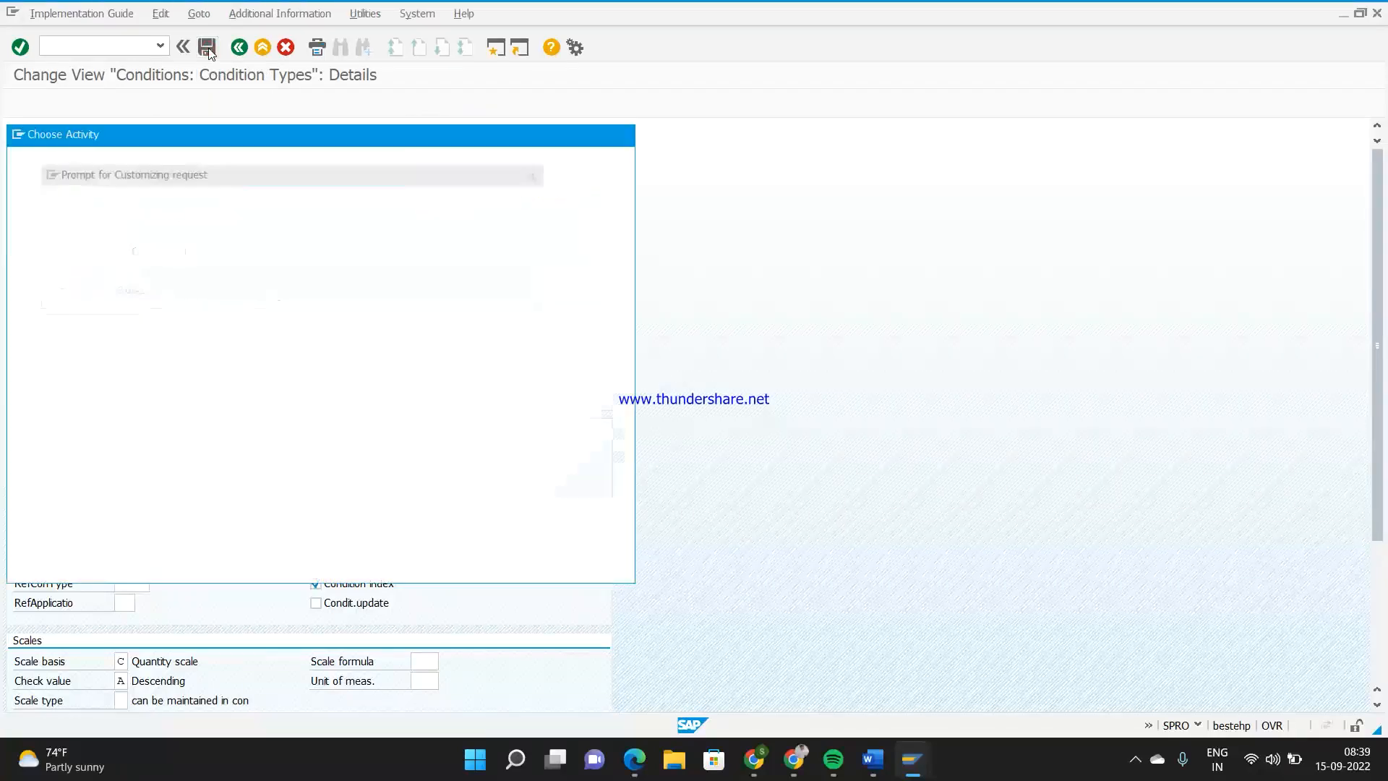
{"action": "left_click", "coordinate": [289, 297]}
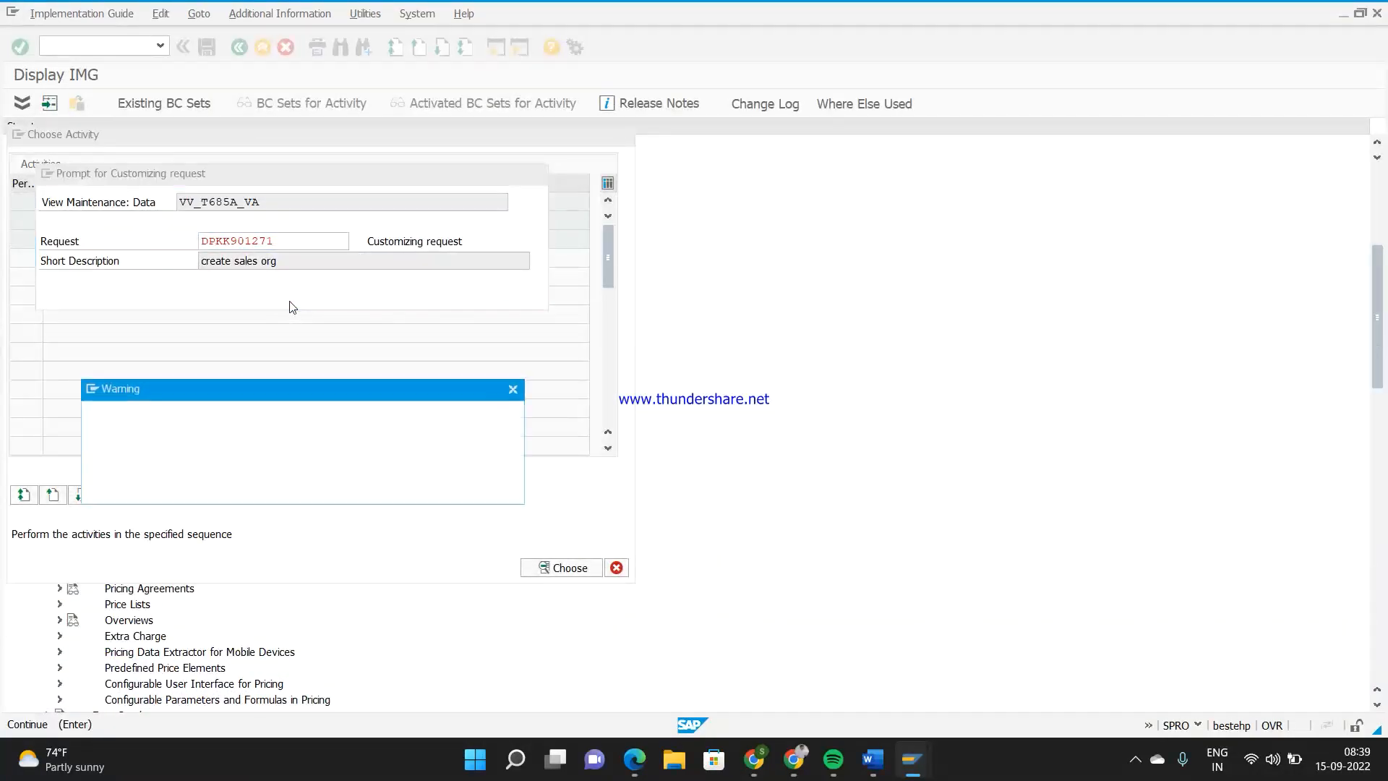
{"action": "key", "text": "Return"}
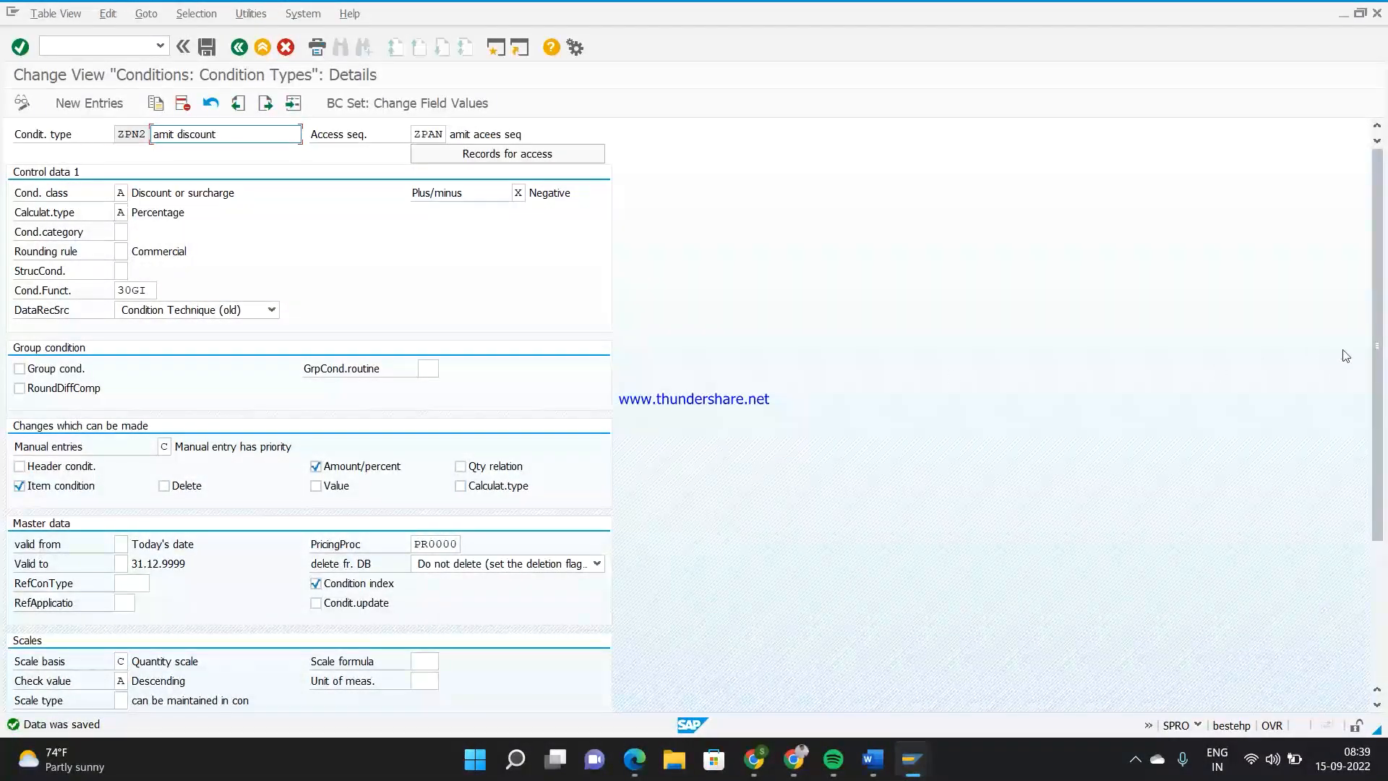
From the condition type session, open the material-level ZPN2 condition record for material 6 in VK12, select its line and save
{"action": "left_click_drag", "start_coordinate": [1377, 370], "coordinate": [1385, 604]}
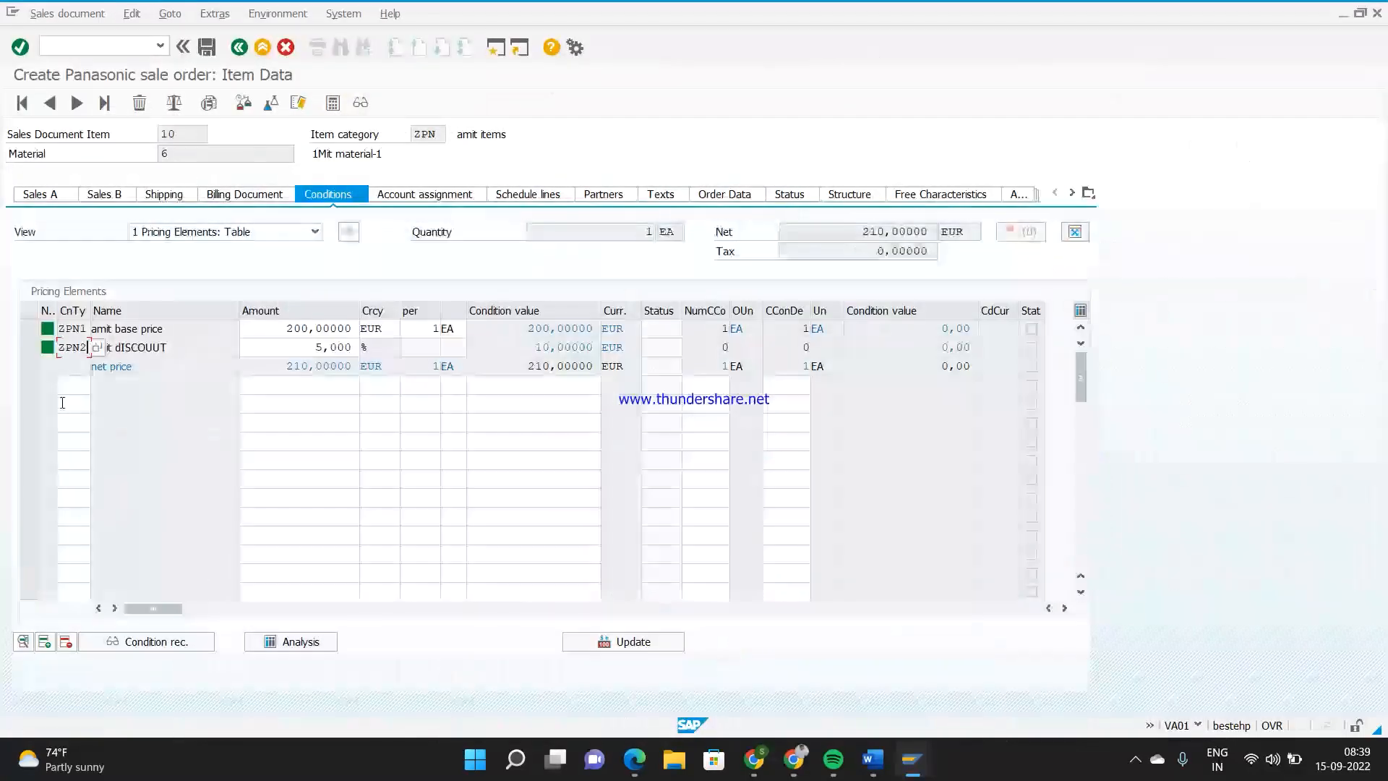
{"action": "left_click_drag", "start_coordinate": [61, 347], "coordinate": [82, 347]}
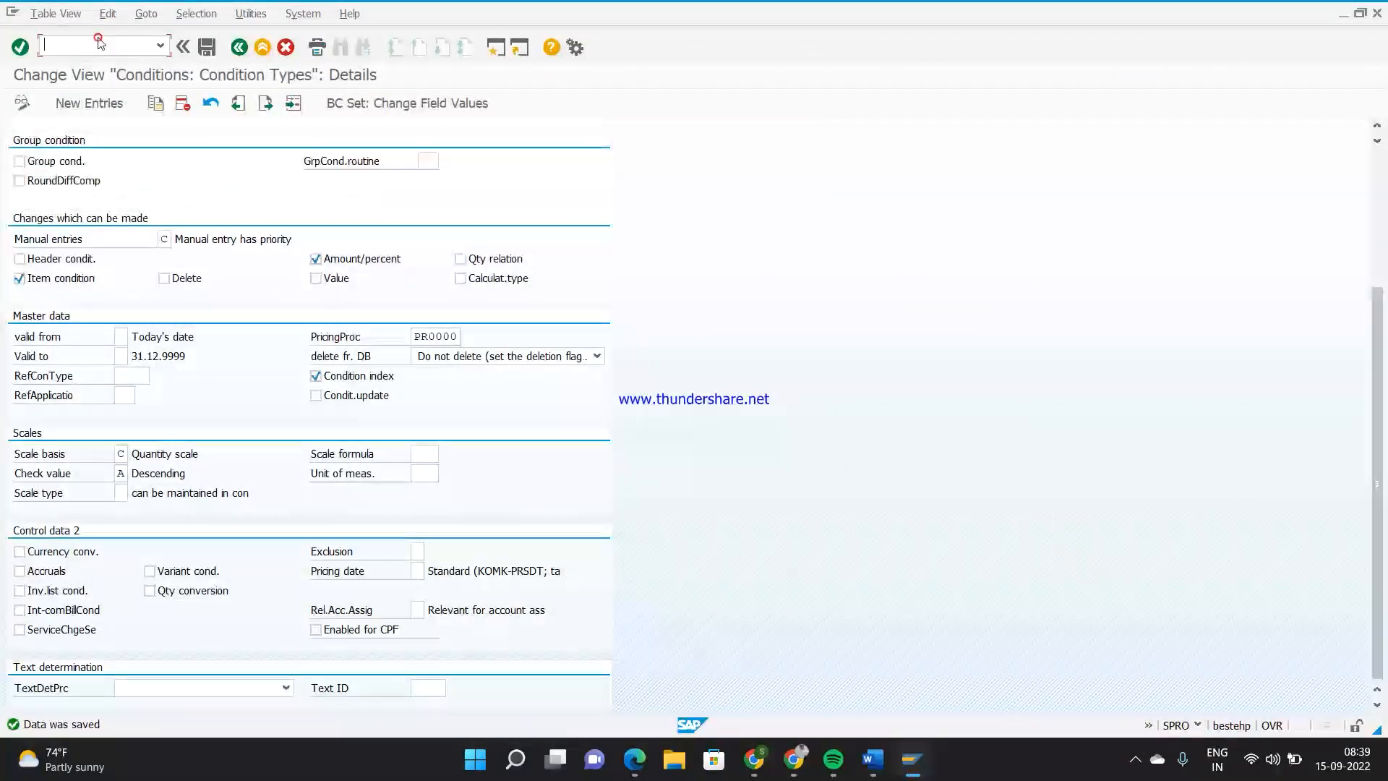
{"action": "left_click", "coordinate": [101, 44]}
{"action": "type", "text": "/nvk12"}
{"action": "key", "text": "Return"}
{"action": "key", "text": "Return"}
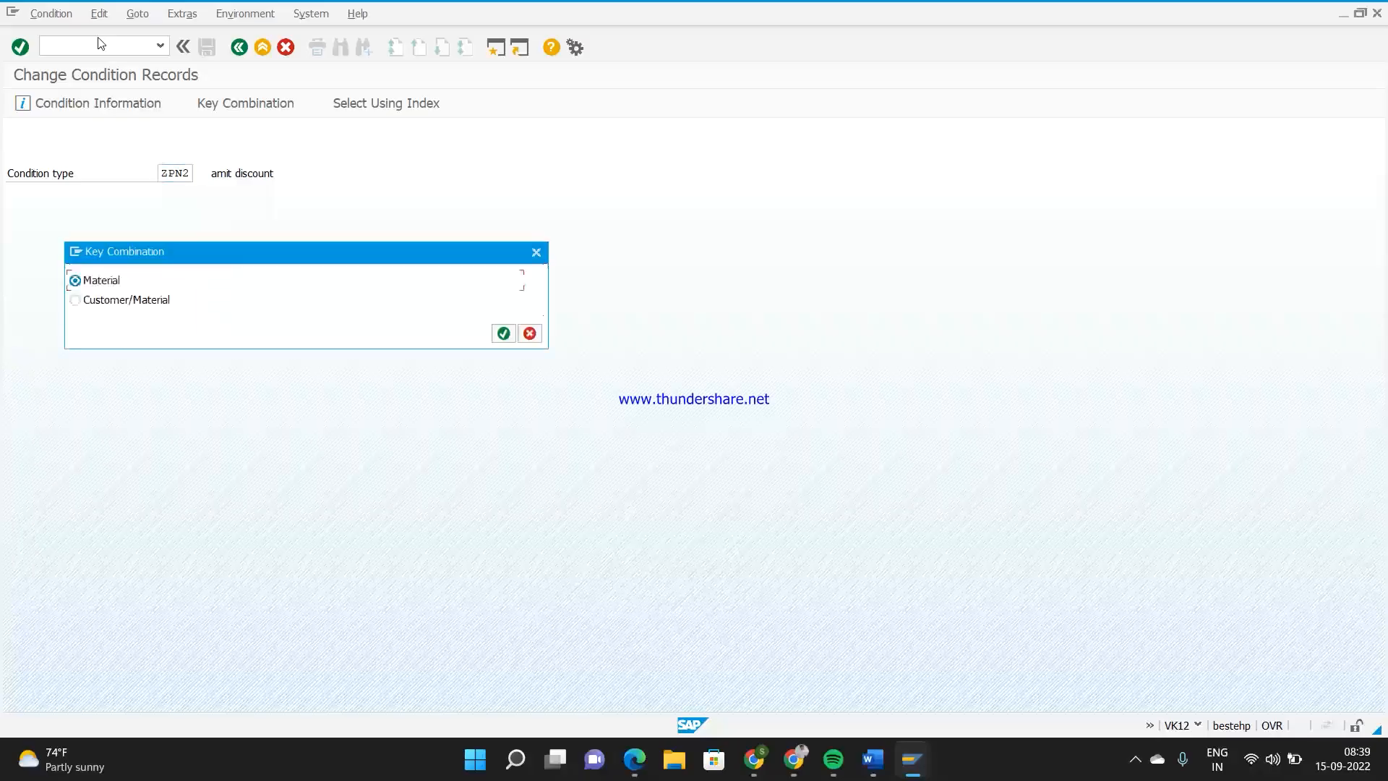
{"action": "key", "text": "Return"}
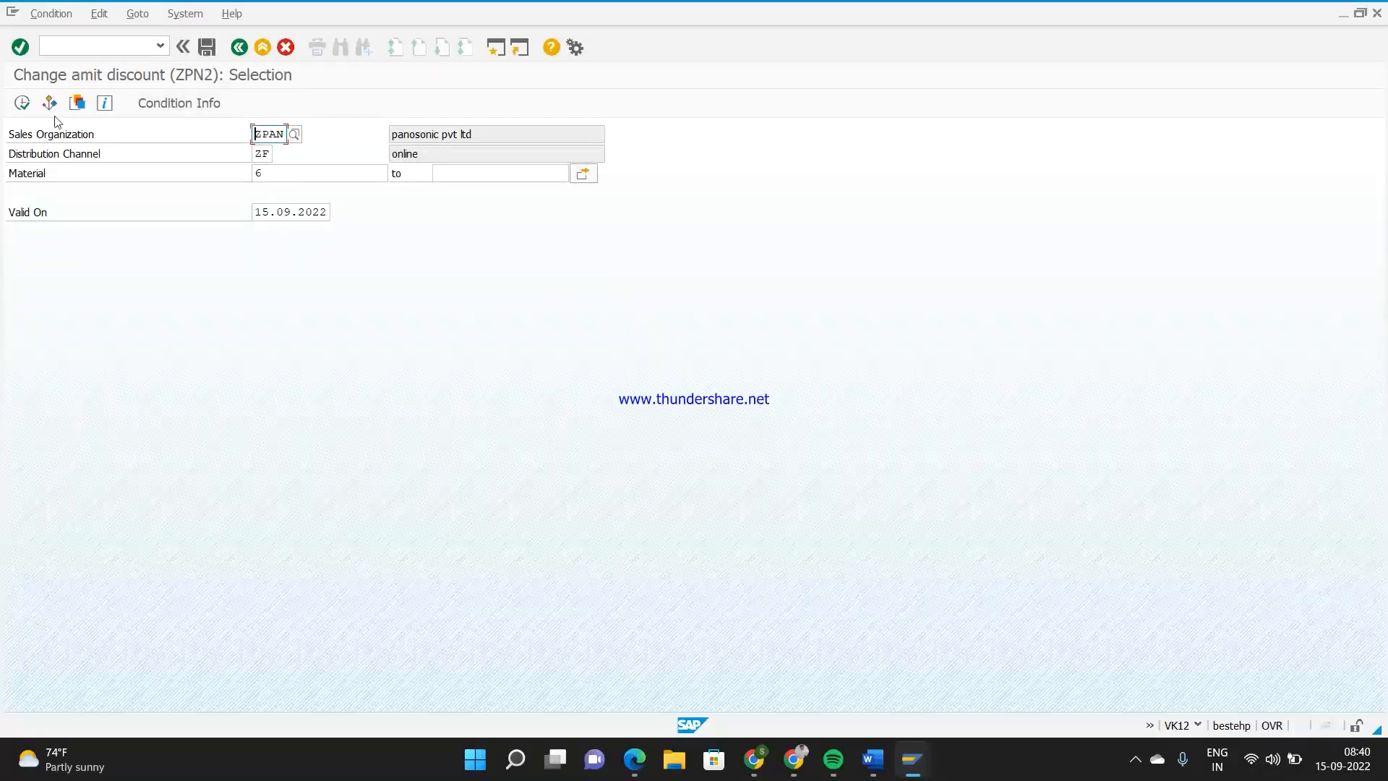
{"action": "left_click", "coordinate": [22, 103]}
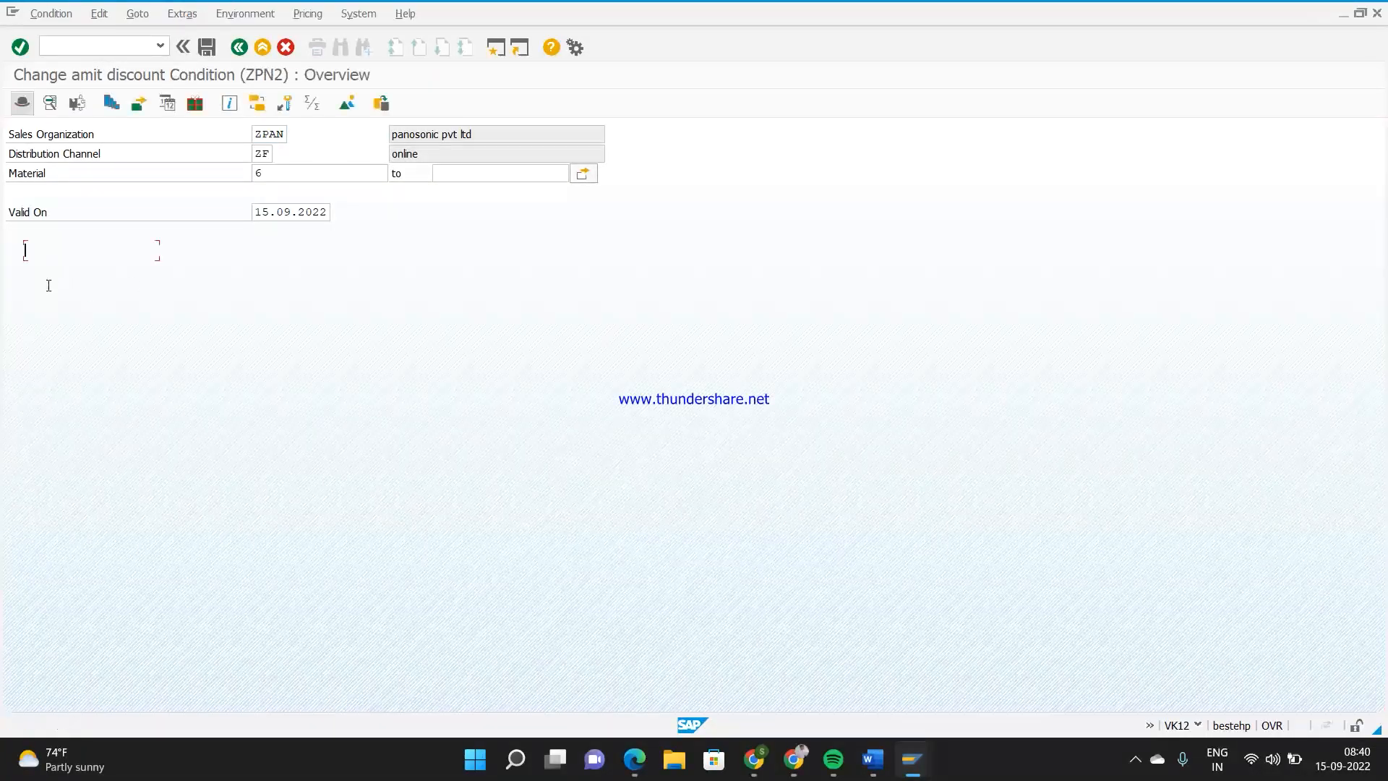
{"action": "left_click", "coordinate": [42, 250]}
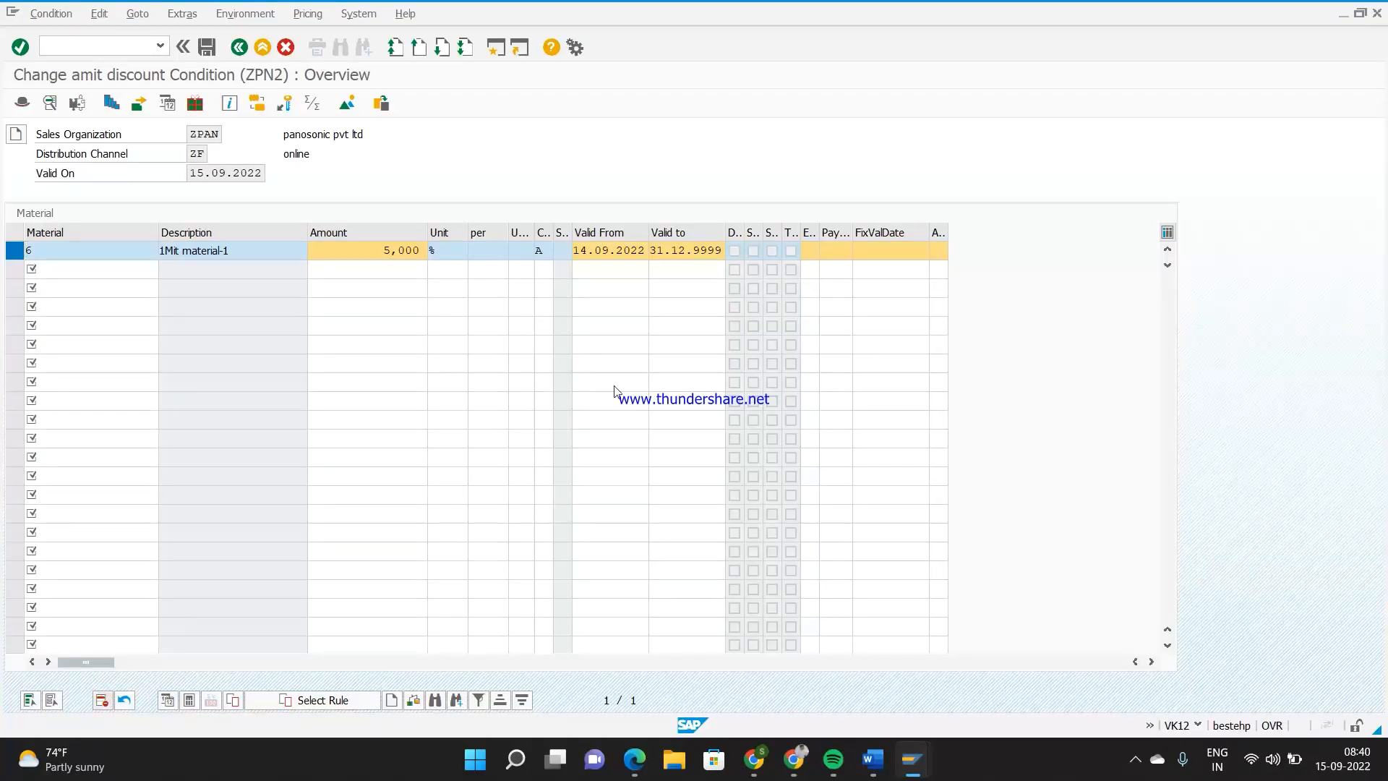
{"action": "left_click", "coordinate": [207, 47]}
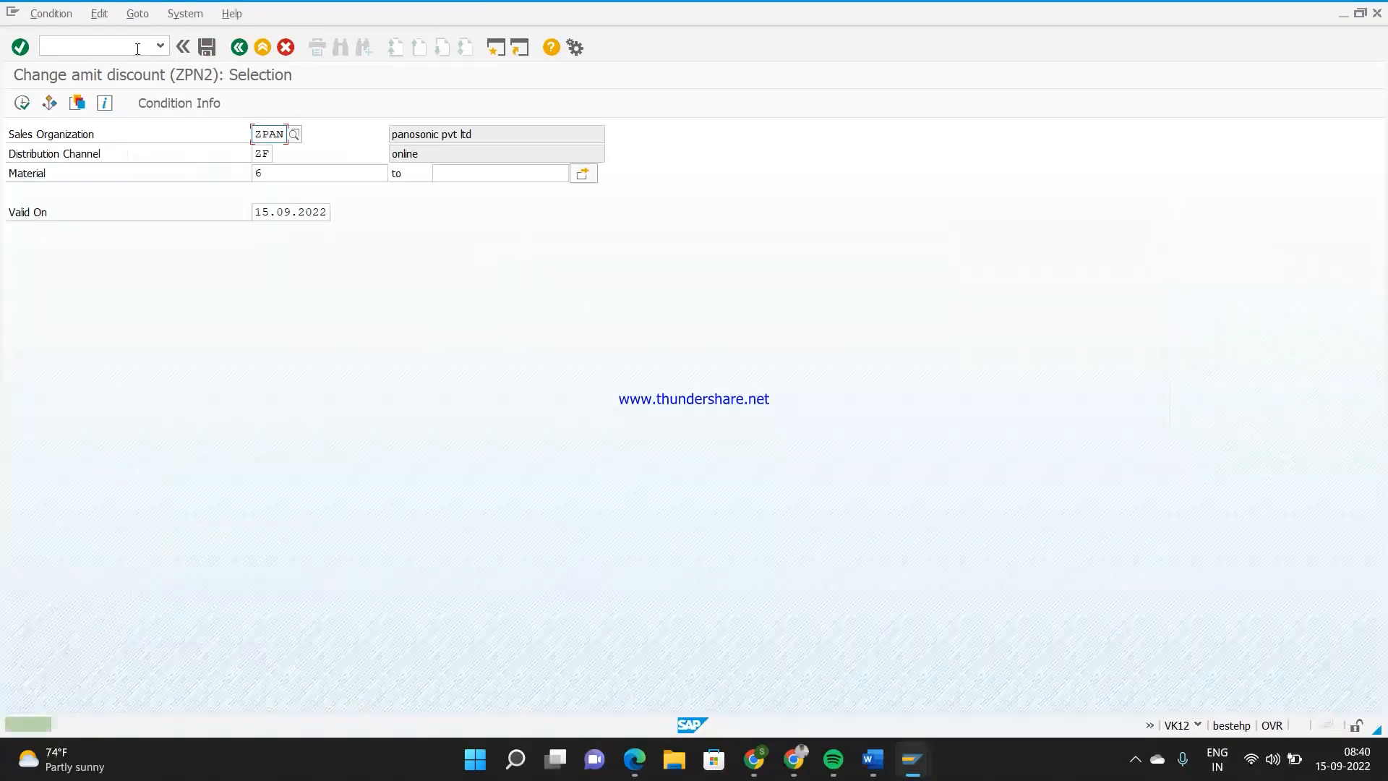
Create a material-level ZPN2 condition record in VK11 for material 6 with an 8 % discount and save it
{"action": "type", "text": "/nvk12"}
{"action": "key", "text": "Return"}
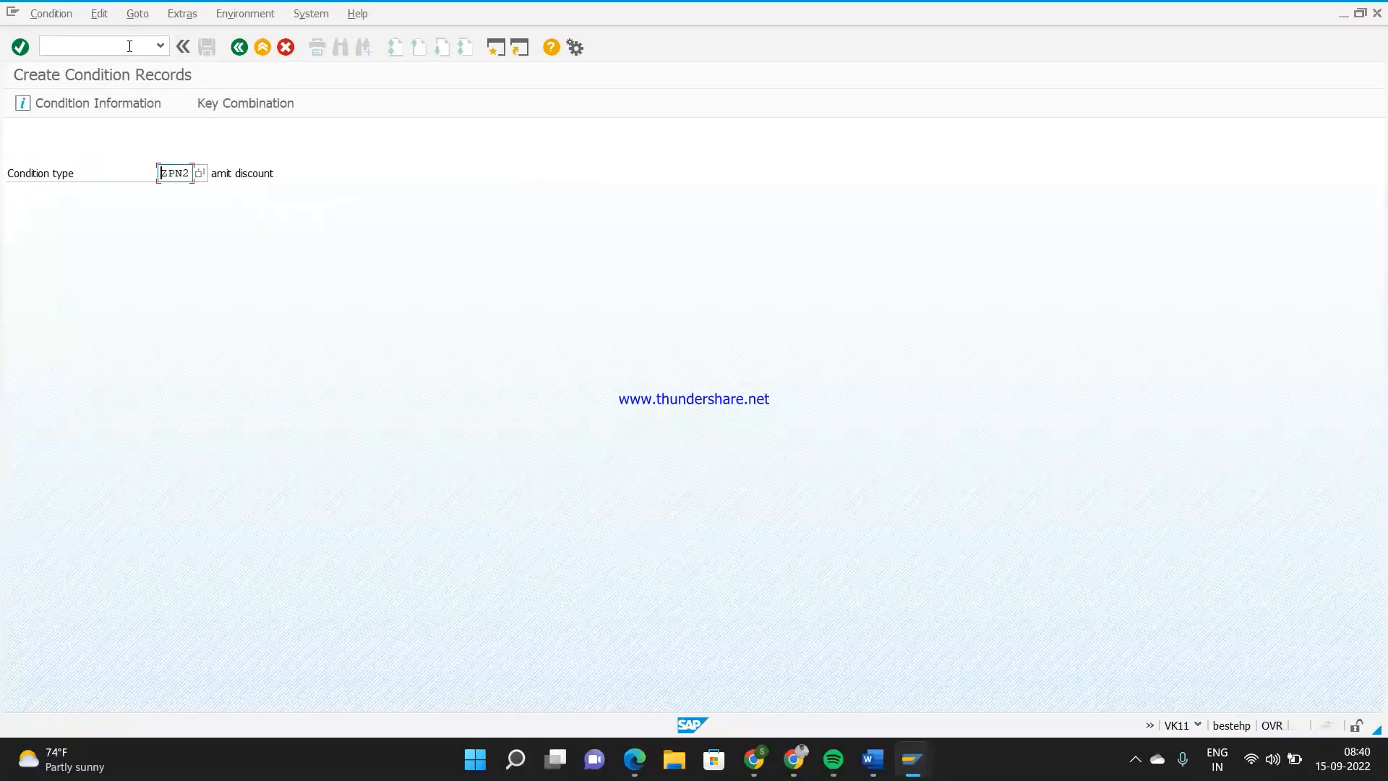
{"action": "key", "text": "Return"}
{"action": "key", "text": "Return"}
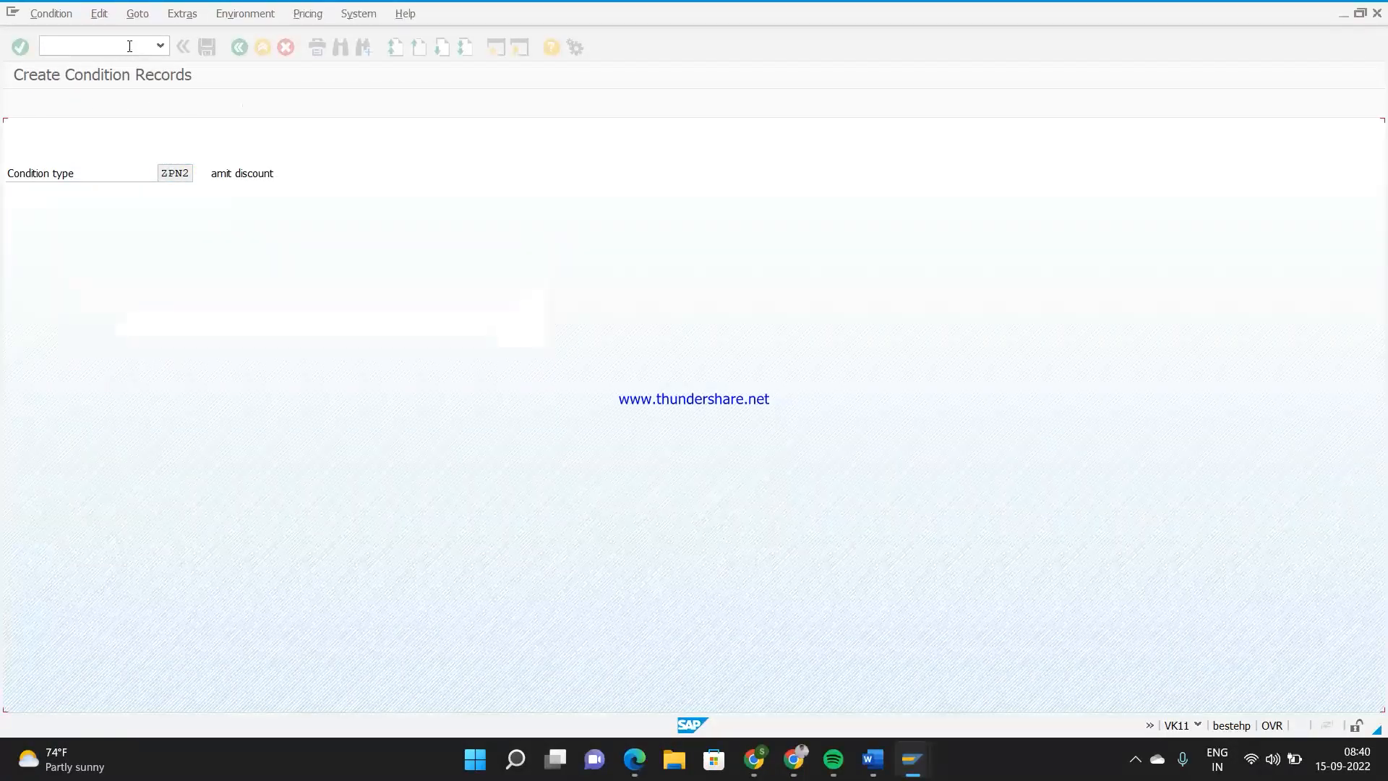
{"action": "left_click", "coordinate": [103, 232]}
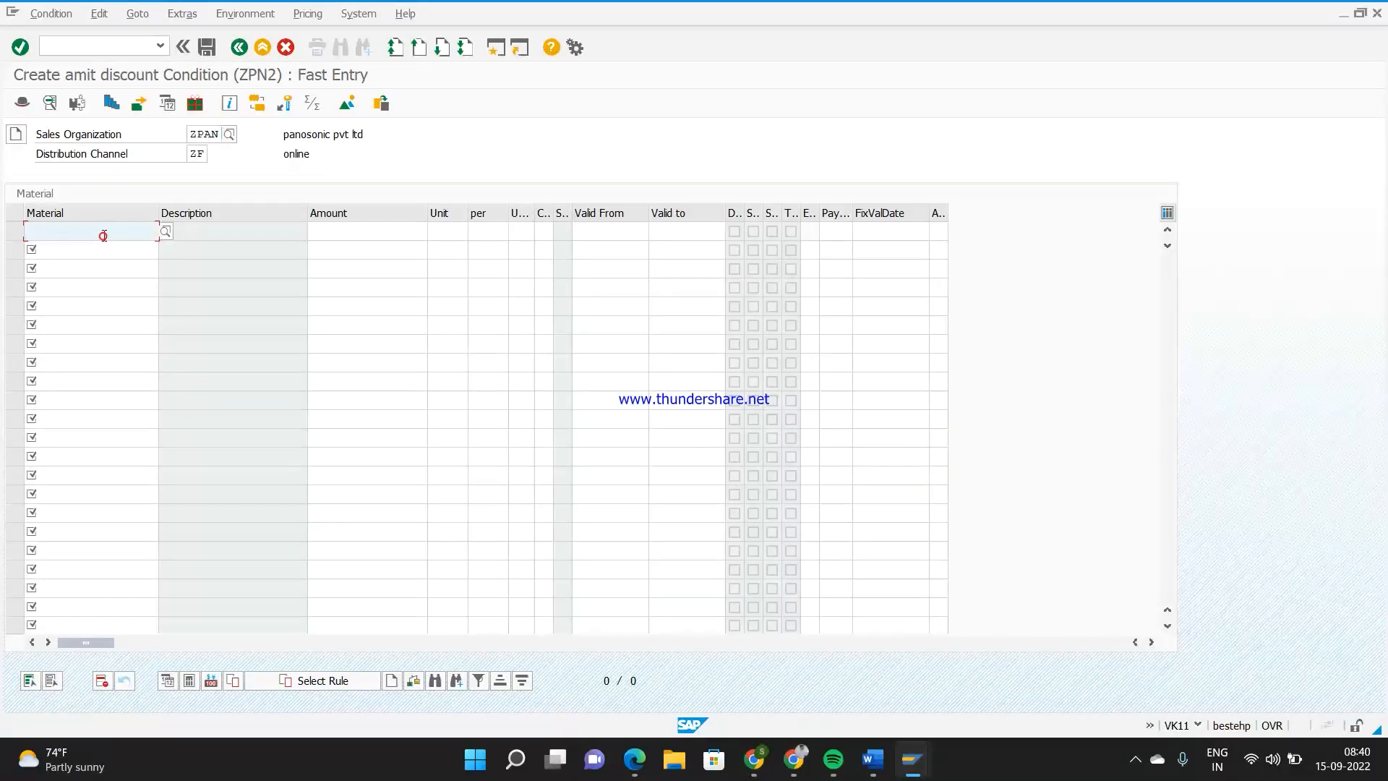
{"action": "type", "text": "6"}
{"action": "key", "text": "Tab"}
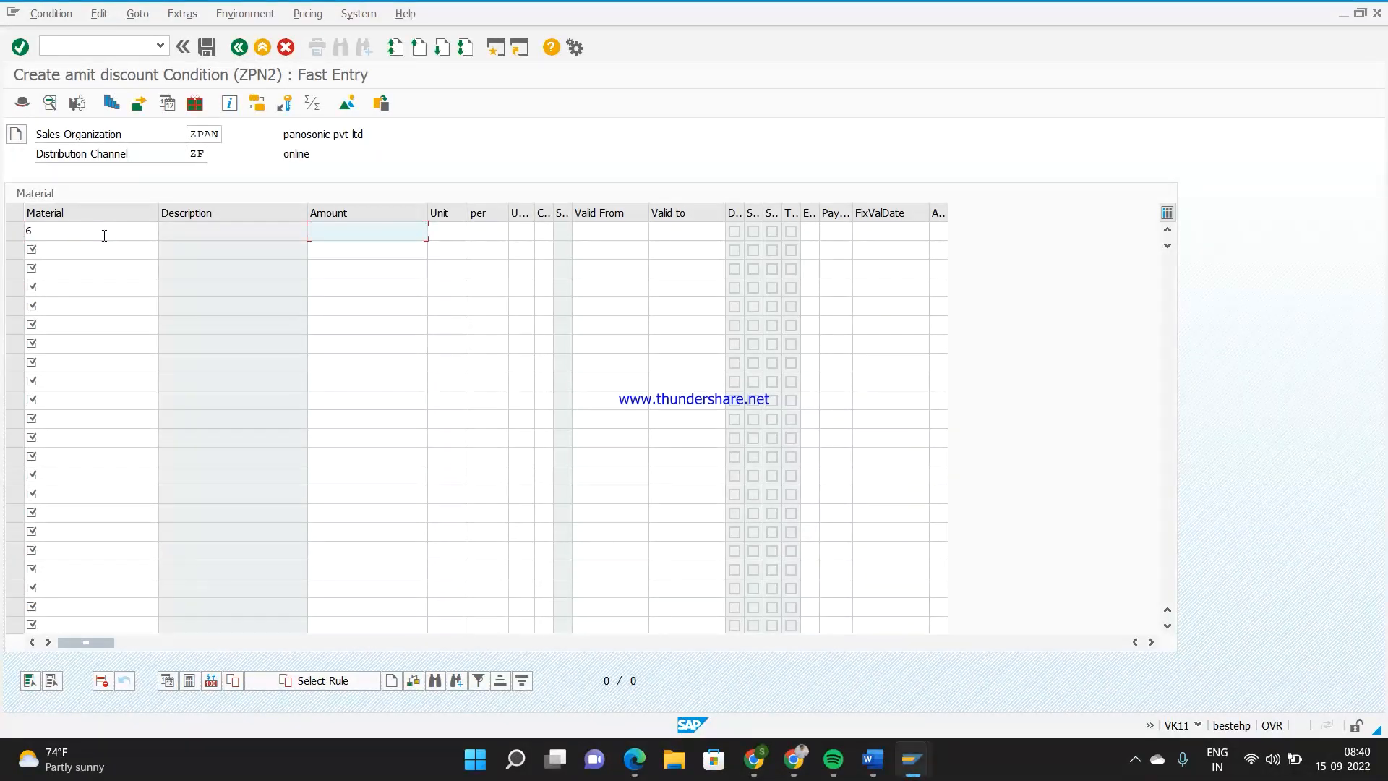
{"action": "type", "text": "8"}
{"action": "key", "text": "Return"}
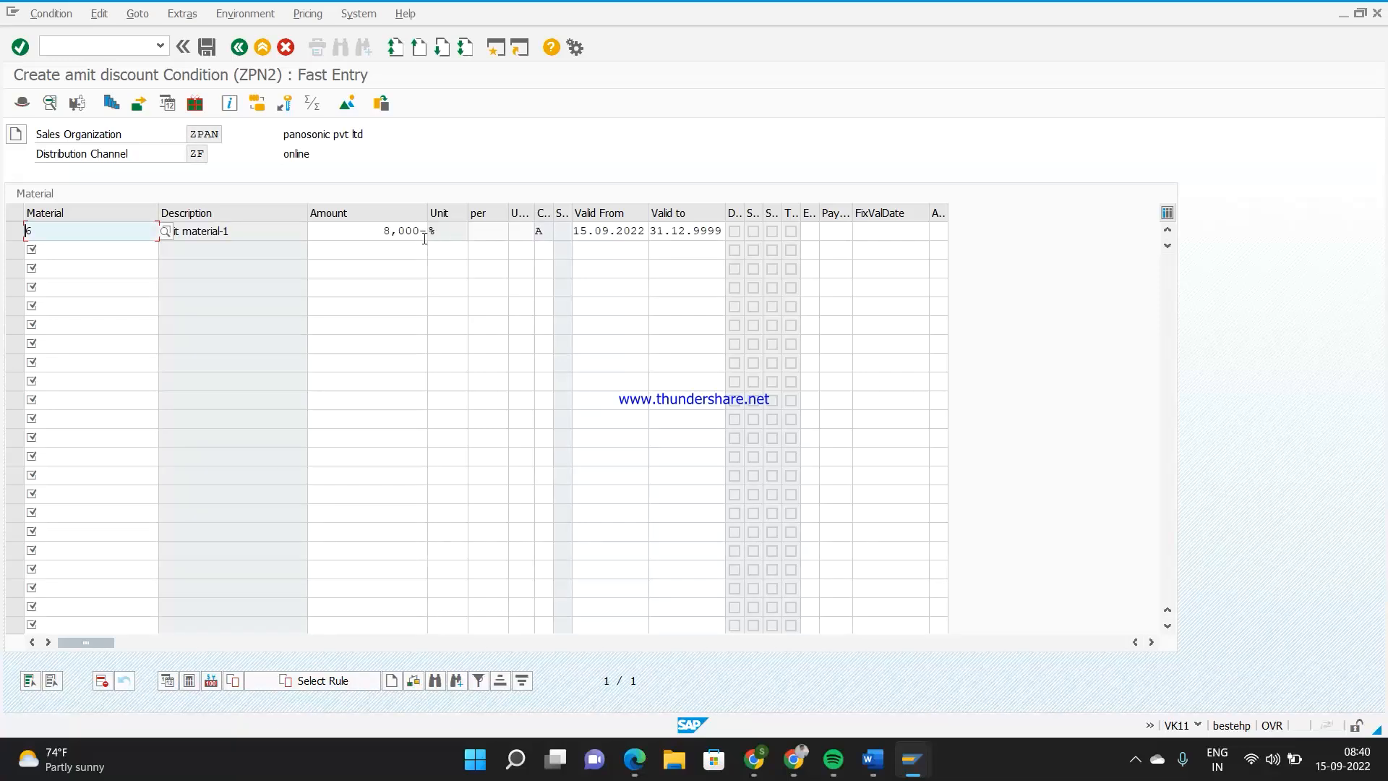
{"action": "left_click", "coordinate": [207, 50]}
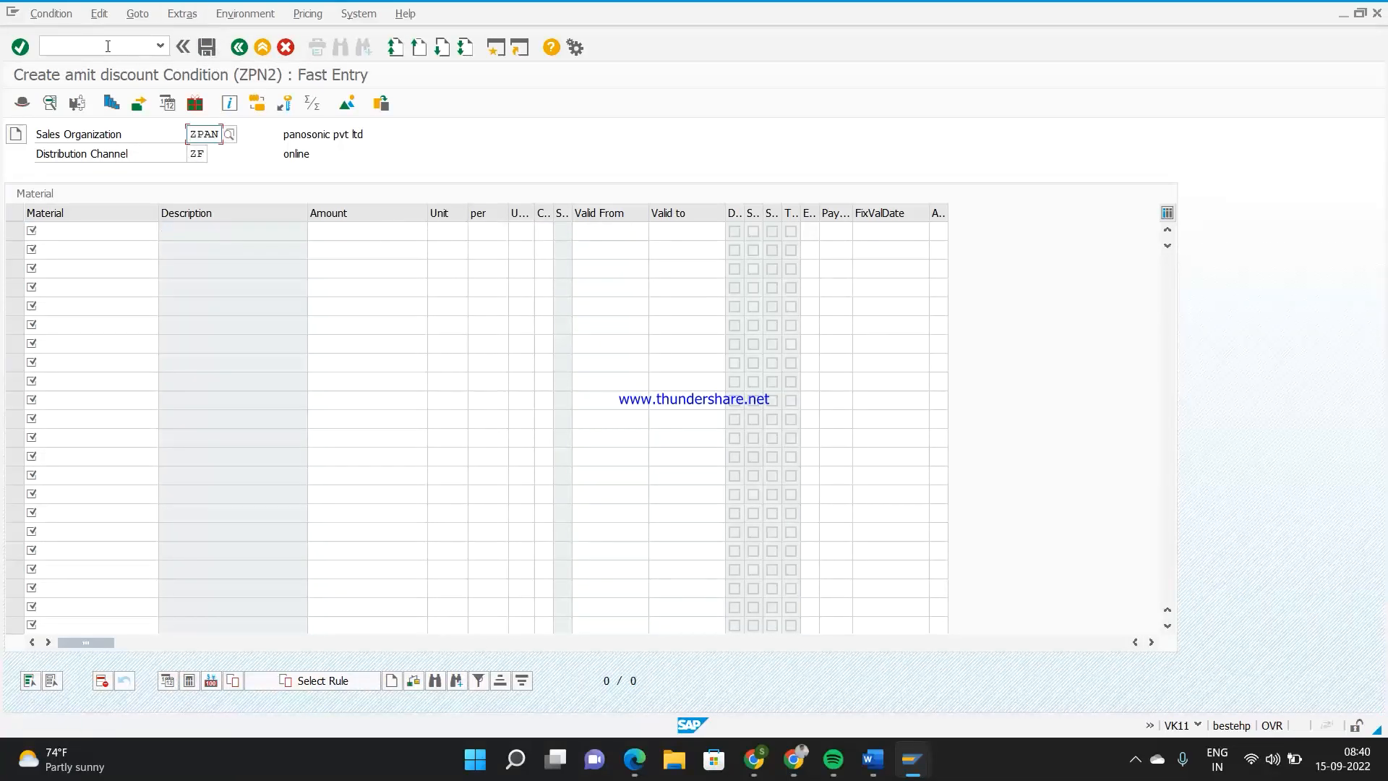
In the sales order session, start a new ZPAN order with VA01 and enter the sold-to party and purchase order number
{"action": "mouse_move", "coordinate": [913, 771]}
{"action": "left_click", "coordinate": [1097, 672]}
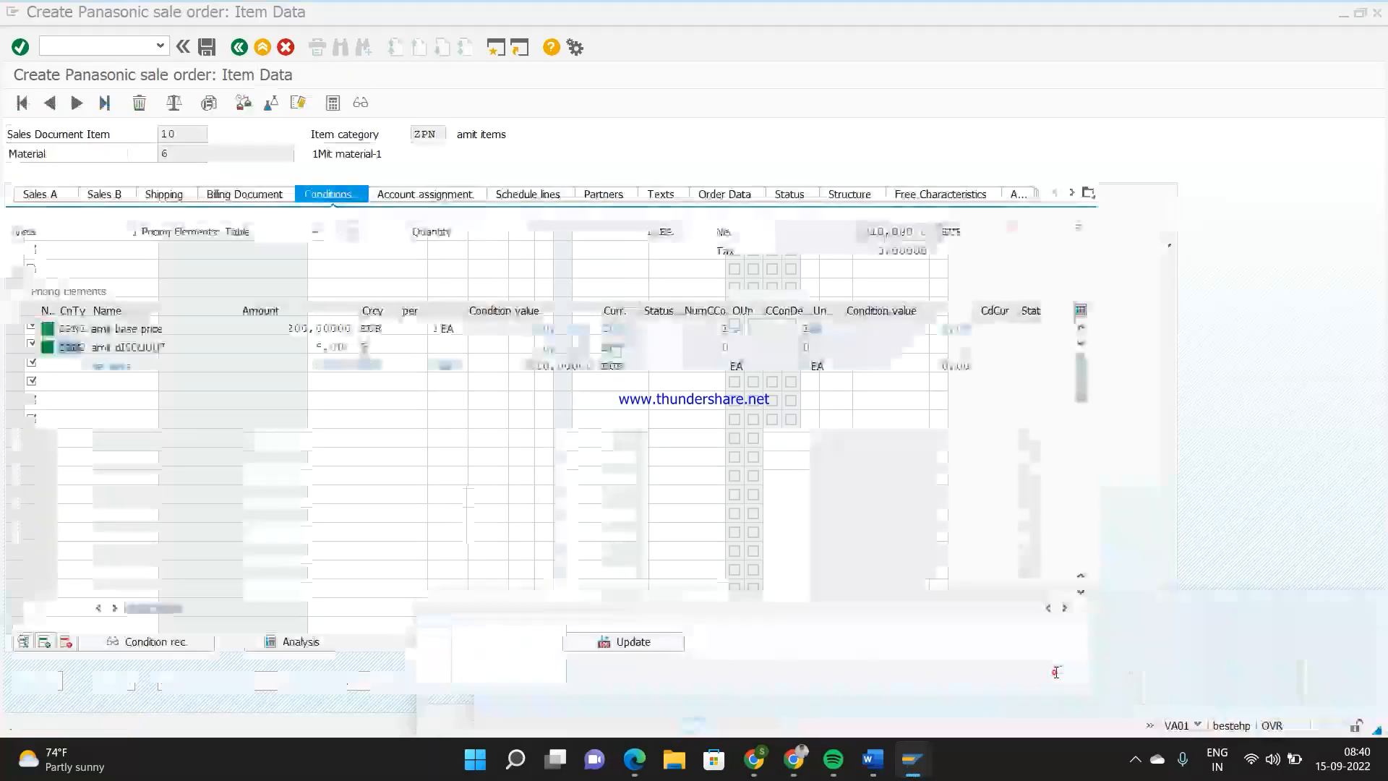
{"action": "type", "text": "/nva01"}
{"action": "key", "text": "Return"}
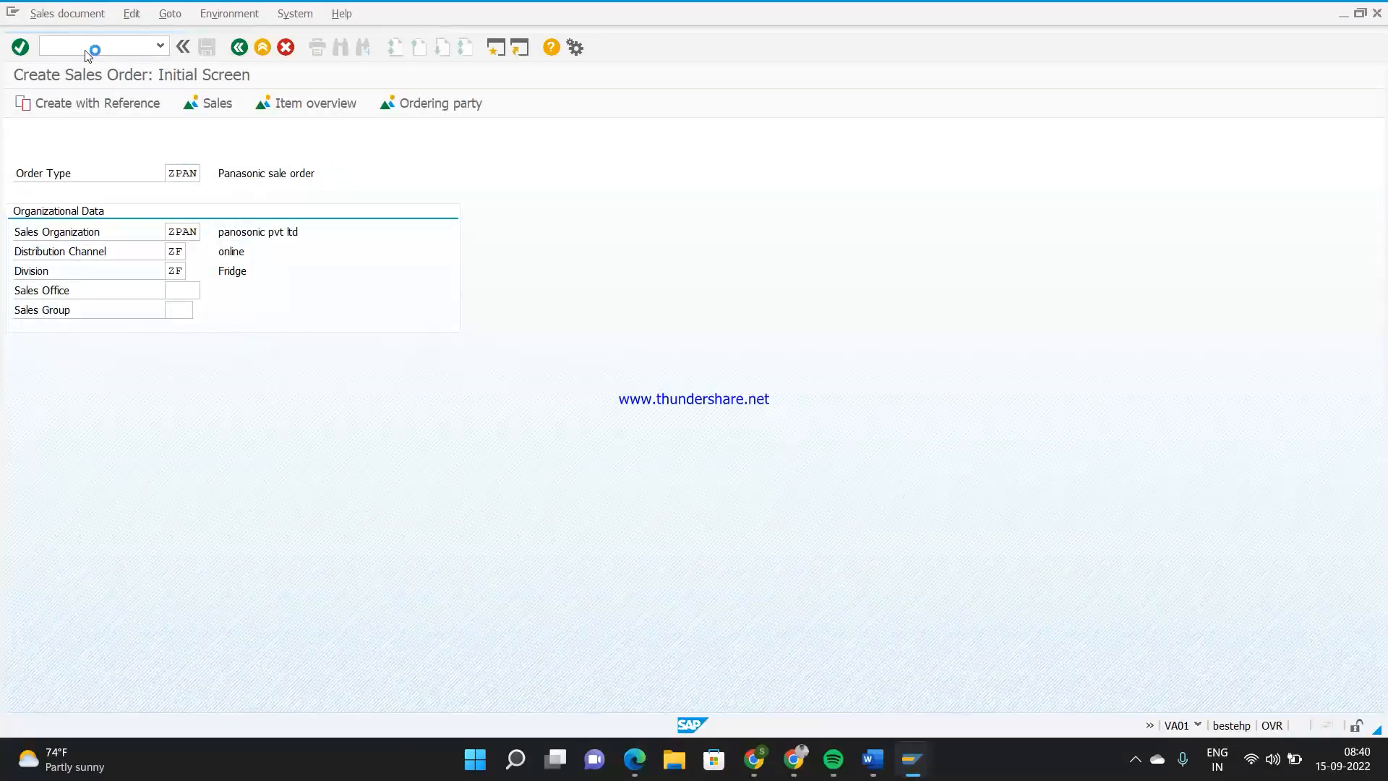
{"action": "key", "text": "Return"}
{"action": "type", "text": "315"}
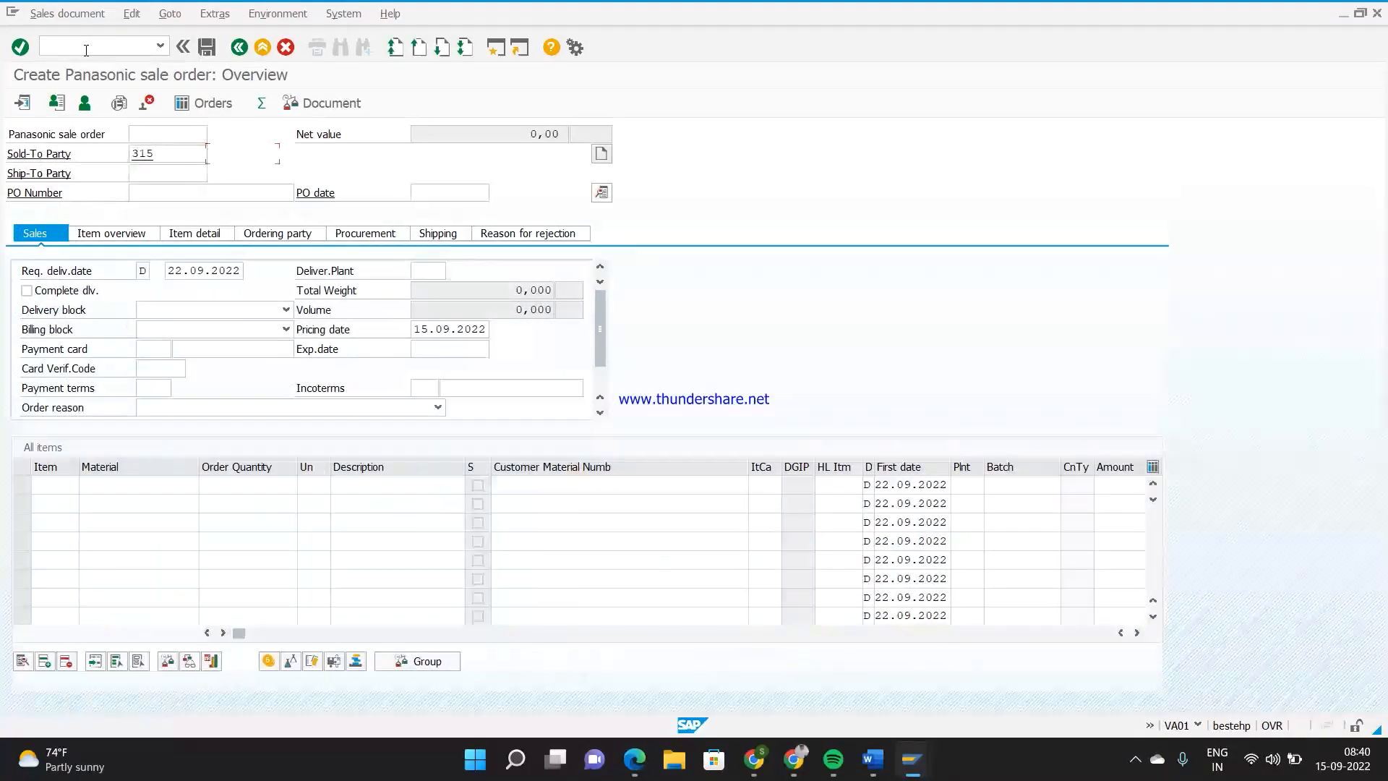
{"action": "key", "text": "Return"}
{"action": "type", "text": "11"}
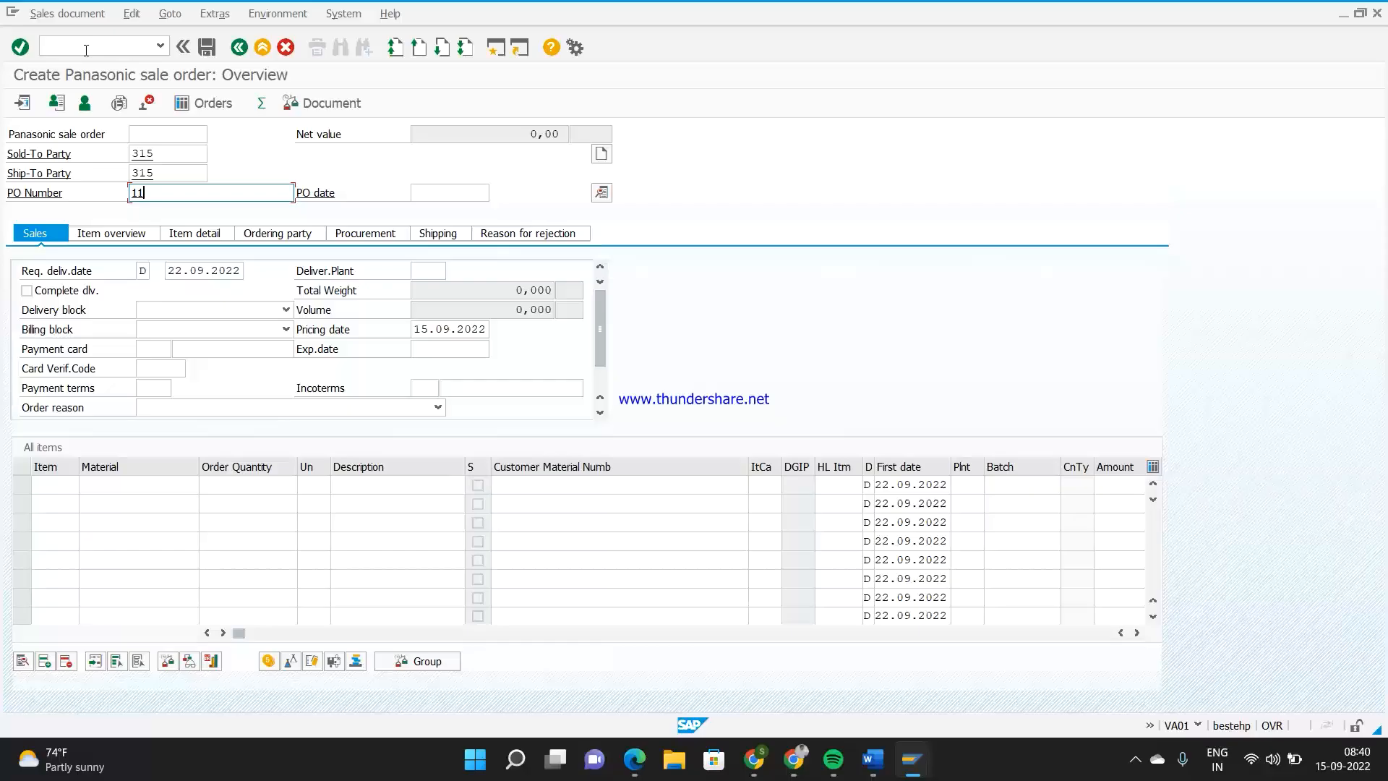
Enter material 6 with an order quantity of 2 as the first order item
{"action": "left_click", "coordinate": [139, 483]}
{"action": "type", "text": "6"}
{"action": "key", "text": "Tab"}
{"action": "type", "text": "2"}
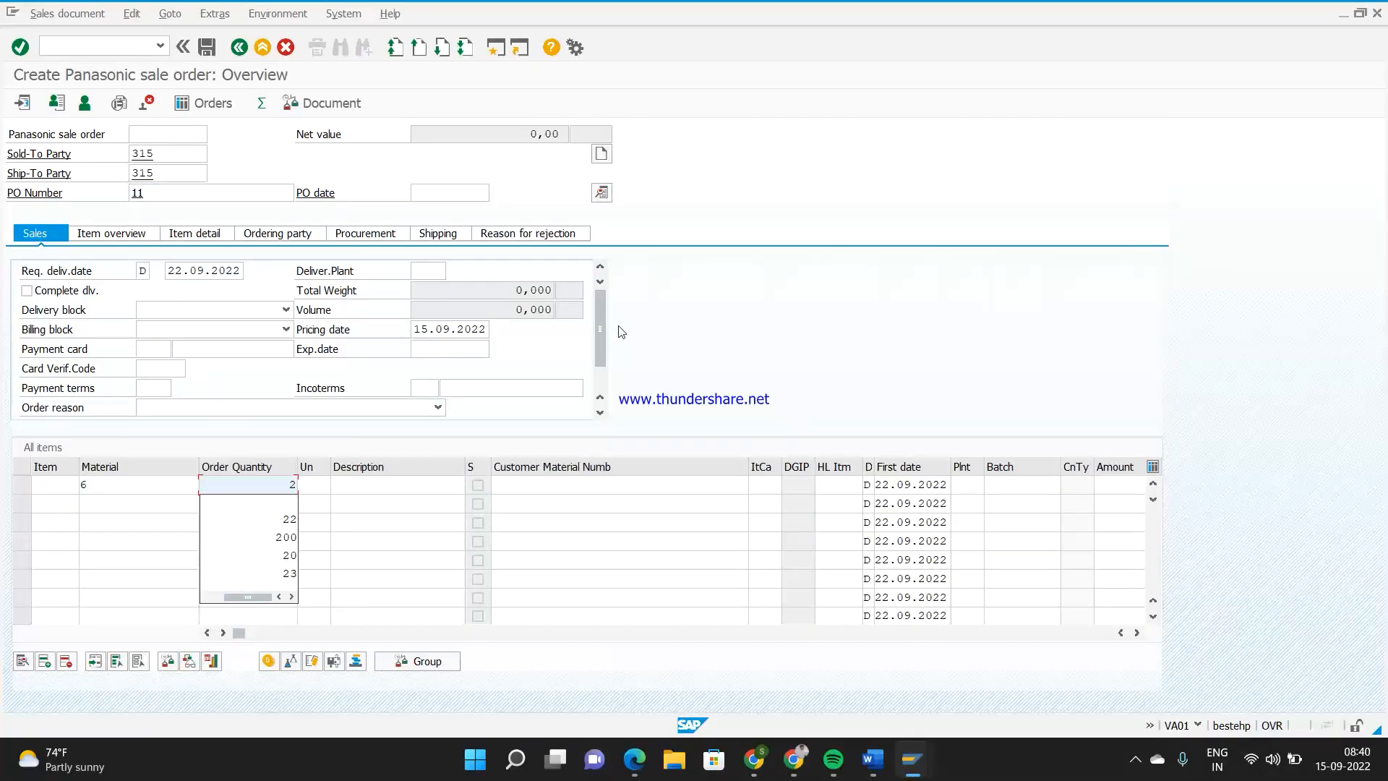
Set the document currency to EUR in the new sales order's header data
{"action": "left_click", "coordinate": [602, 192]}
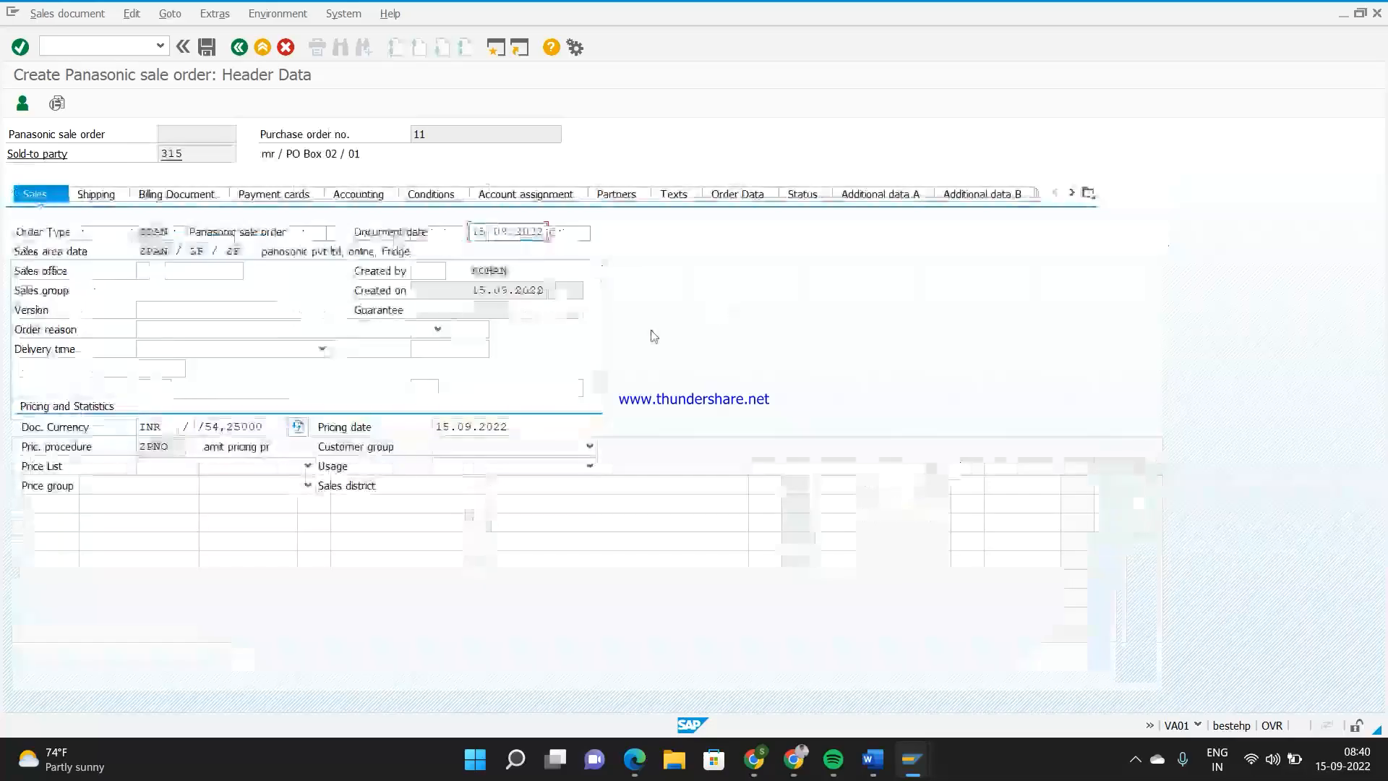
{"action": "left_click", "coordinate": [165, 429]}
{"action": "key", "text": "BackSpace"}
{"action": "key", "text": "BackSpace"}
{"action": "key", "text": "BackSpace"}
{"action": "type", "text": "usd"}
{"action": "key", "text": "Return"}
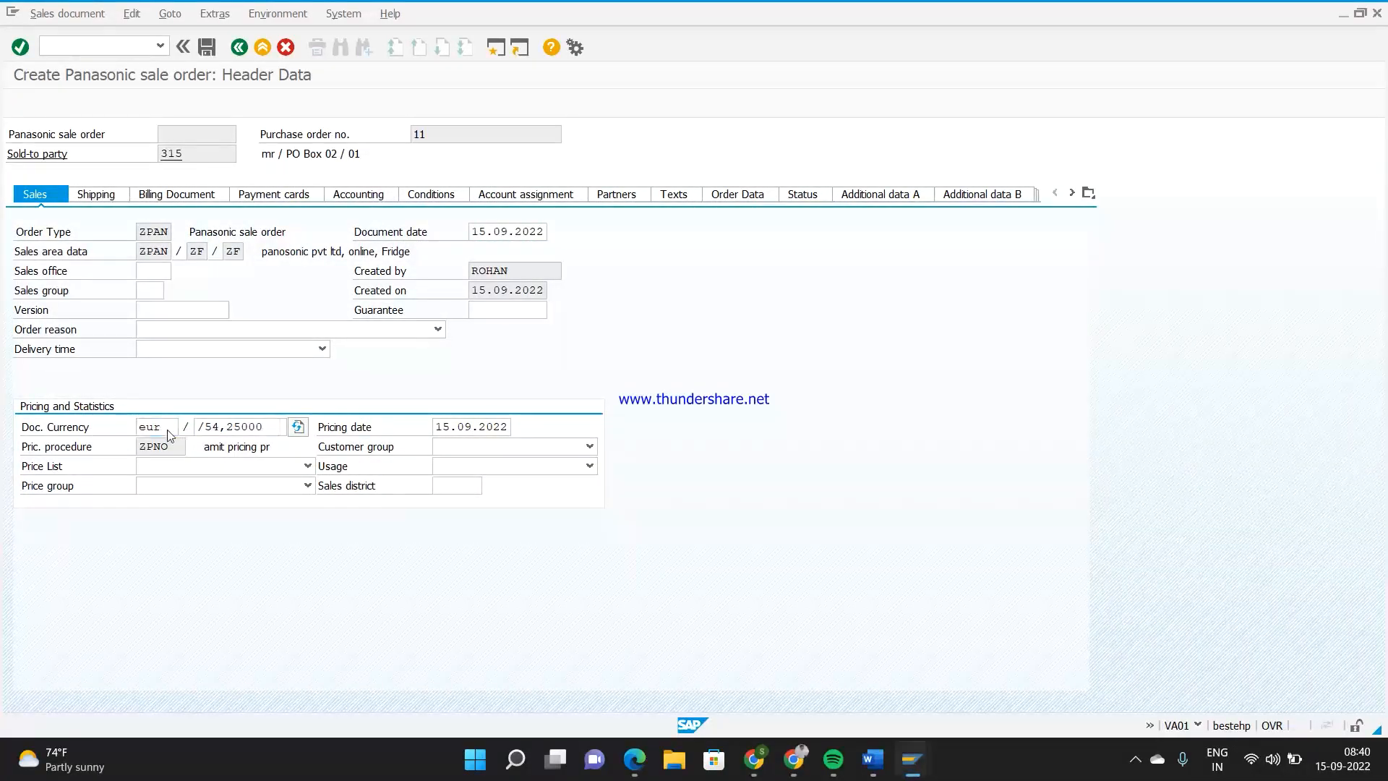
Confirm EUR as the order's document currency and open the pricing conditions of the material 6 item
{"action": "key", "text": "Return"}
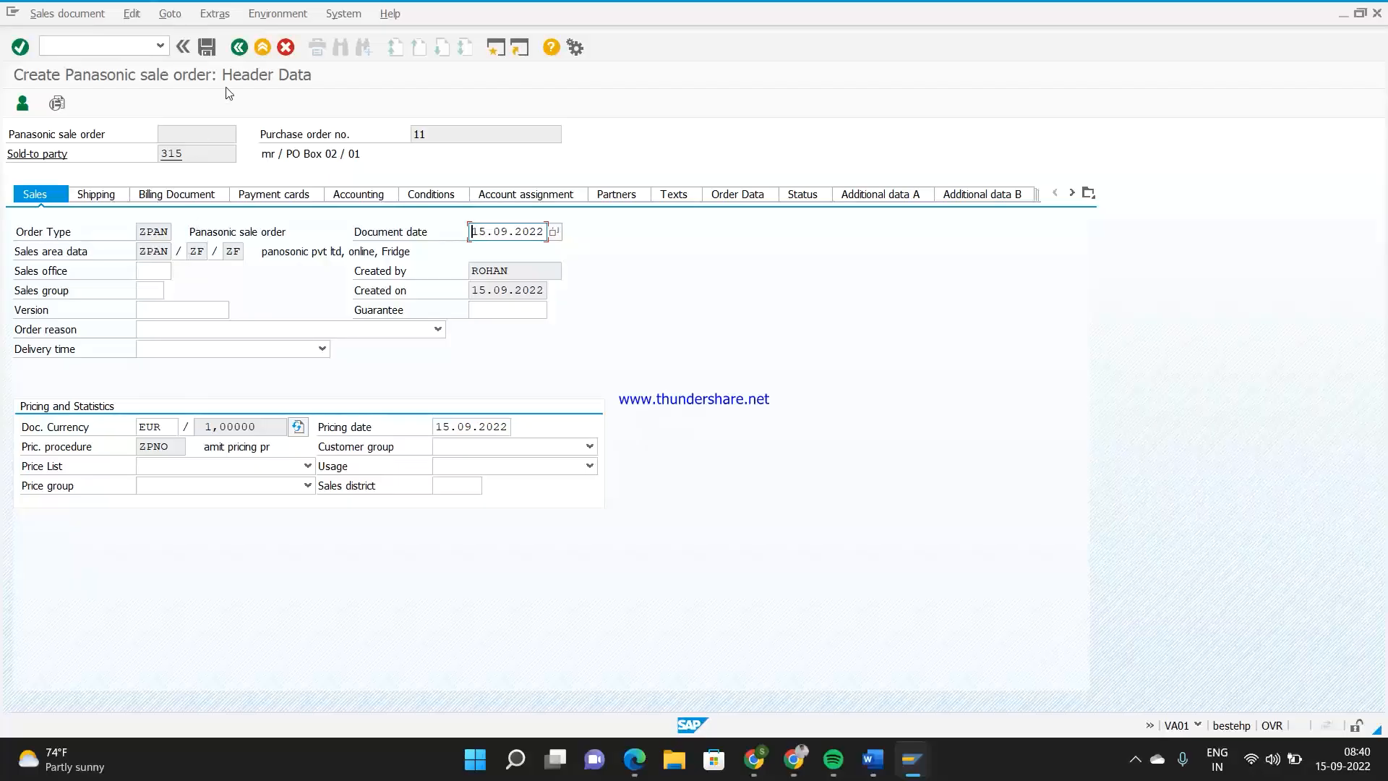
{"action": "left_click", "coordinate": [240, 49]}
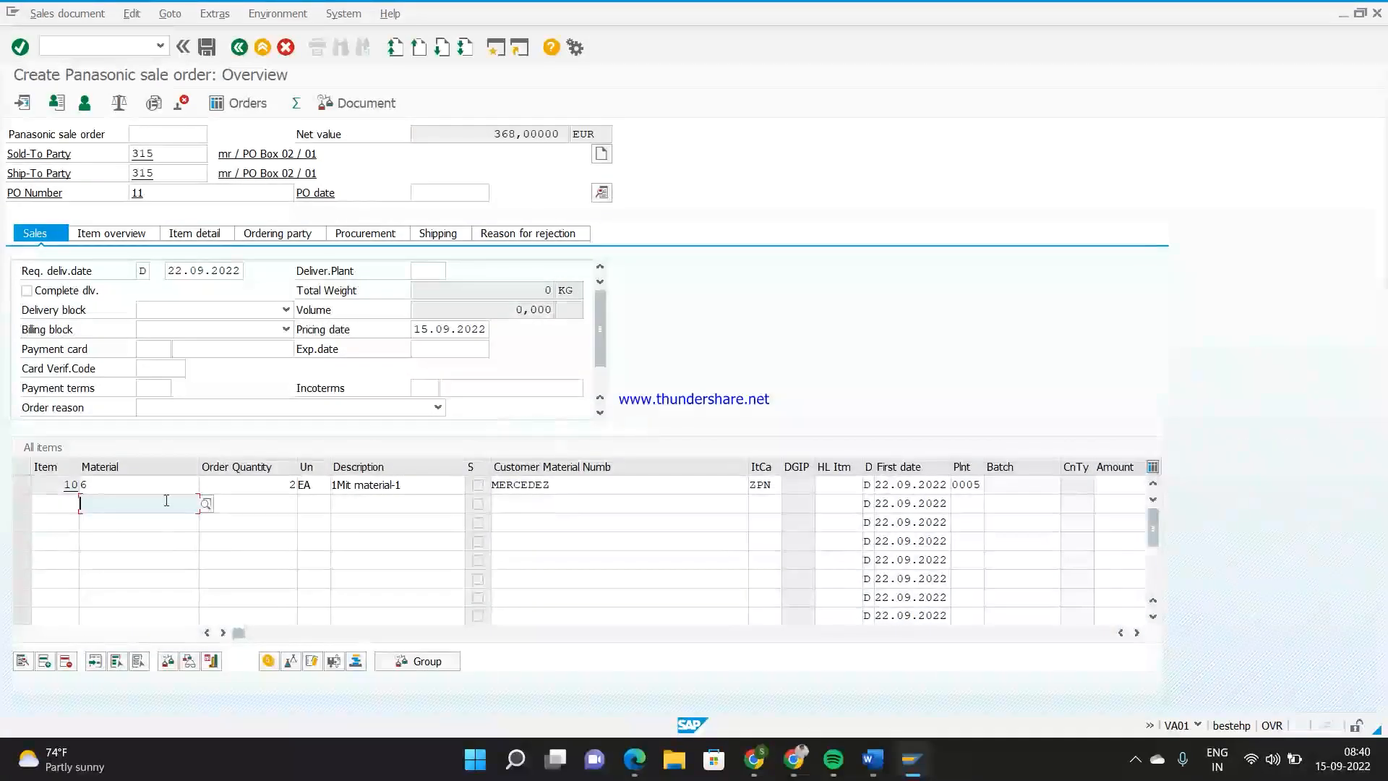
{"action": "double_click", "coordinate": [155, 485]}
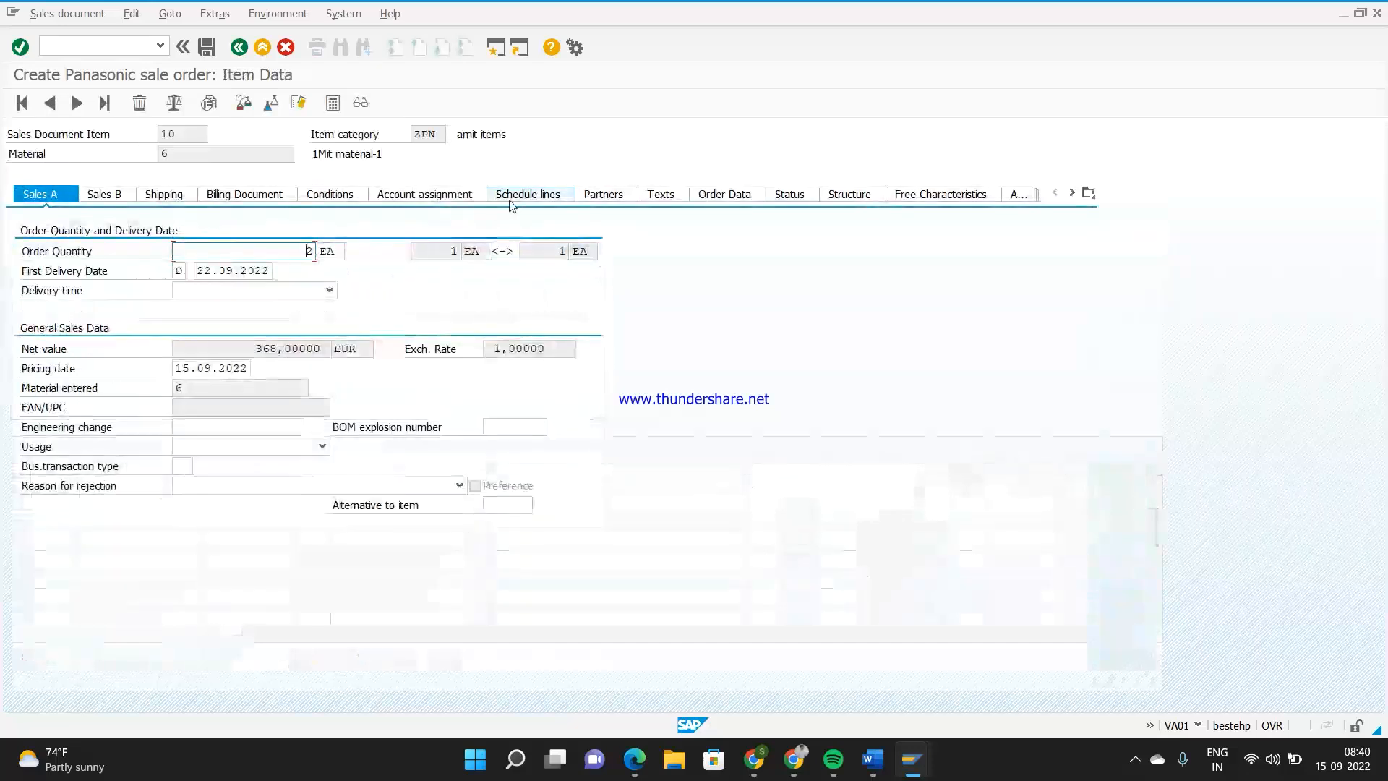
{"action": "left_click", "coordinate": [331, 195]}
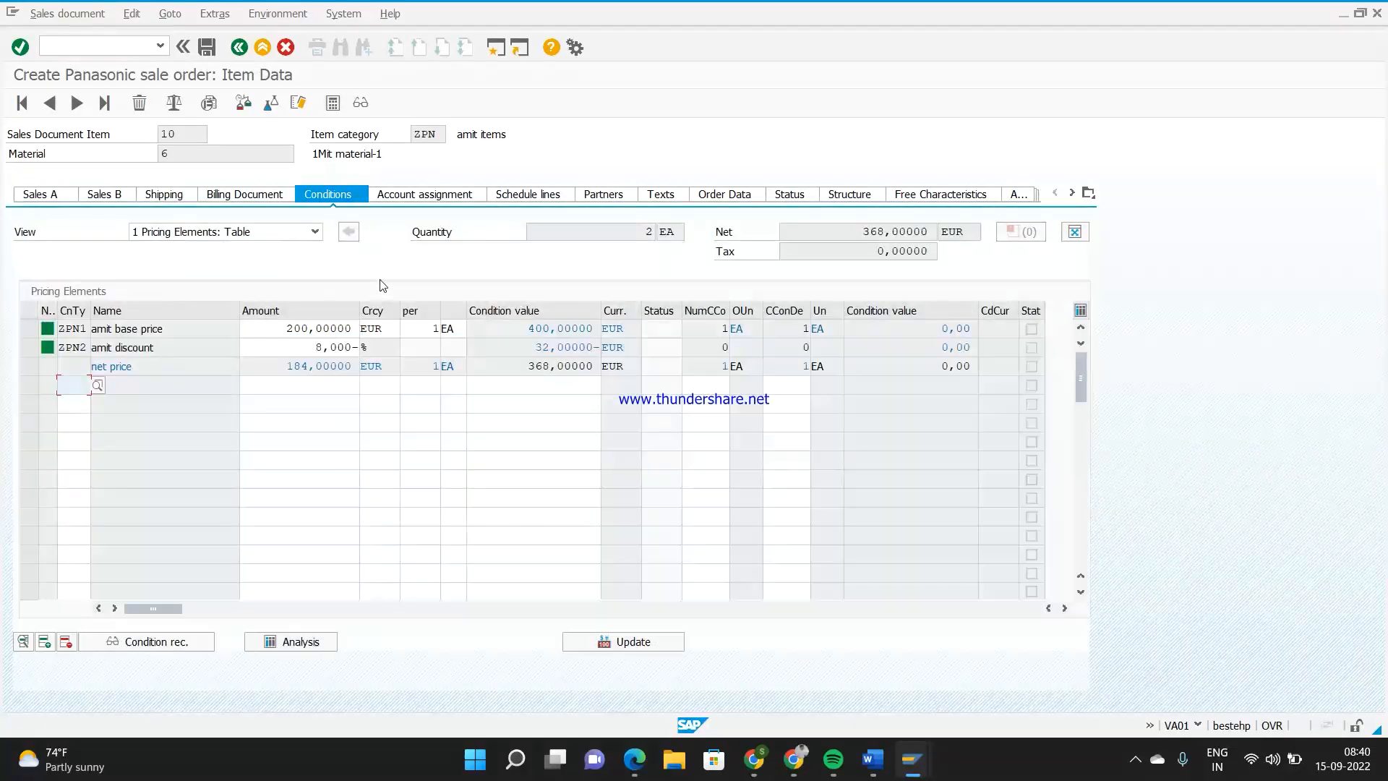
Examine the item's ZPN1 base price, ZPN2 discount and net price, comparing their amounts and condition values
{"action": "left_click", "coordinate": [284, 329]}
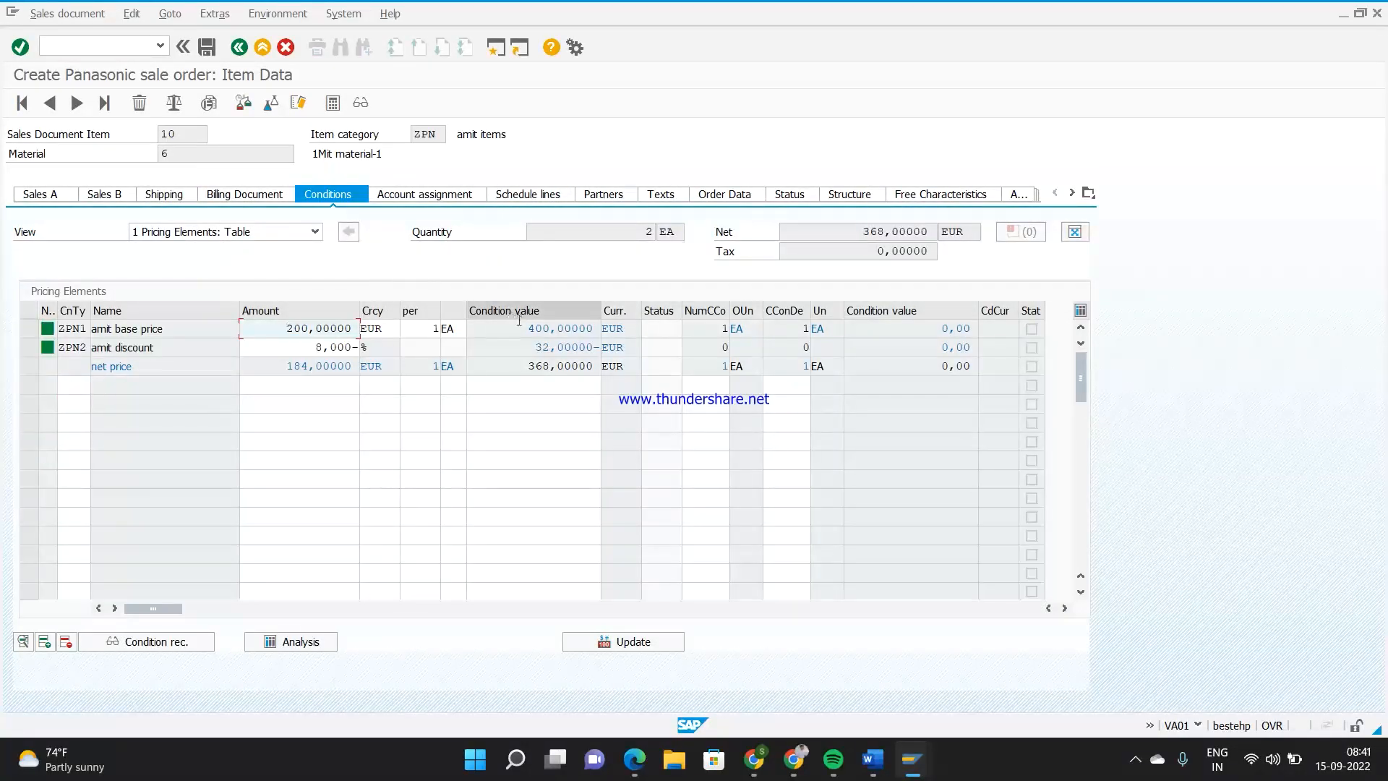
{"action": "left_click", "coordinate": [307, 348]}
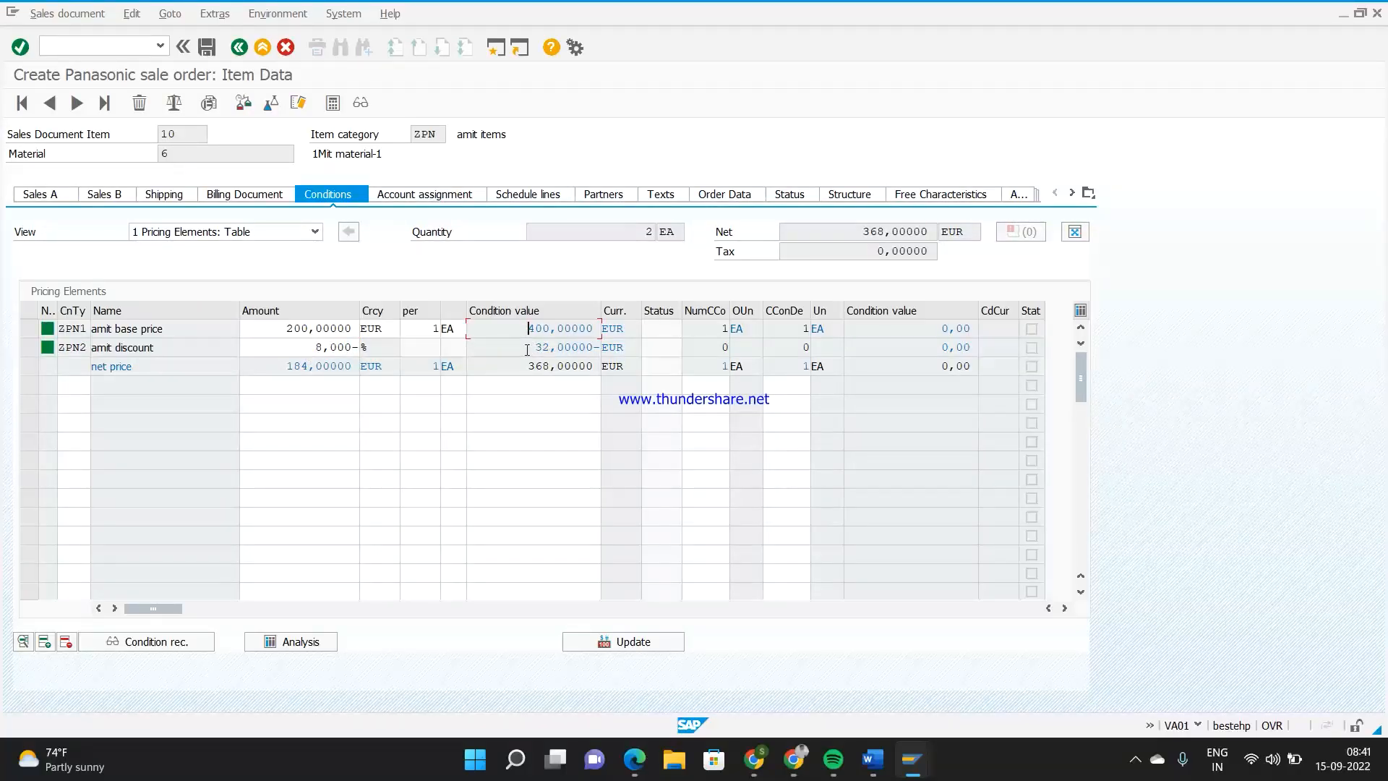
{"action": "left_click", "coordinate": [543, 368]}
{"action": "left_click_drag", "start_coordinate": [543, 369], "coordinate": [550, 369]}
{"action": "left_click", "coordinate": [536, 463]}
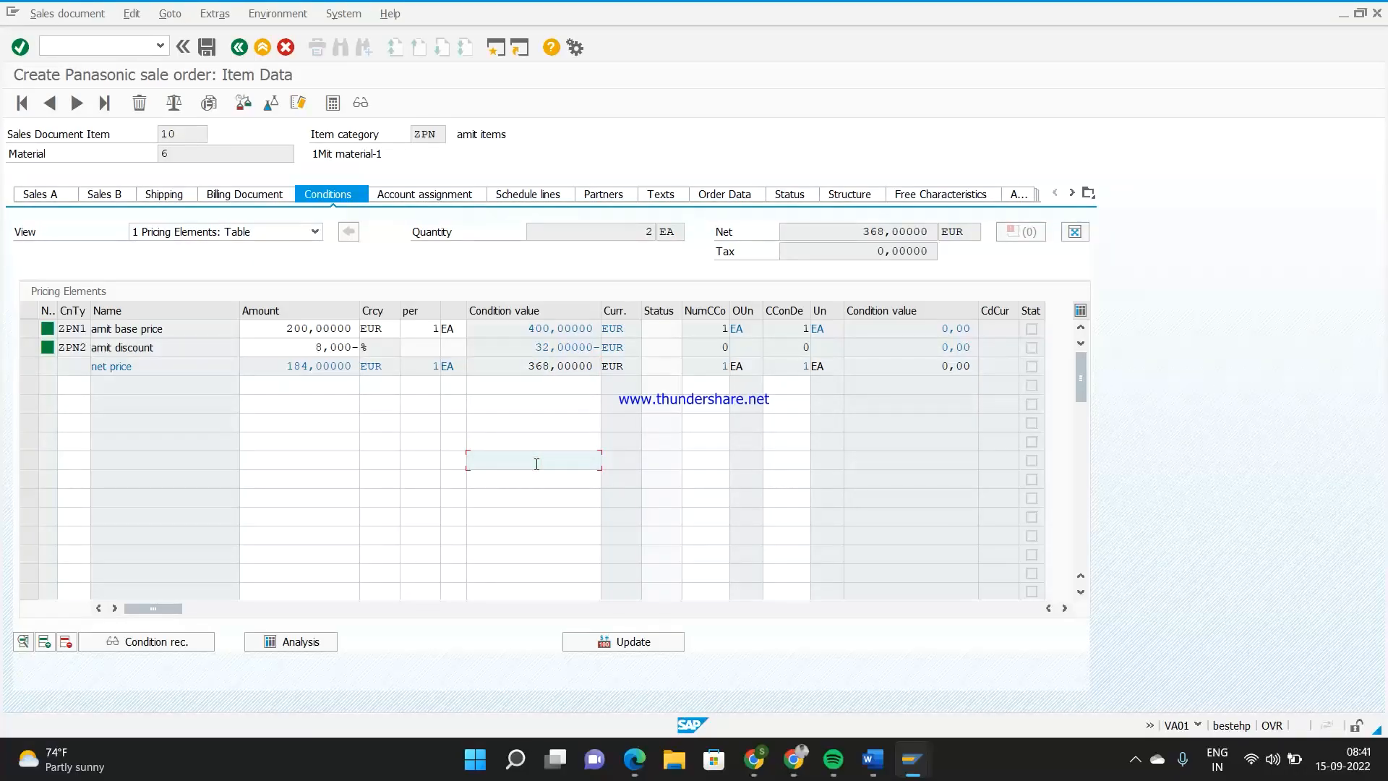
Start saving the sales order, choose to edit the incomplete document, and go back from the list of missing data
{"action": "left_click", "coordinate": [206, 47]}
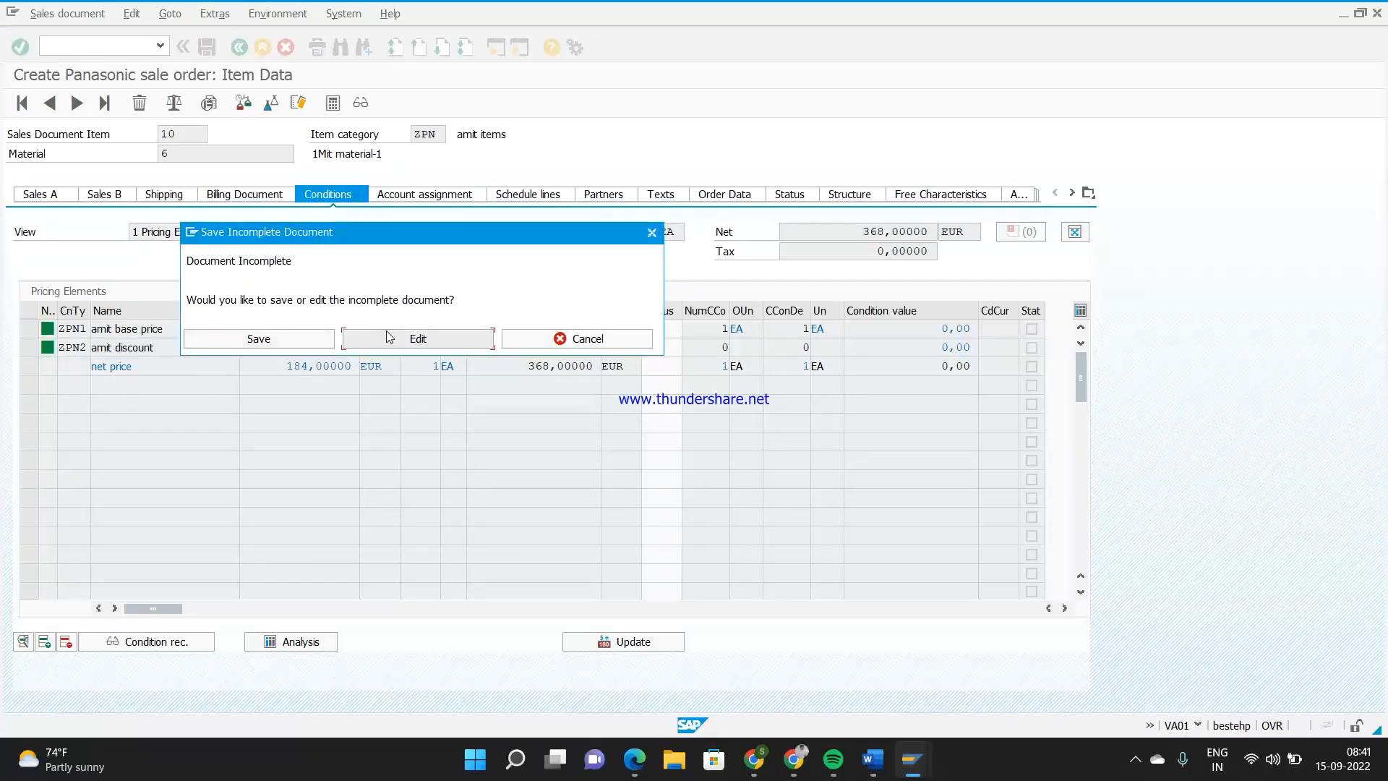
{"action": "left_click", "coordinate": [388, 340]}
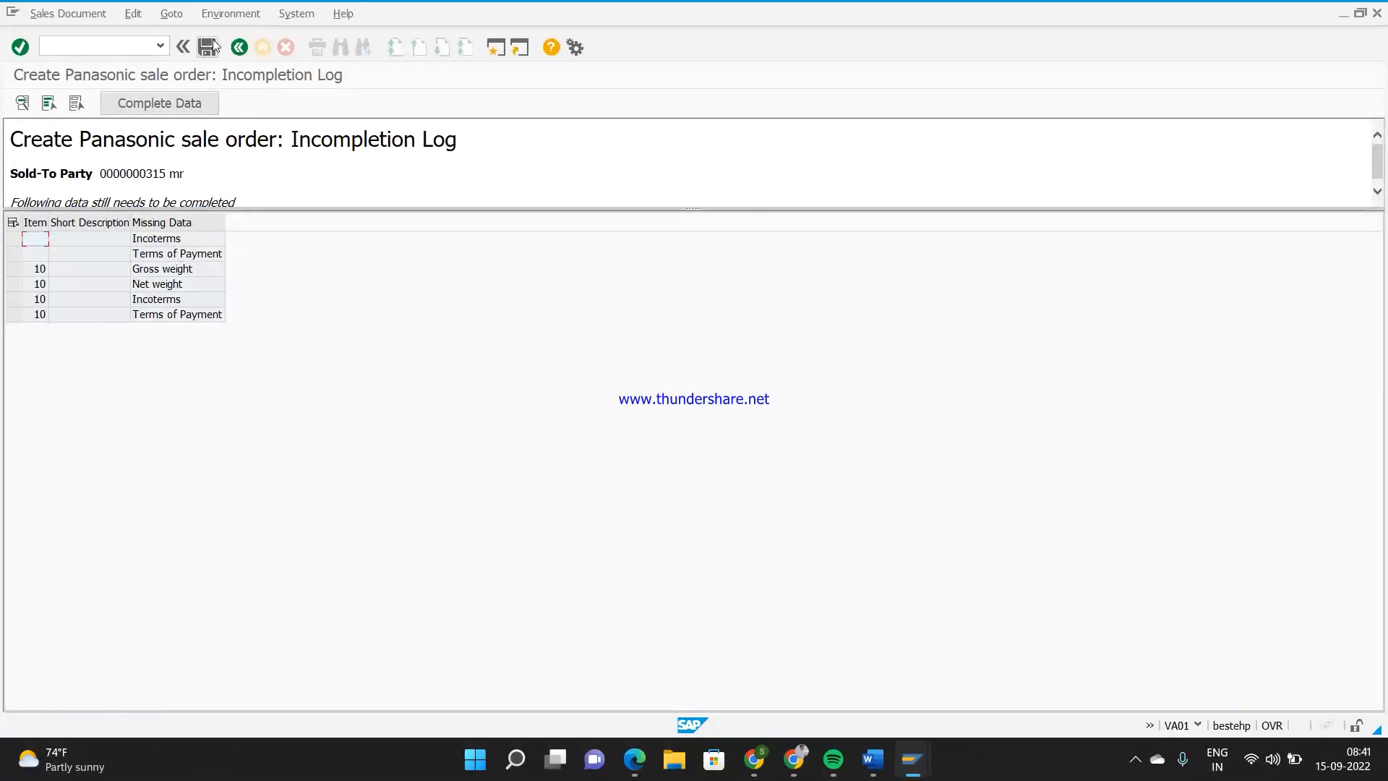
{"action": "left_click", "coordinate": [240, 48]}
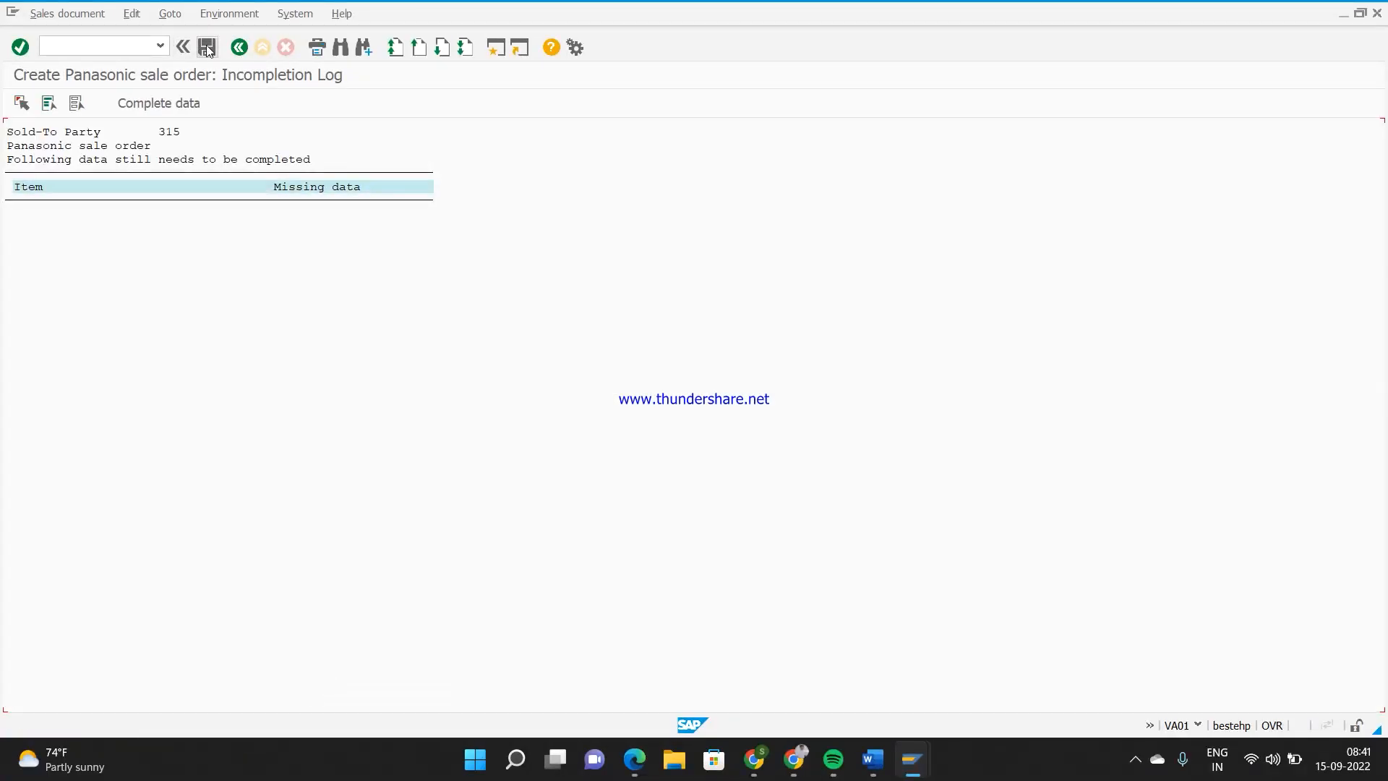